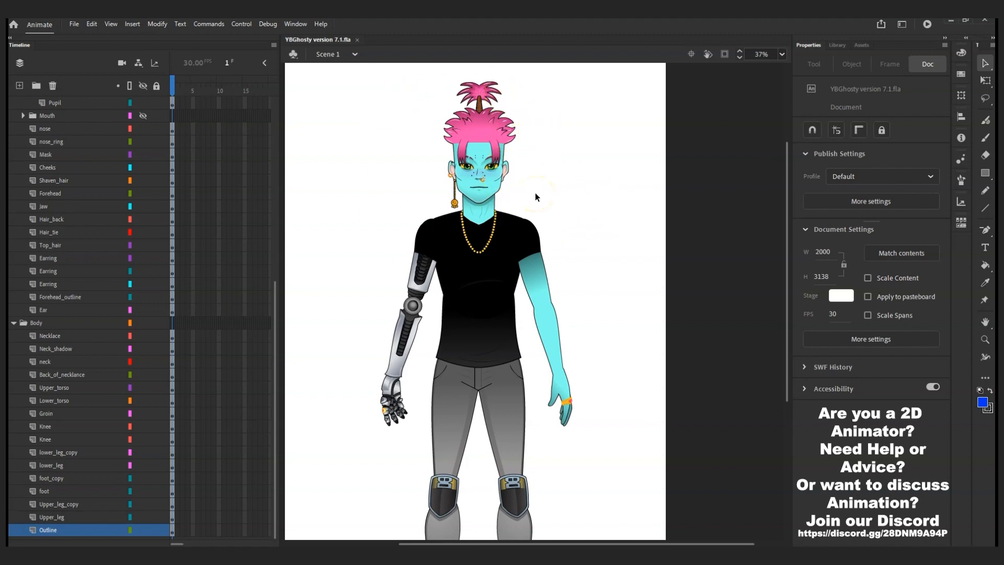
Lock the Mask and Cheeks layers so the eyebrow artwork on the face can be selected.
left_click(985, 340)
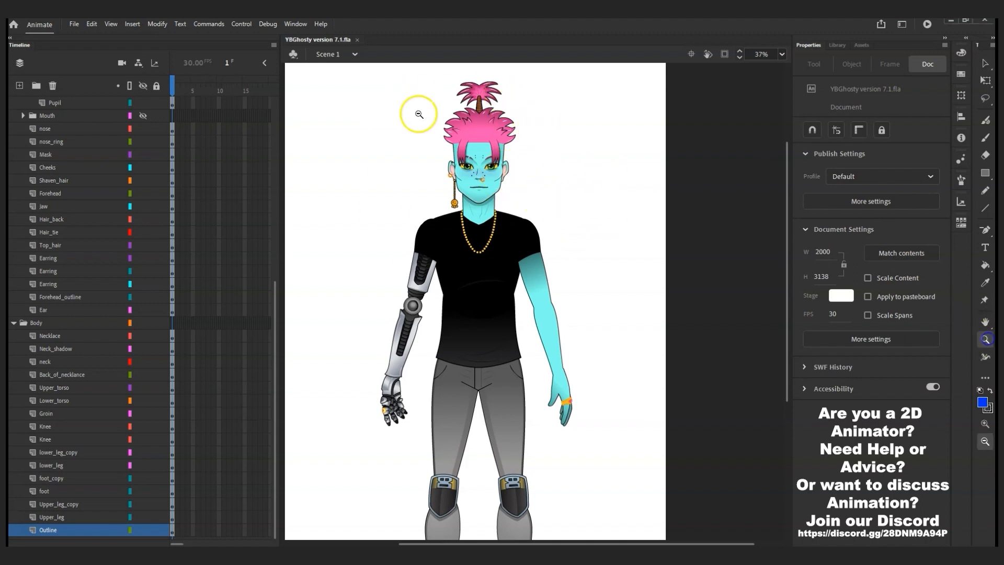
left_click_drag(377, 73, 584, 286)
left_click_drag(387, 67, 702, 448)
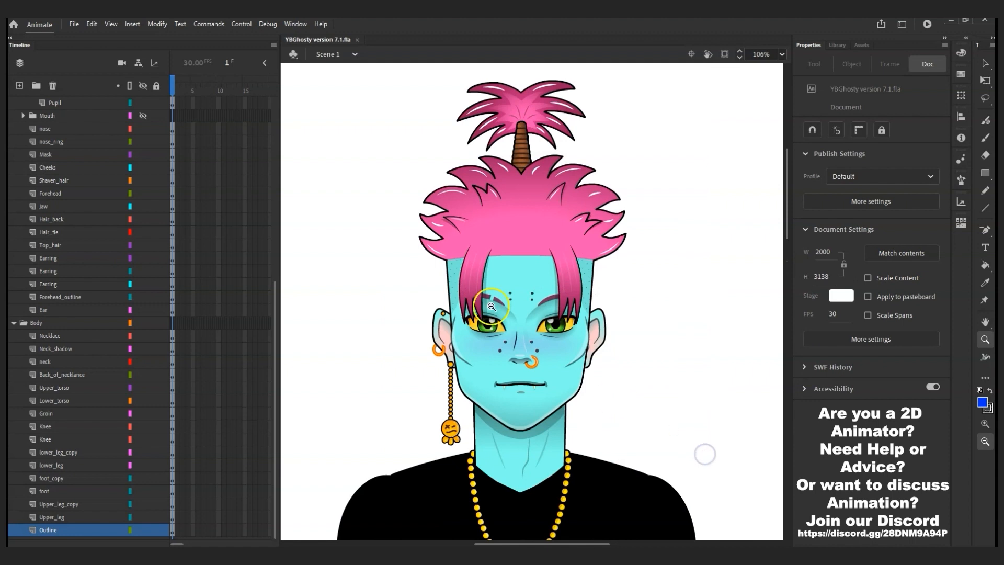
left_click_drag(372, 215, 693, 494)
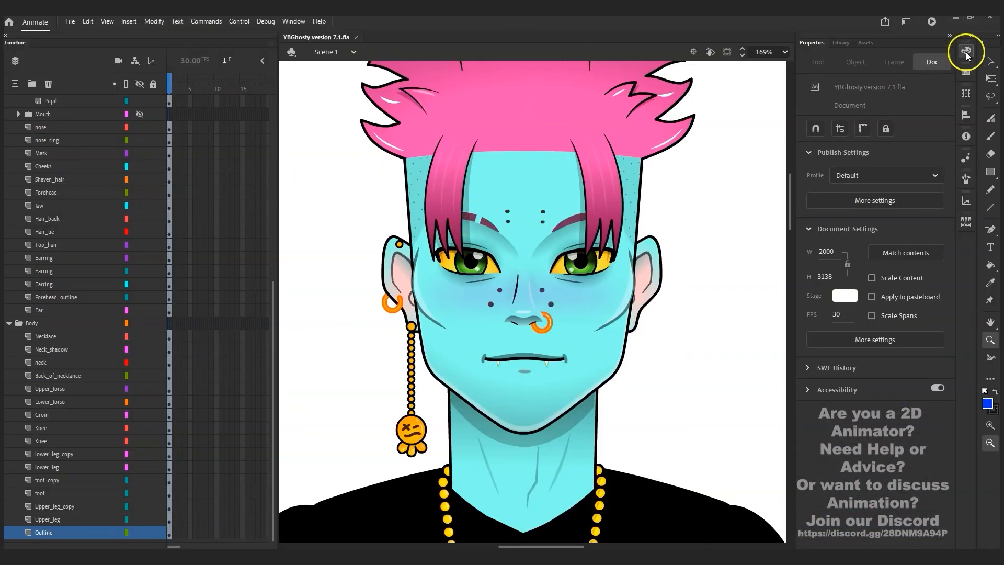
left_click(990, 62)
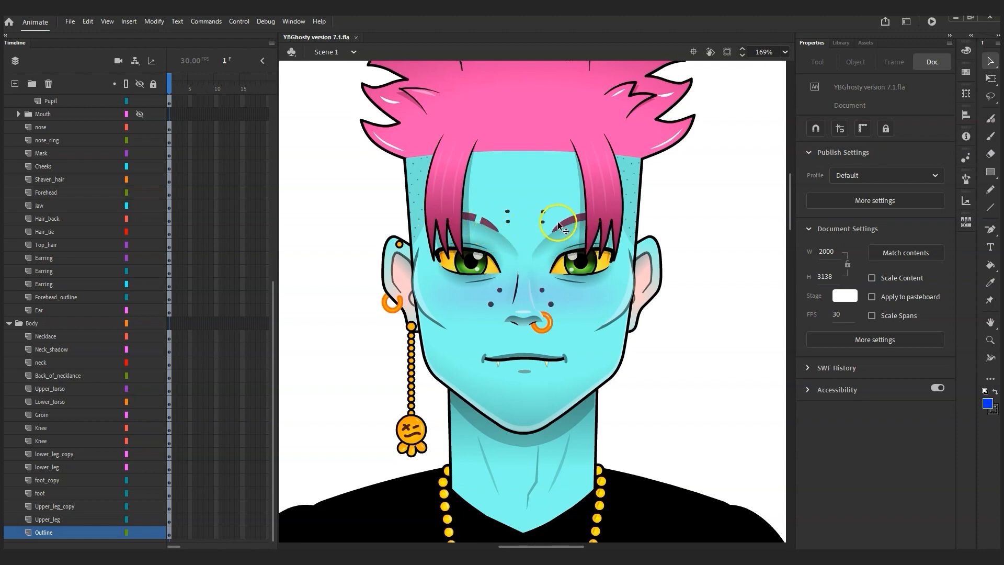
left_click(492, 235)
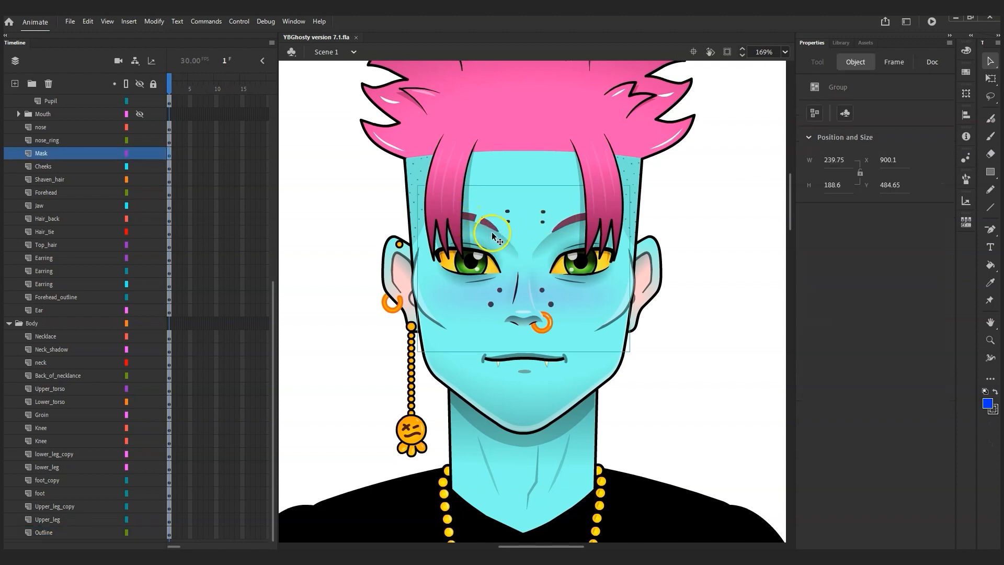
left_click(147, 153)
left_click(153, 153)
left_click(496, 234)
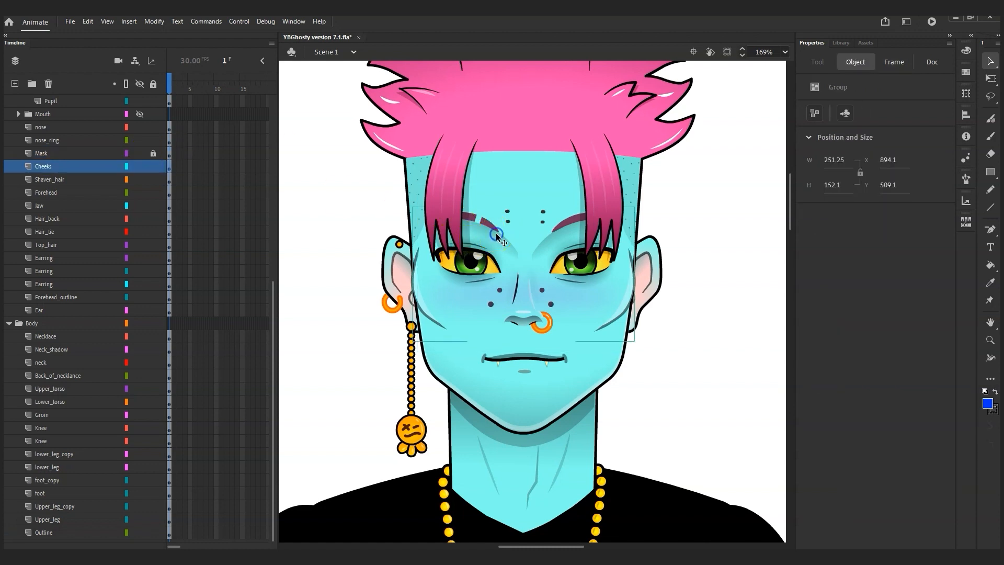
left_click(153, 166)
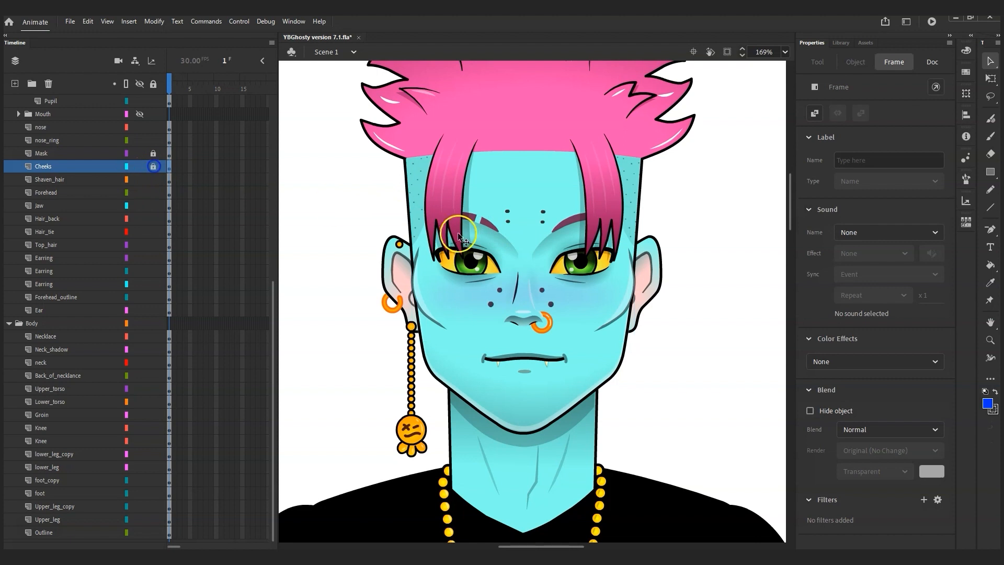
Expand the Eyebrow_copy and Eyebrow folders inside Head and unlock the Eyebrow folder.
scroll(78, 170, "up", 6)
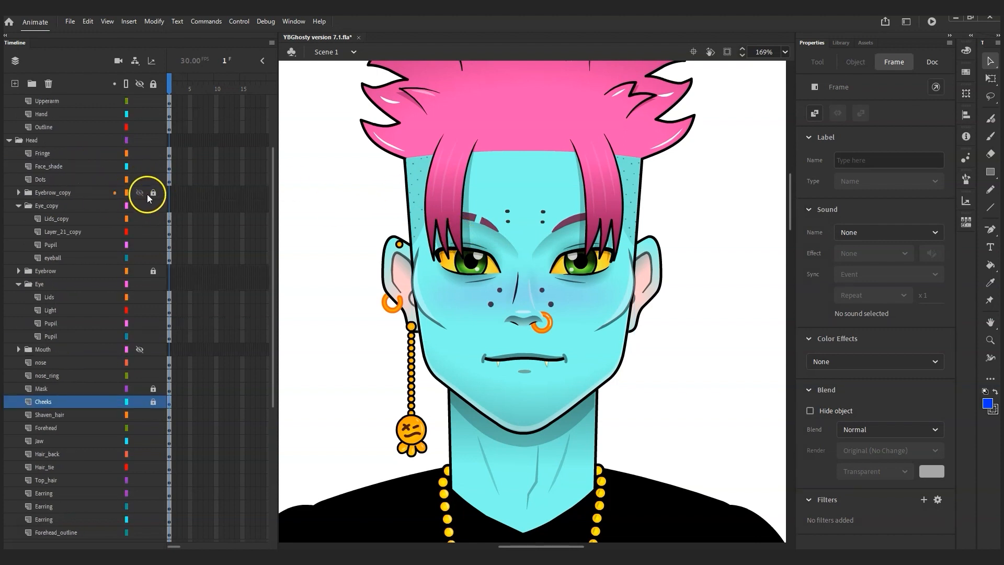
left_click(424, 237)
left_click(18, 193)
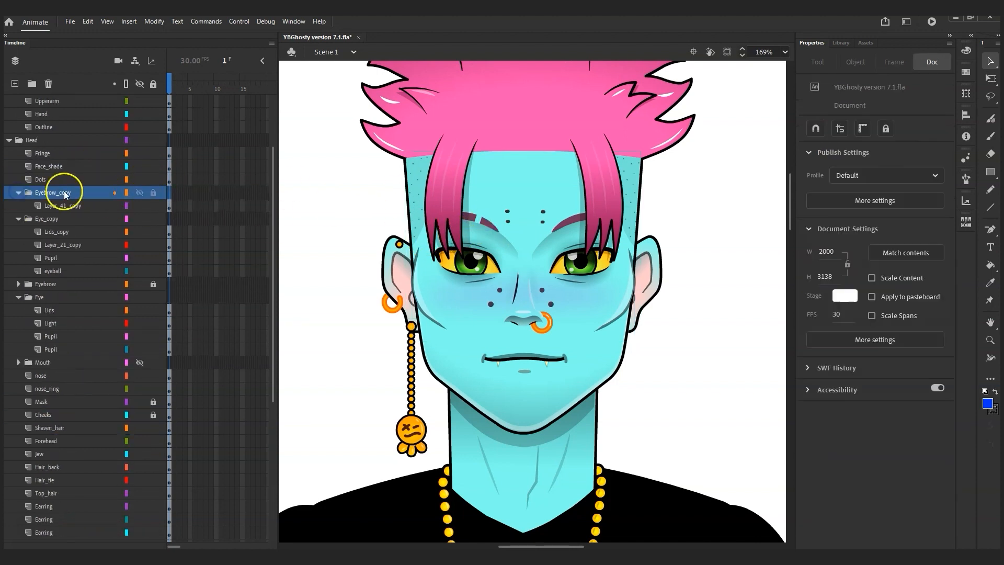
left_click(73, 204)
left_click(153, 284)
left_click(18, 284)
Rename the layer inside the Eyebrow folder as Arch.
left_click(60, 297)
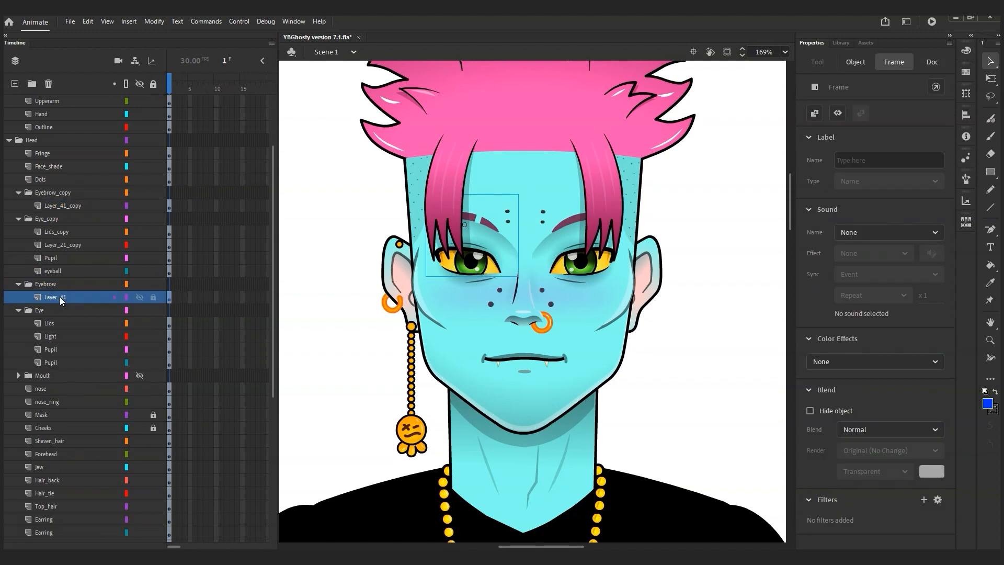
double_click(60, 297)
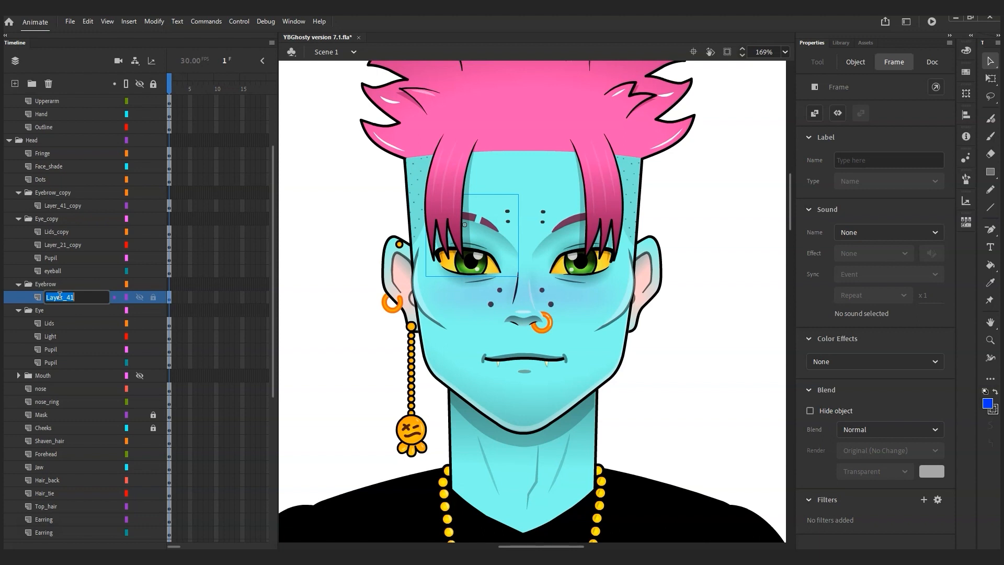
type("Arch")
key("Return")
Duplicate the symbol of the eyebrow on the Arch layer under the name "Eyebrow Arch R".
left_click(489, 223)
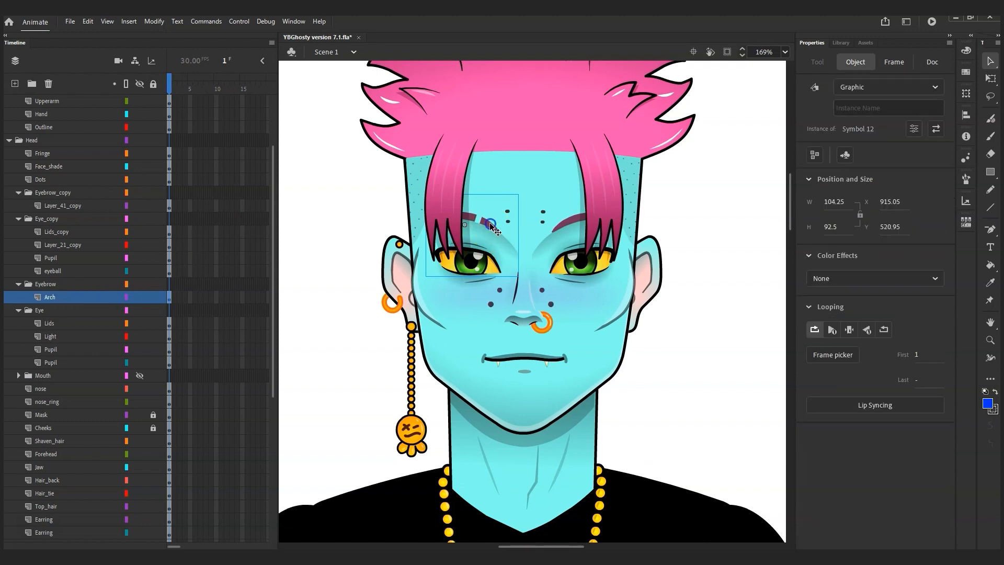
right_click(492, 225)
left_click(538, 470)
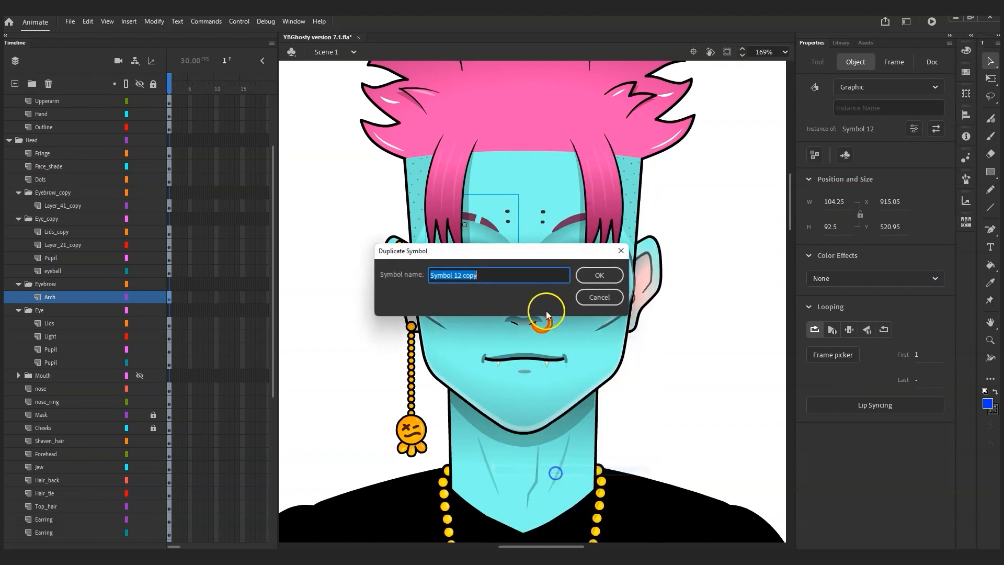
type("Ey")
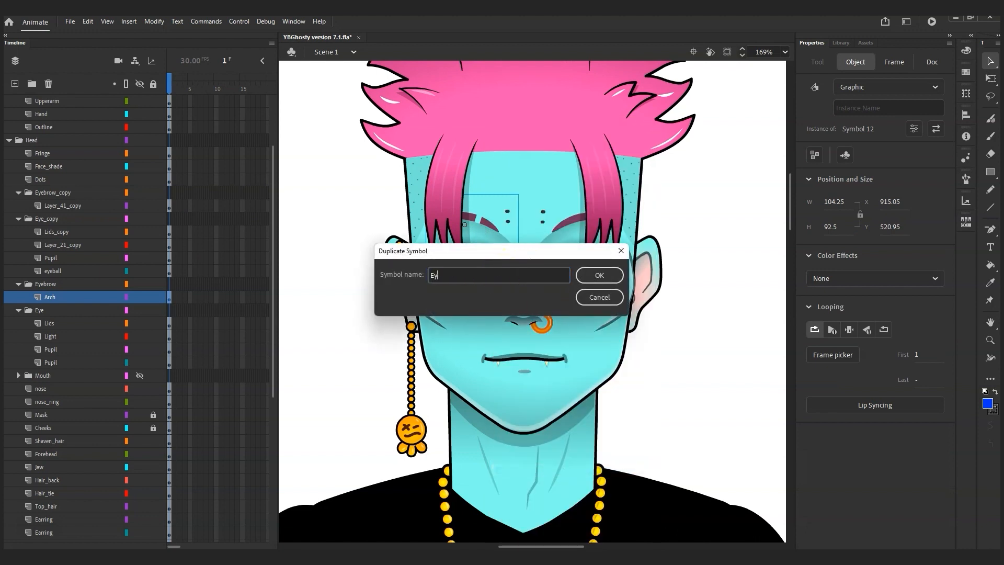
type("ebrow Arch R")
key("Return")
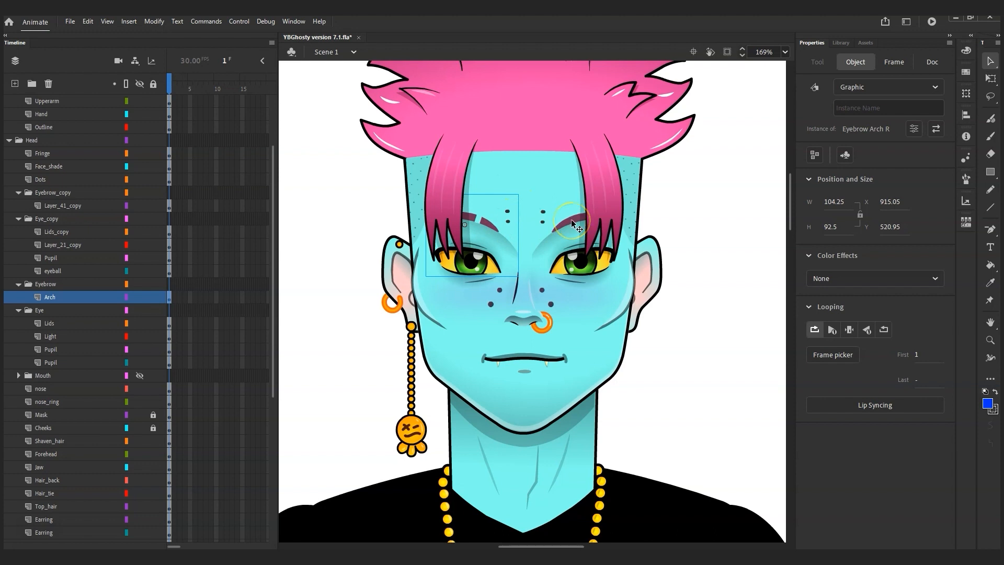
Open the Eyebrow Arch R symbol for editing and rename the layer holding the short slit across the eyebrow as Gap_line.
left_click(477, 227)
double_click(477, 227)
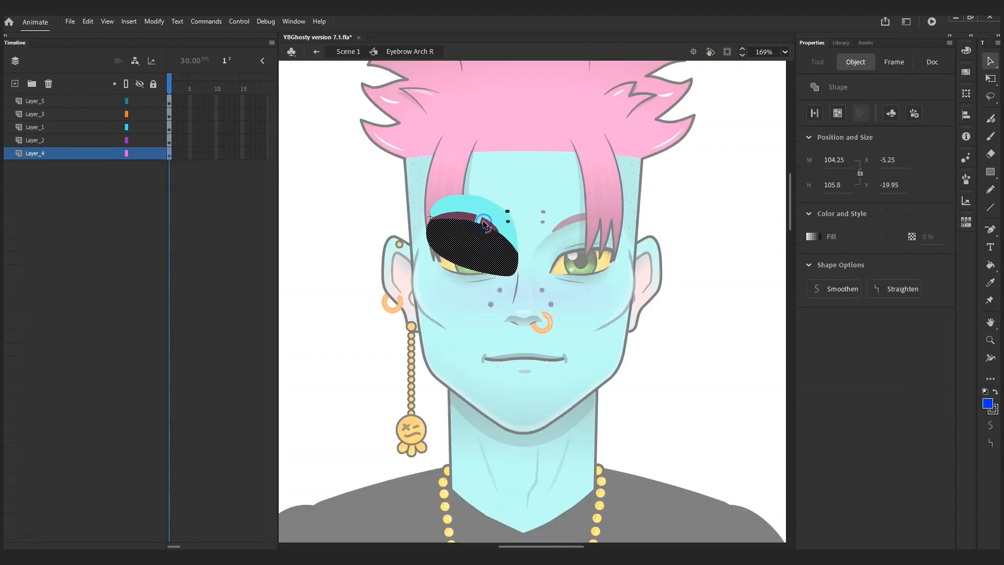
left_click(494, 181)
left_click(477, 218)
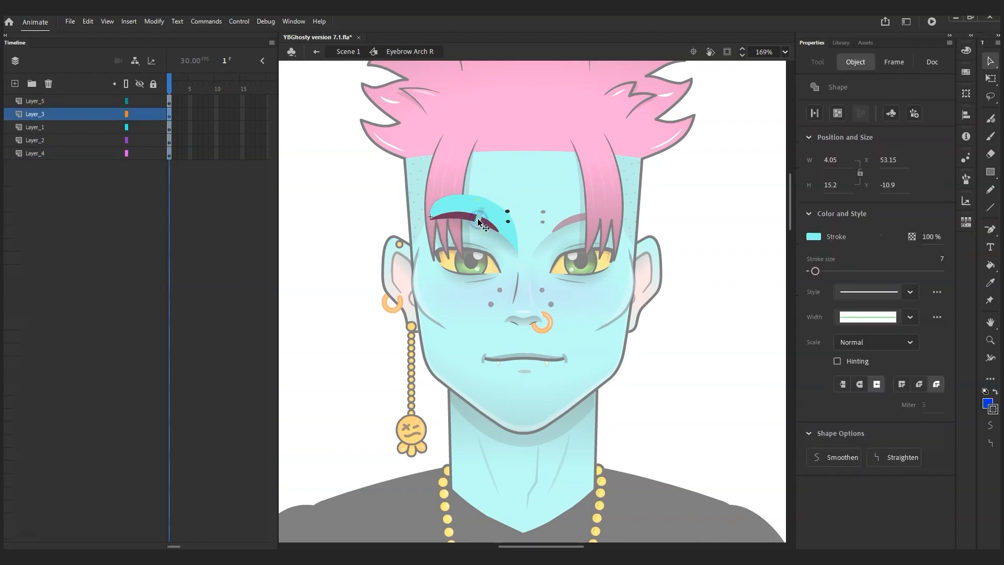
double_click(40, 114)
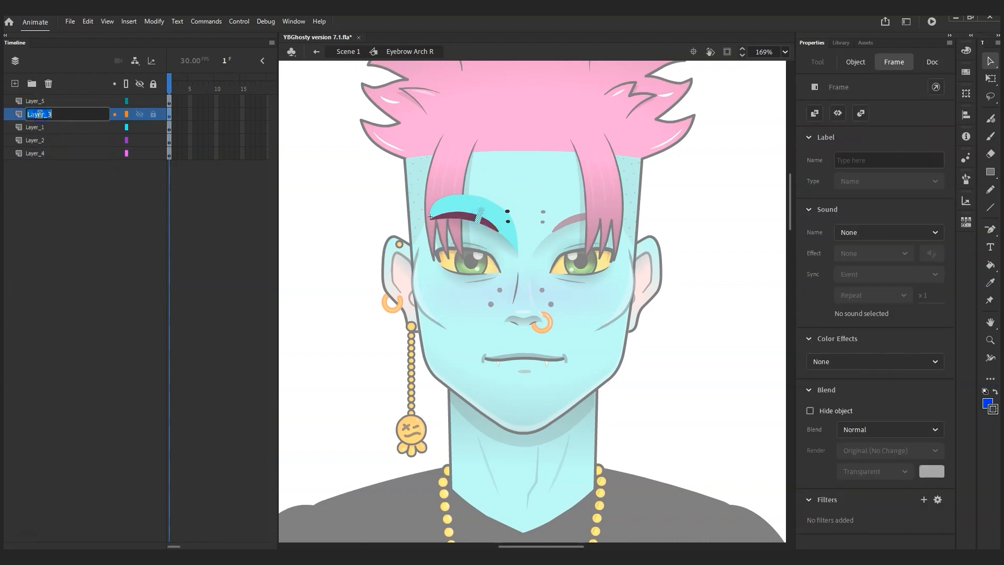
type("gAOP")
key("BackSpace")
key("BackSpace")
key("BackSpace")
key("BackSpace")
type("Gap line")
key("Return")
Rename Layer_1 as Eyebrow and select the eyebrow stroke on it.
left_click(451, 213)
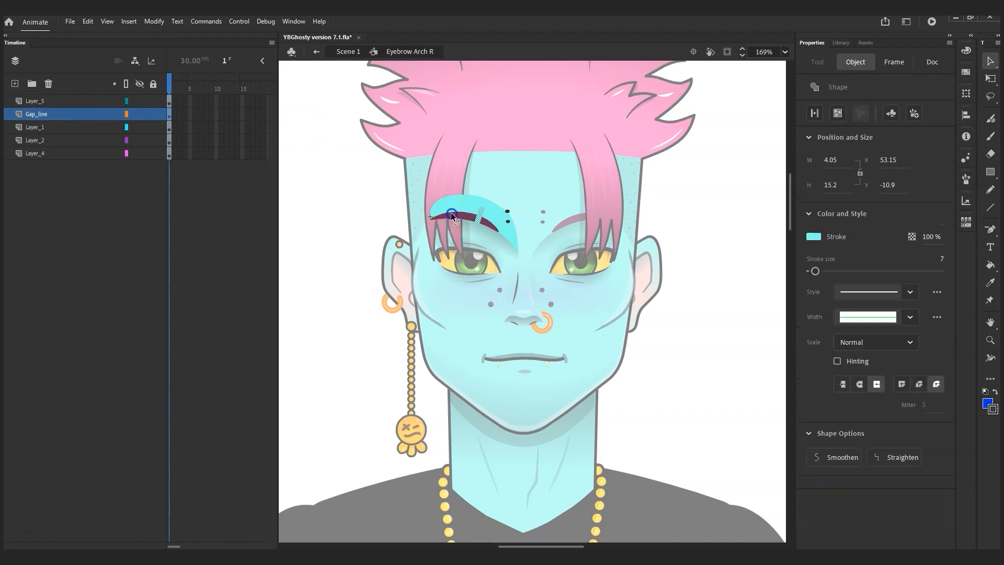
left_click(98, 130)
double_click(98, 129)
type("Eyebrow")
key("Return")
left_click(328, 188)
left_click(467, 215)
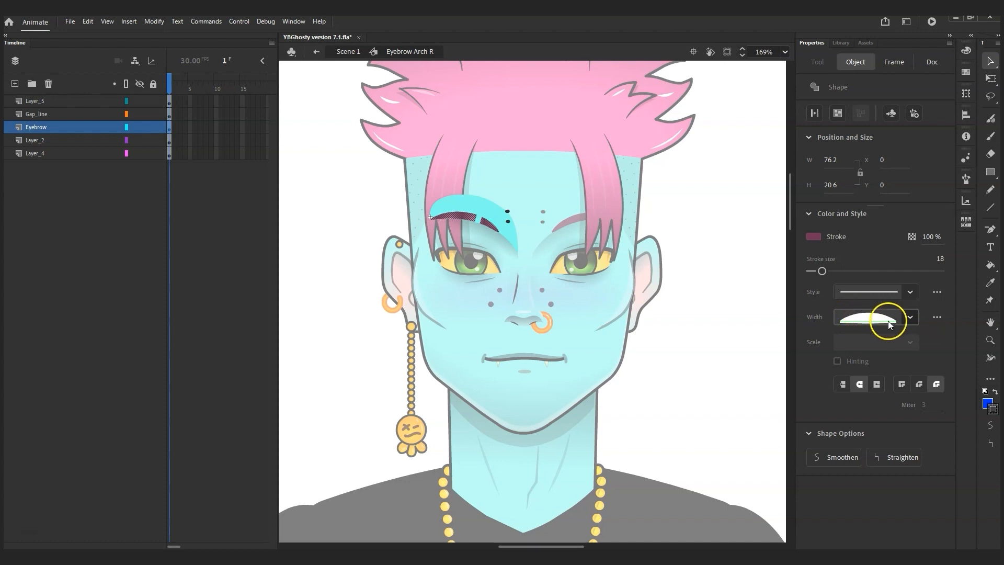
Examine what the cyan cover shape on Layer_2 hides by selecting it and toggling the layer's visibility.
left_click(36, 140)
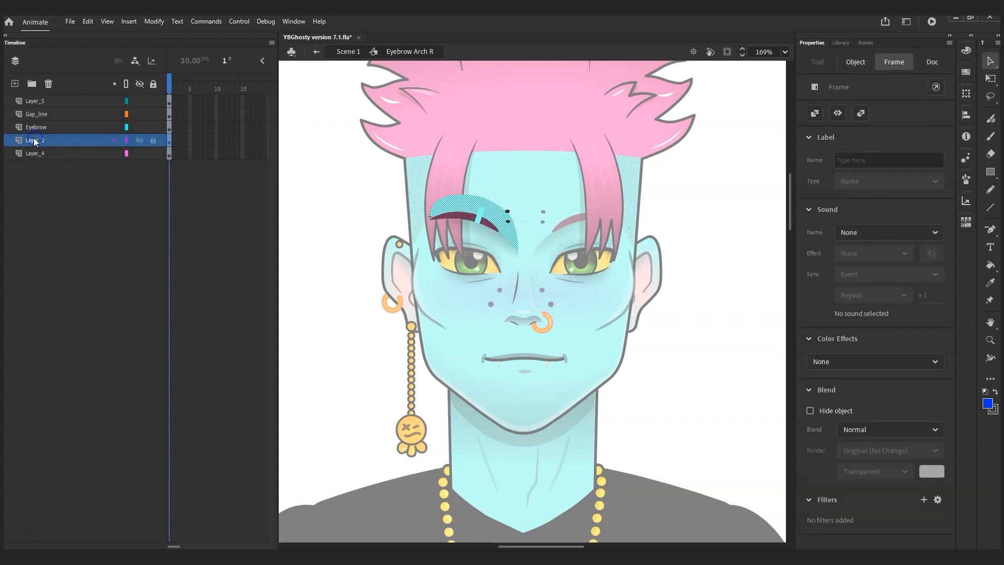
left_click(487, 234)
left_click(470, 211)
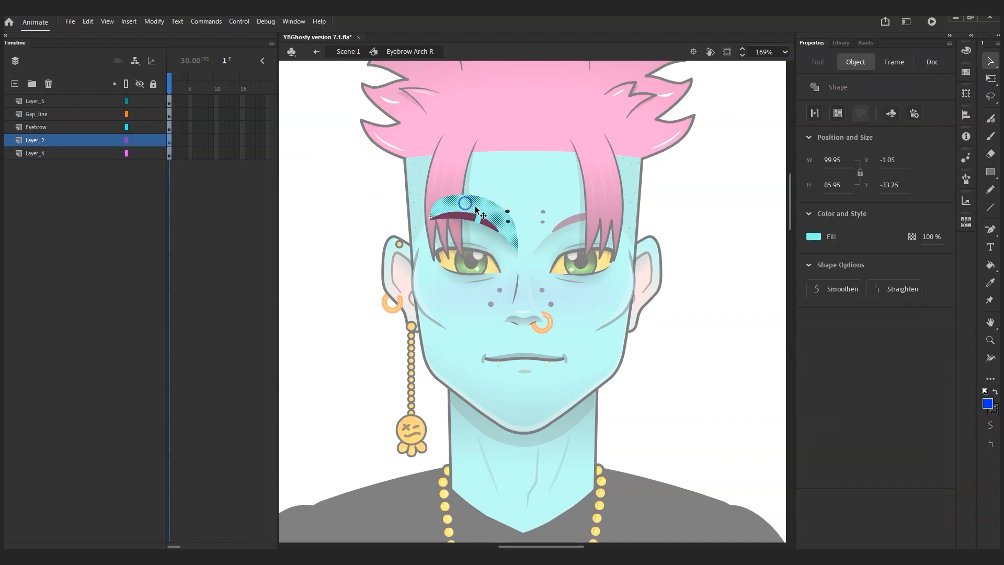
left_click(501, 229)
left_click(142, 139)
left_click(132, 142)
left_click(135, 140)
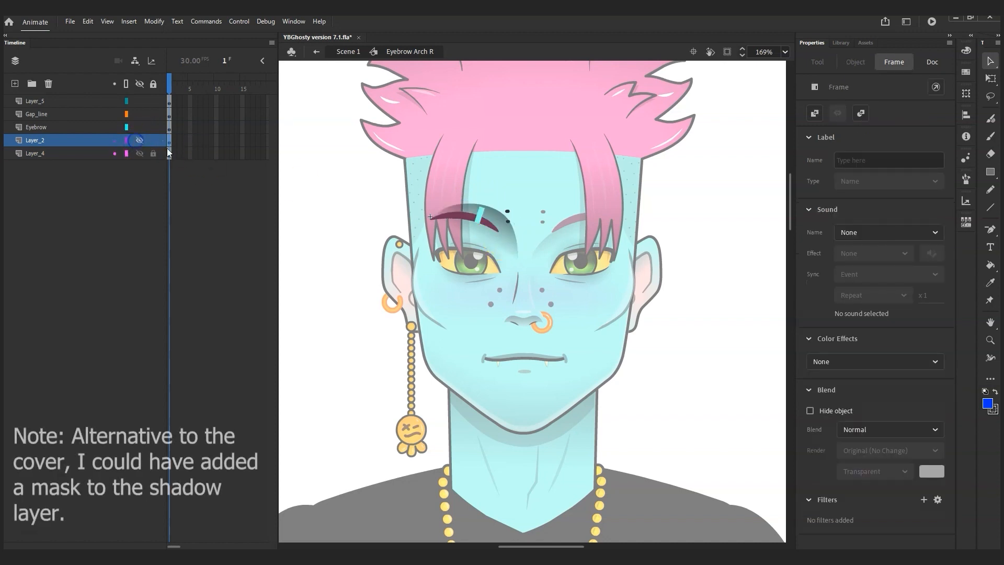
left_click(498, 225)
left_click(529, 224)
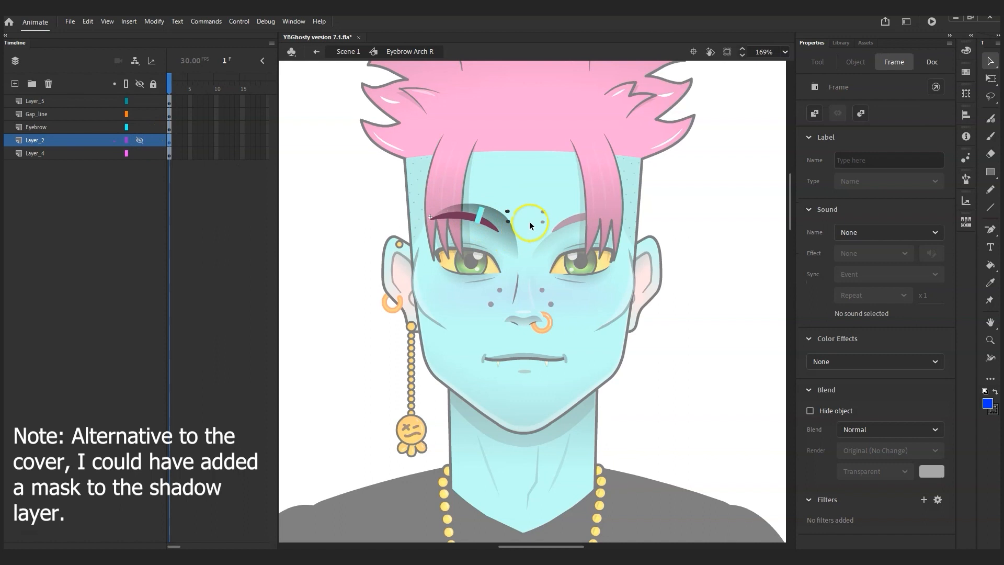
left_click(139, 142)
Rename the layer with the cyan cover shape, Layer_2, as Brow.
double_click(32, 139)
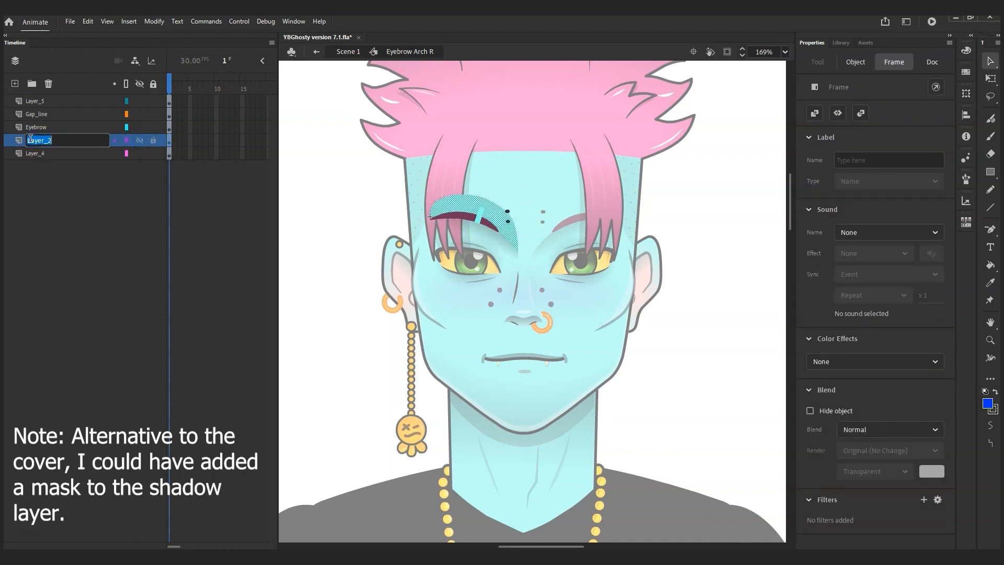
type("Brow")
key("Return")
Rename Layer_4, which holds the dark gradient shape around the eye, as Shadow.
left_click(41, 152)
double_click(41, 153)
left_click(61, 152)
key("ctrl+a")
key("BackSpace")
type("Shadow")
key("Return")
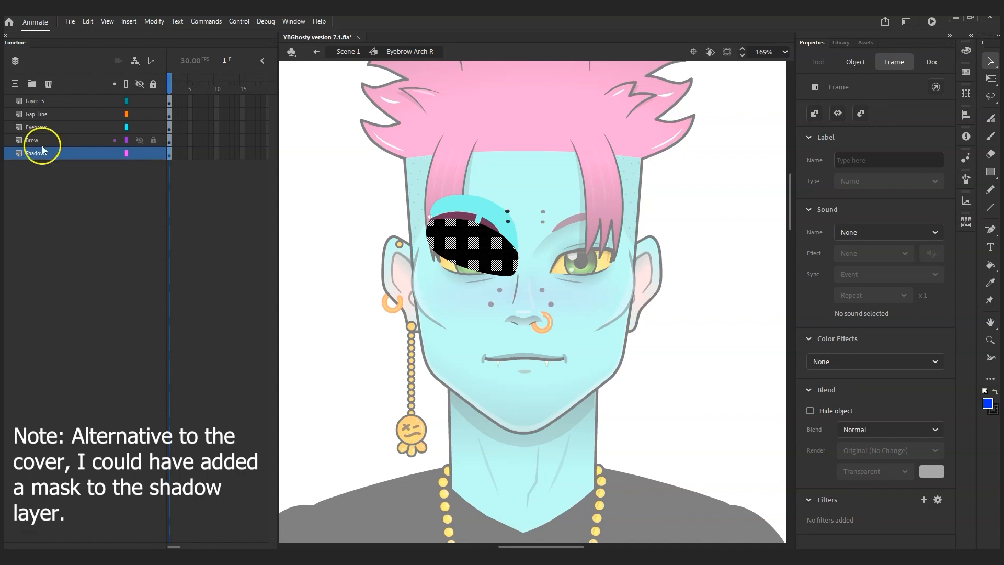
Rename the topmost layer, Layer_5, as Dot.
left_click(38, 99)
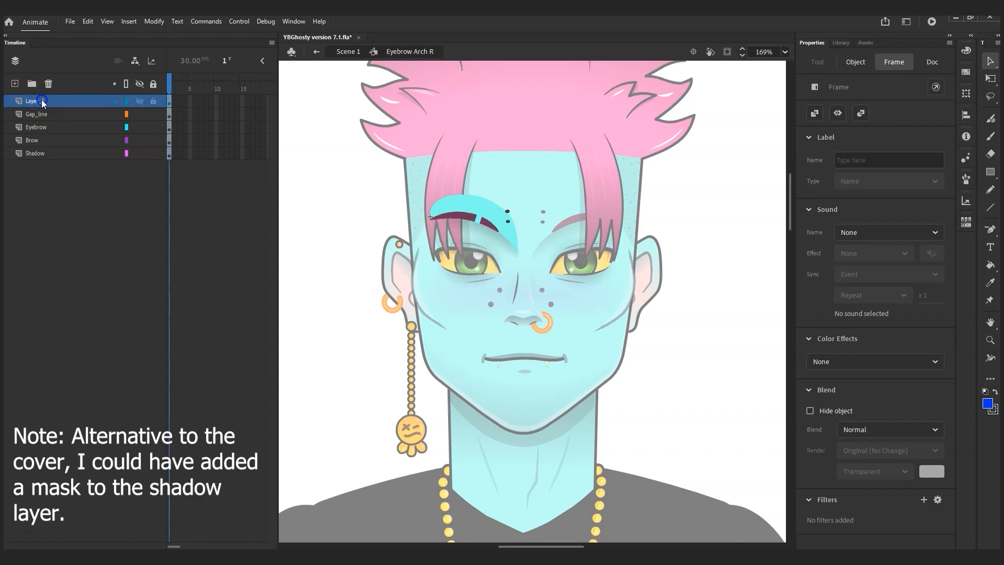
double_click(37, 99)
type("Dot")
key("Return")
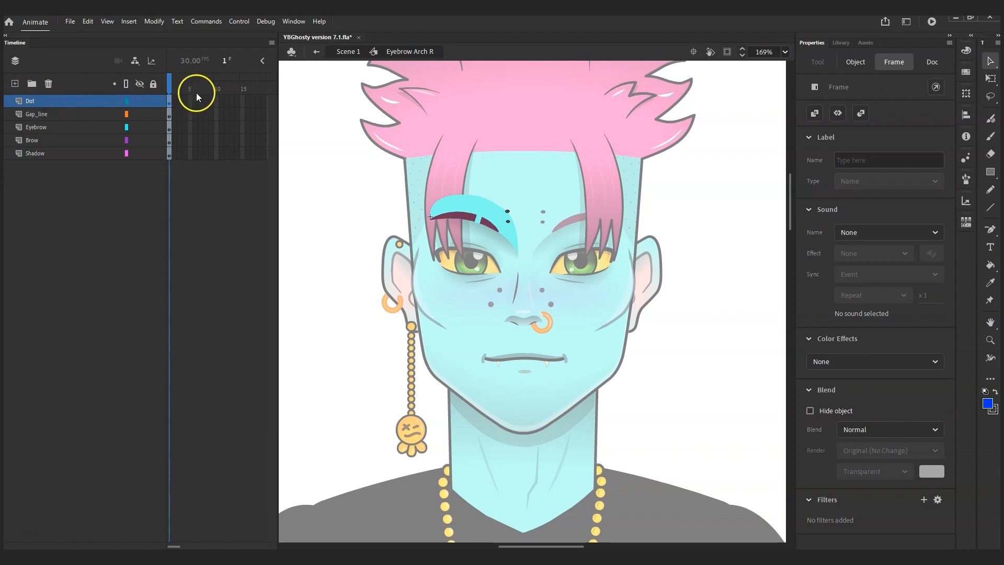
Extend all five layers of the eyebrow symbol to frame 6.
left_click_drag(193, 102, 195, 159)
key("F5")
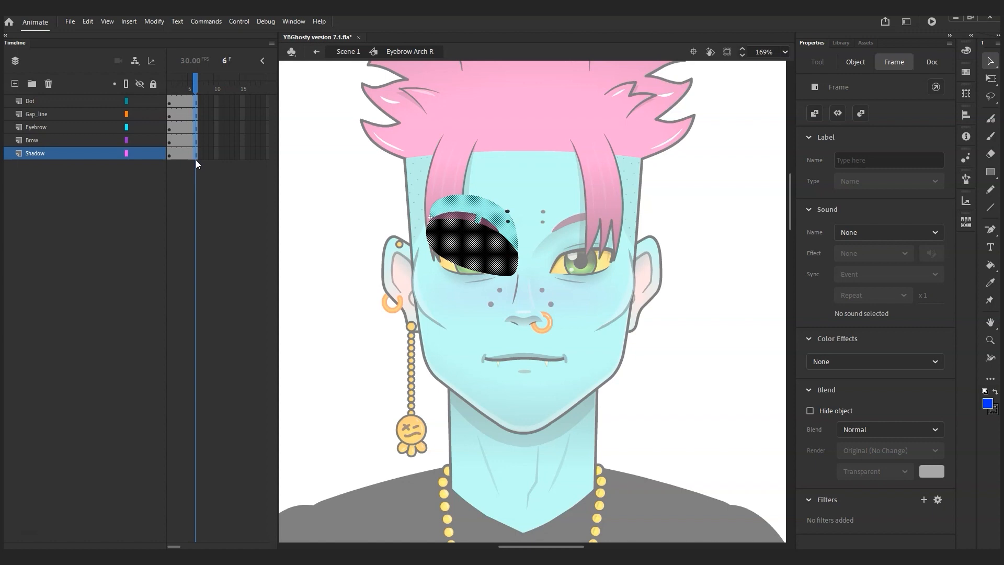
left_click(334, 343)
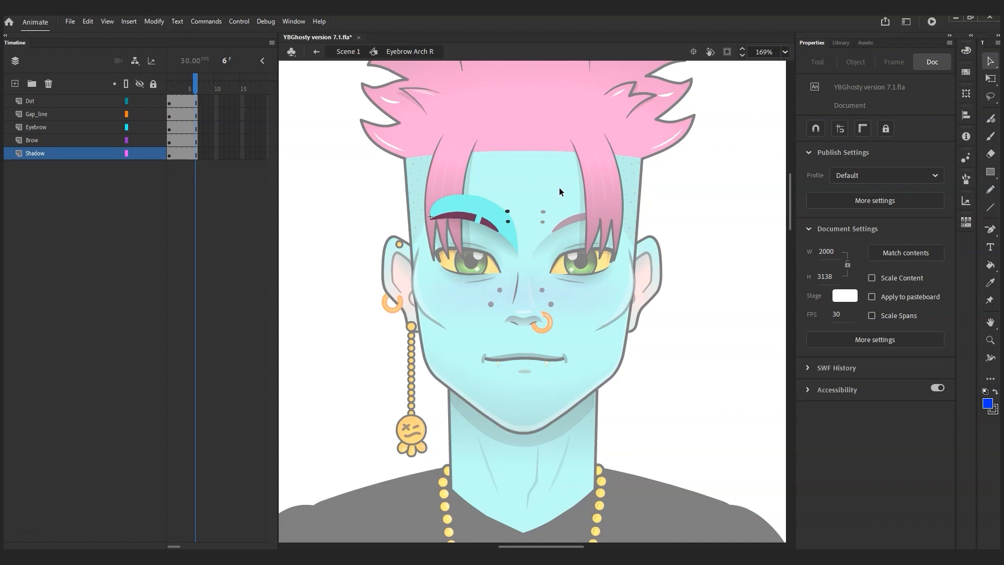
left_click(484, 221)
left_click(495, 197)
left_click_drag(280, 130, 580, 369)
left_click(399, 312)
left_click(399, 309)
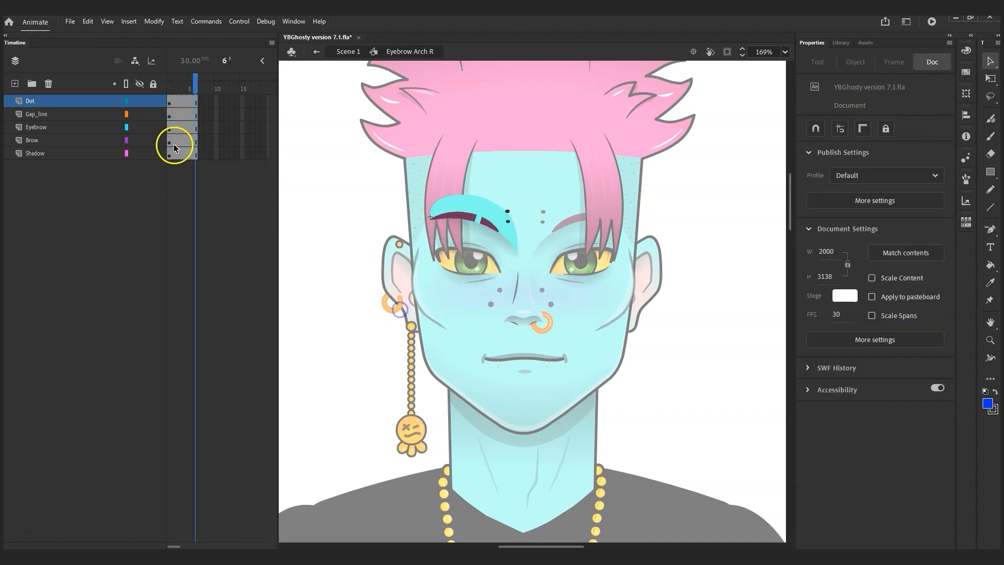
left_click_drag(603, 152, 334, 364)
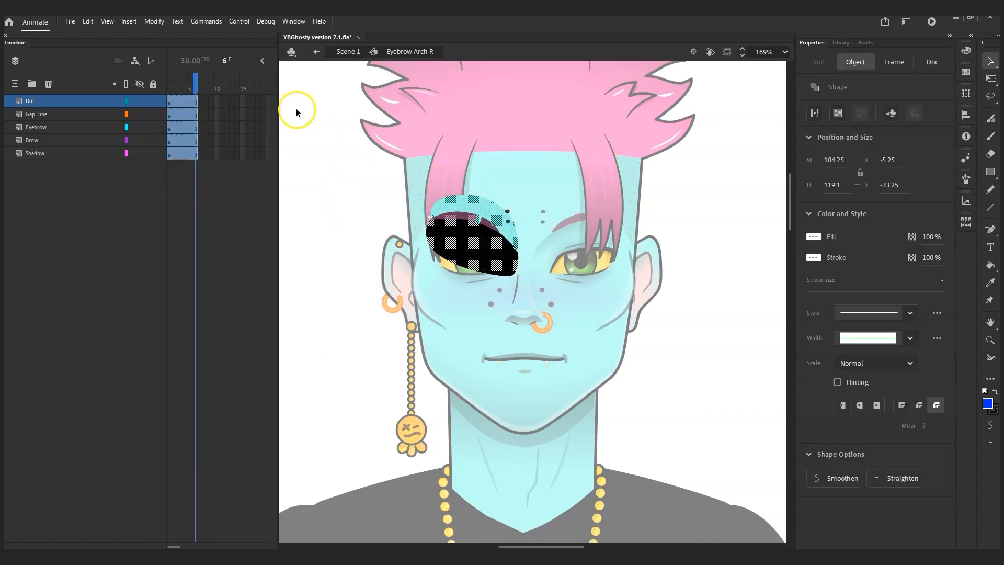
left_click(211, 103)
Create shape tweens on all five layers from Dot to Shadow and go to frame 6.
left_click_drag(169, 100, 160, 166)
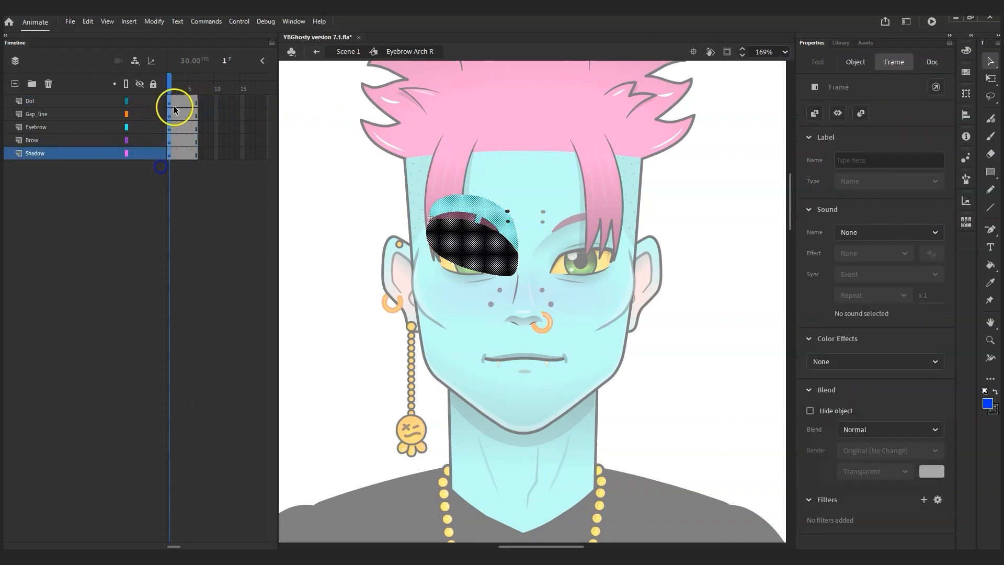
right_click(167, 104)
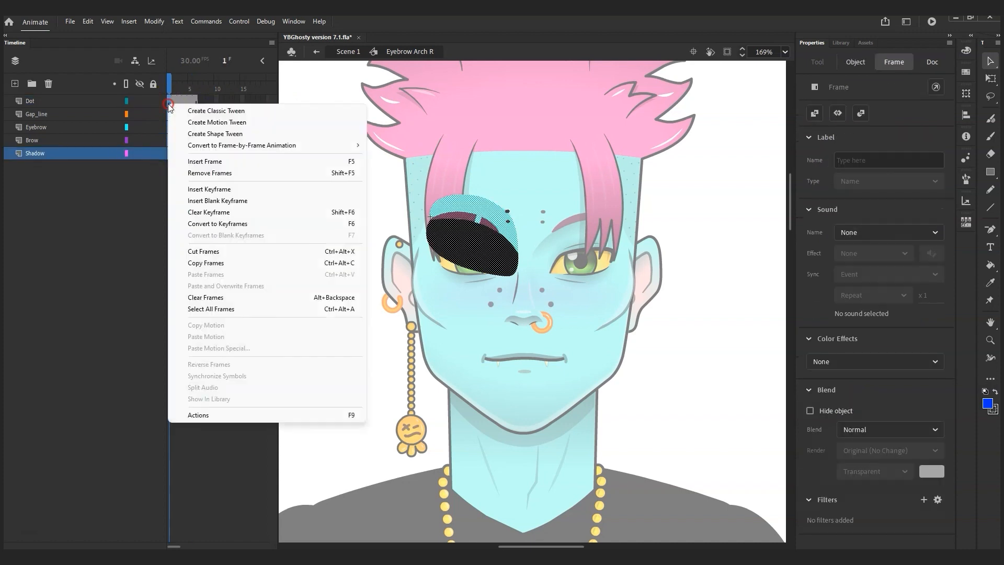
left_click(192, 135)
left_click(222, 100)
left_click(197, 99)
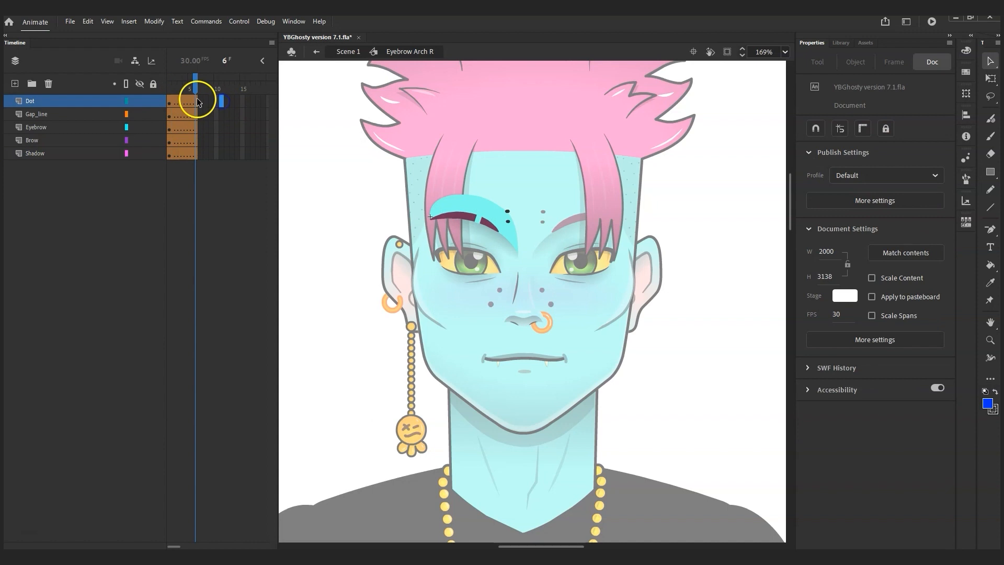
Insert keyframes at frame 6 on all five layers from Dot to Shadow.
left_click_drag(195, 99, 193, 154)
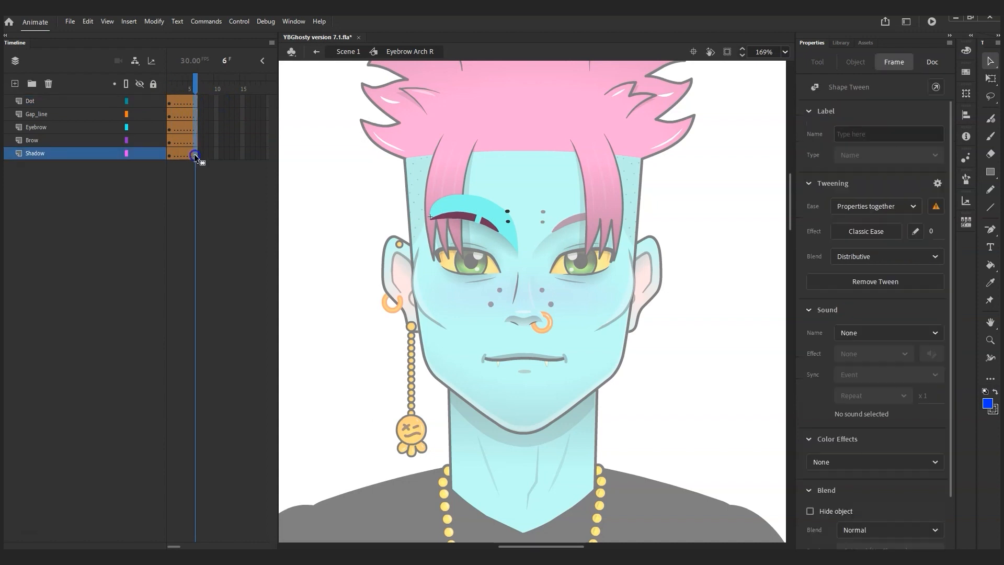
right_click(194, 153)
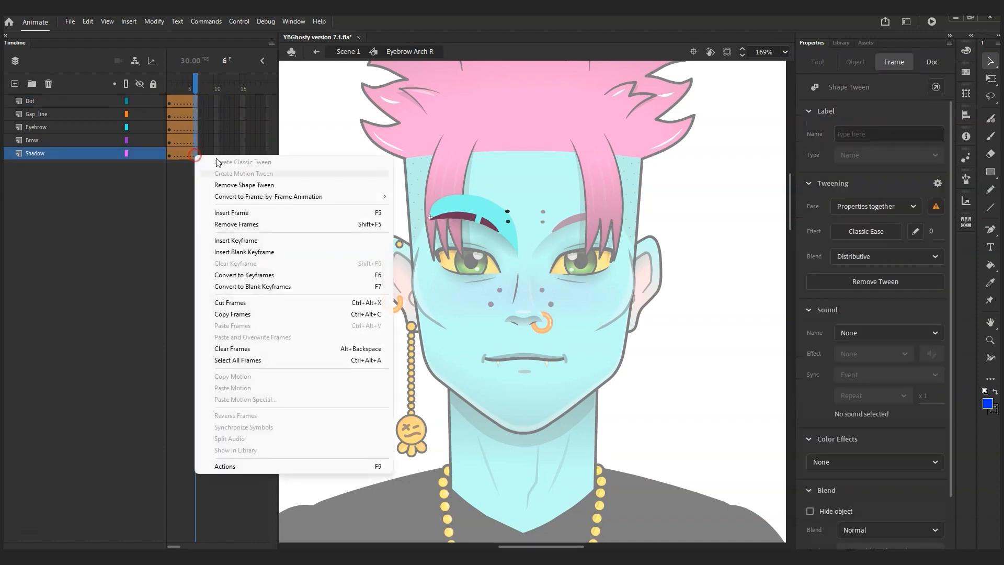
left_click(263, 239)
left_click_drag(193, 79, 218, 84)
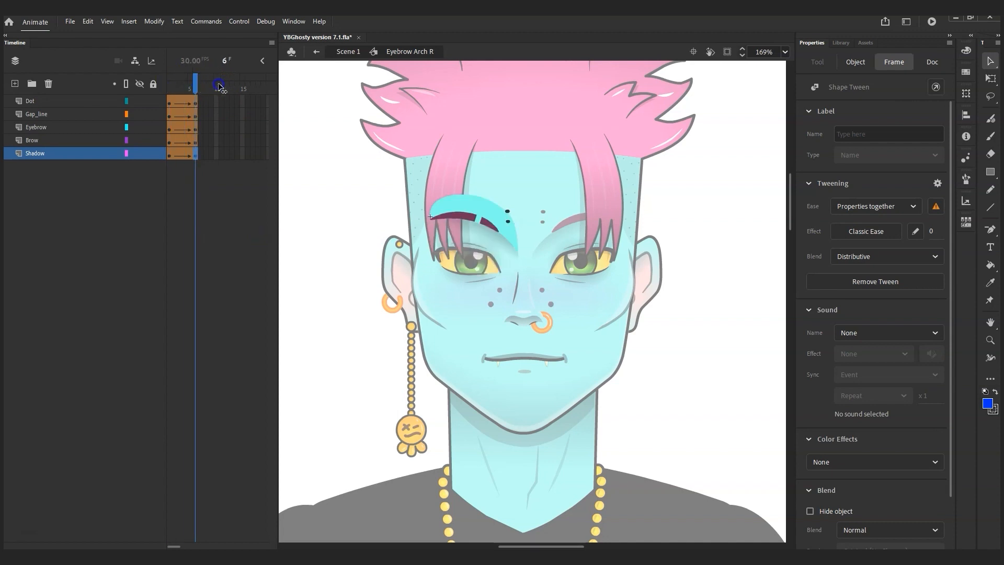
Hide the Gap_line layer in the eyebrow symbol.
left_click(477, 219)
left_click(141, 116)
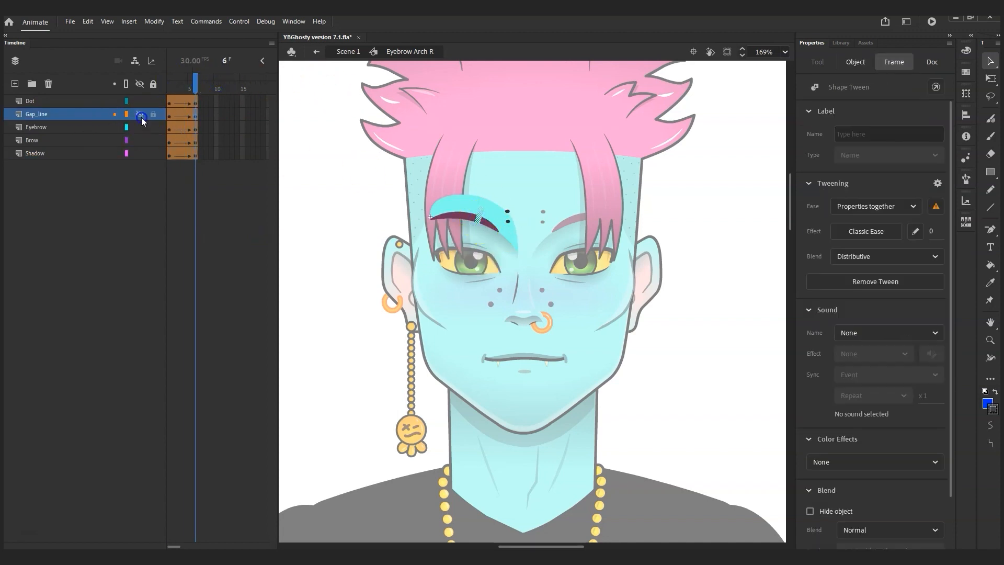
left_click(979, 346)
left_click_drag(379, 150, 568, 320)
left_click(989, 63)
left_click(947, 75)
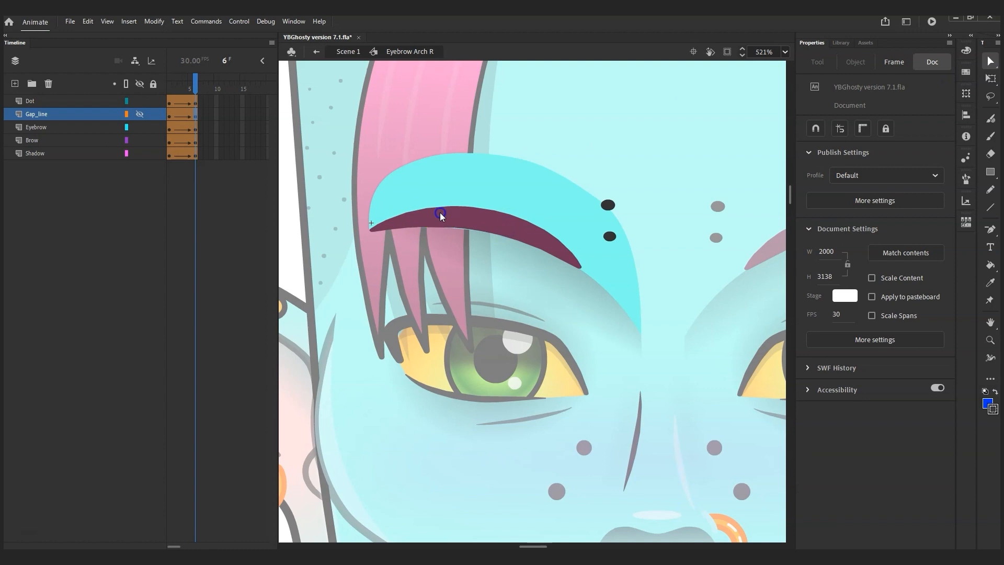
Reshape the dark eyebrow on the Eyebrow layer at frame 6 into a higher arch and play the tween.
left_click(196, 127)
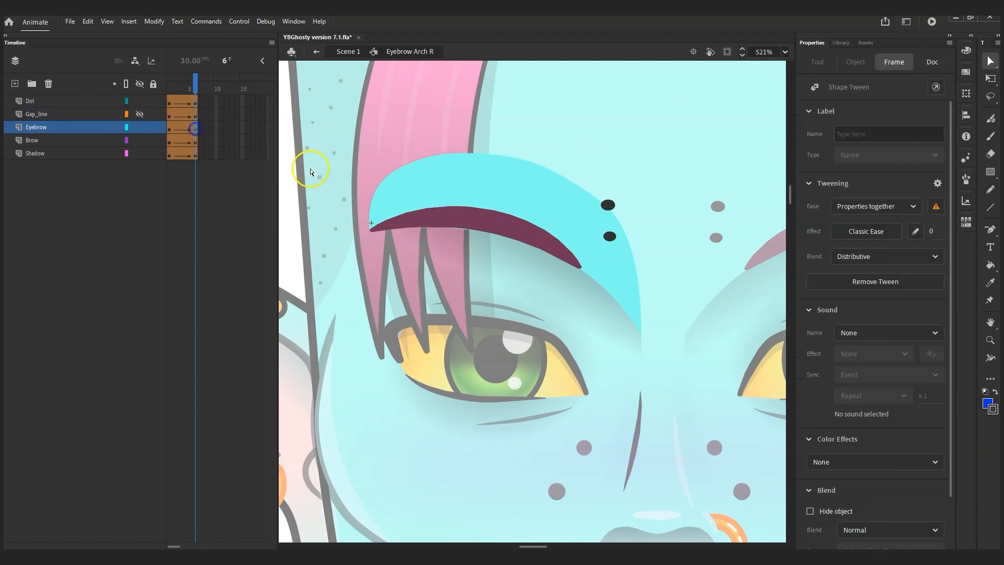
left_click(501, 228)
left_click(372, 228)
left_click_drag(449, 215, 478, 162)
left_click(524, 222)
left_click_drag(525, 223, 535, 202)
left_click(478, 175)
left_click_drag(478, 162, 461, 164)
left_click_drag(535, 202, 542, 203)
left_click_drag(539, 204, 541, 203)
left_click_drag(195, 85, 150, 93)
key("Return")
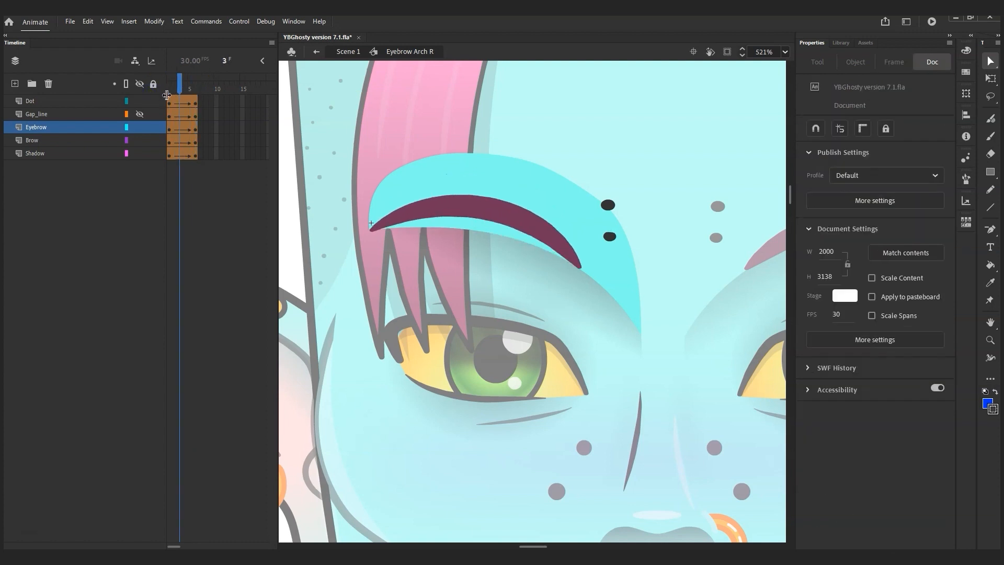
left_click(196, 104)
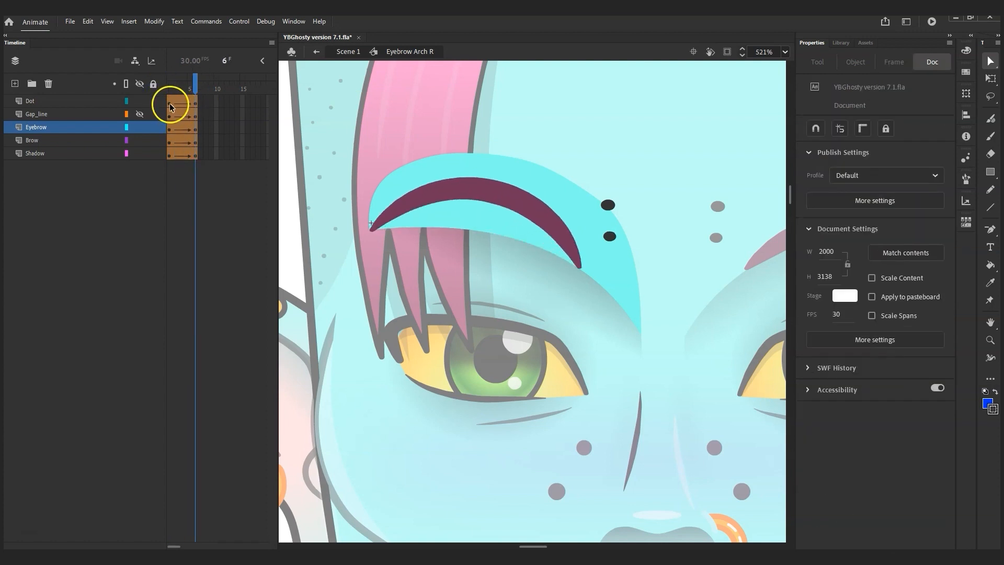
Apply the Cubic Ease-In-Out effect to the shape tweens on all five layers and play them back.
left_click(169, 115)
left_click(170, 156)
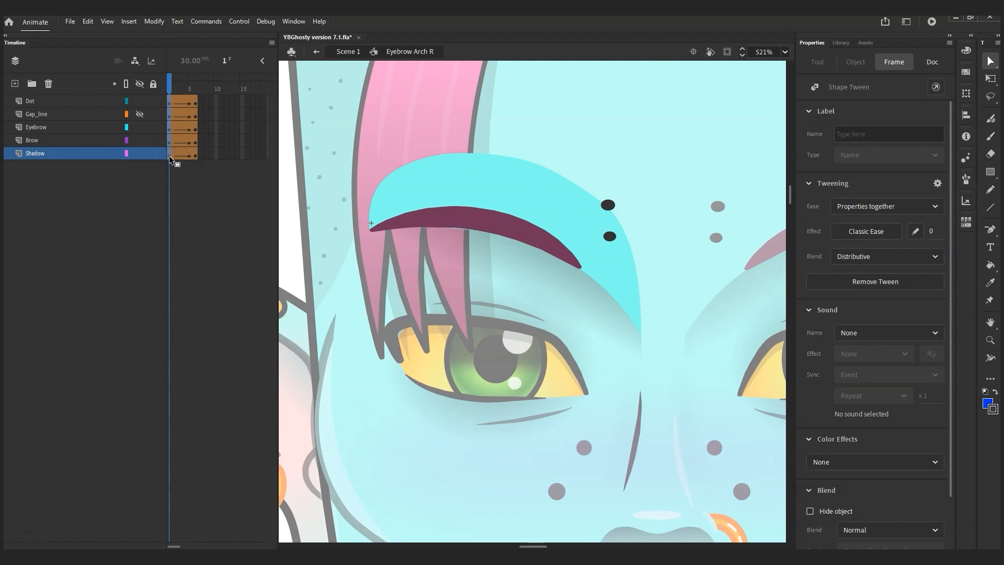
mouse_move(168, 84)
left_mouse_down()
mouse_move(217, 93)
mouse_move(169, 95)
left_mouse_up()
left_click(762, 202)
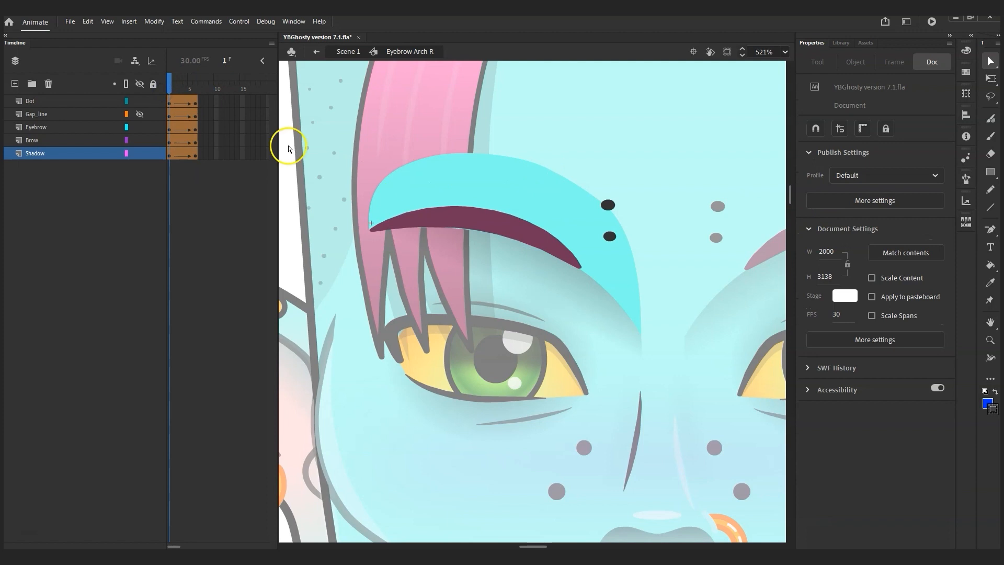
left_click(168, 155)
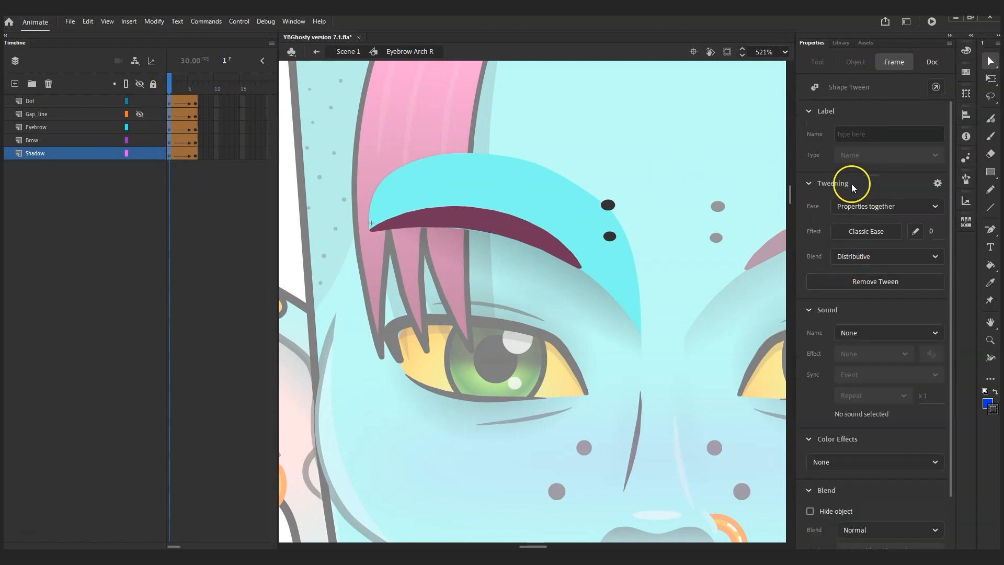
left_click(889, 233)
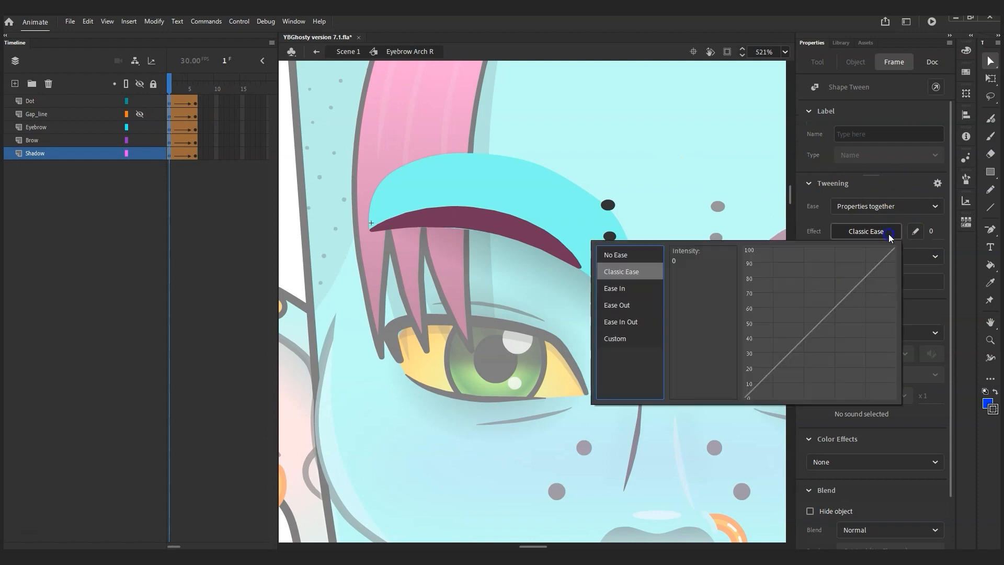
left_click(624, 323)
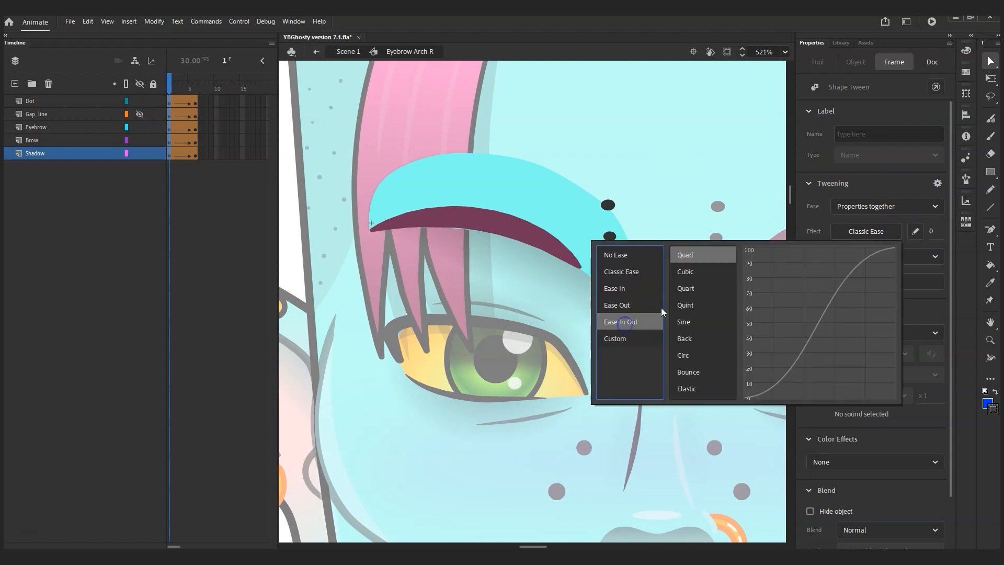
left_click(686, 272)
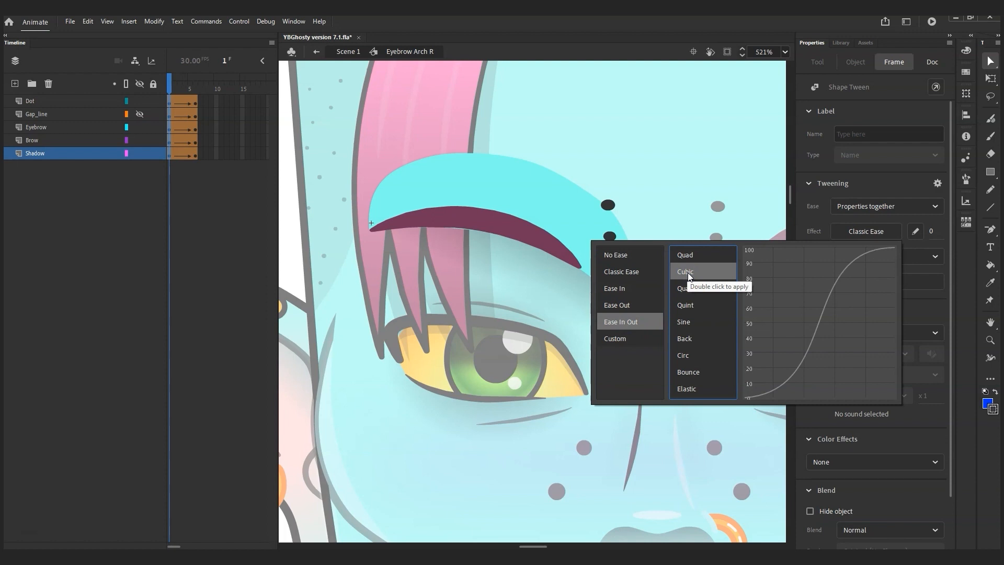
double_click(688, 272)
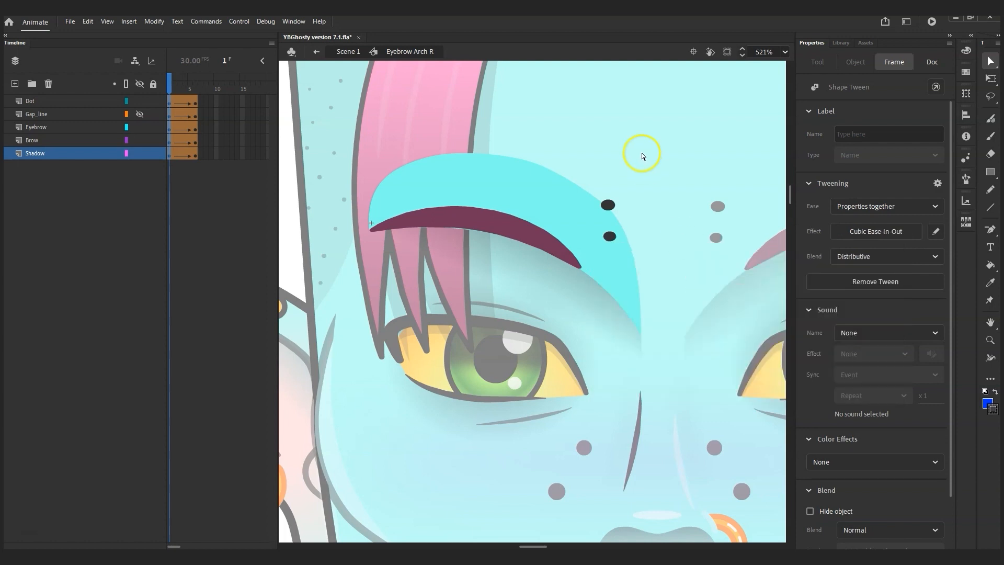
left_click(643, 151)
key("Return")
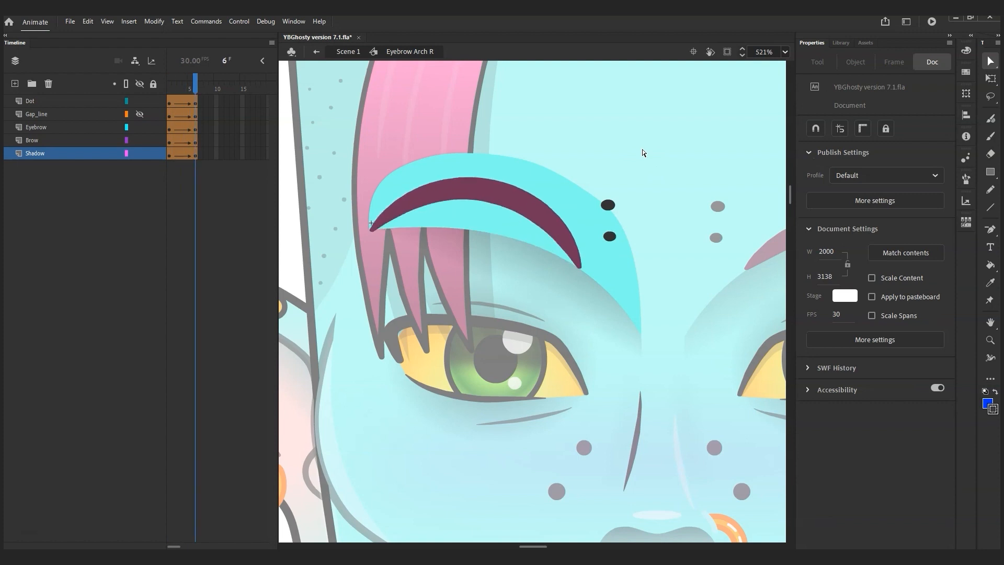
Nudge the two black dots on the Dot layer slightly upward at frame 6.
key("ctrl+minus")
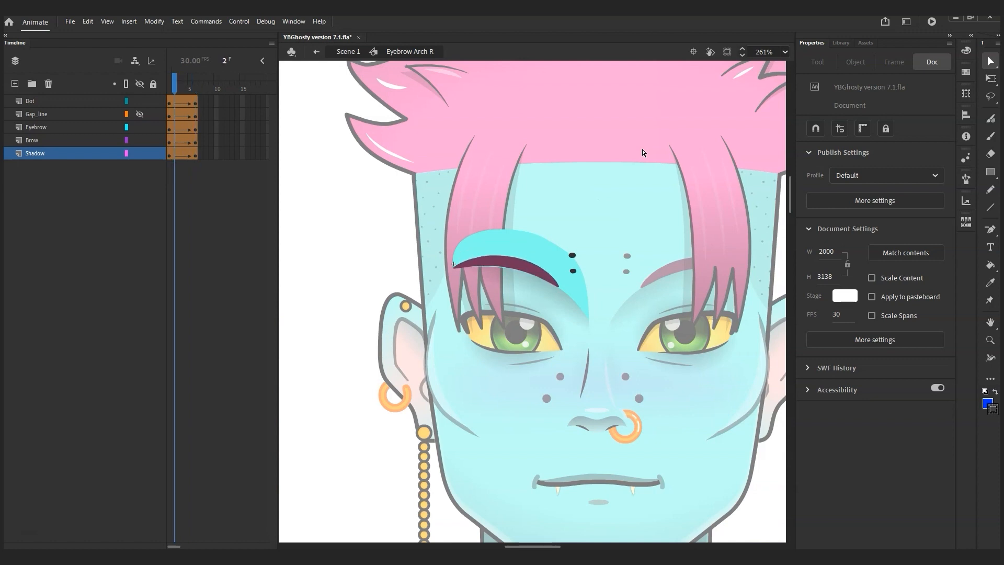
left_click_drag(990, 61, 935, 65)
left_click(171, 103)
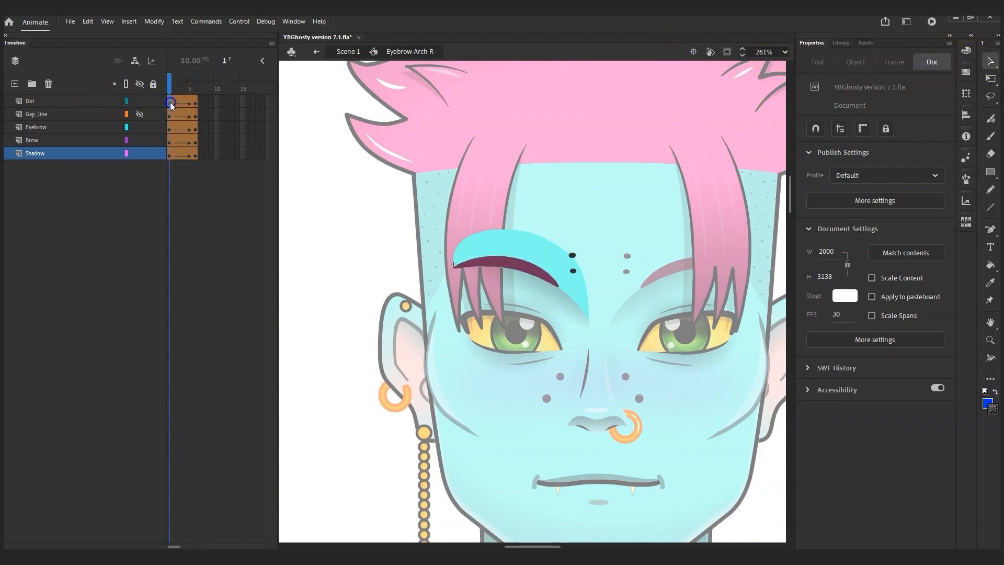
left_click(170, 103)
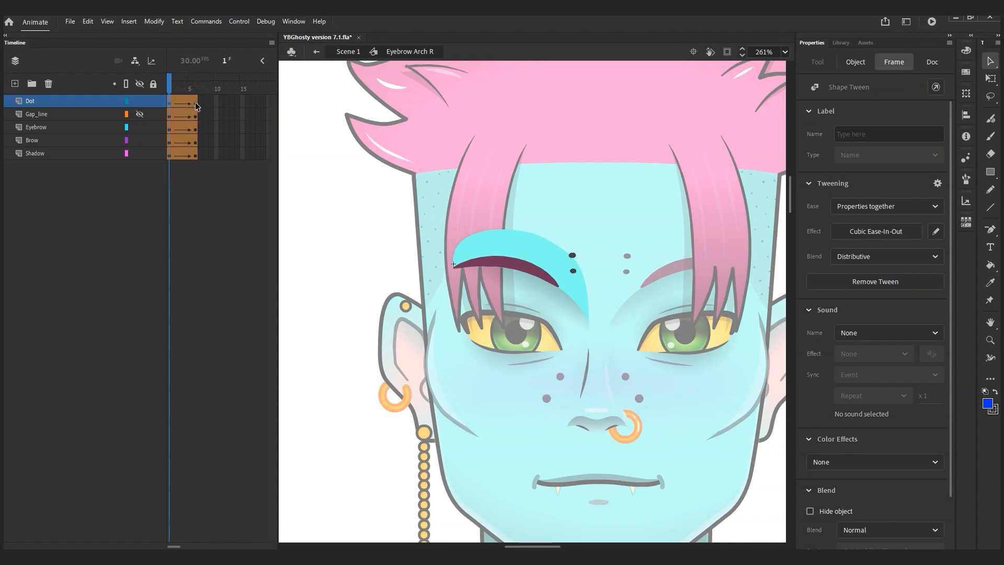
right_click(167, 102)
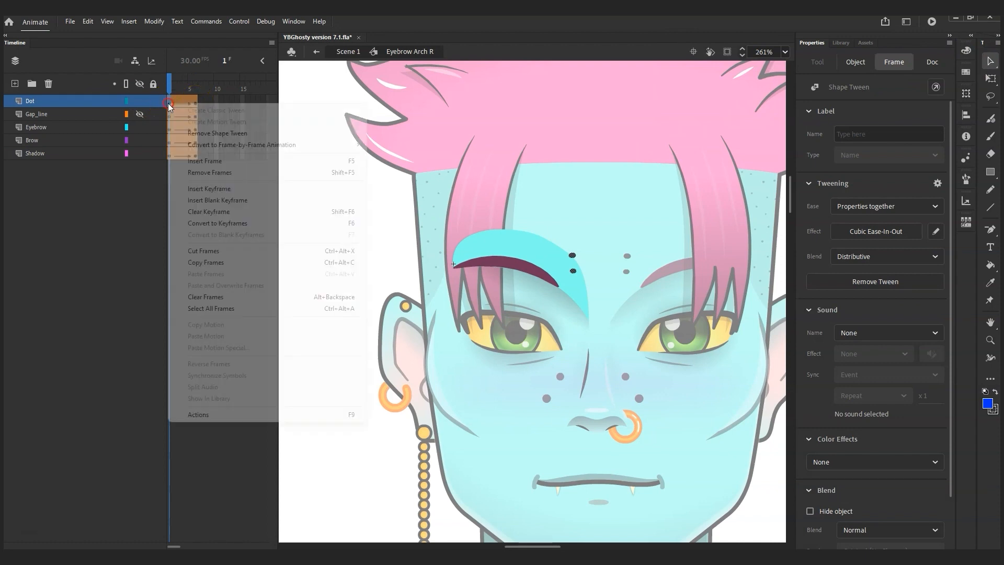
left_click(197, 101)
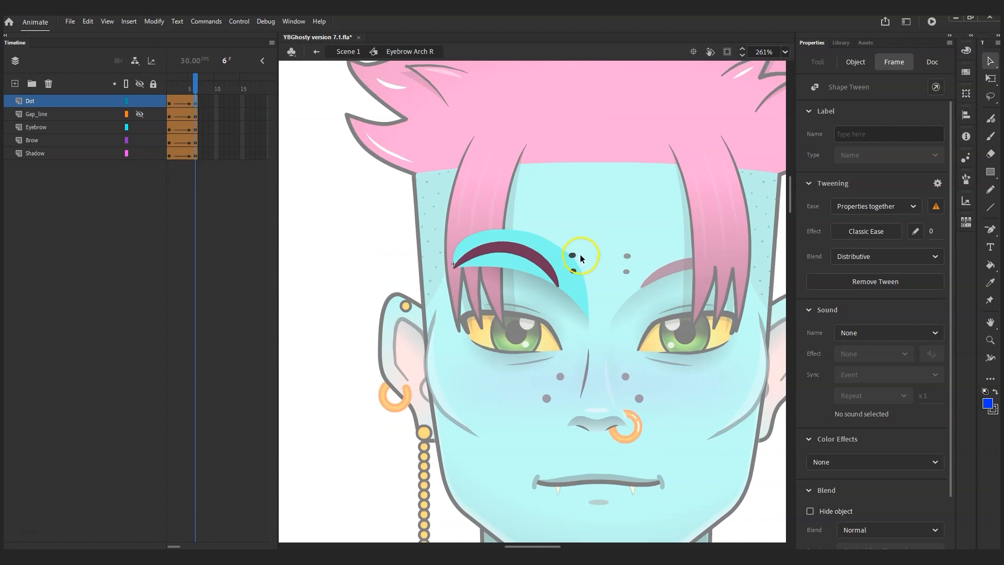
key("Up")
Scrub and play the timeline between frames 1 and 6 to check how the dots move with the eyebrow.
left_click_drag(194, 85, 155, 91)
key("Return")
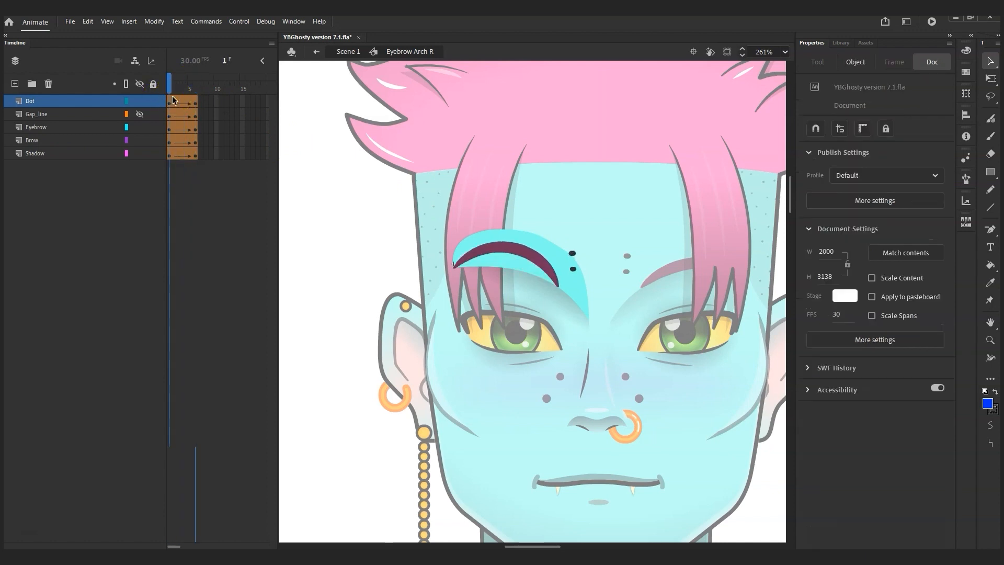
left_click_drag(196, 83, 160, 86)
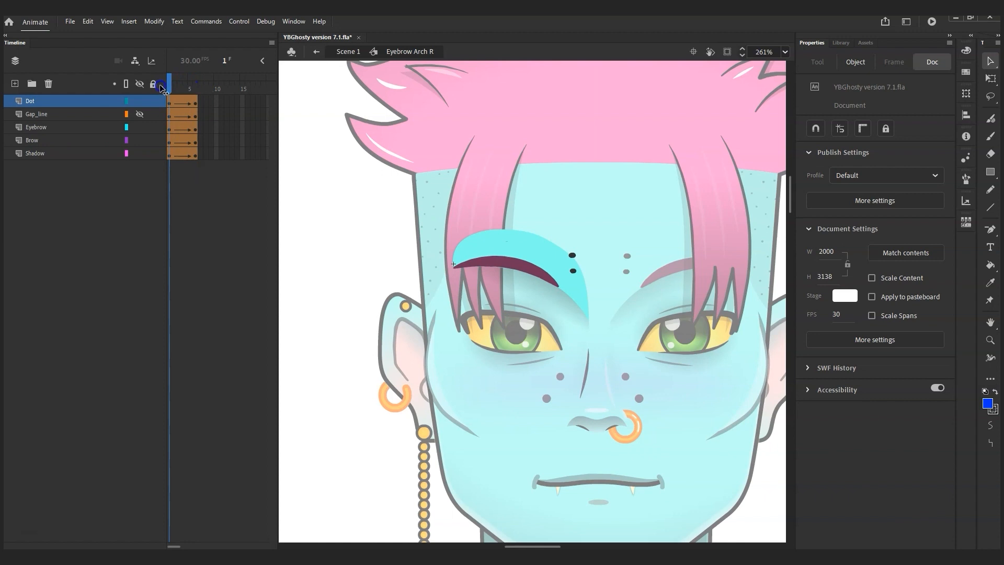
left_click_drag(166, 89, 196, 87)
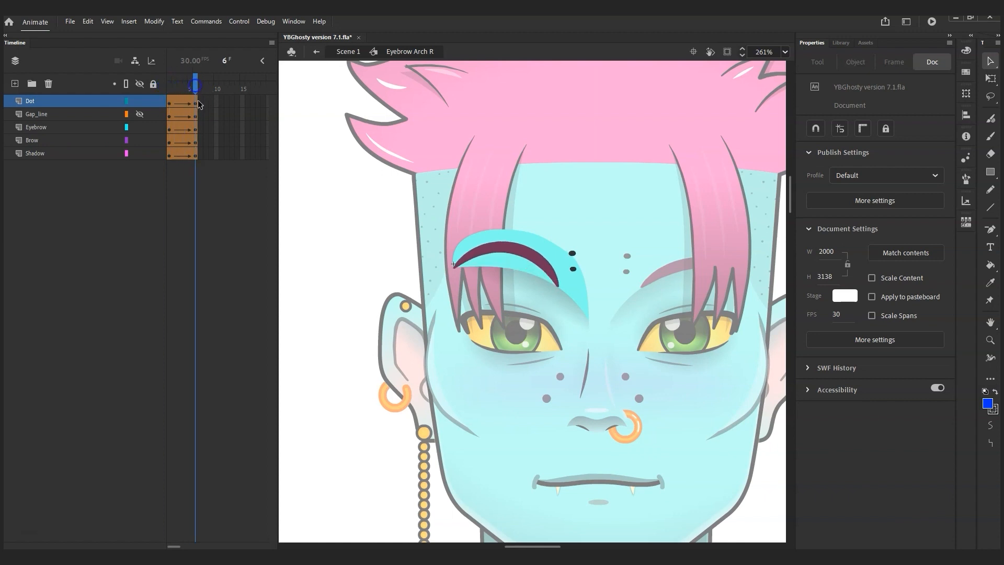
left_click(196, 102)
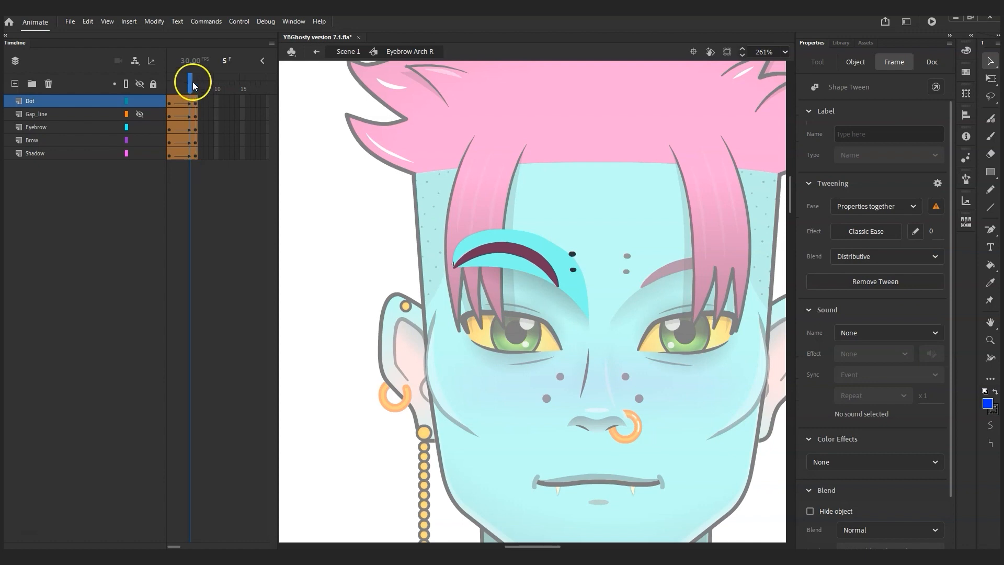
left_click_drag(193, 83, 165, 86)
key("Return")
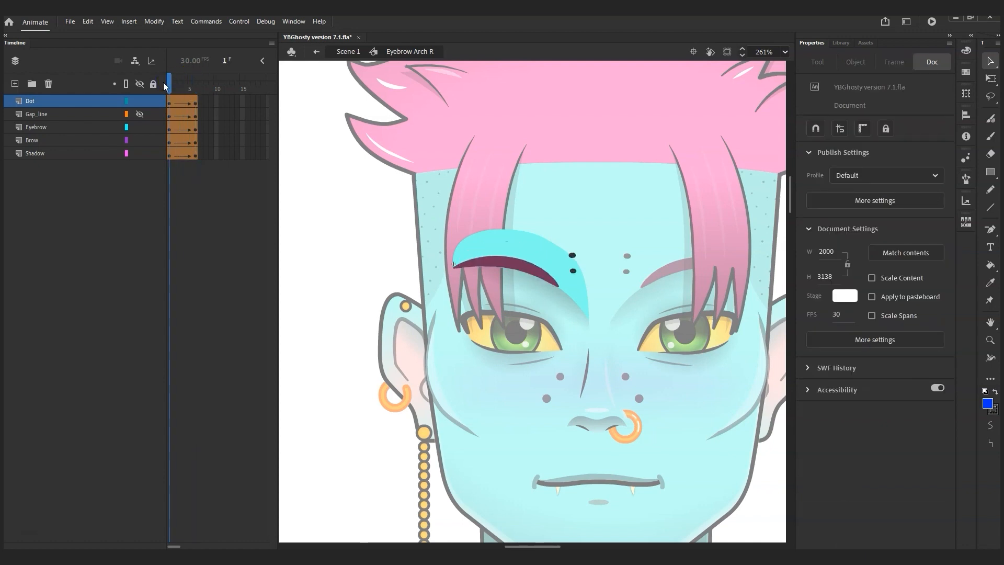
Reshape the lower edge of the turquoise Brow shape at frame 6 to follow the underside of the arched eyebrow.
left_click(188, 141)
left_click(406, 267)
left_click(452, 266)
left_click_drag(453, 266, 512, 229)
left_click(988, 231)
key("a")
left_click(558, 286)
left_click(512, 229)
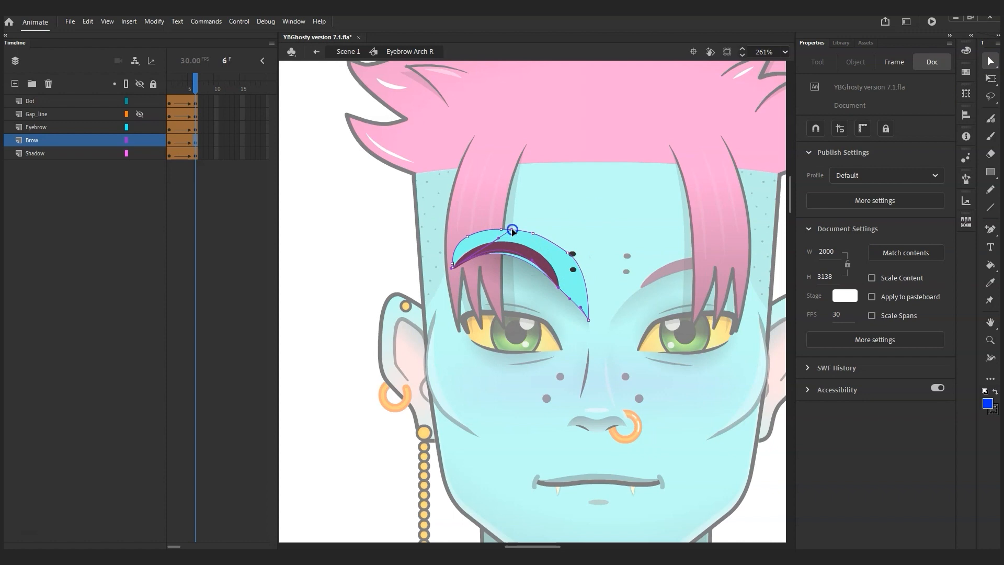
Play the timeline repeatedly from frame 1 to check the eyebrow and Brow shape moving together.
left_click_drag(195, 86, 159, 94)
key("Return")
key("Return")
key("Return")
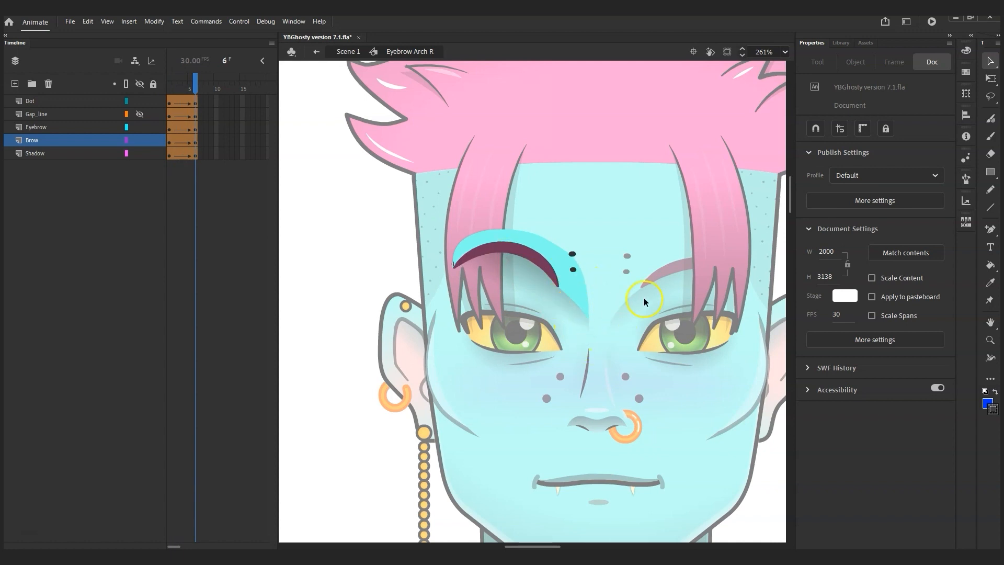
left_click_drag(190, 85, 148, 91)
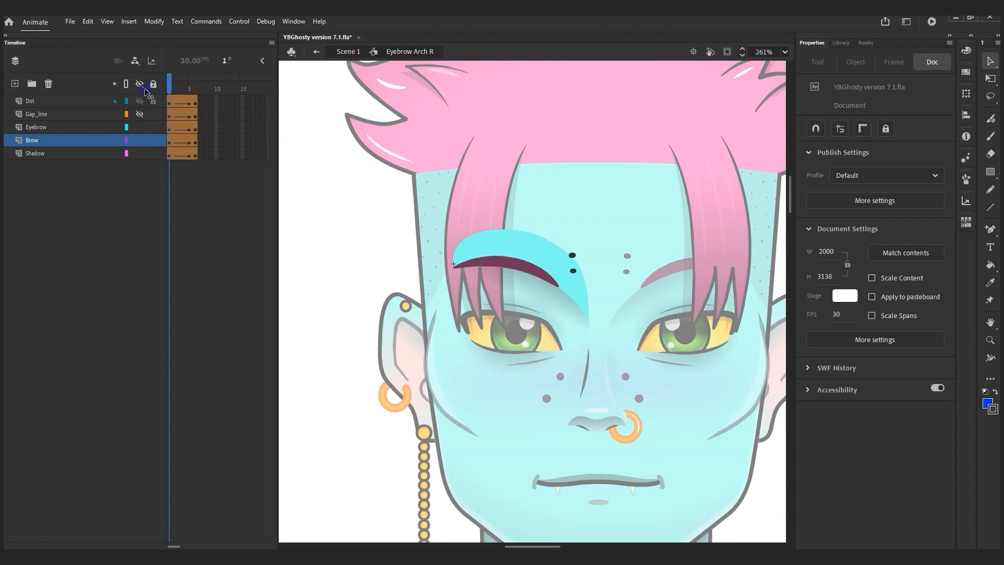
key("Return")
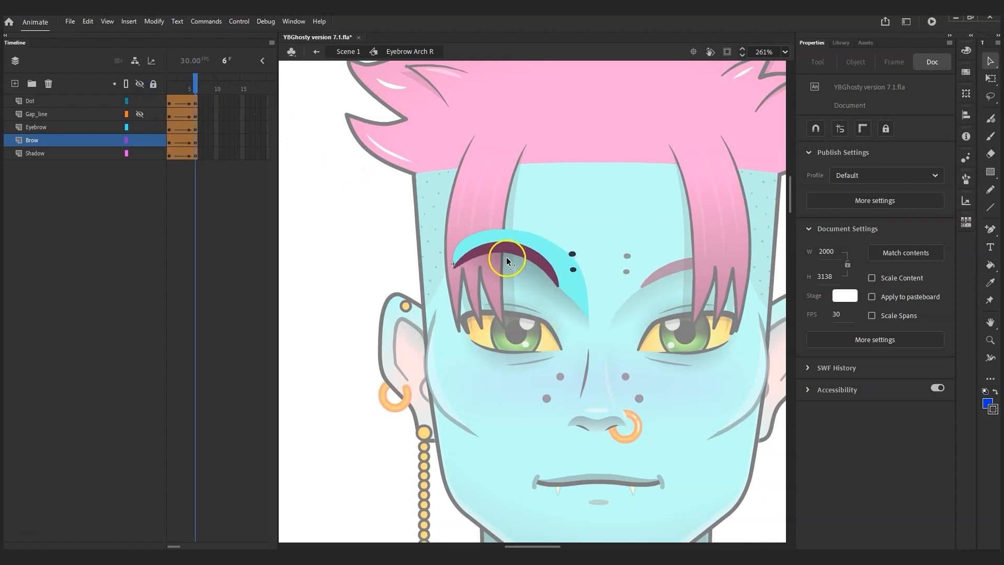
key("Return")
Show the Gap_line layer and move and rotate its line at frame 6 to cross the arched eyebrow, then preview the result.
left_click(140, 114)
left_click_drag(514, 266, 533, 253)
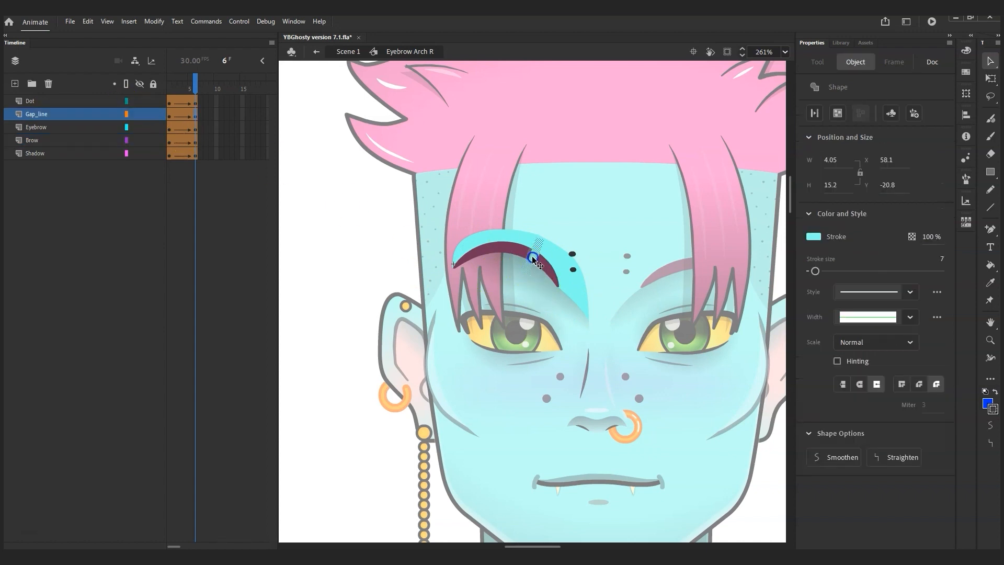
left_click(989, 339)
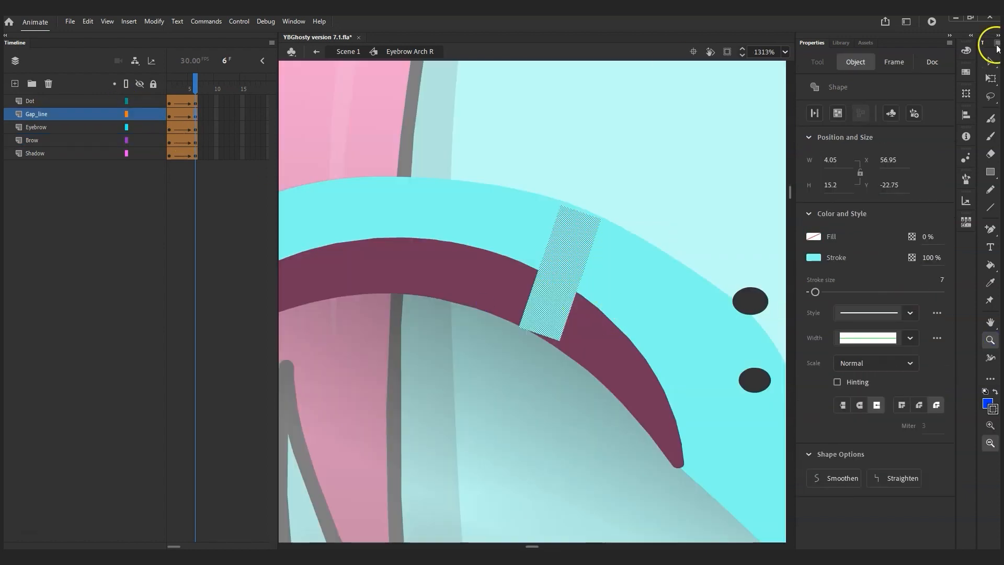
left_click(989, 61)
key("q")
left_click_drag(594, 347, 600, 365)
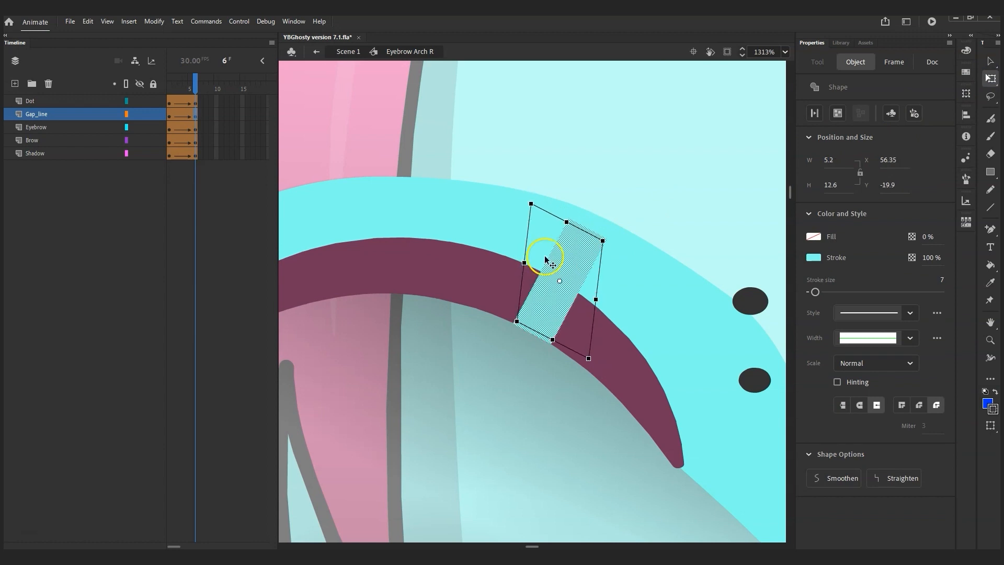
key("Escape")
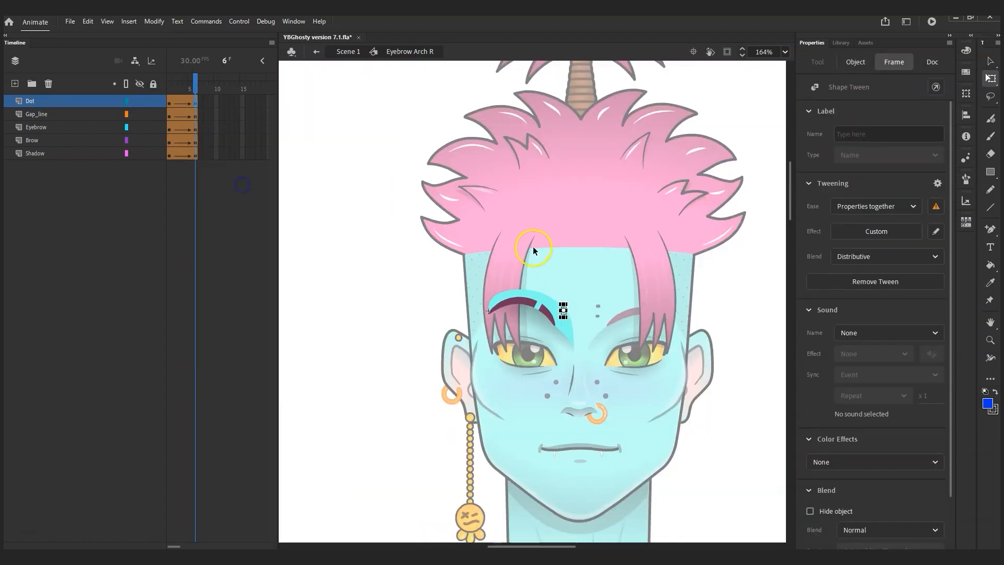
left_click(372, 147)
key("Return")
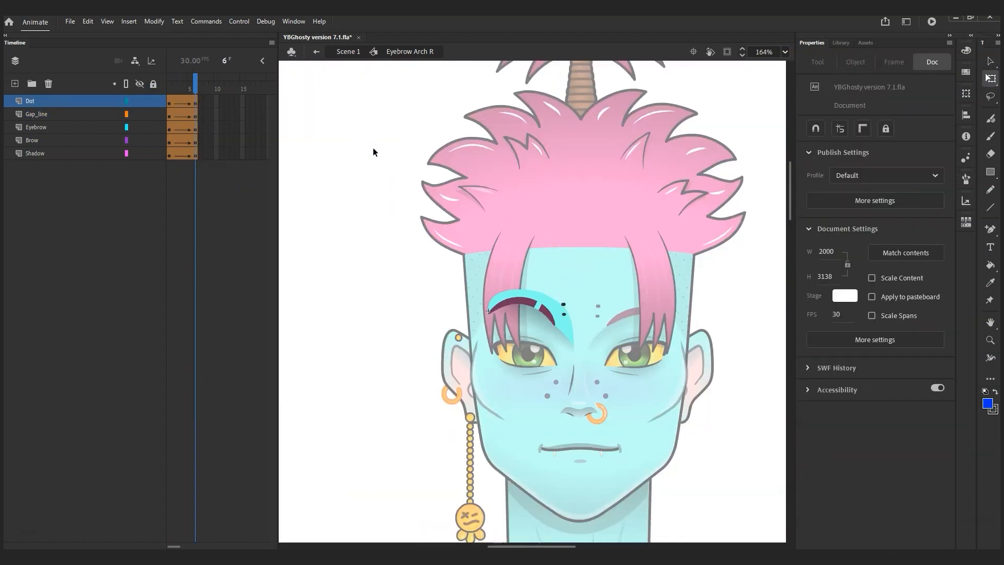
Leave the Eyebrow Arch R symbol and reset the Eyebrow layer's keyframe at frame 6 in the Eyebrow Raise R symbol.
double_click(372, 147)
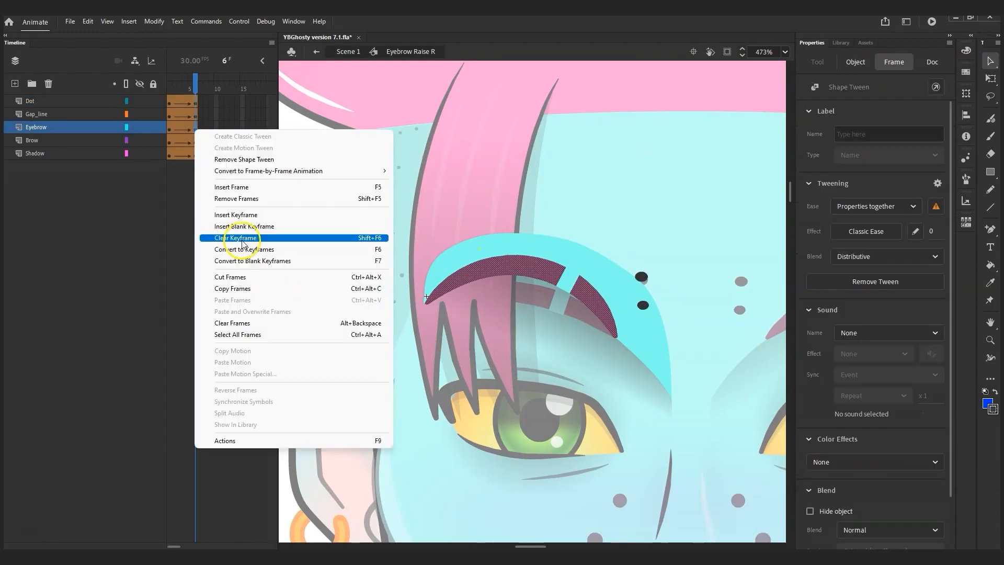
left_click(381, 236)
left_click(641, 279)
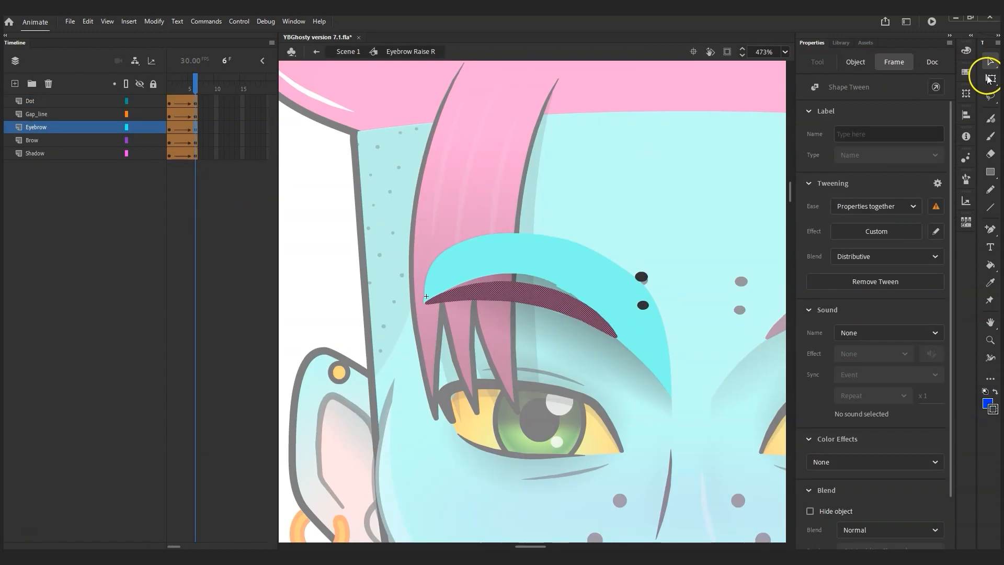
left_click(614, 261)
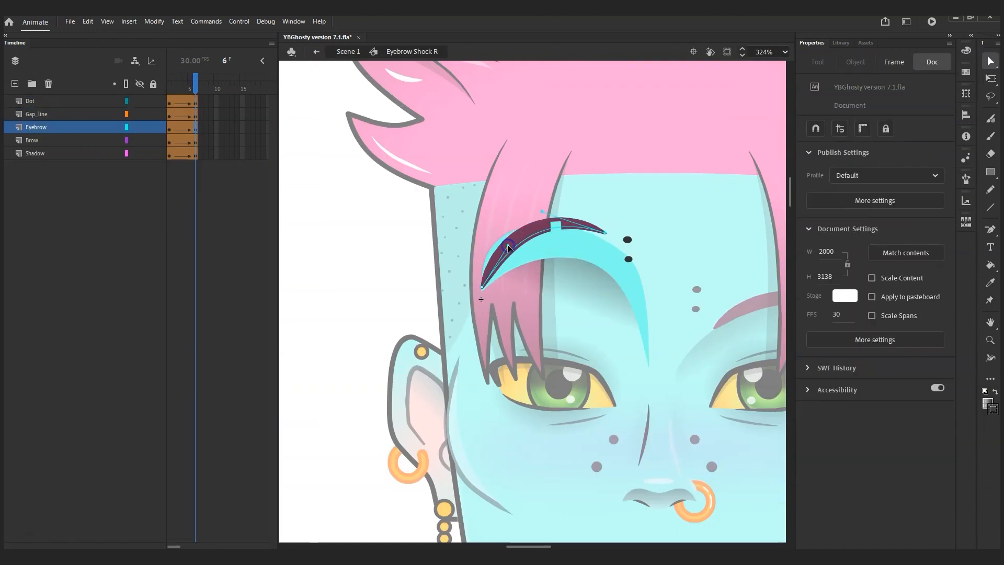
Reshape the Eyebrow and Brow layers at frame 6 of the Eyebrow Shock R symbol into a high arch and check the tween with onion skinning.
left_click(154, 21)
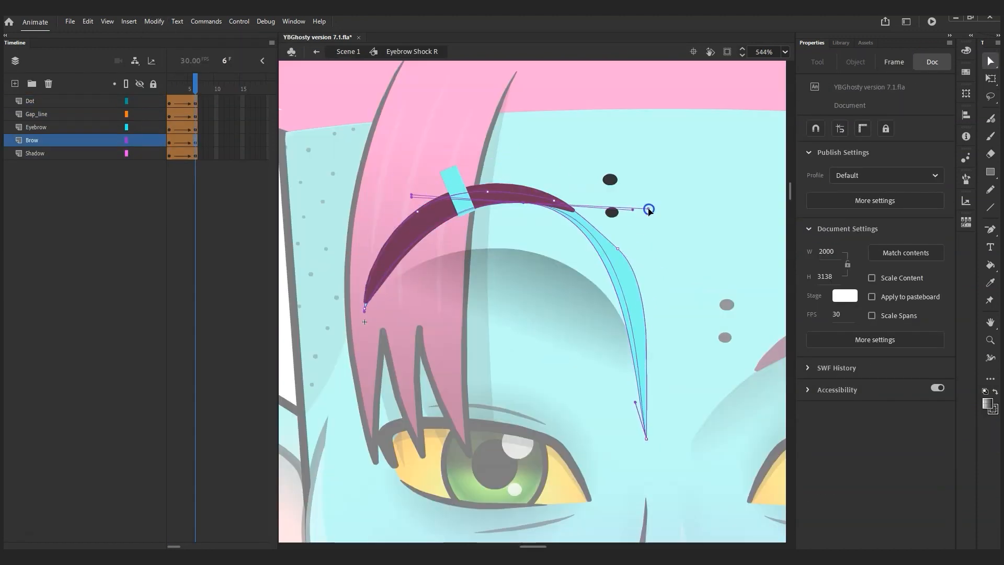
left_click(448, 199)
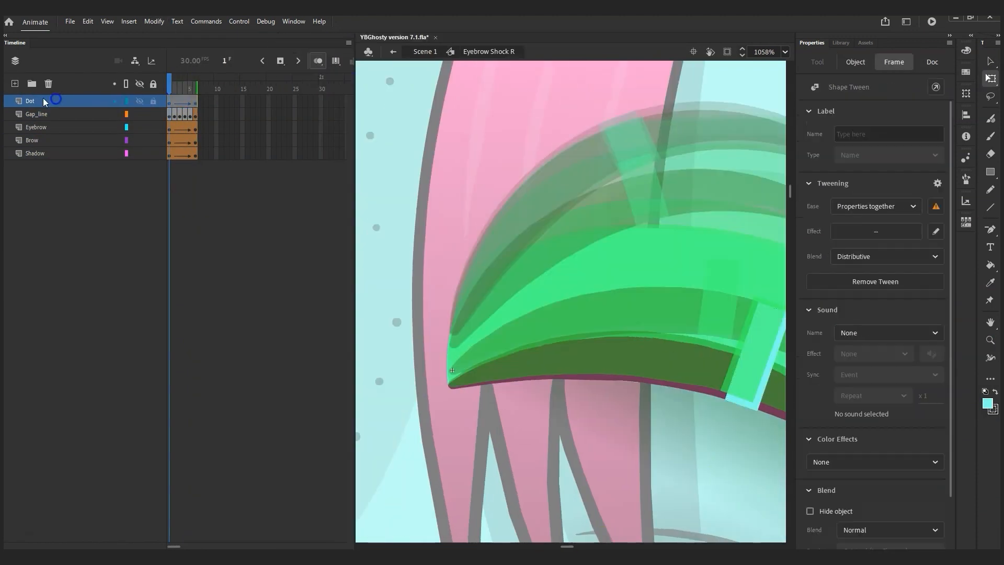
right_click(505, 140)
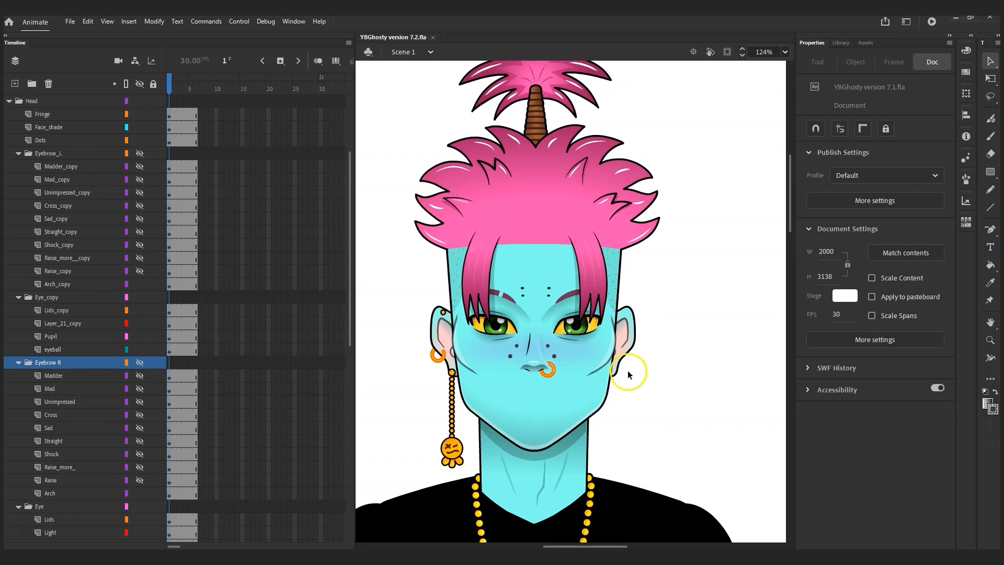
Look into the Eyebrow Arch R symbol, return to Scene 1, and collapse and lock the Eyebrow R folder.
double_click(512, 323)
left_click(403, 50)
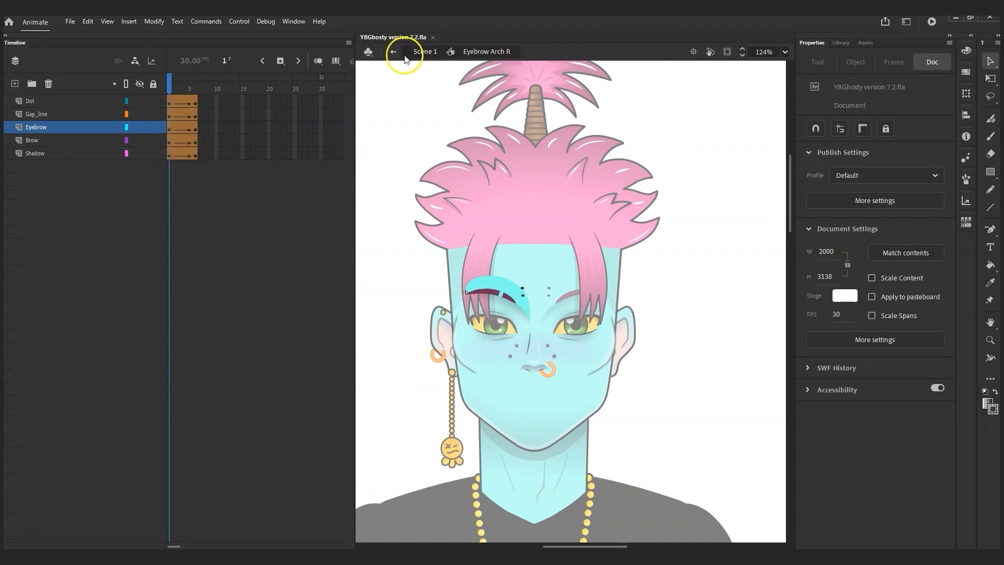
left_click(140, 324)
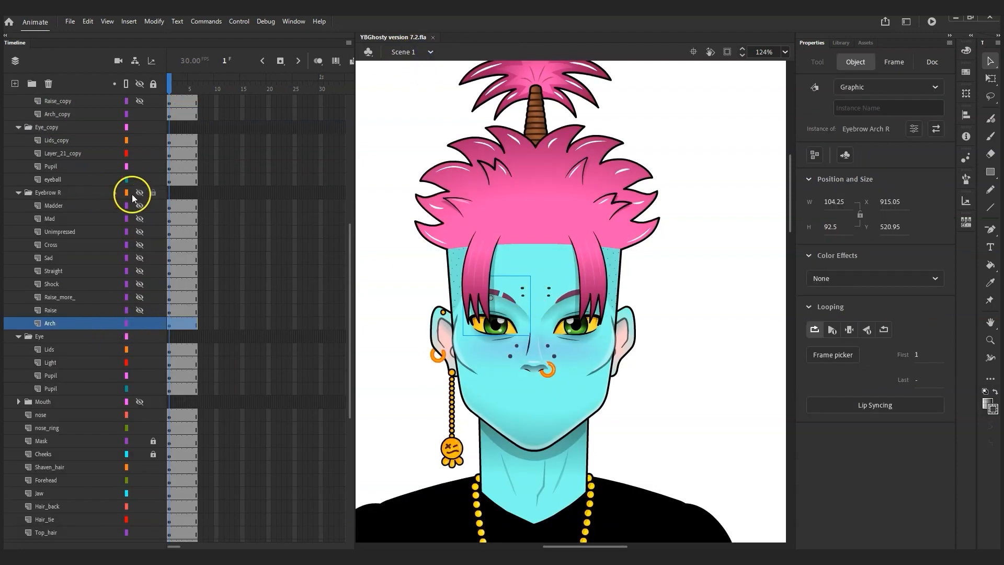
left_click(19, 193)
left_click(152, 192)
Open the lid narrow symbol of the eye under the Eyebrow R for editing and hide every layer except Layer_4.
left_click(505, 317)
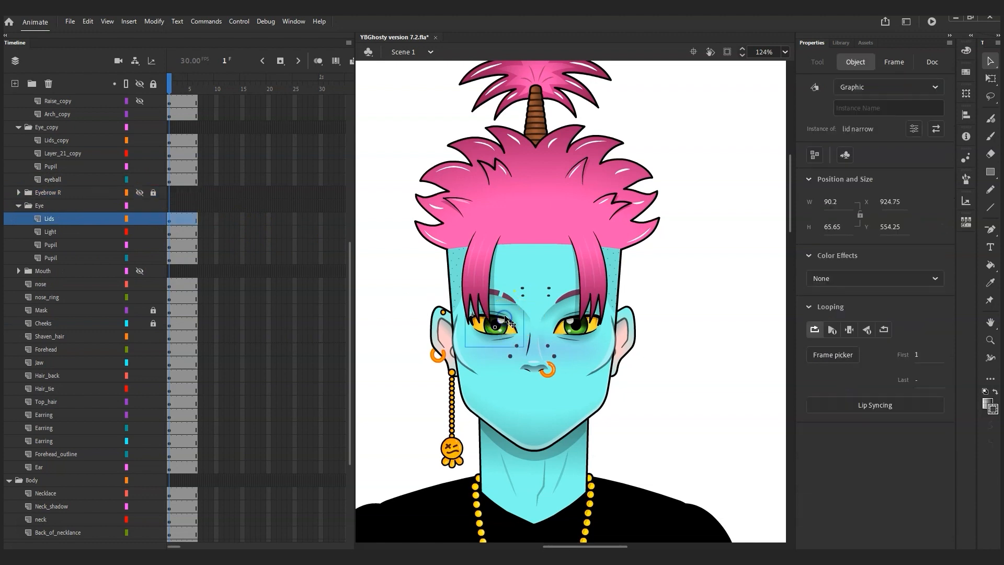
double_click(506, 316)
left_click(990, 340)
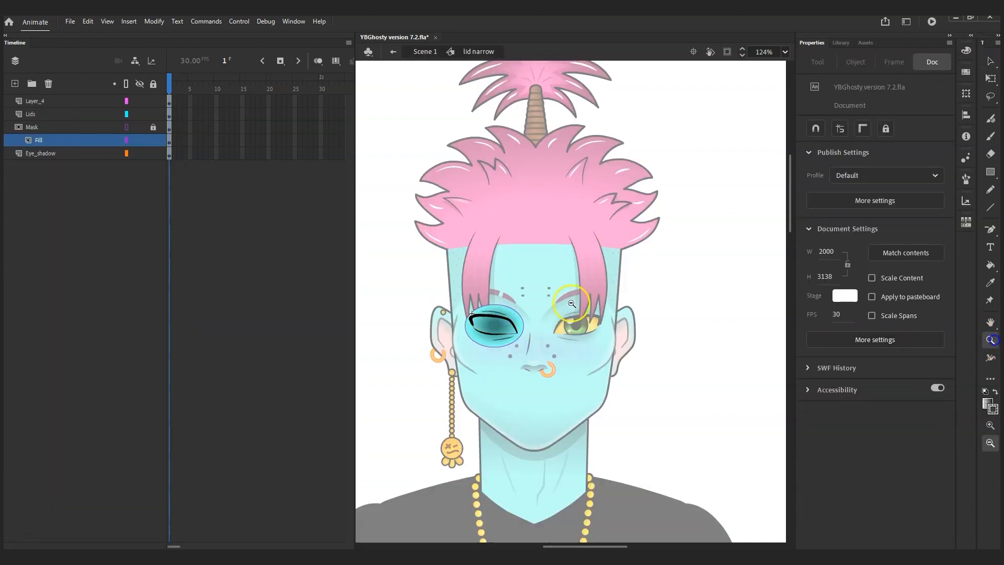
left_click_drag(536, 289, 446, 366)
left_click(139, 85)
left_click(140, 101)
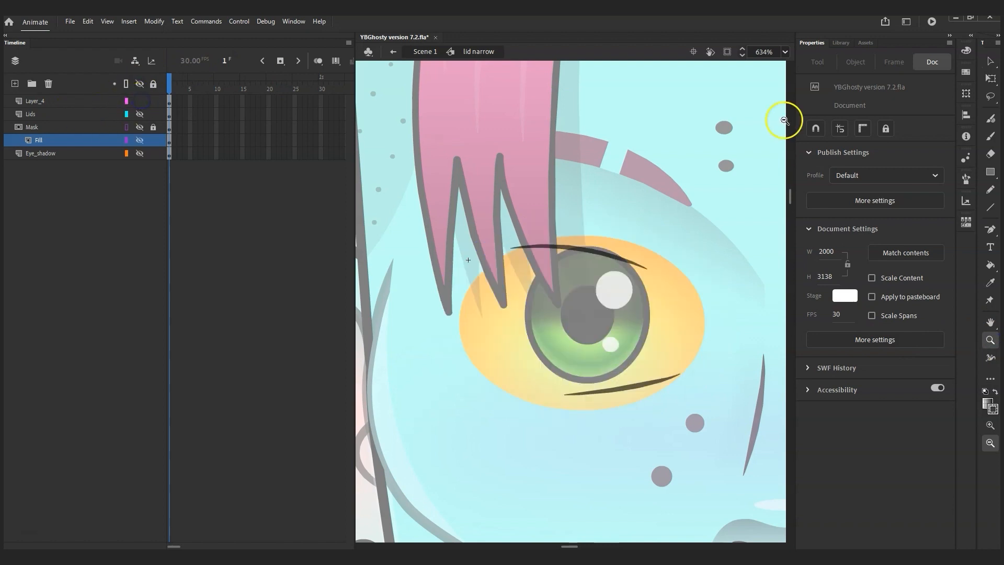
Cut the upper eyelid crease from Layer_4 and paste it in place on a new layer.
left_click(990, 61)
left_click(632, 388)
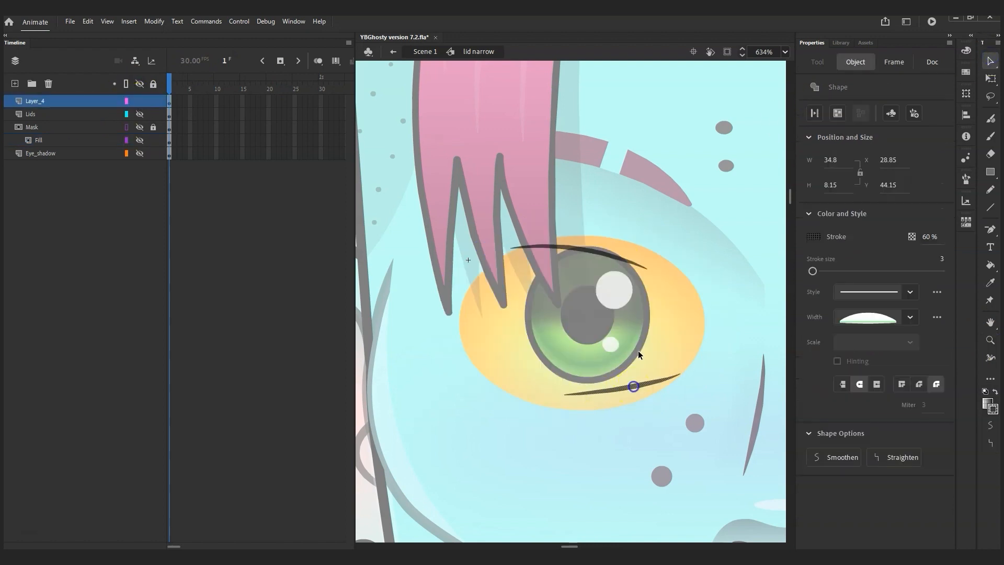
left_click(610, 254)
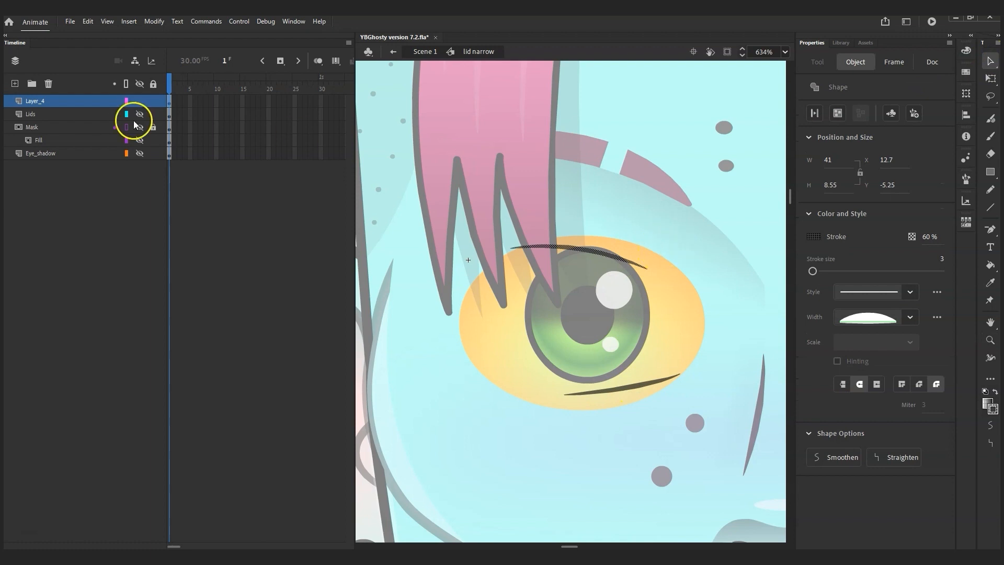
left_click_drag(504, 243, 694, 275)
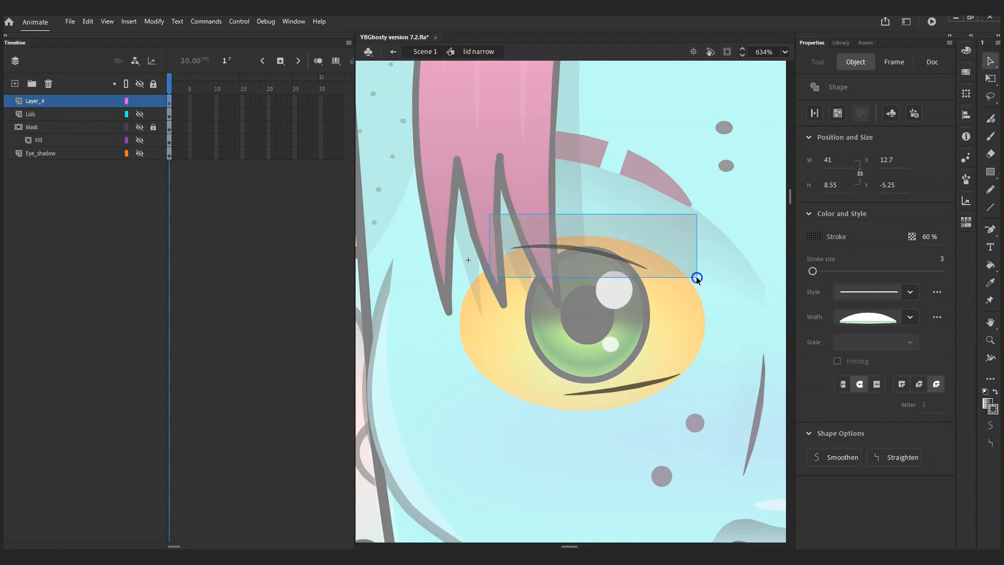
right_click(594, 252)
left_click(656, 312)
left_click(15, 84)
right_click(430, 168)
left_click(476, 209)
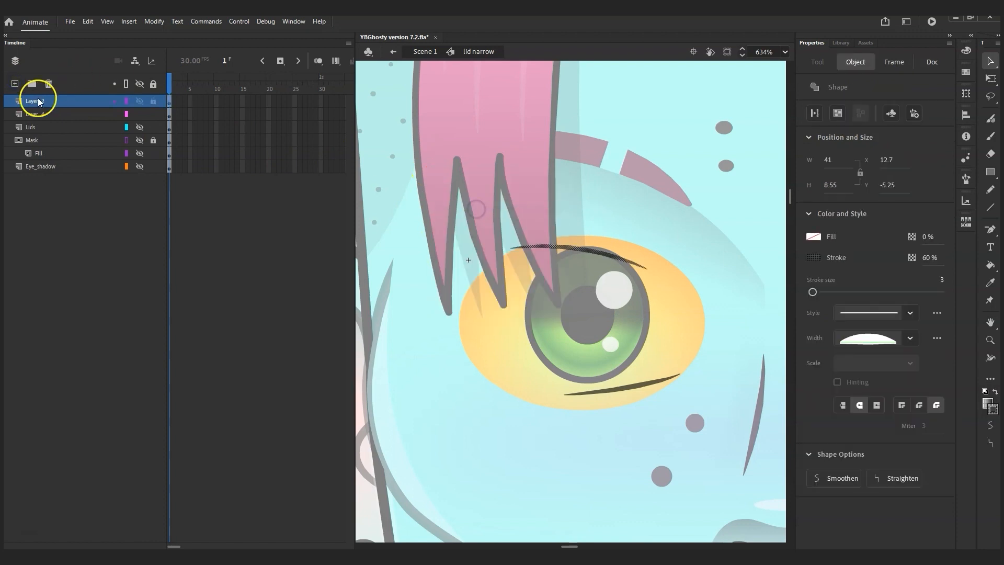
Rename the new crease layer Top_crease and rename Layer_4 as Bottom_crease.
double_click(35, 100)
type("Top")
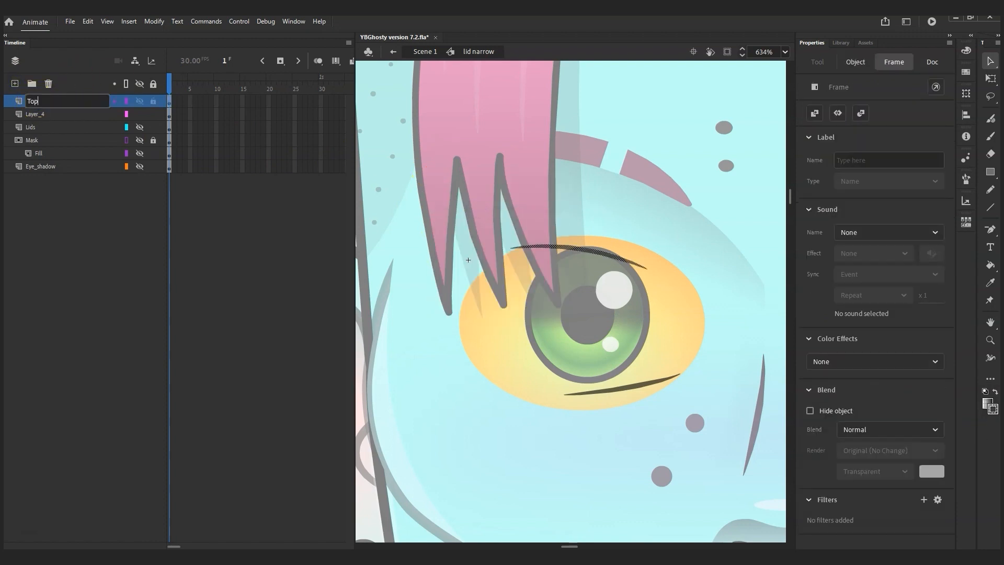
type(" crease")
key("Return")
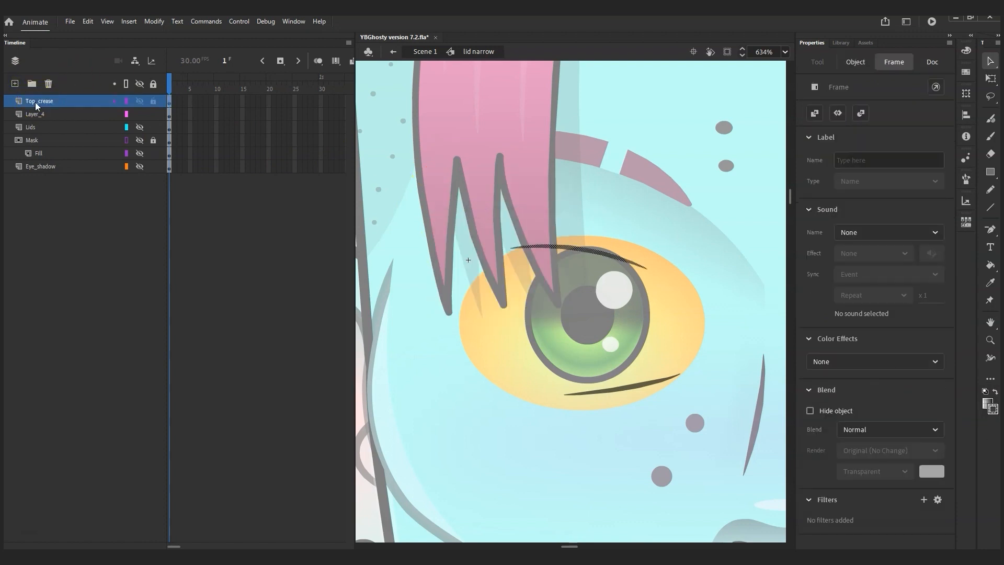
double_click(36, 113)
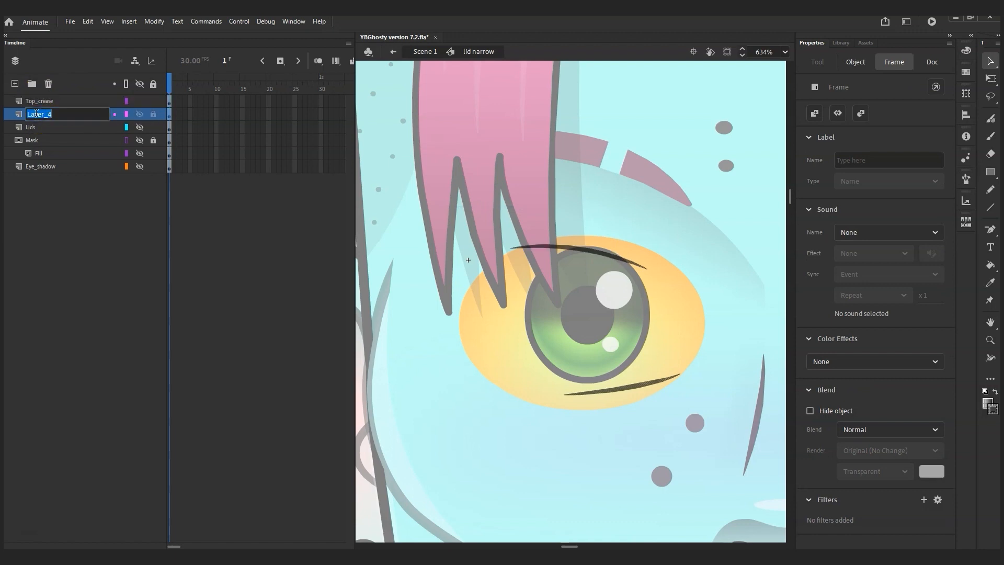
type("Bottom_crease")
key("Return")
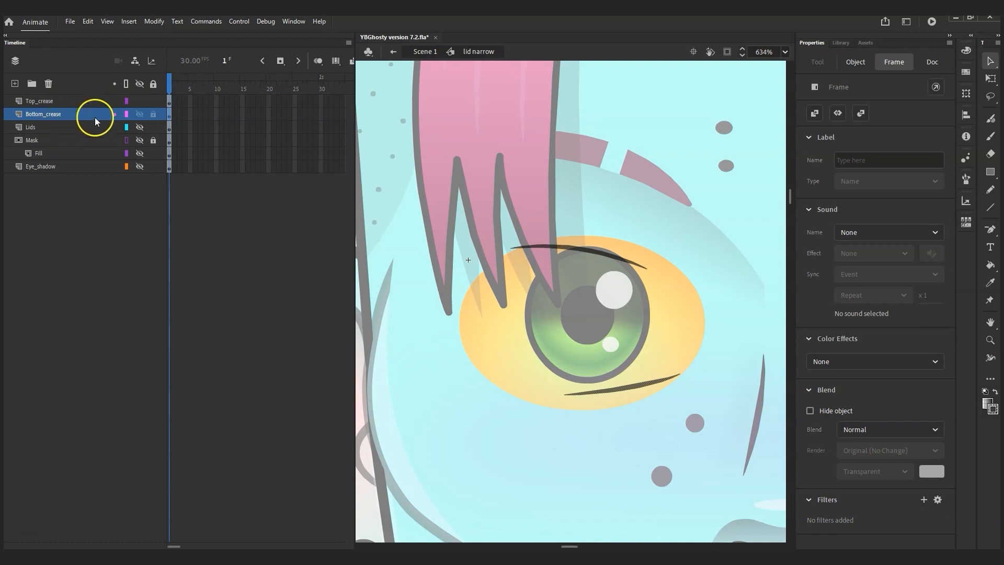
Isolate the Lids layer, cut its lower lid line and paste the line in place on a new layer.
left_click(139, 83)
left_click(140, 127)
left_click(578, 228)
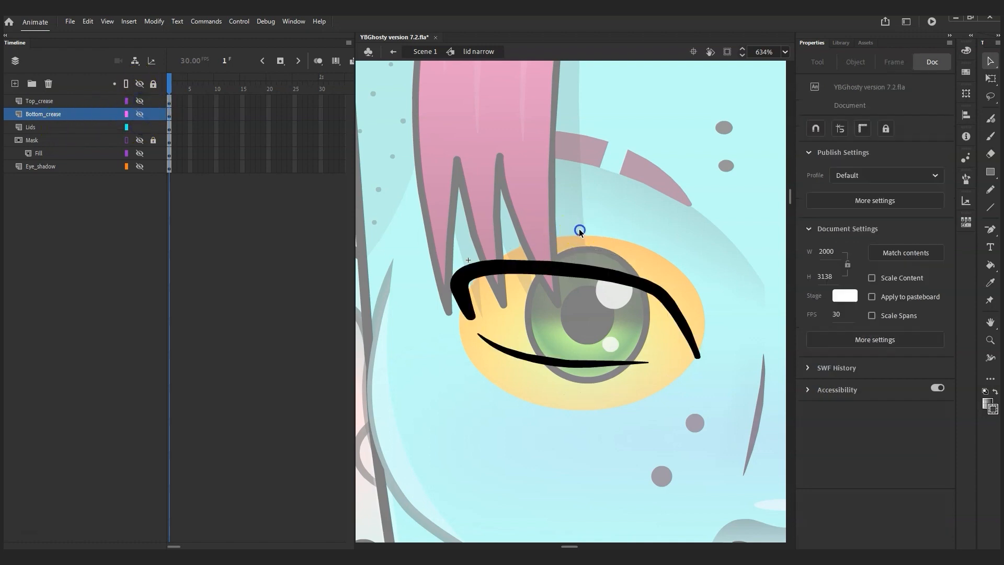
left_click(570, 366)
left_click(570, 365)
right_click(570, 362)
left_click(607, 115)
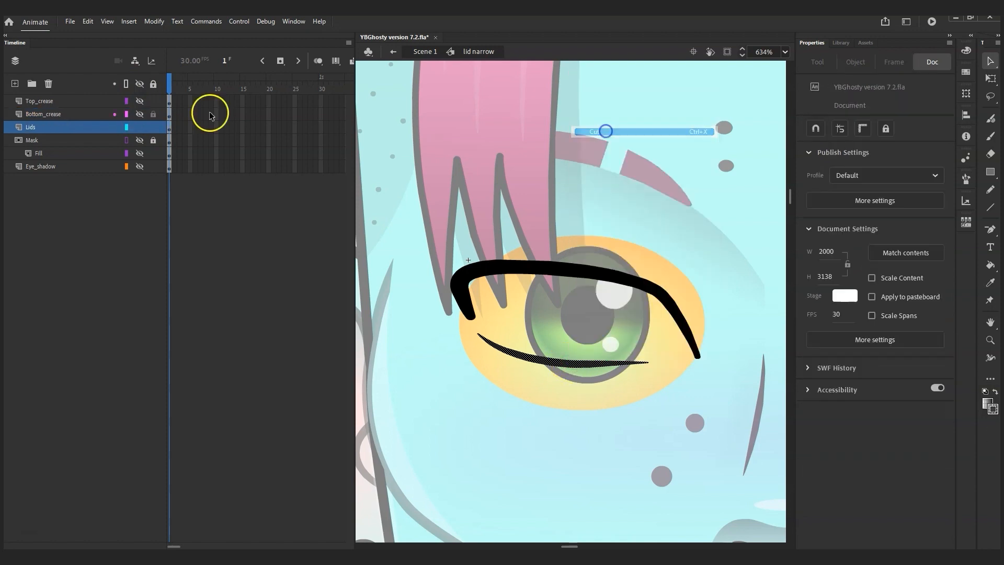
left_click(15, 84)
right_click(486, 165)
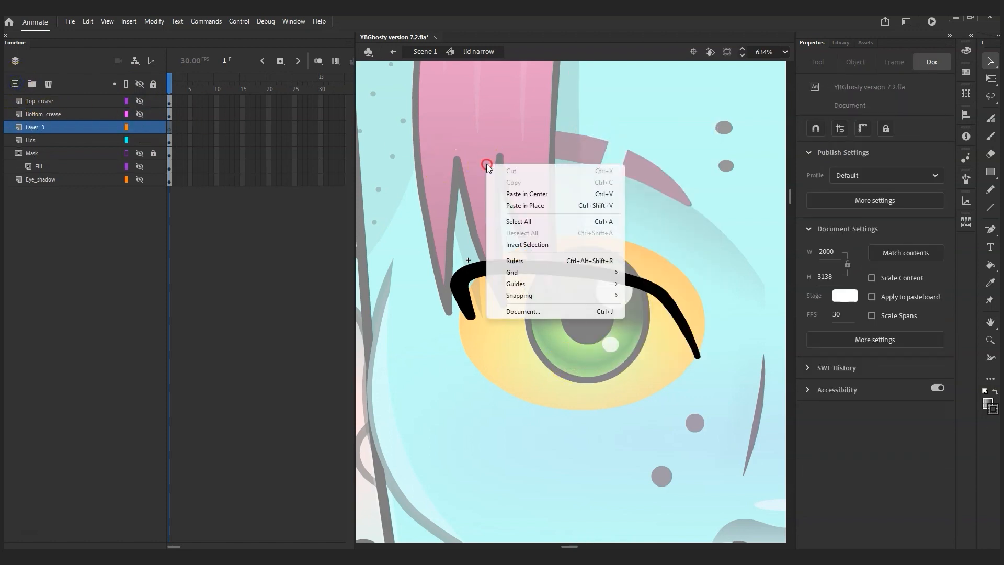
left_click(525, 205)
Rename the new lower line layer Lidline_bottom and rename the Lids layer Lid_line_top.
left_click(35, 127)
double_click(34, 127)
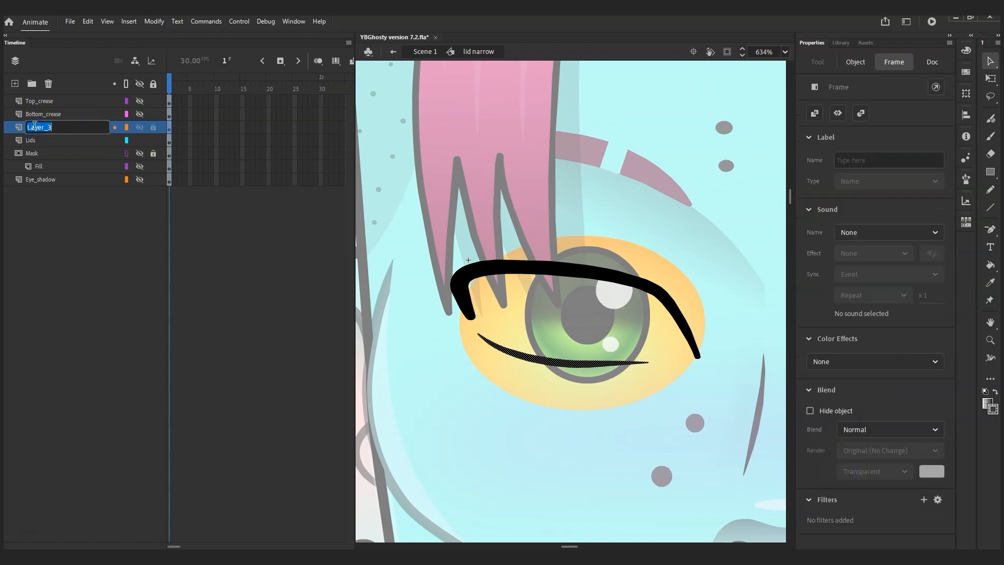
type("Lidline_bottom")
key("Return")
left_click(27, 140)
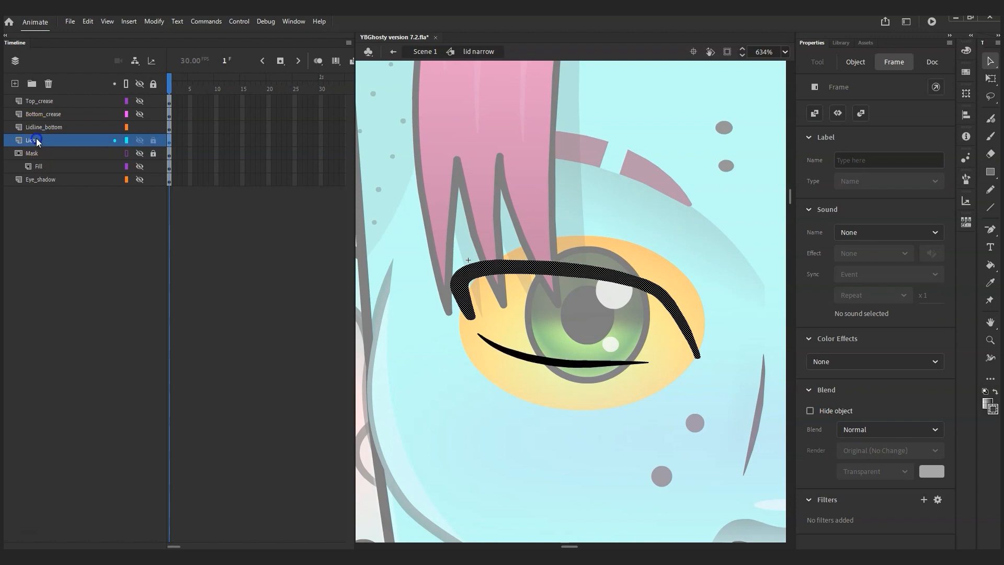
double_click(27, 140)
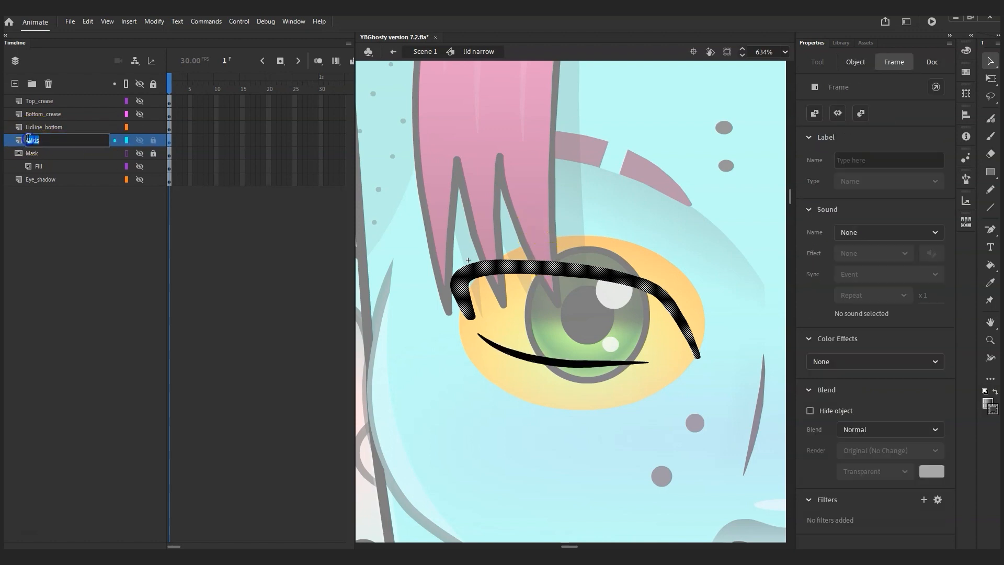
type("Lid_line_top")
key("Return")
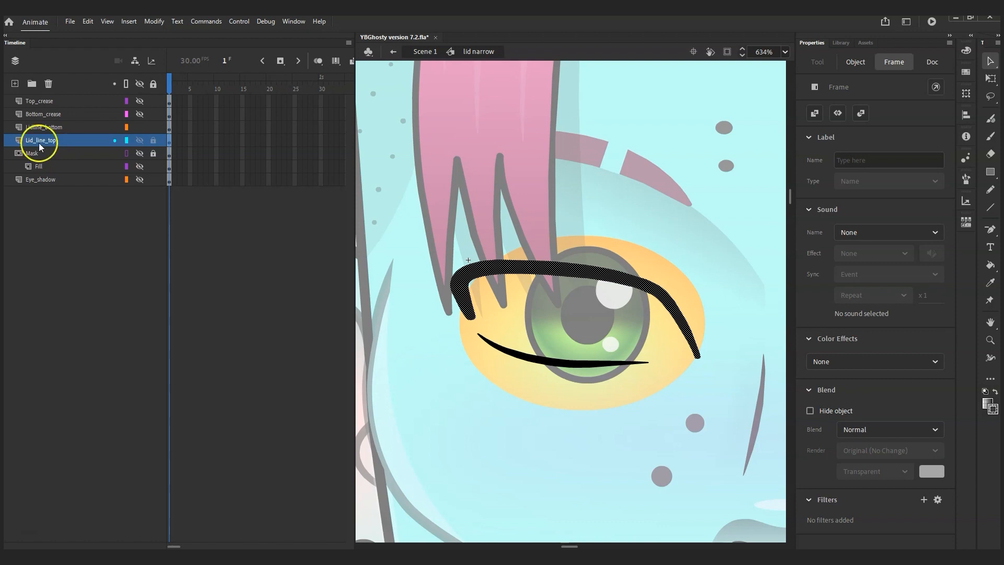
Hide both lid line layers and examine the Mask layer and the gradient Fill layer each on its own.
left_click(140, 127)
left_click(139, 140)
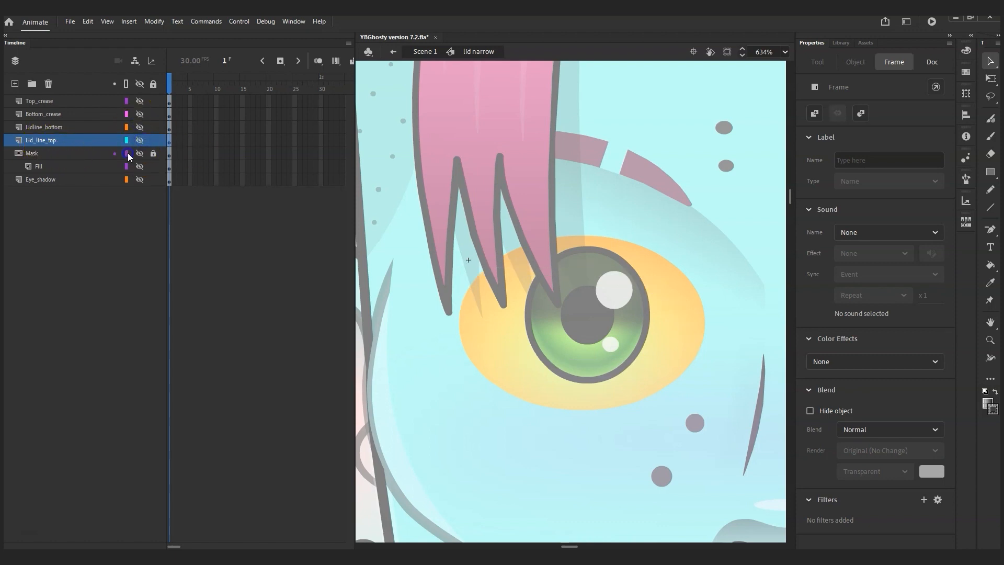
left_click(139, 153)
left_click(600, 250)
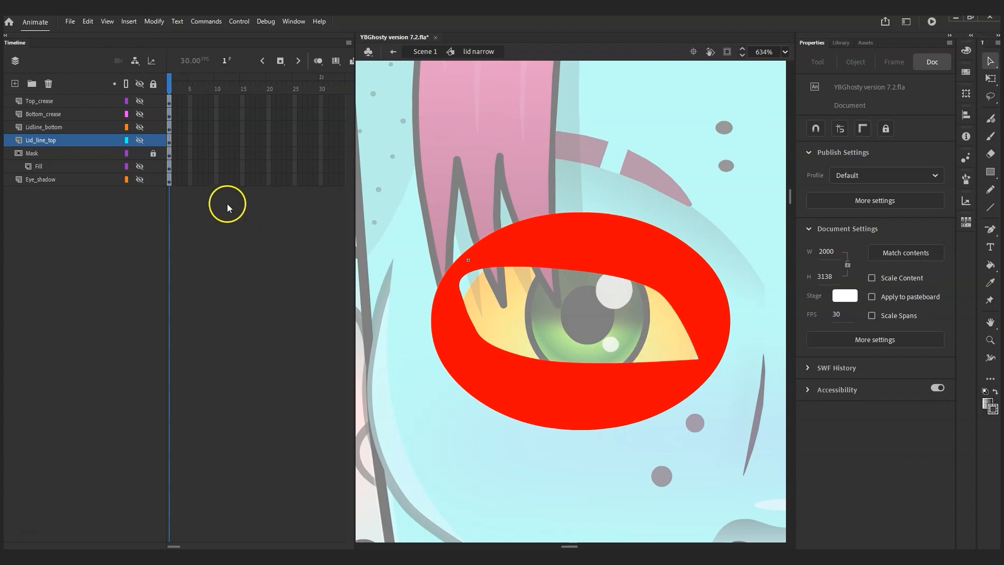
left_click(140, 153)
left_click(139, 166)
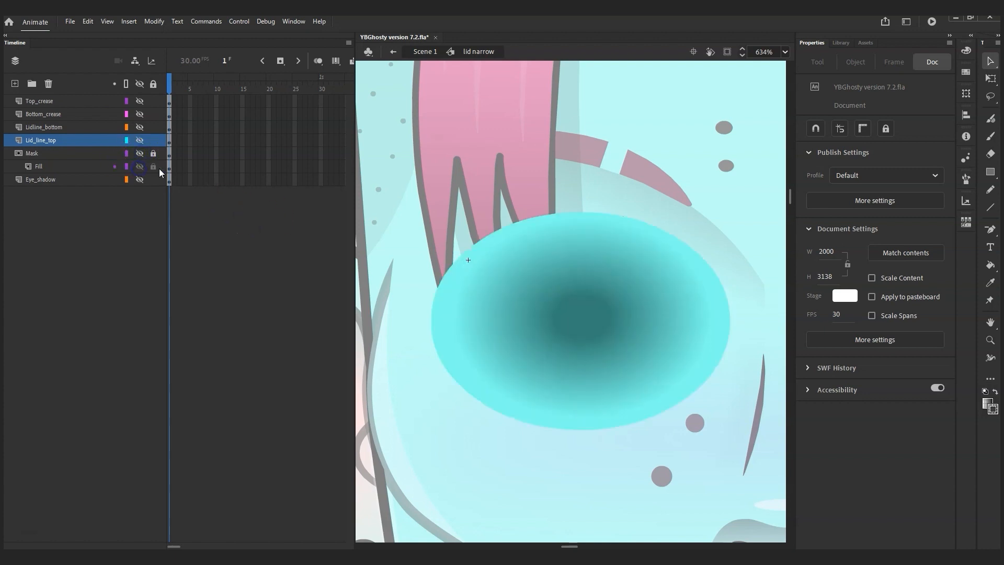
left_click(572, 287)
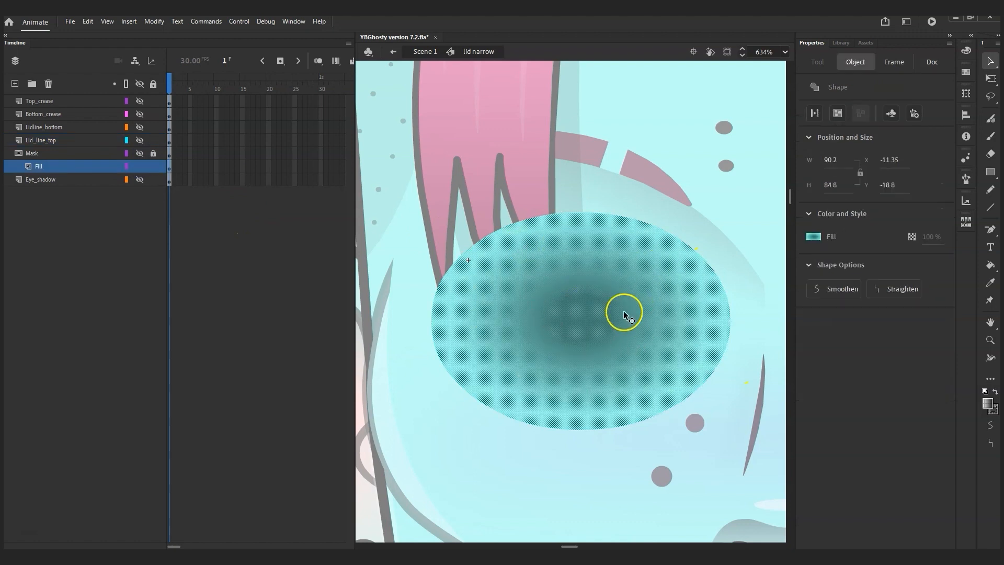
left_click(575, 161)
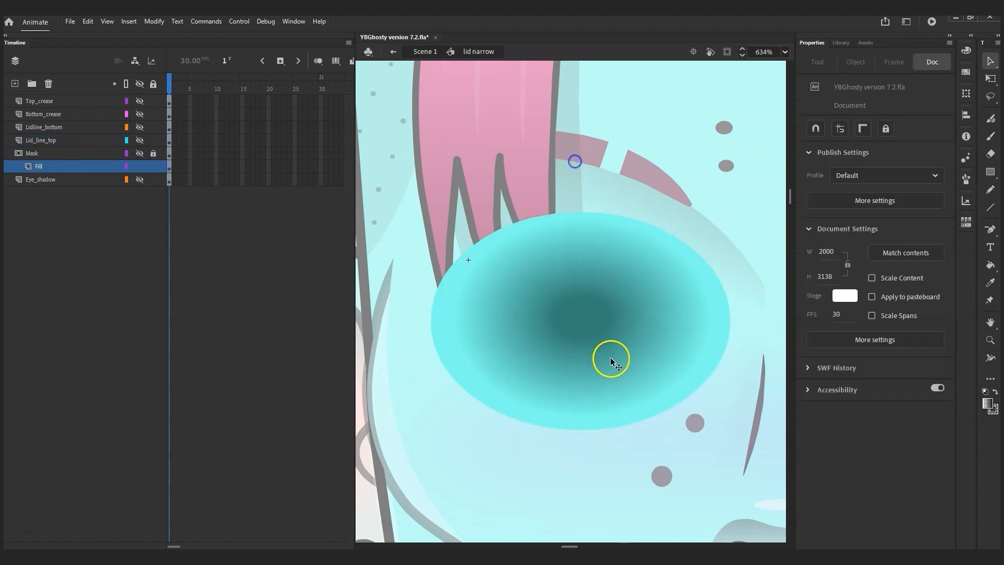
Preview the masked lid with all layers locked, examine the Eye_shadow layer alone, and show every layer again.
left_click(140, 84)
left_click(138, 84)
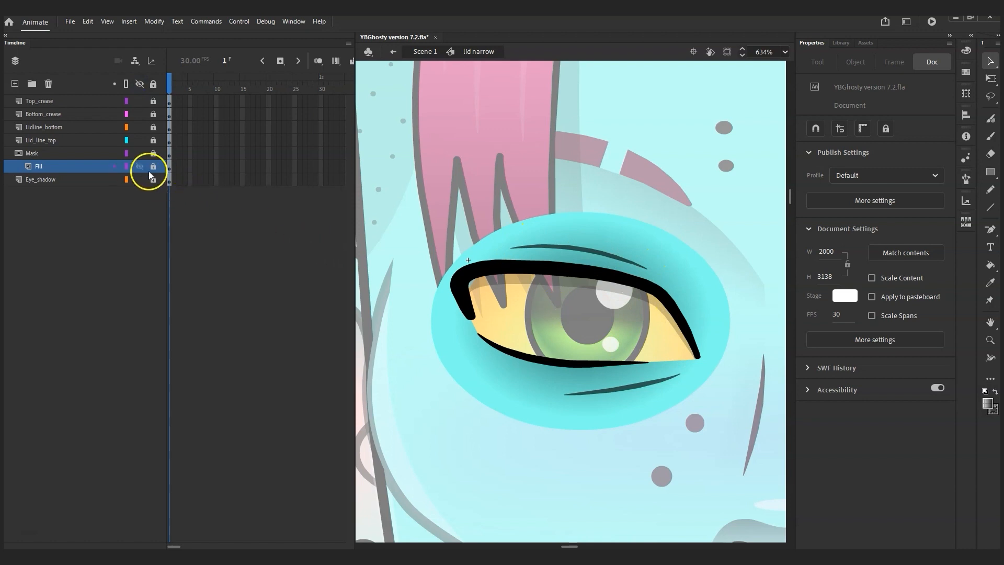
left_click(139, 84)
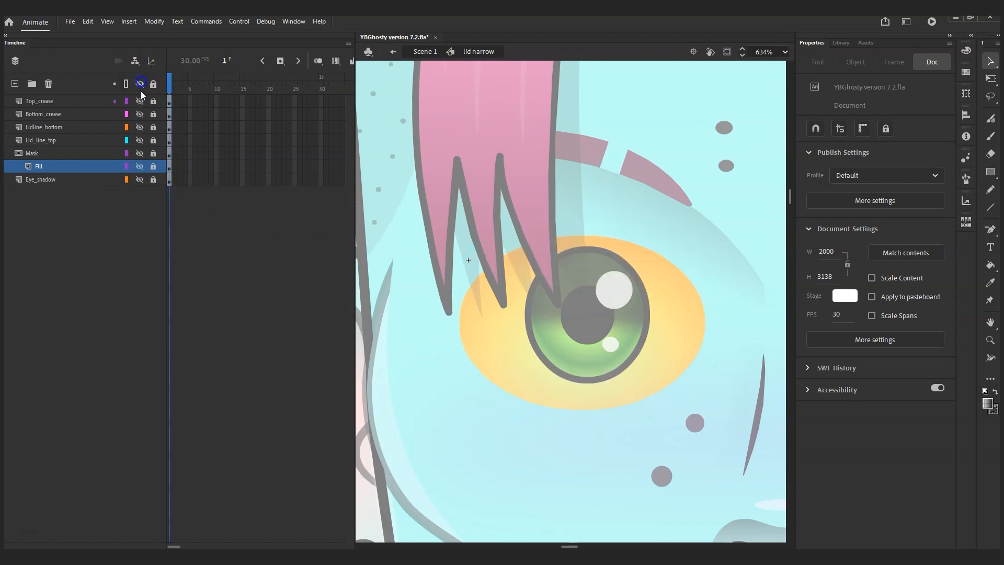
left_click(139, 180)
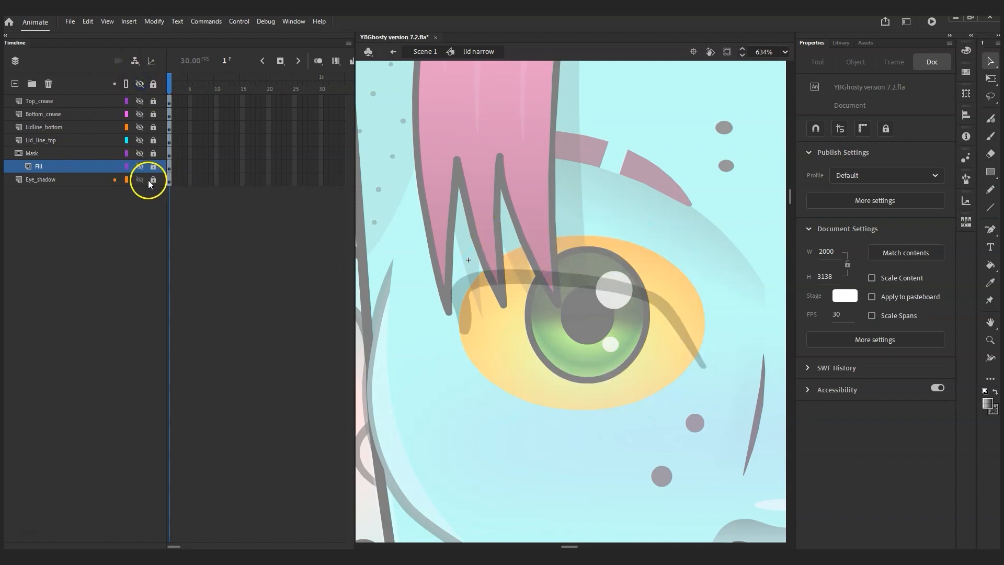
left_click(140, 85)
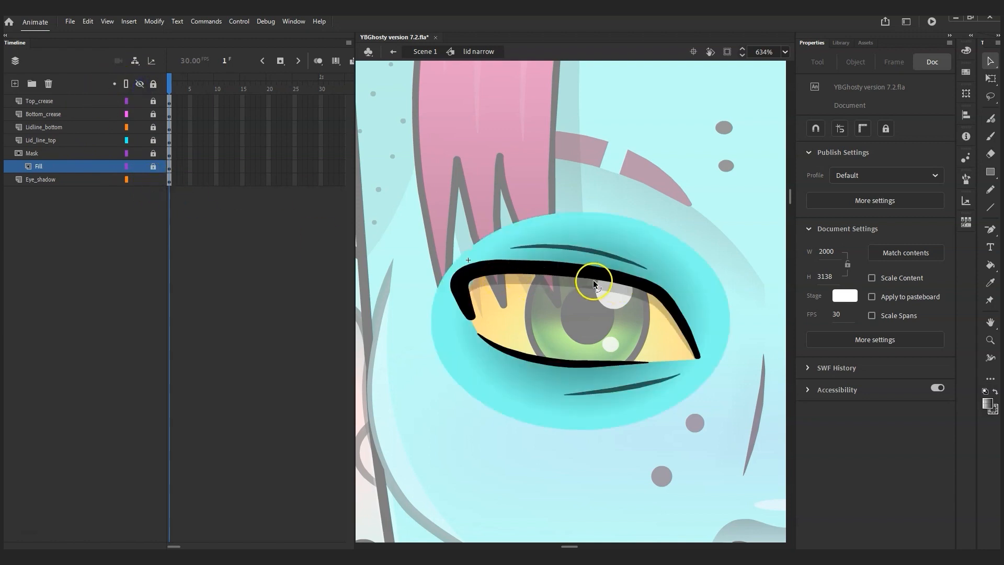
Check the shadow shape beneath the upper lid line and unlock all layers.
left_click(625, 295)
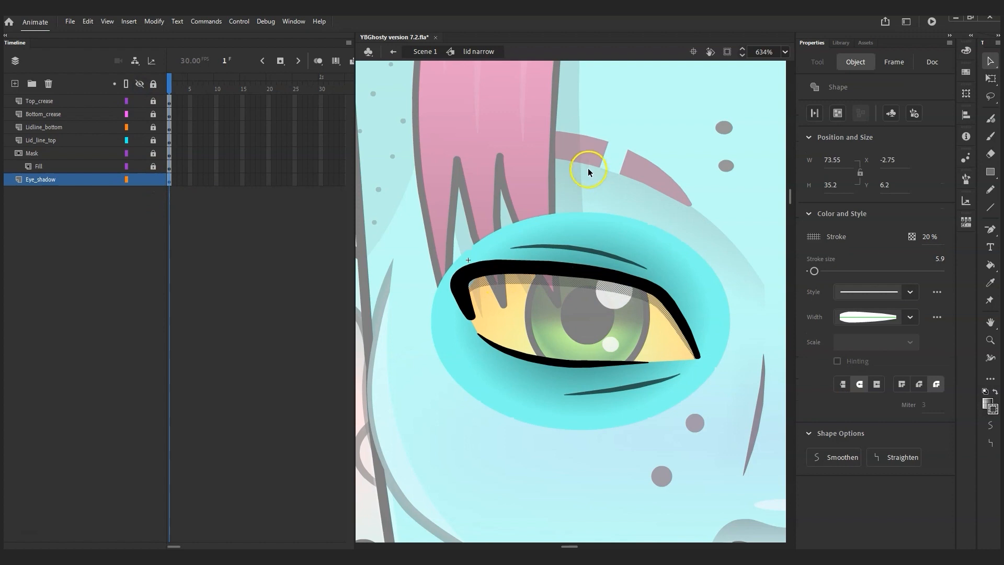
left_click(578, 182)
left_click(498, 297)
left_click(497, 297)
left_click(154, 84)
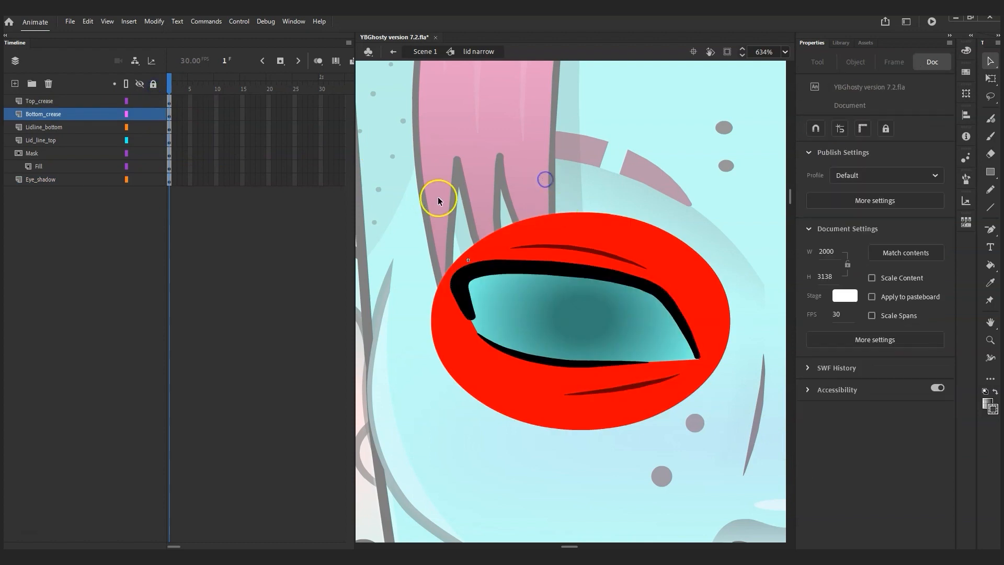
Extend every layer's frames to frame 6 and create a shape tween across all layers.
left_click_drag(196, 101, 193, 199)
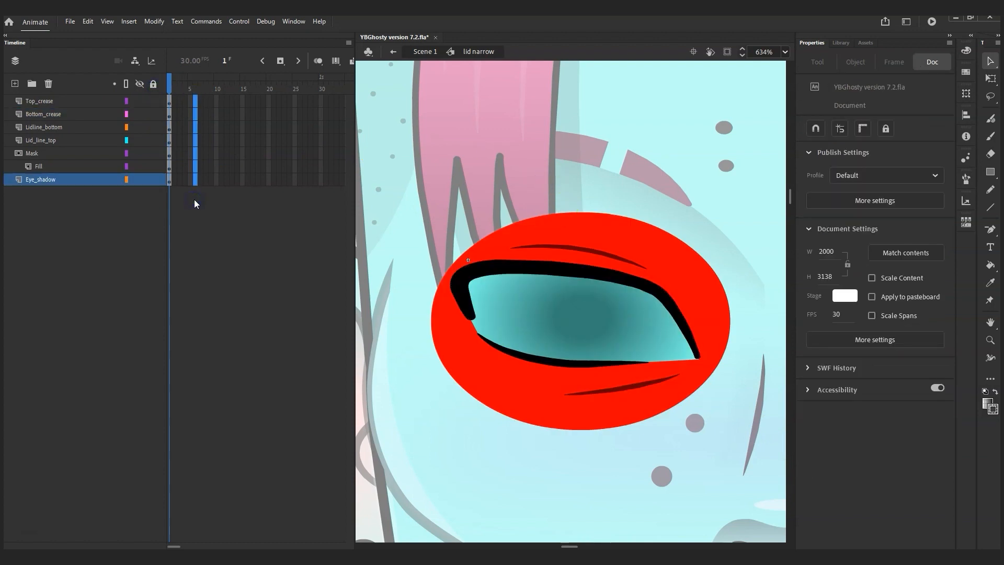
key("F5")
left_click_drag(168, 101, 168, 177)
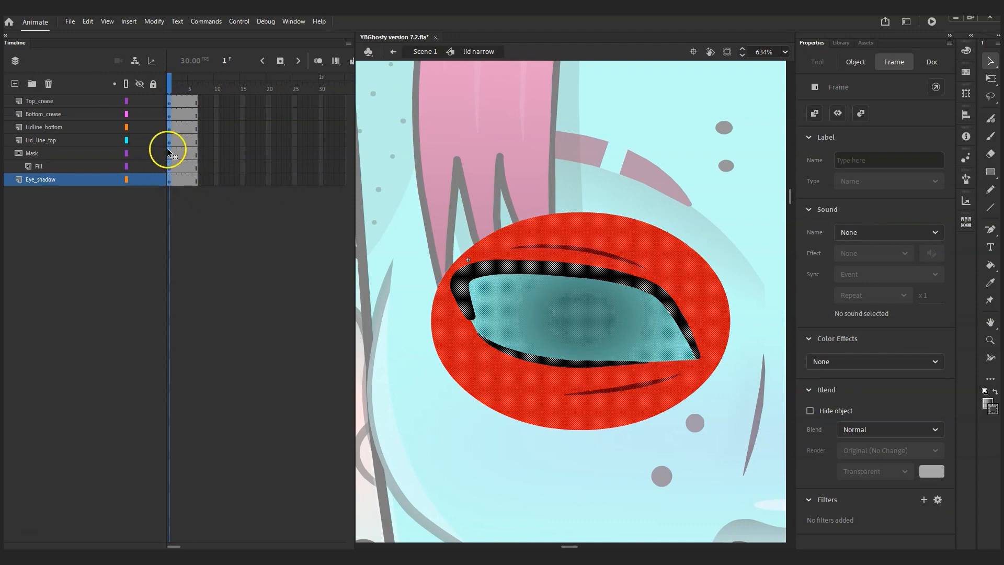
right_click(167, 152)
left_click(226, 179)
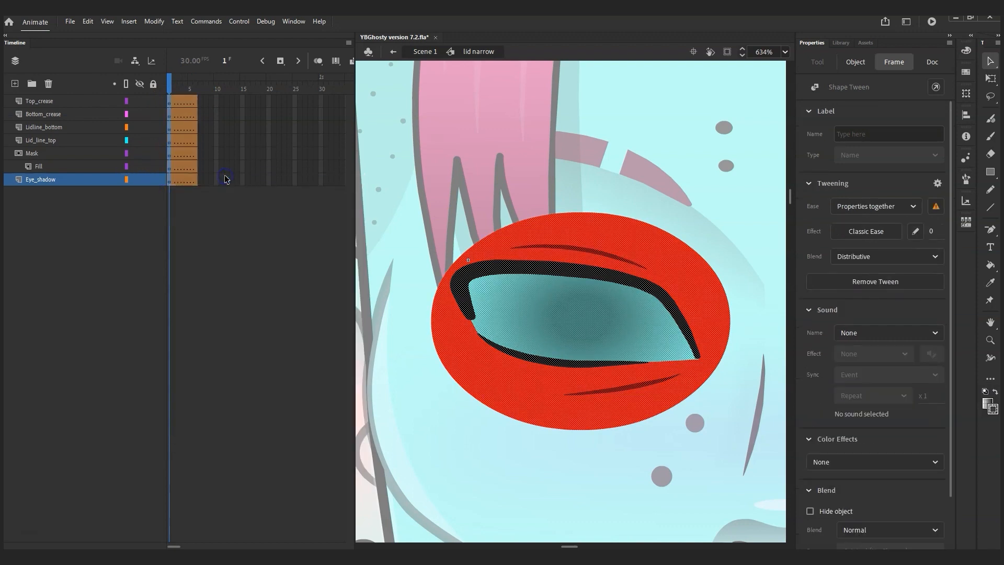
Set the shape tweens' easing effect to Ease In Out with the Cubic preset.
left_click(862, 231)
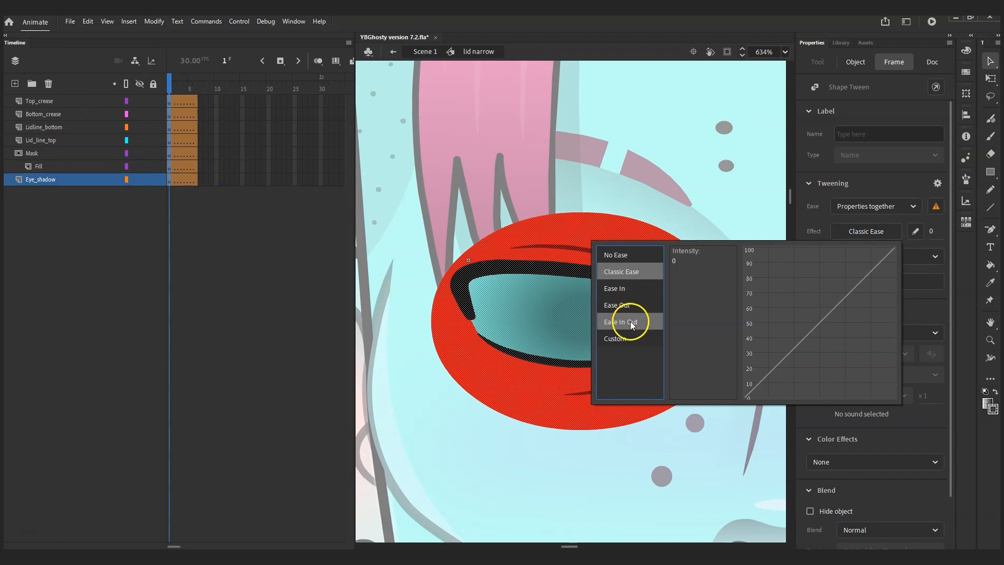
left_click(631, 323)
left_click(709, 276)
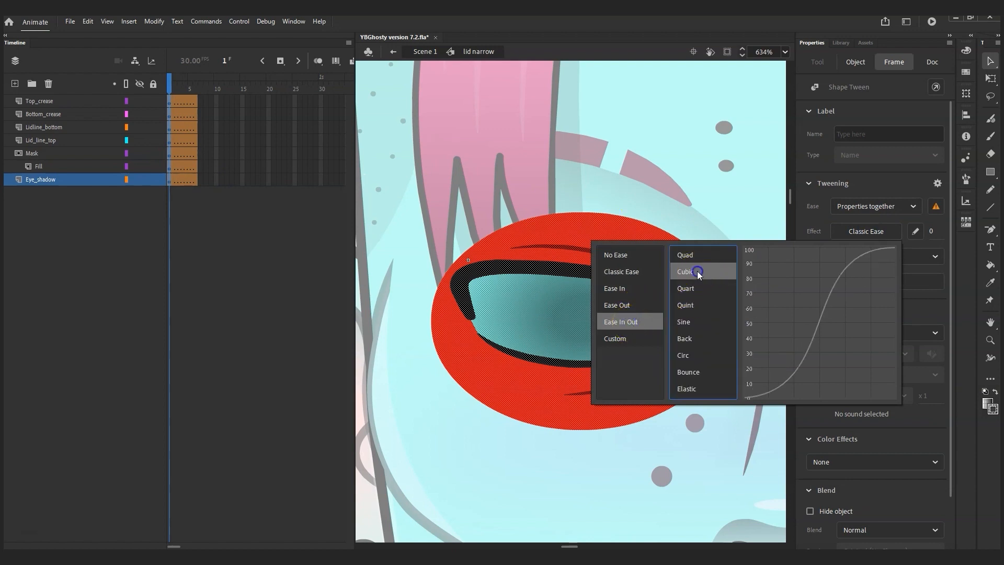
double_click(697, 270)
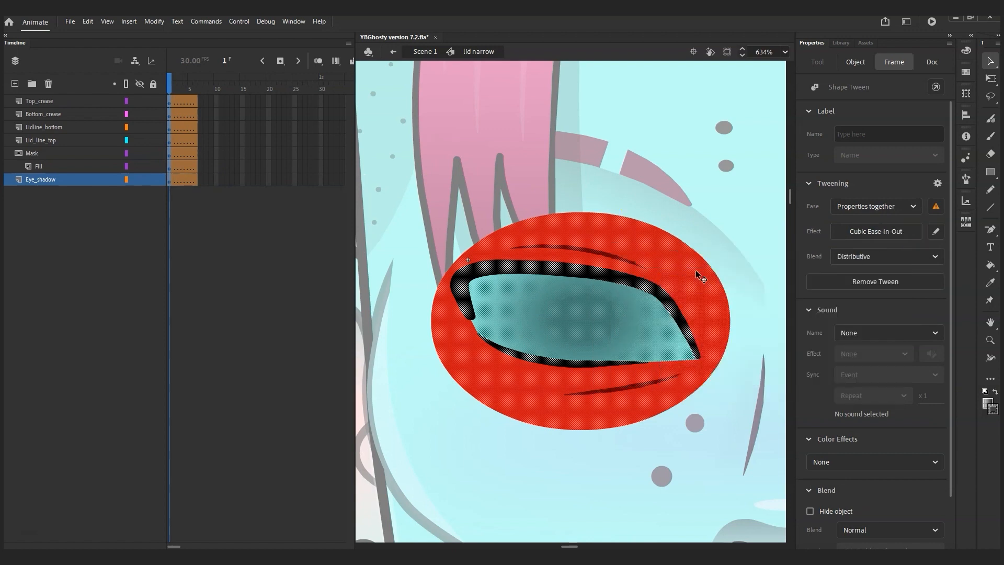
Insert keyframes at frame 6 on all layers and deselect the artwork.
left_click_drag(196, 99, 195, 181)
right_click(195, 181)
left_click(274, 267)
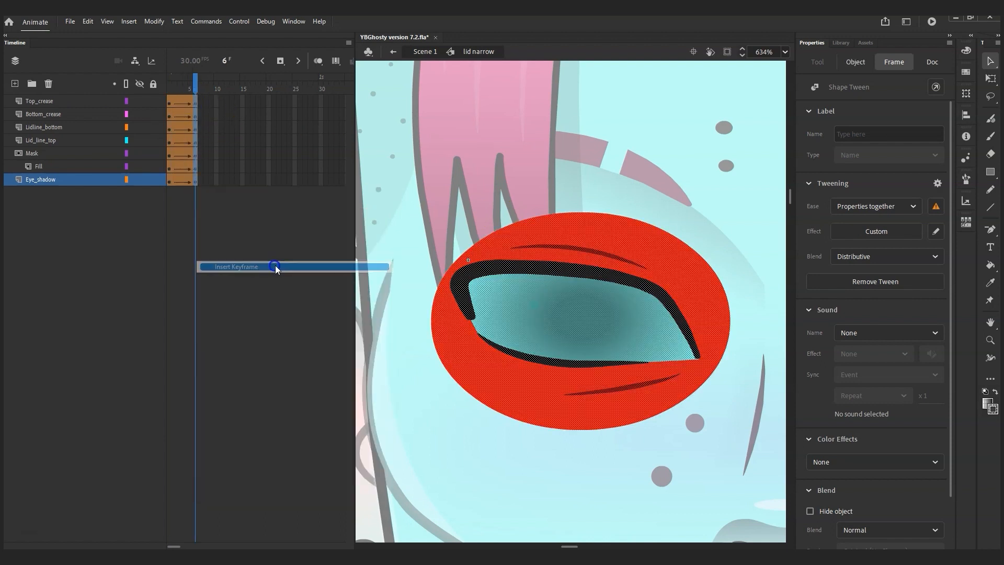
left_click(493, 134)
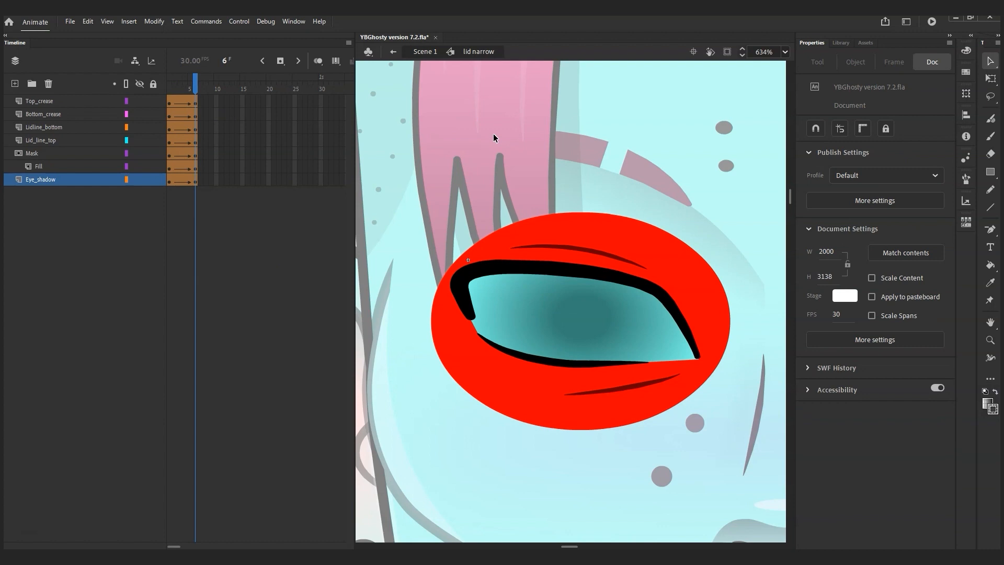
Squash the upper lid line downward from its top edge to a height of about 24.6 at frame 6.
left_click(643, 289)
left_click(990, 78)
left_click(574, 307)
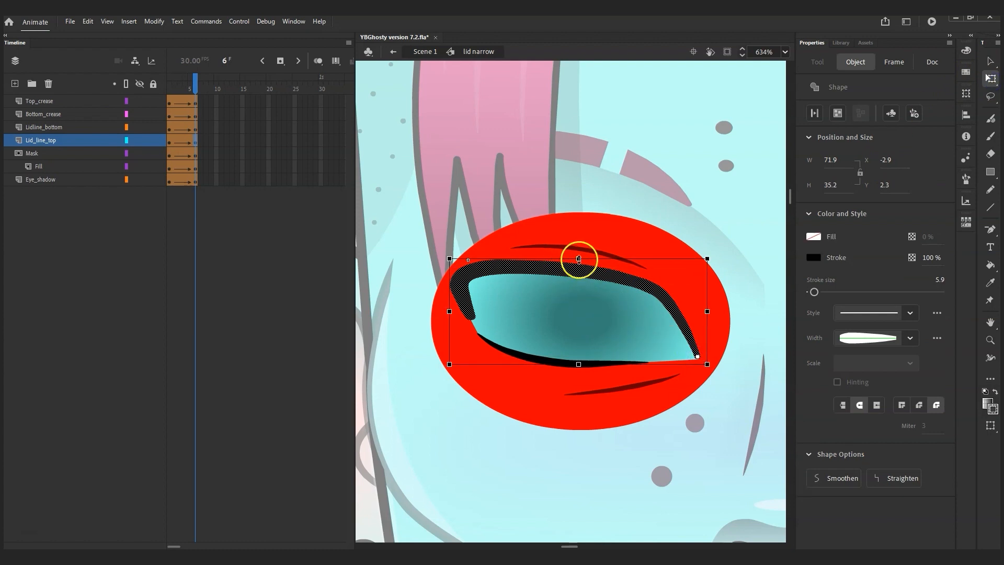
left_click_drag(579, 258, 579, 288)
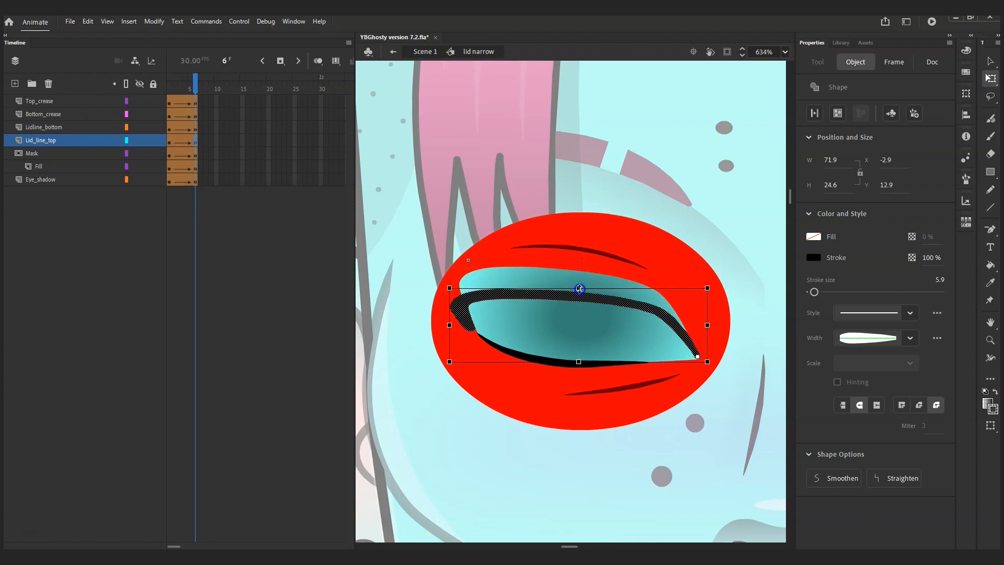
left_click(488, 213)
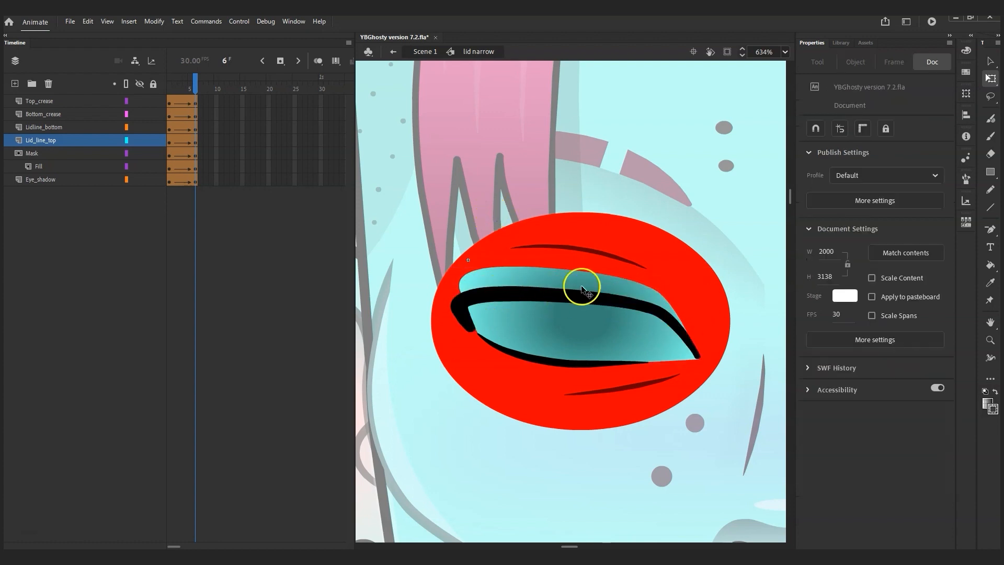
Flatten the lower lid line at frame 6 by deleting its middle anchor point.
left_click(563, 361)
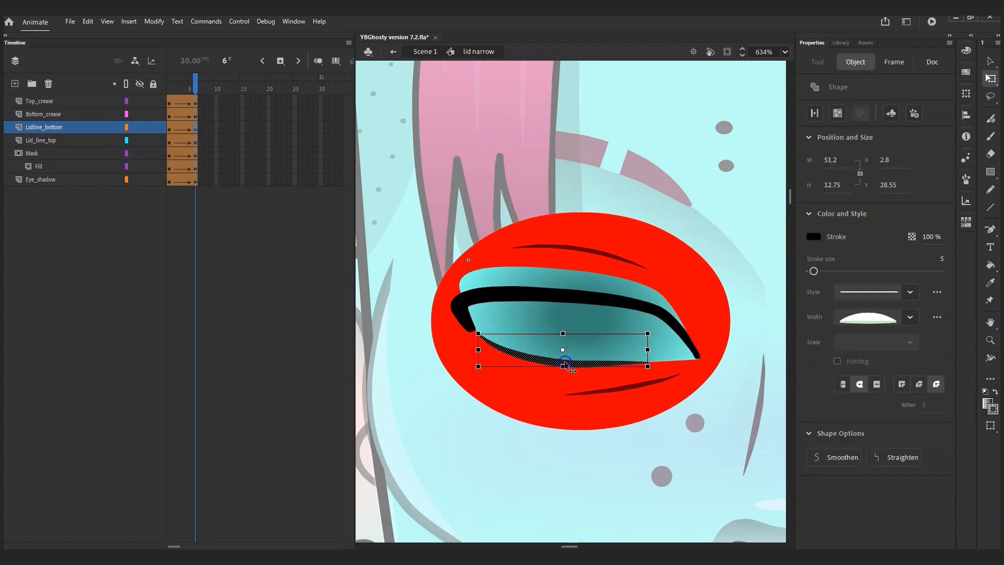
left_click(990, 59)
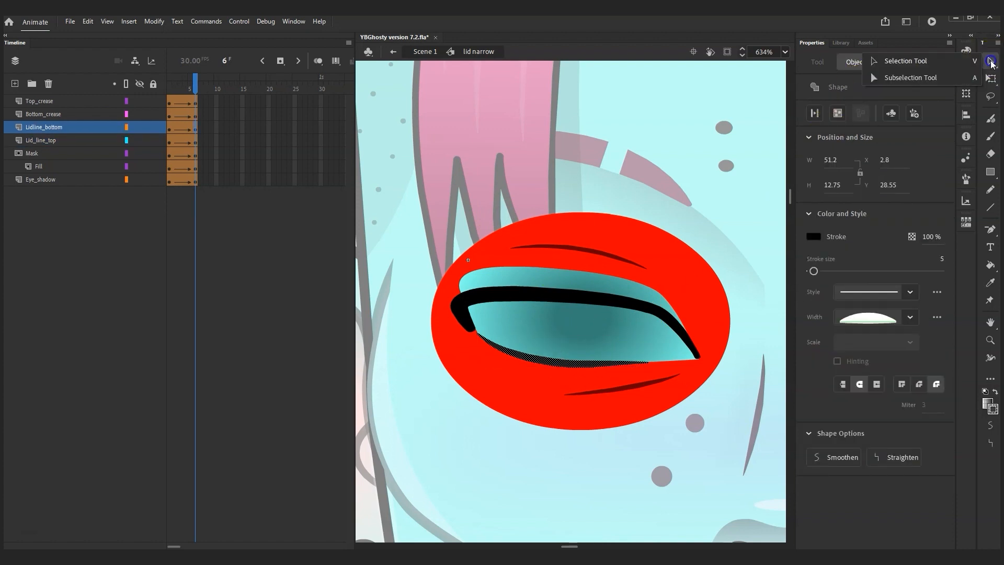
left_click(509, 325)
left_click(502, 349)
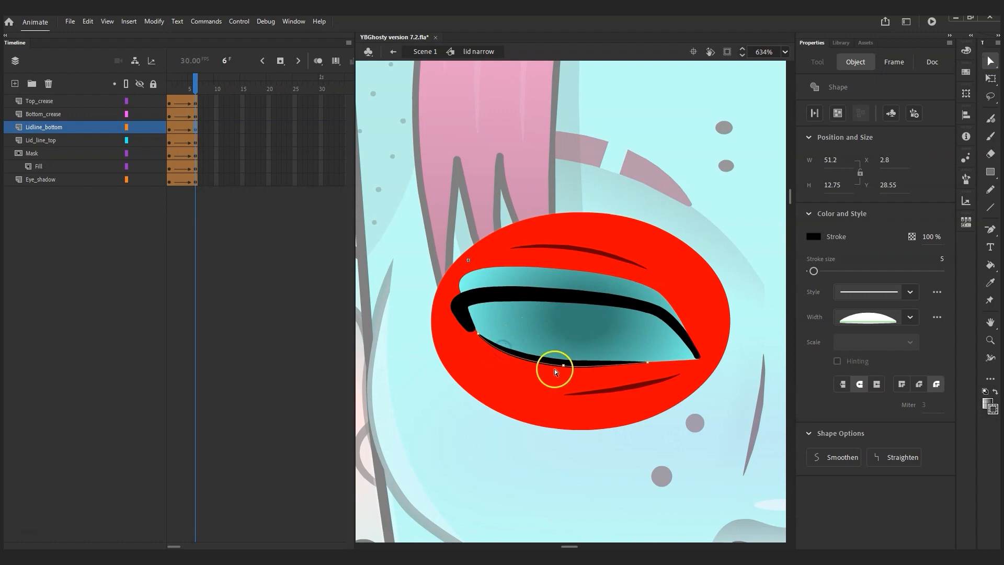
left_click(990, 230)
left_click(564, 365)
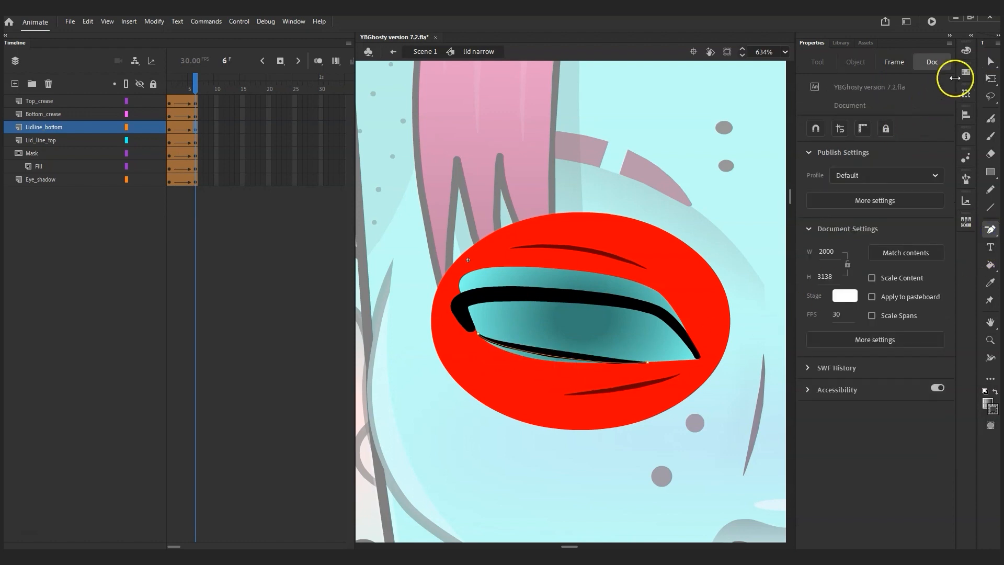
Play back the lid tween repeatedly from frame 1 to check how the lid lines move.
left_click_drag(192, 85, 148, 91)
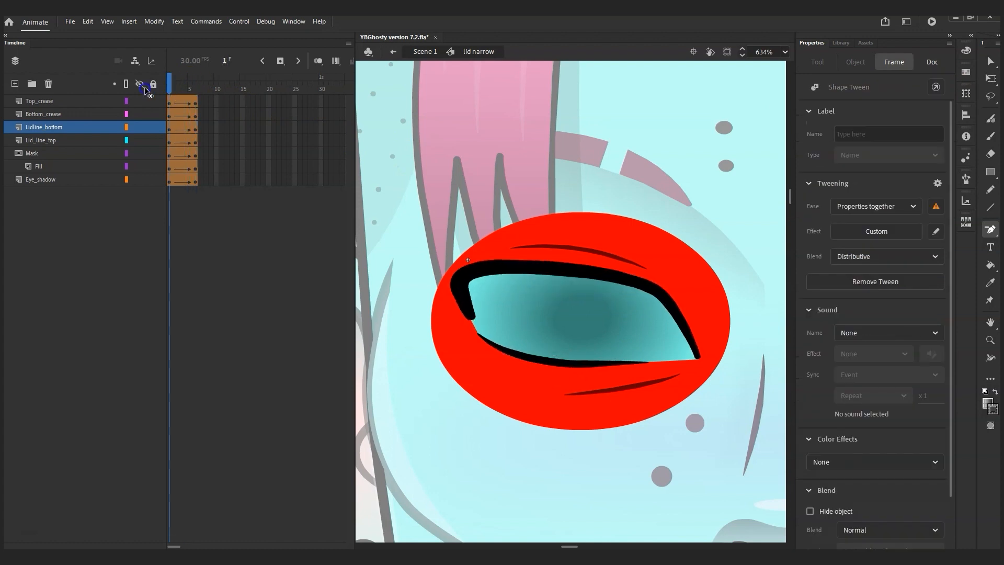
key("Return")
key("Return")
key("Return")
key("Return")
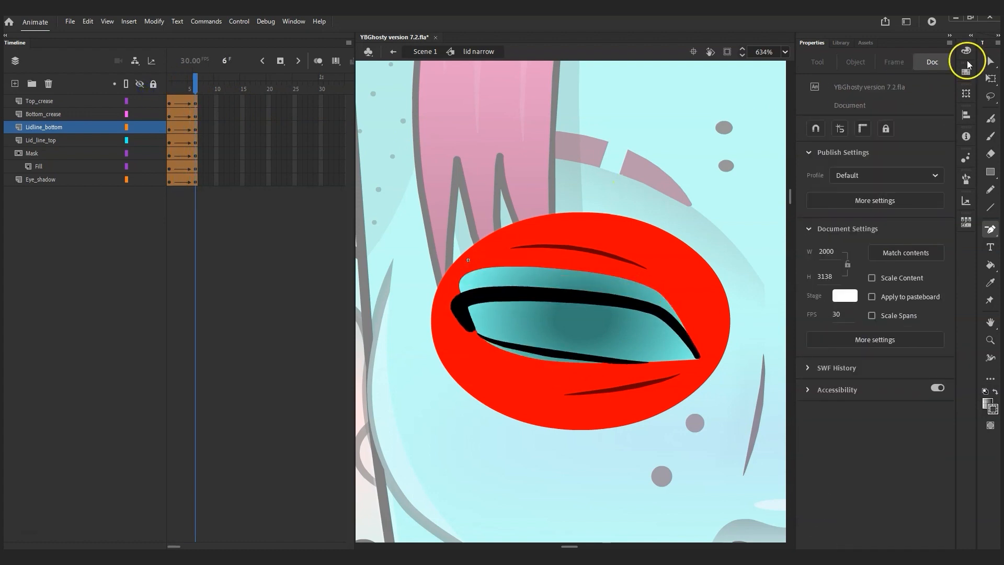
Adjust the bottom crease at frame 6, raising its outer end slightly and pulling its inner end in.
left_click(990, 61)
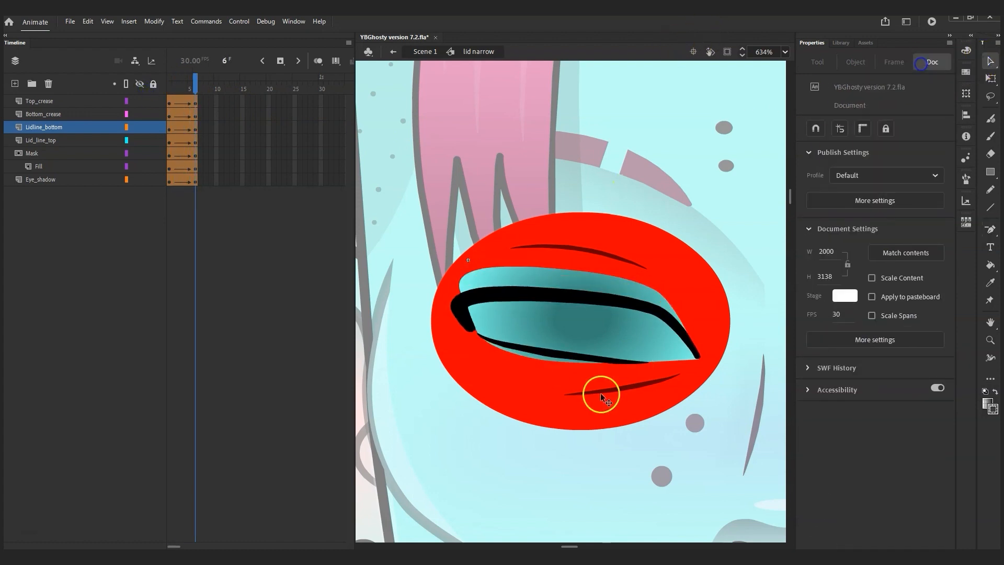
left_click(677, 374)
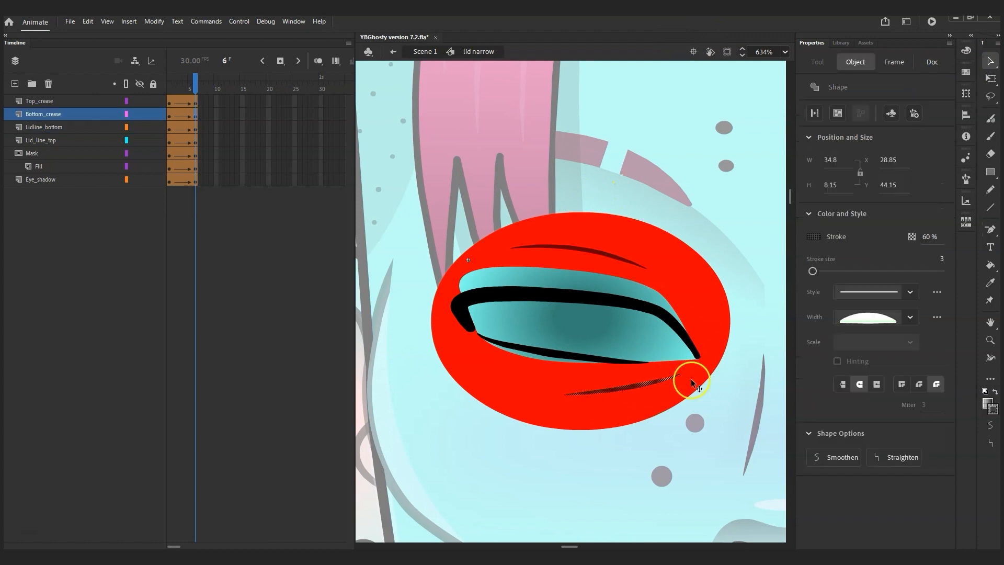
left_click(714, 392)
left_click_drag(678, 374, 680, 371)
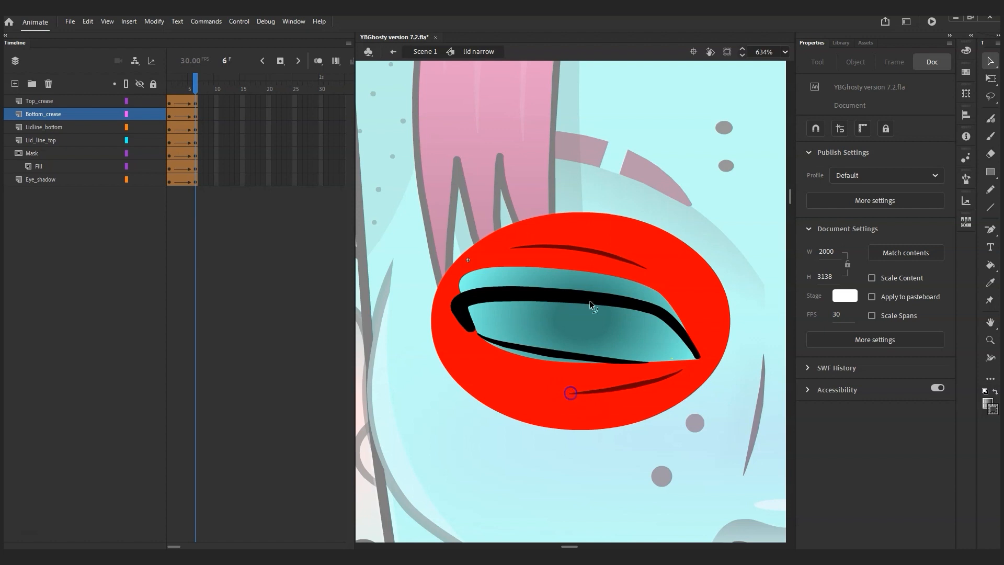
Nudge the top crease down slightly at frame 6.
left_click(594, 250)
key("Down")
key("Down")
left_click(679, 205)
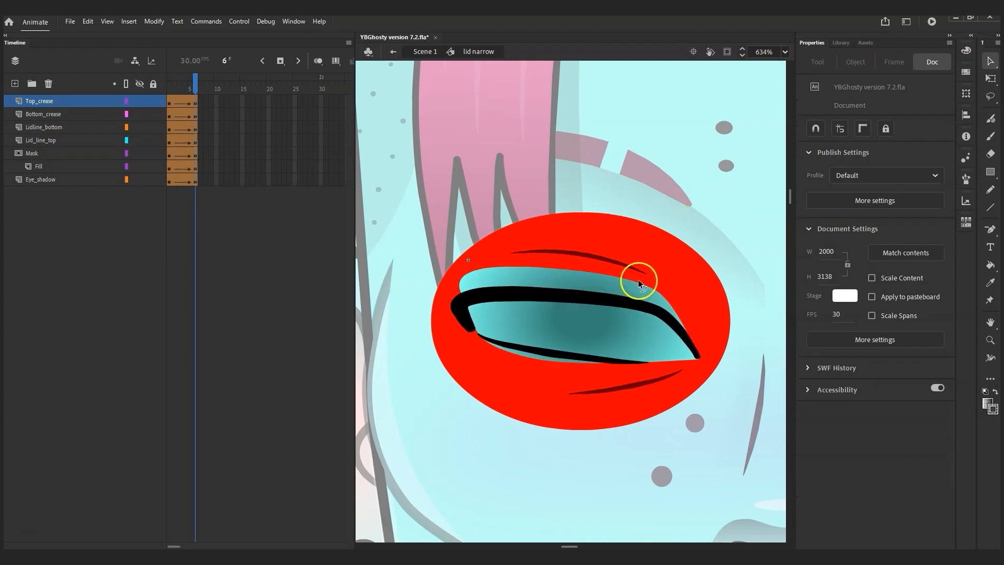
Select the anchor points along the mask opening's upper edge and lower them behind the upper lid line at frame 6.
left_click(639, 280)
left_click(735, 194)
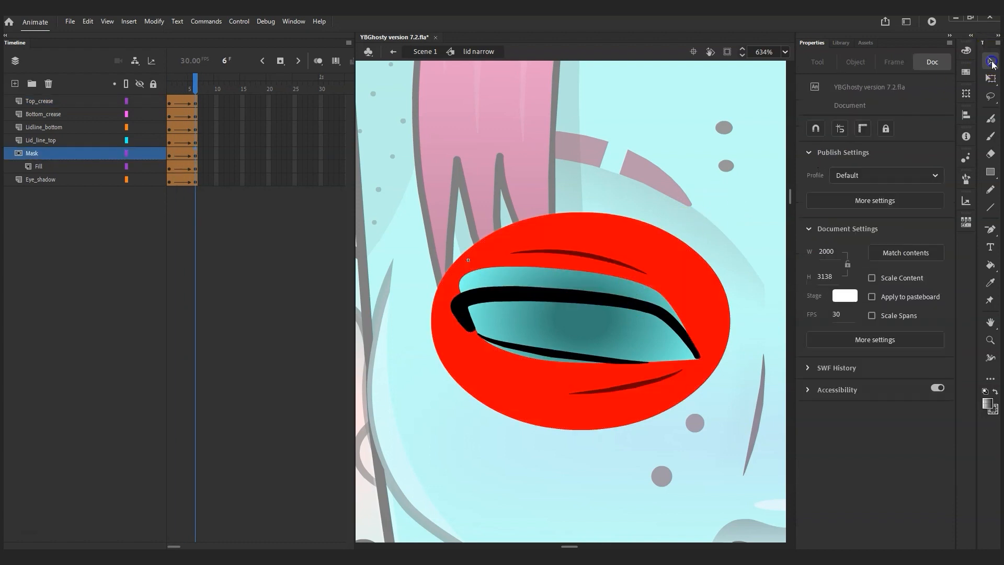
left_click(933, 76)
left_click(605, 275)
left_click(459, 295)
left_click(480, 267)
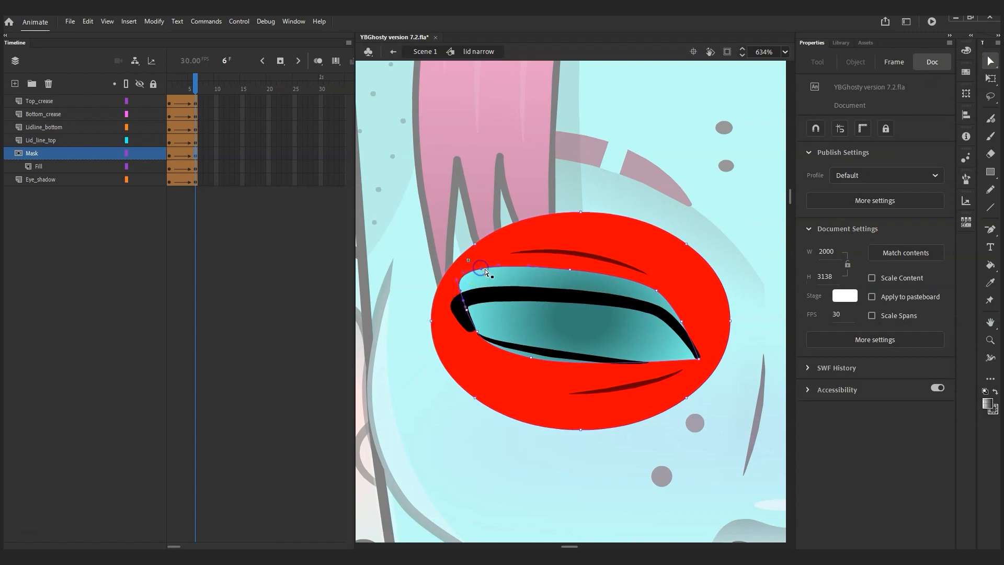
left_click(656, 289)
key("Down")
key("Down")
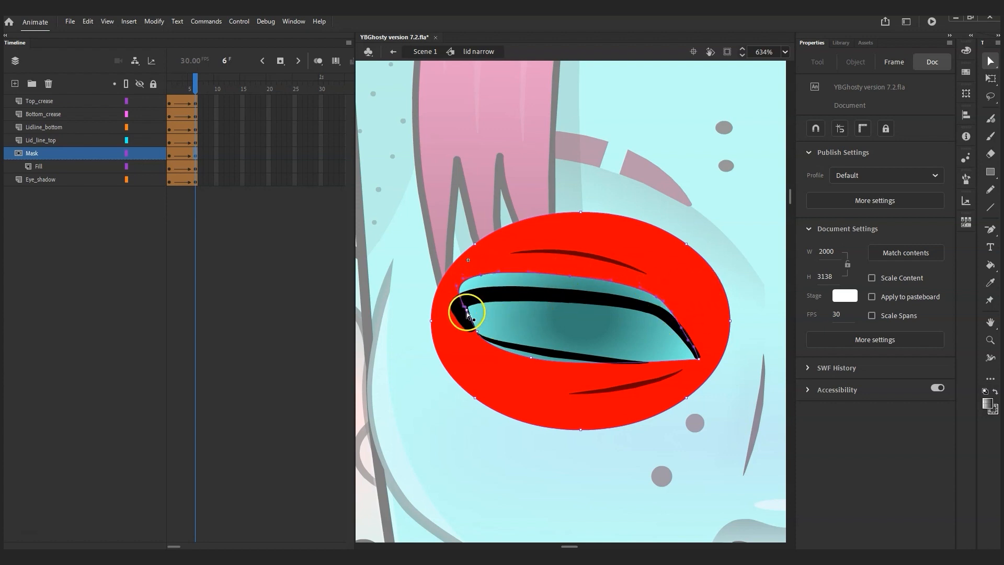
key("ctrl+z")
key("ctrl+z")
key("Down")
key("Down")
key("Down")
key("Down")
key("Down")
key("Down")
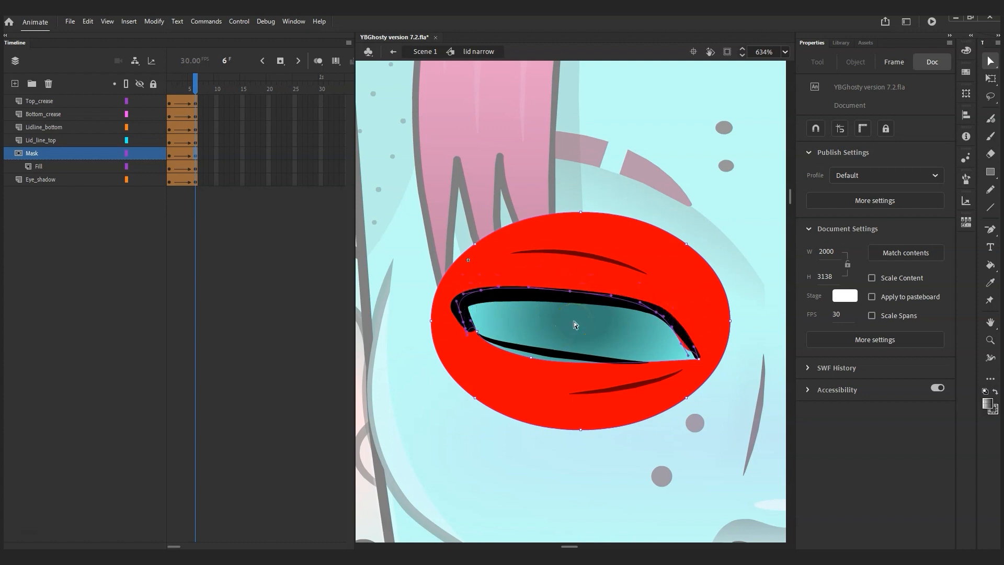
Delete the mask opening's surplus anchor point near the outer eye corner.
left_click(702, 334)
left_click(682, 347)
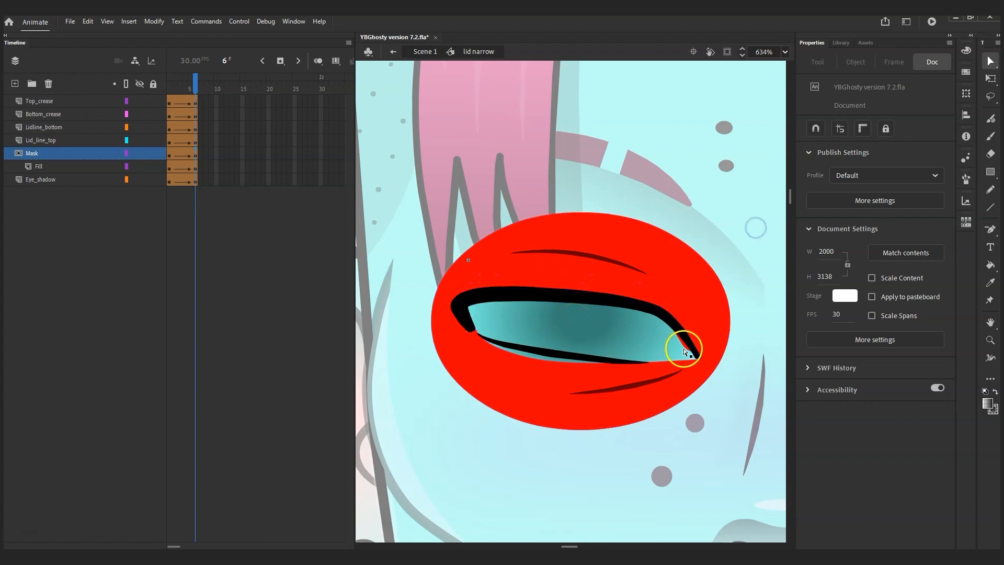
left_click(989, 228)
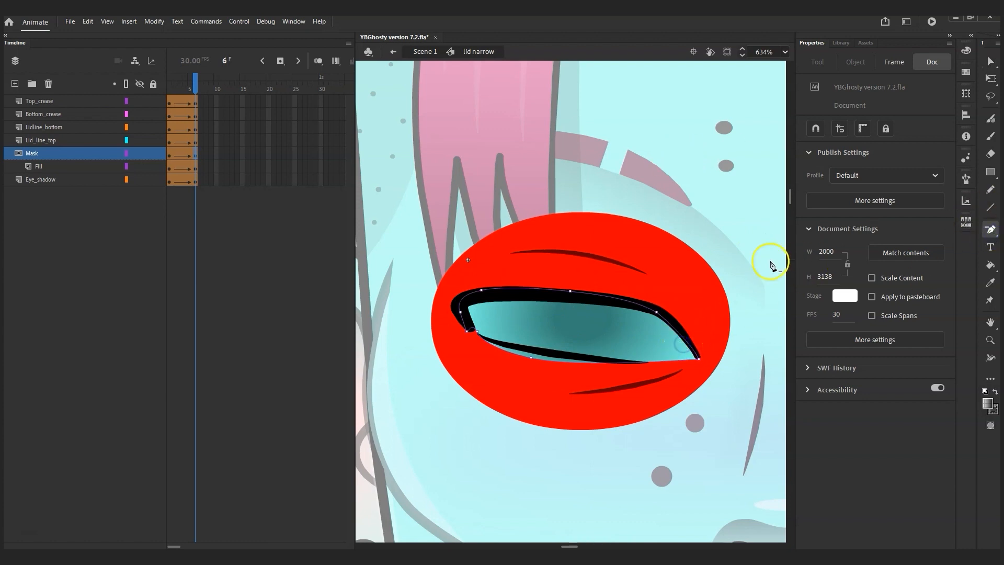
Fit the mask opening's lower edge to the lower lid line by raising its middle anchor, removing the inner-corner point and adjusting the curve.
left_click(988, 61)
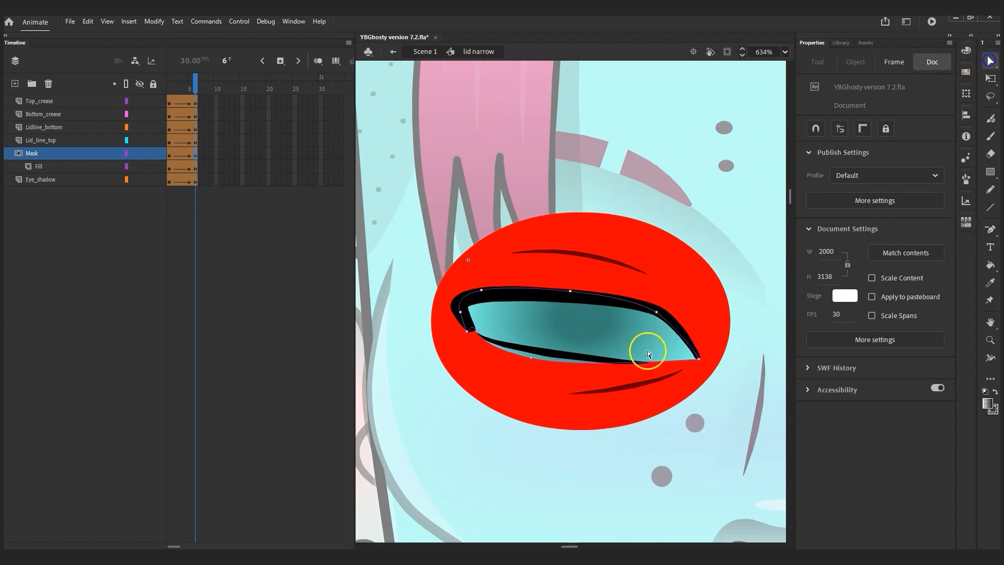
left_click(531, 358)
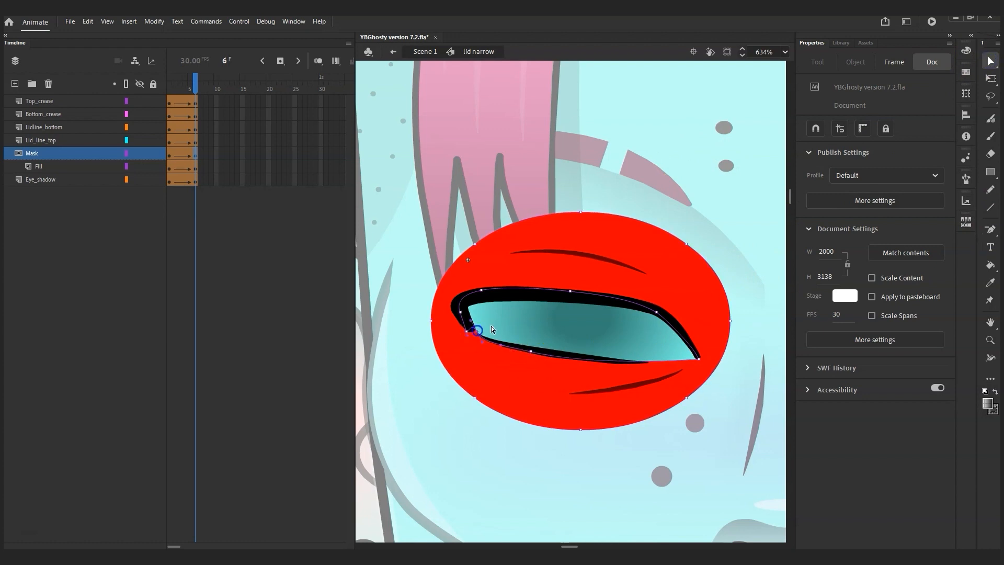
left_click(990, 229)
left_click(476, 331)
left_click(990, 61)
left_click_drag(468, 332, 470, 330)
left_click(531, 351)
left_click_drag(561, 357, 621, 362)
left_click(722, 195)
Scrub back through the timeline and replay the tween to check the reshaped mask against the lid lines.
left_click_drag(195, 85, 157, 86)
key("Return")
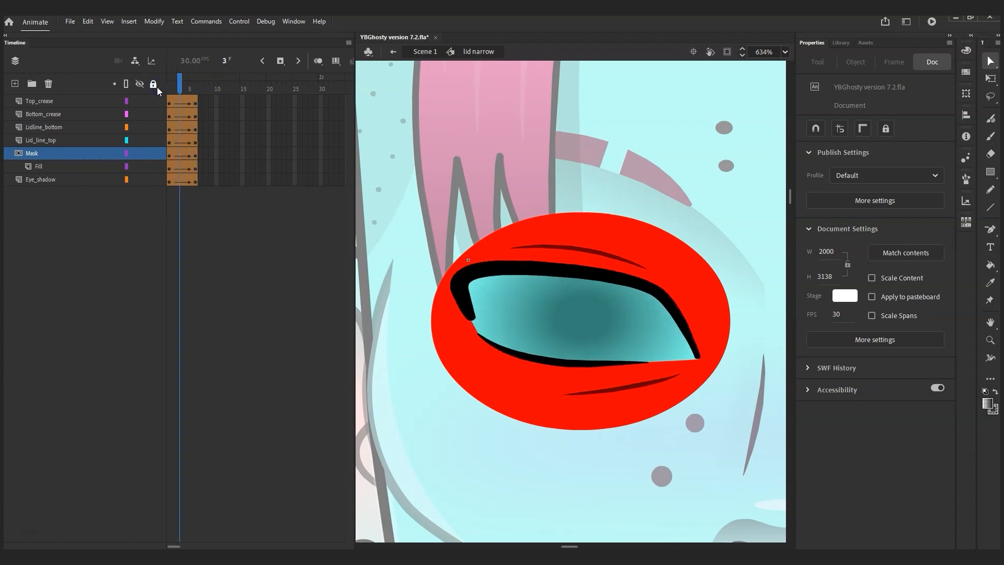
key("Return")
key("Return")
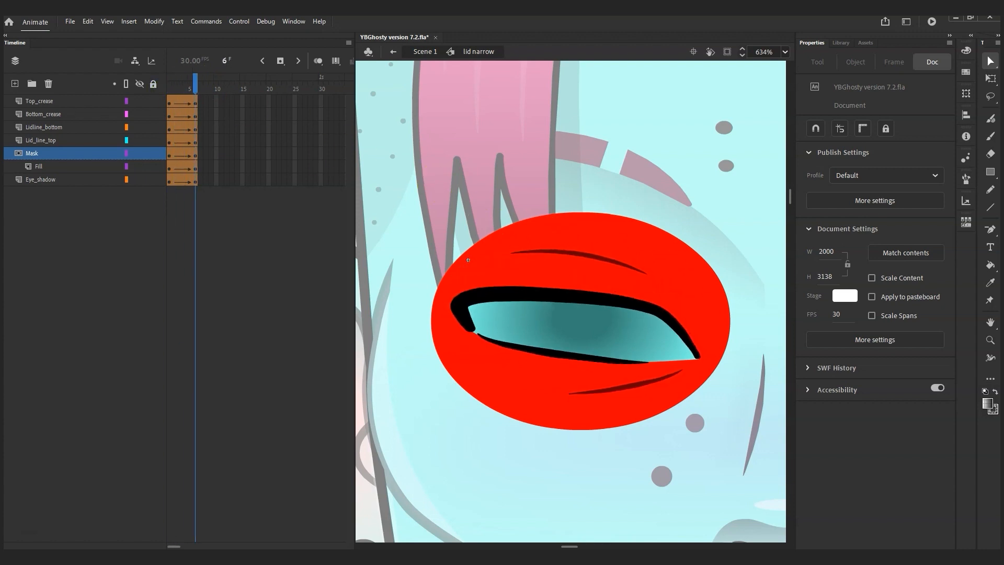
Reshape the top crease at frame 6 by repositioning its end and middle anchor points, and play back the tween.
left_click(194, 101)
right_click(194, 102)
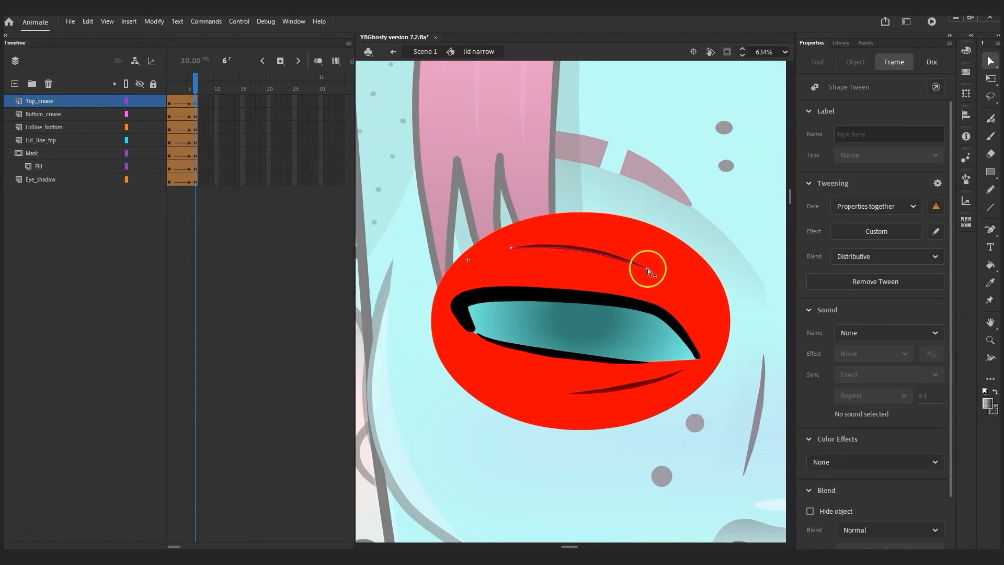
left_click(647, 268)
left_click(560, 246)
left_click(601, 254)
key("Return")
left_click(512, 252)
left_click_drag(561, 247, 561, 250)
left_click_drag(601, 254, 601, 257)
left_click_drag(512, 252, 517, 254)
key("Return")
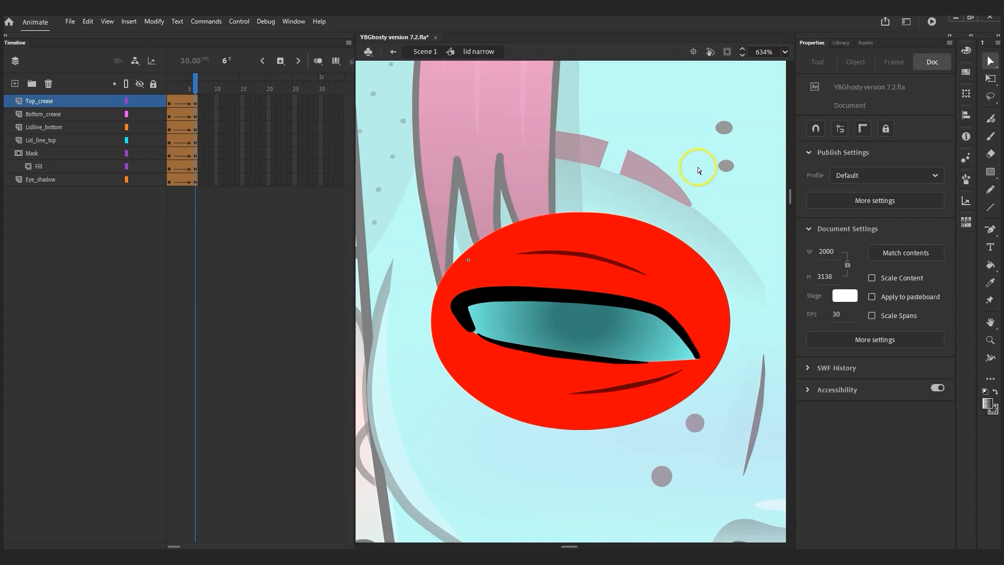
Play the lid tween repeatedly and scrub it back to frame 1 to check the reshaped lines, crease and mask.
key("Return")
key("Return")
key("Return")
mouse_move(193, 85)
left_mouse_down()
mouse_move(161, 86)
mouse_move(190, 93)
mouse_move(160, 99)
mouse_move(185, 100)
left_mouse_up()
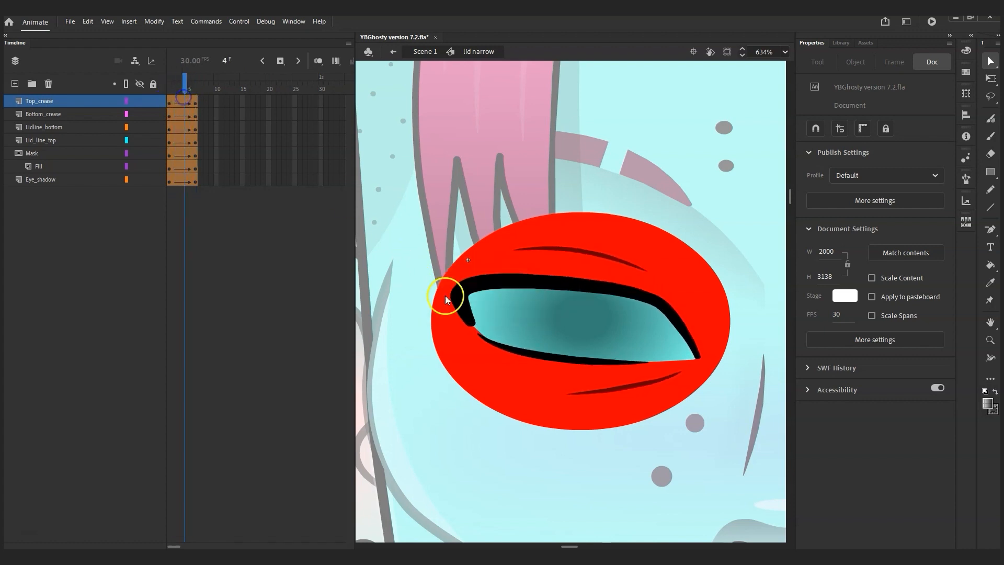
left_click_drag(183, 88, 163, 90)
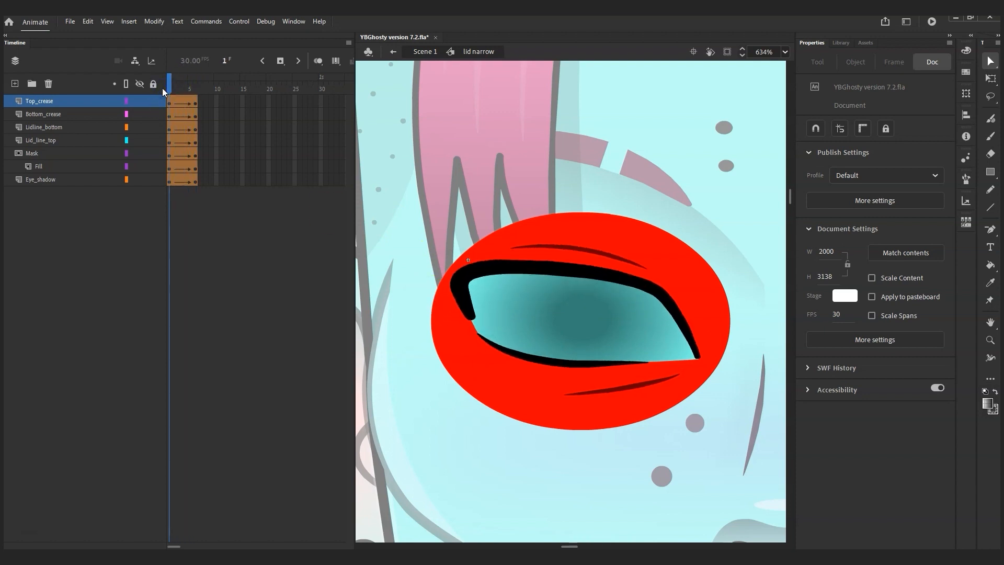
key("Return")
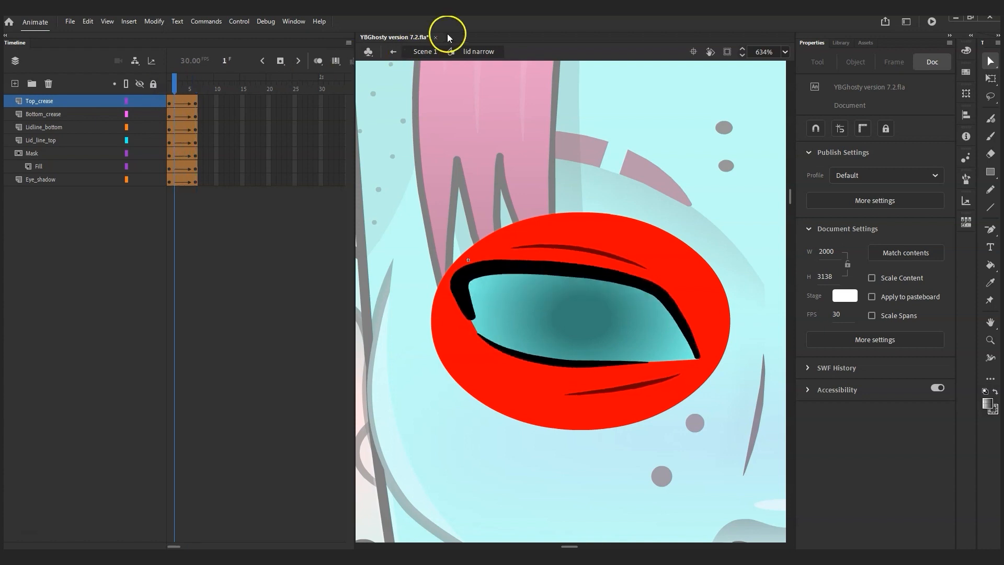
Return to Scene 1 and scrub the first frames to examine how the lid mask reveals the eye.
left_click(424, 52)
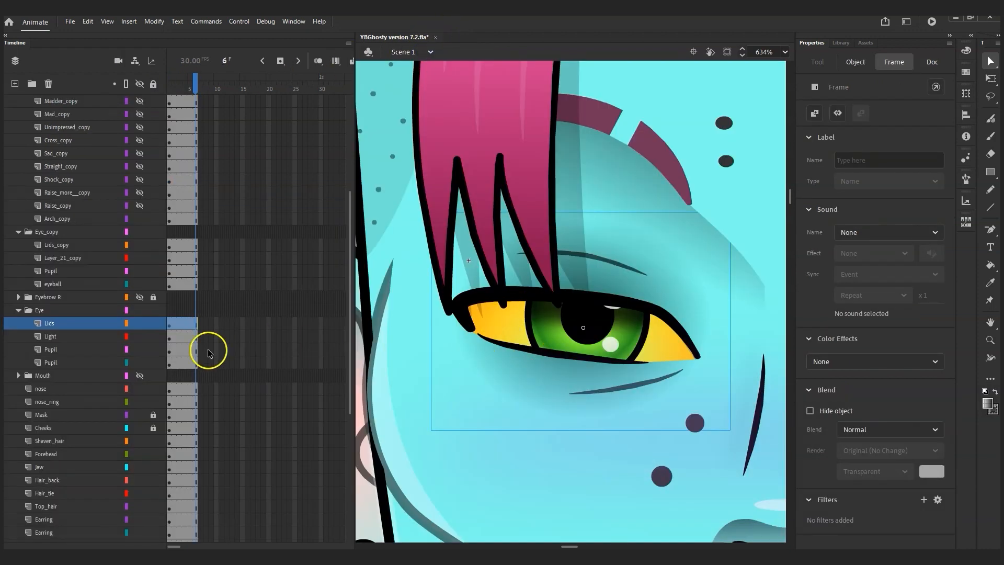
left_click_drag(195, 85, 164, 87)
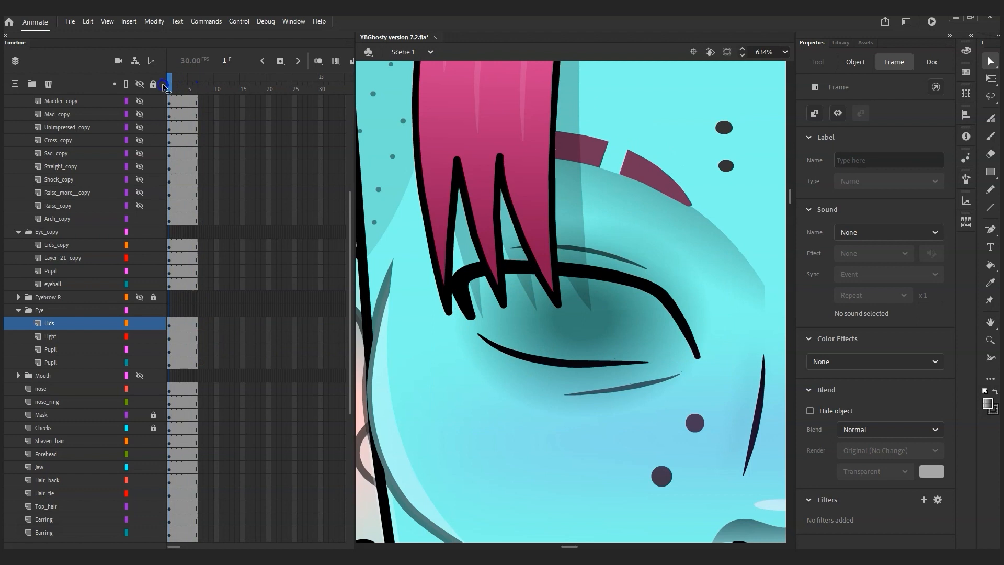
left_click(662, 392)
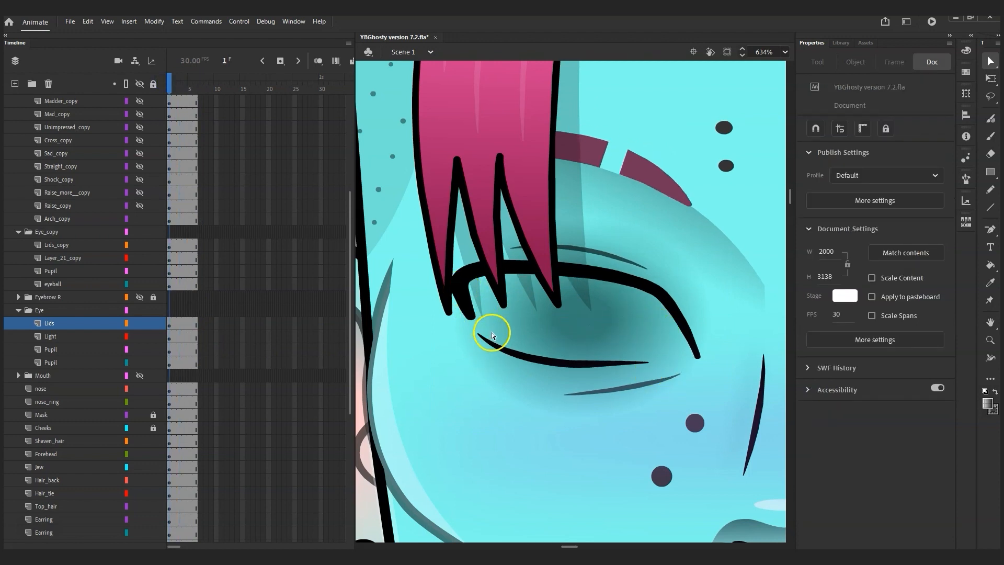
left_click(176, 87)
mouse_move(174, 88)
left_mouse_down()
mouse_move(202, 102)
mouse_move(161, 102)
left_mouse_up()
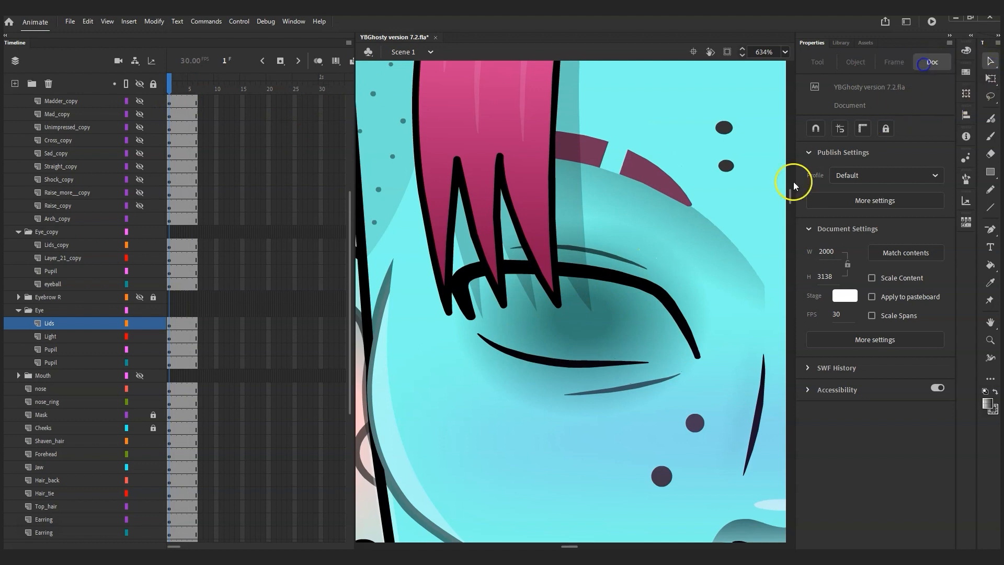
Open the narrow-lid symbol for editing, lock all of its layers and scrub the frames to preview the mask.
double_click(661, 288)
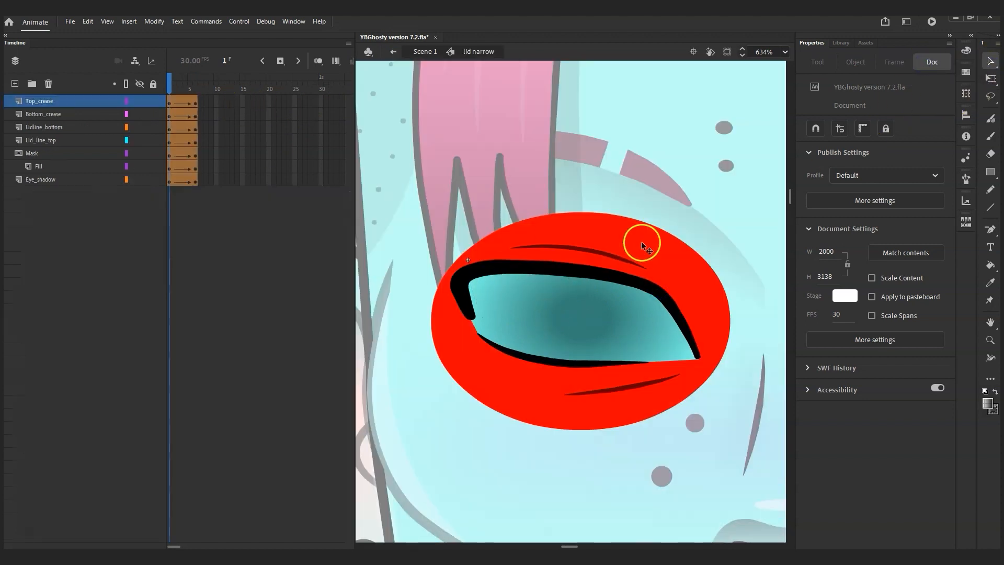
left_click(641, 239)
left_click(179, 153)
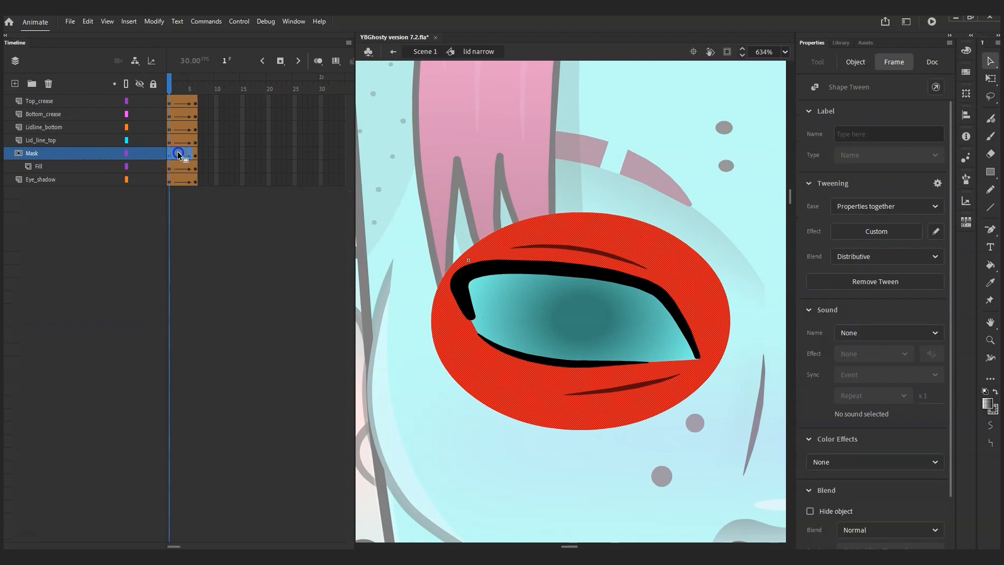
left_click(153, 83)
left_click(180, 86)
left_click_drag(181, 86, 168, 87)
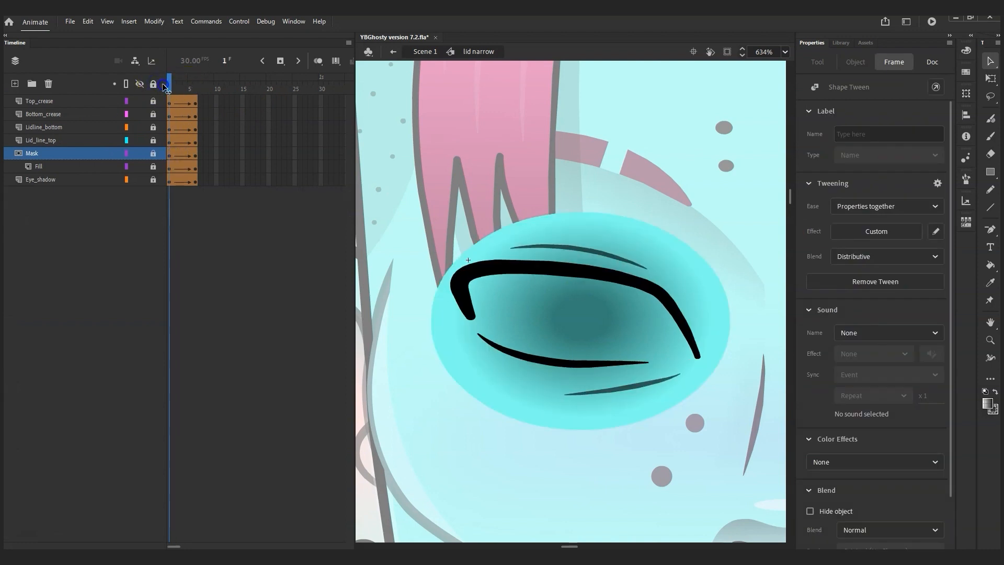
Convert the Mask layer's shape tween into a keyframe on every frame and scrub back to frame 1.
left_click_drag(173, 156, 187, 157)
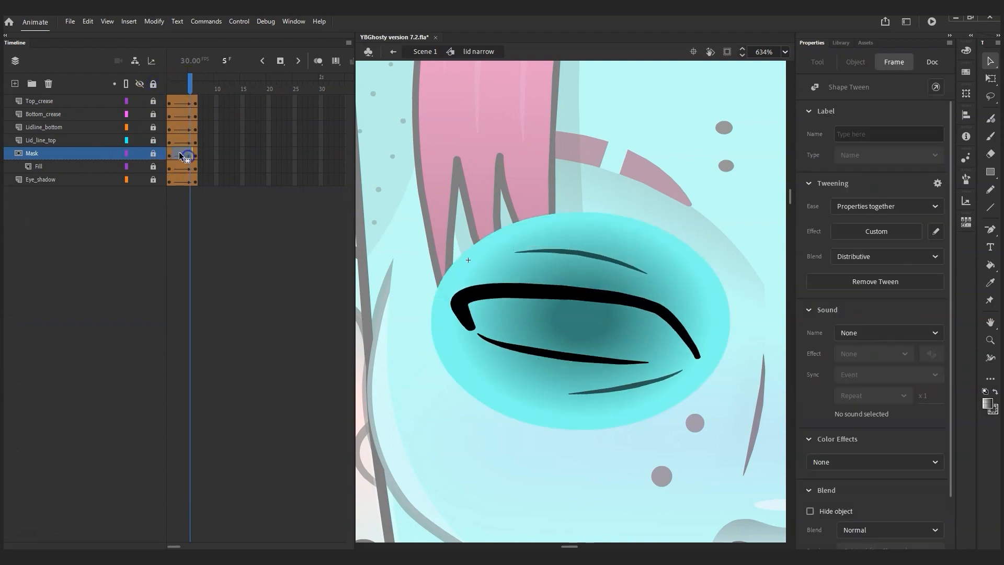
right_click(180, 155)
mouse_move(251, 195)
left_click(407, 195)
left_click_drag(188, 80, 162, 102)
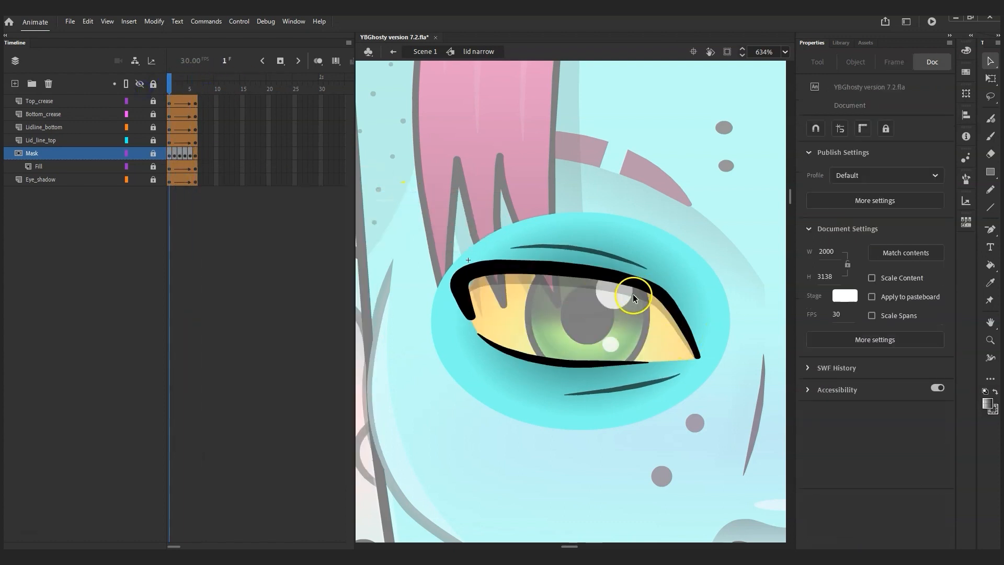
Unlock Eye_shadow, lower the top edge of its frame 6 shape with Free Transform to 25.1 high, and play back the tween.
left_click(154, 180)
left_click(194, 180)
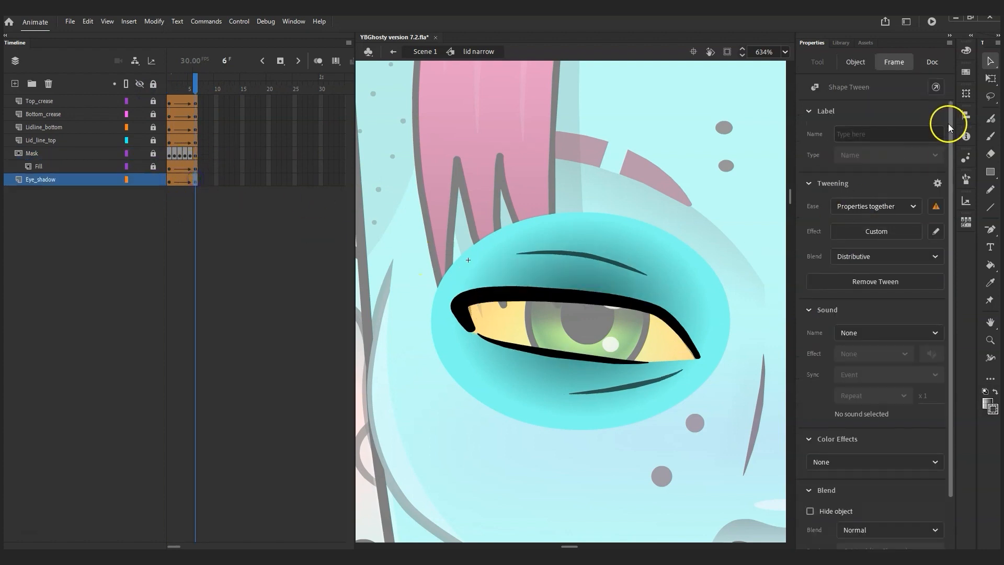
left_click(988, 77)
left_click(911, 79)
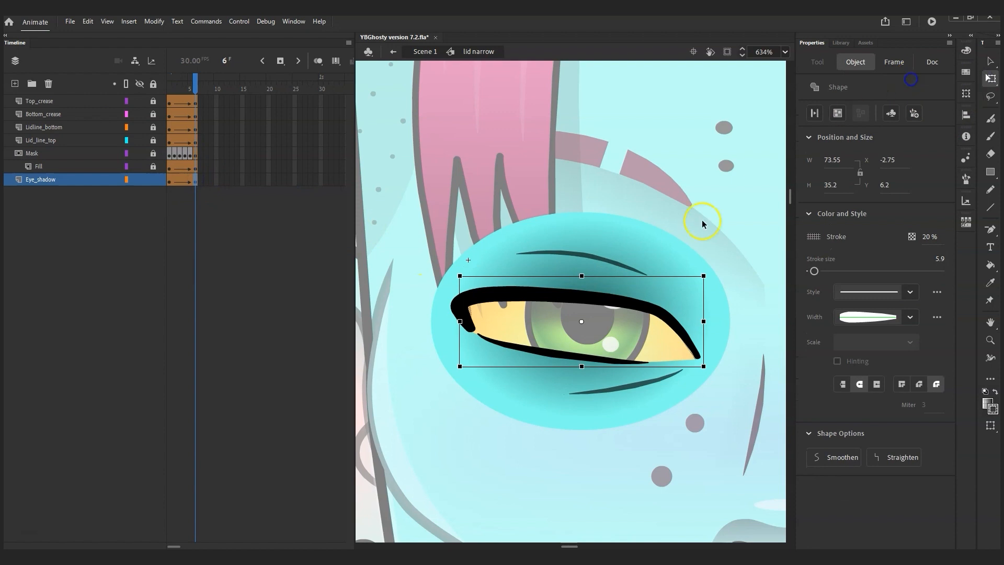
left_click_drag(580, 322, 711, 371)
left_click_drag(583, 269, 583, 299)
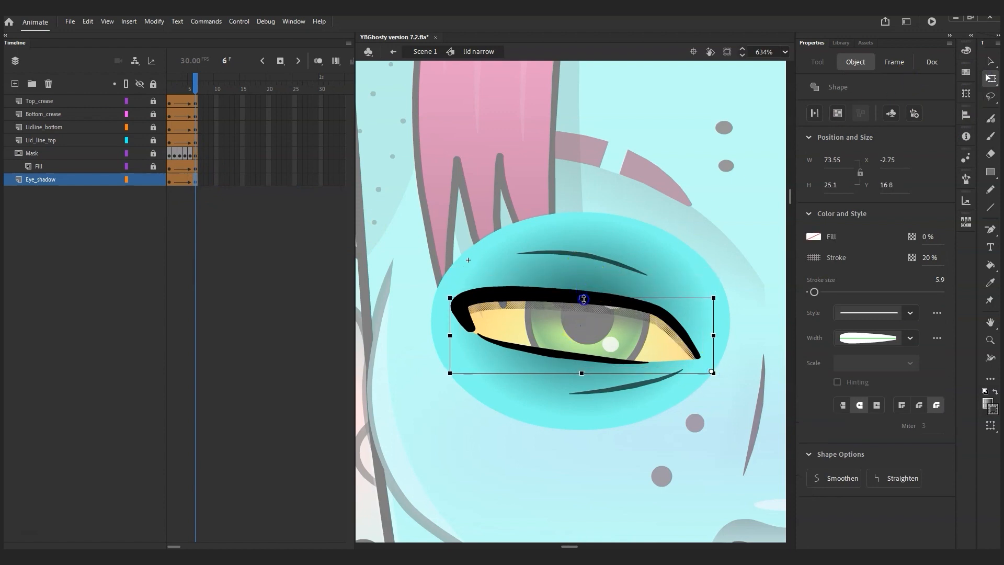
key("Return")
key("Return")
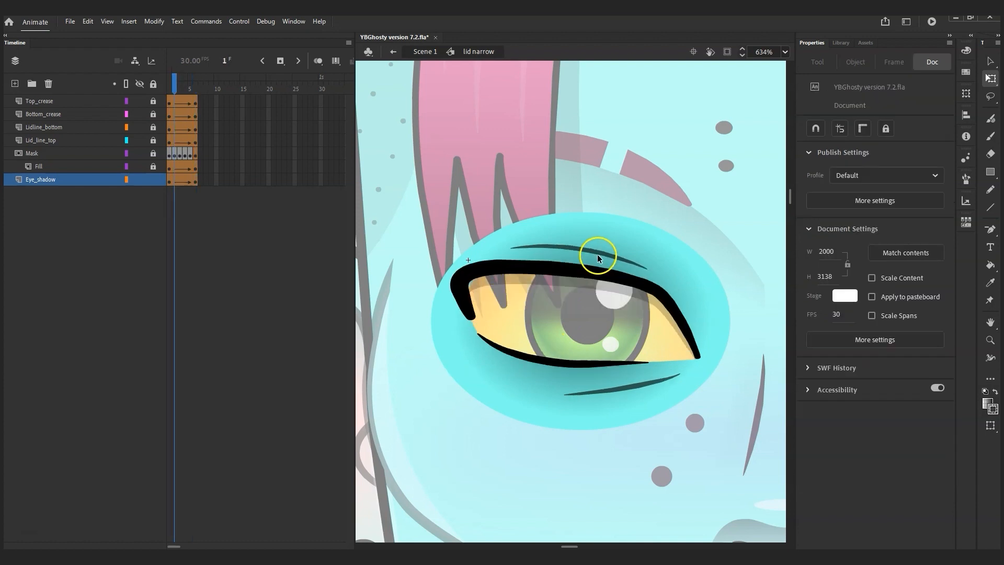
Set the Top_crease shape tween's easing to Cubic Ease-In-Out.
left_click(169, 177)
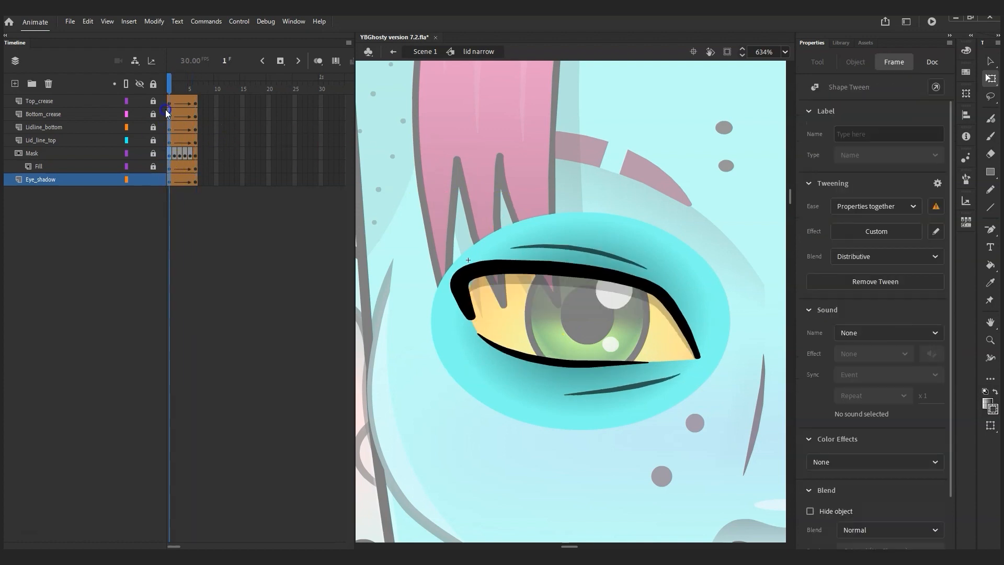
left_click(167, 101)
left_click(400, 120)
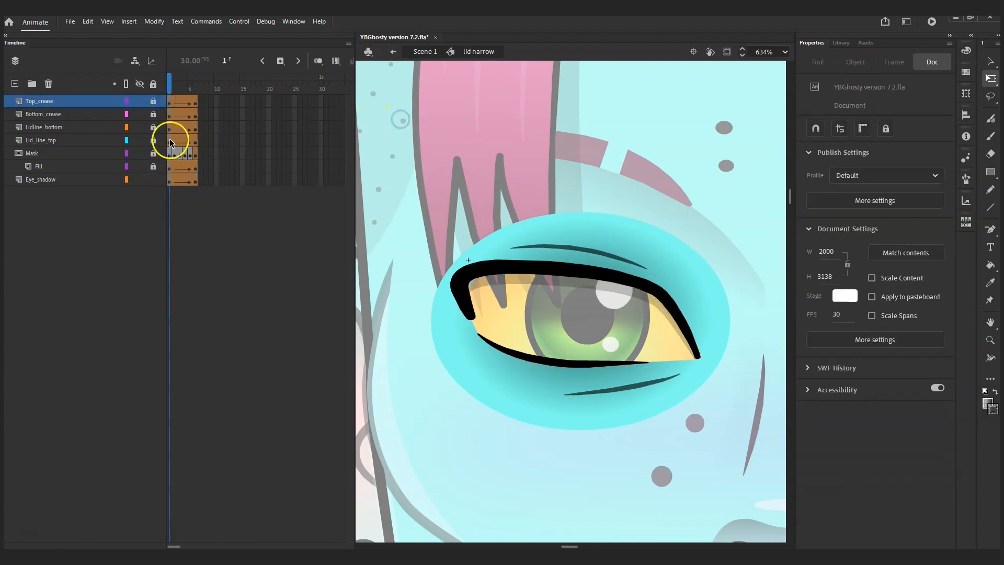
left_click(168, 100)
left_click(878, 233)
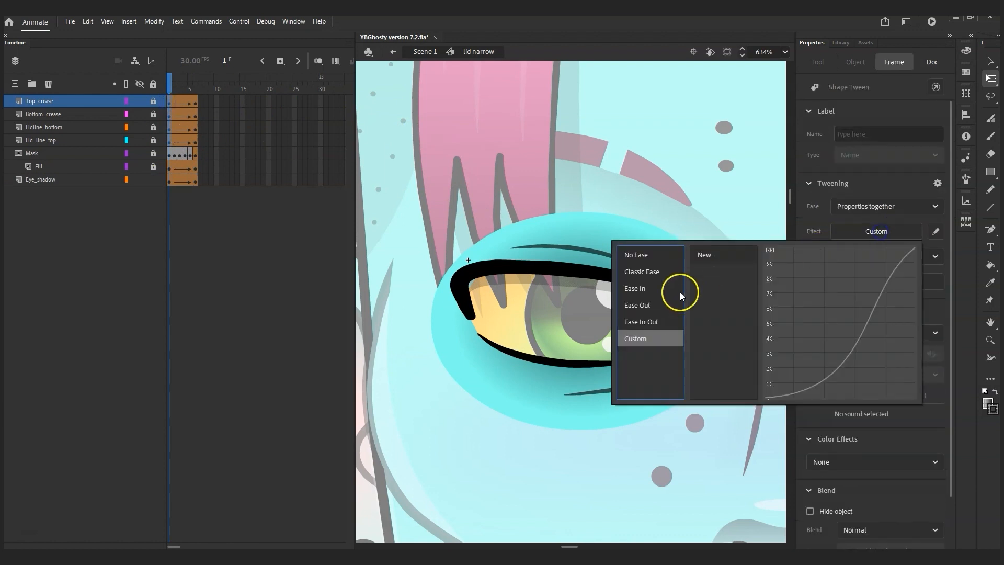
left_click(647, 320)
left_click(724, 271)
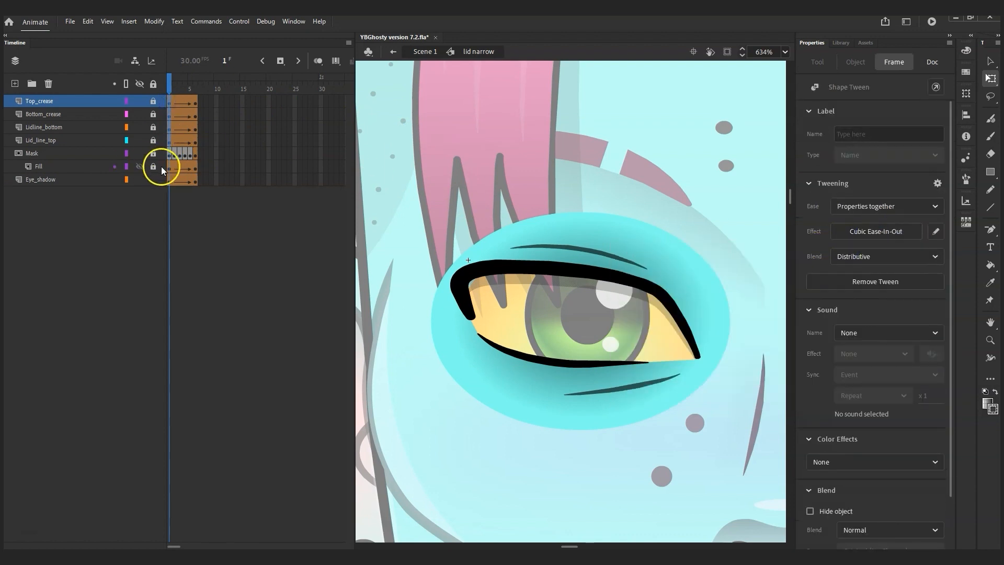
Apply the Cubic Ease-In-Out easing to the Eye_shadow shape tween and play it back.
left_click(168, 183)
left_click(876, 232)
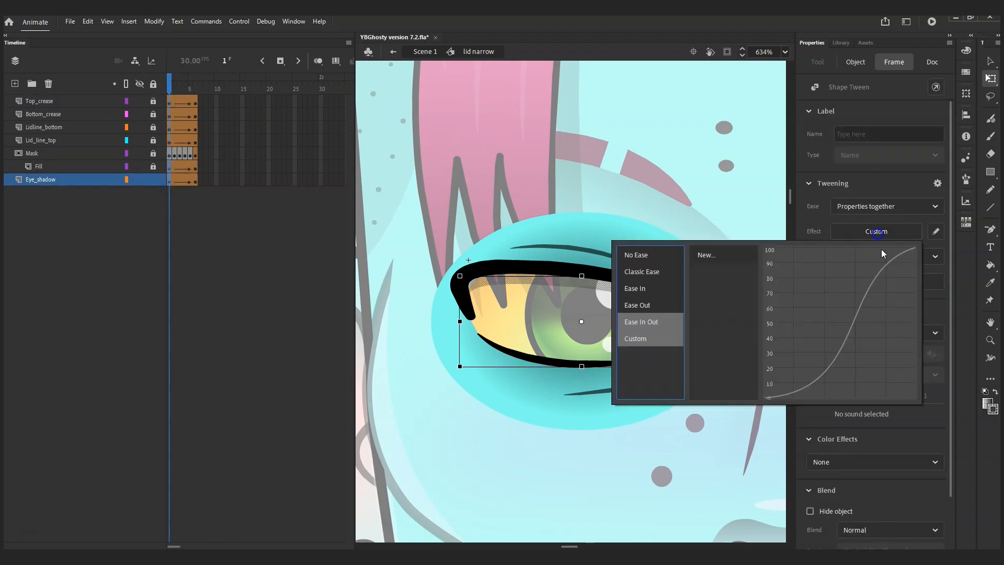
left_click(647, 321)
left_click(711, 270)
left_click(719, 212)
key("Return")
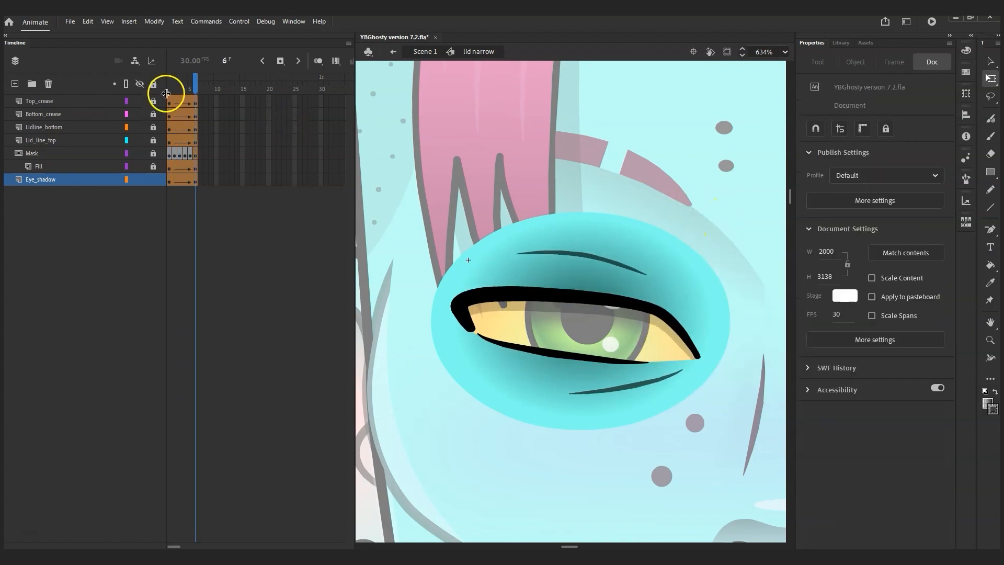
Lock Eye_shadow, unlock Mask and reshape the mask opening at frame 4 to fit under the lid lines.
mouse_move(187, 89)
left_mouse_down()
mouse_move(168, 86)
mouse_move(185, 86)
left_mouse_up()
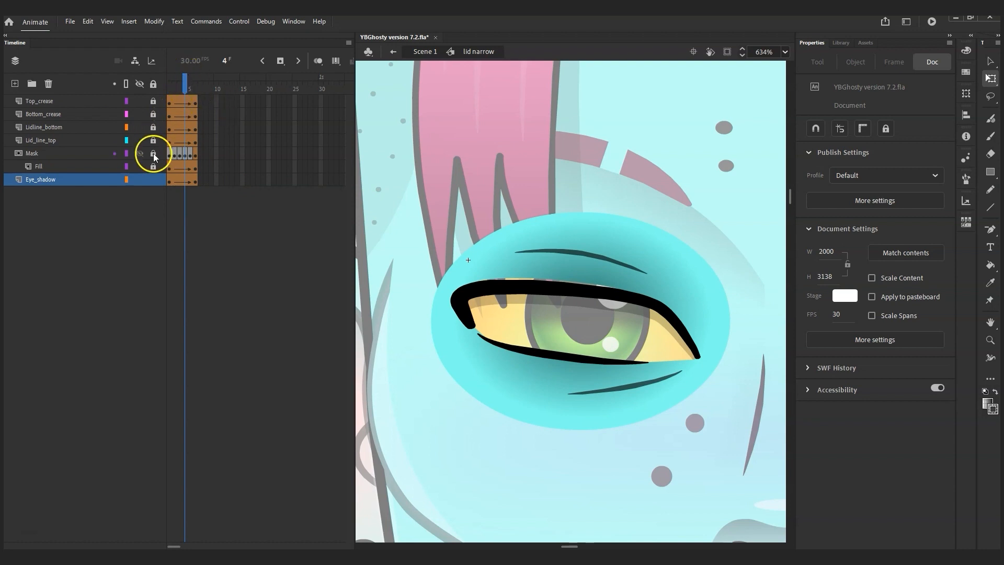
left_click(153, 179)
left_click(153, 153)
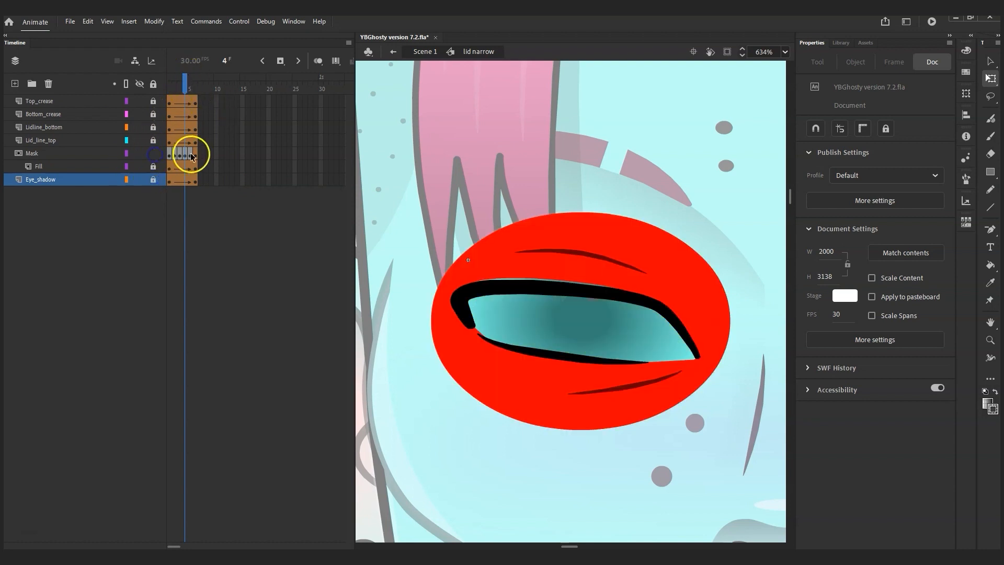
left_click(991, 61)
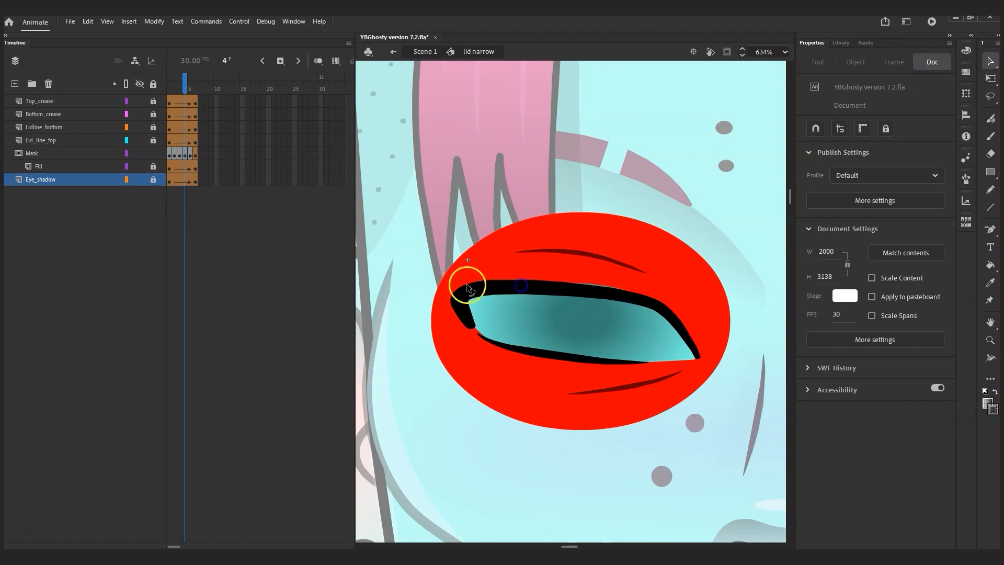
left_click(482, 284)
left_click(605, 291)
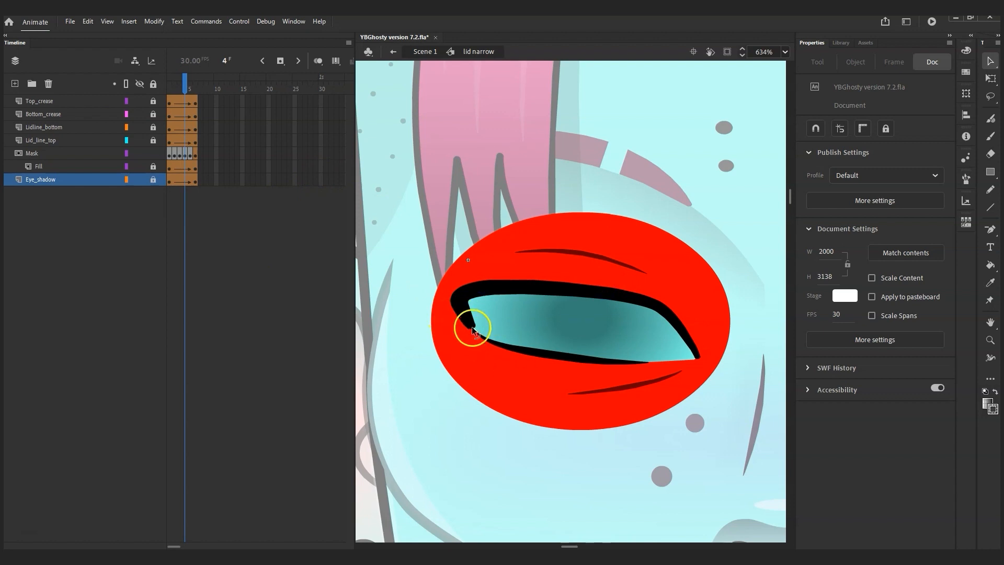
Inspect the mask shape against the lid lines on keyframes 5, 3, 2 and 1.
left_click(191, 154)
left_click(459, 264)
left_click(411, 253)
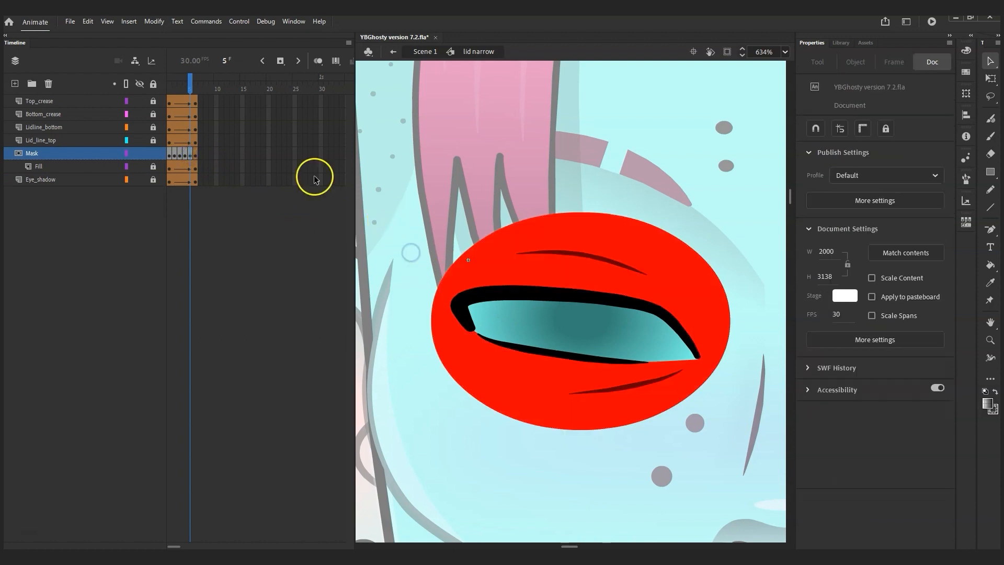
left_click(179, 153)
left_click(397, 238)
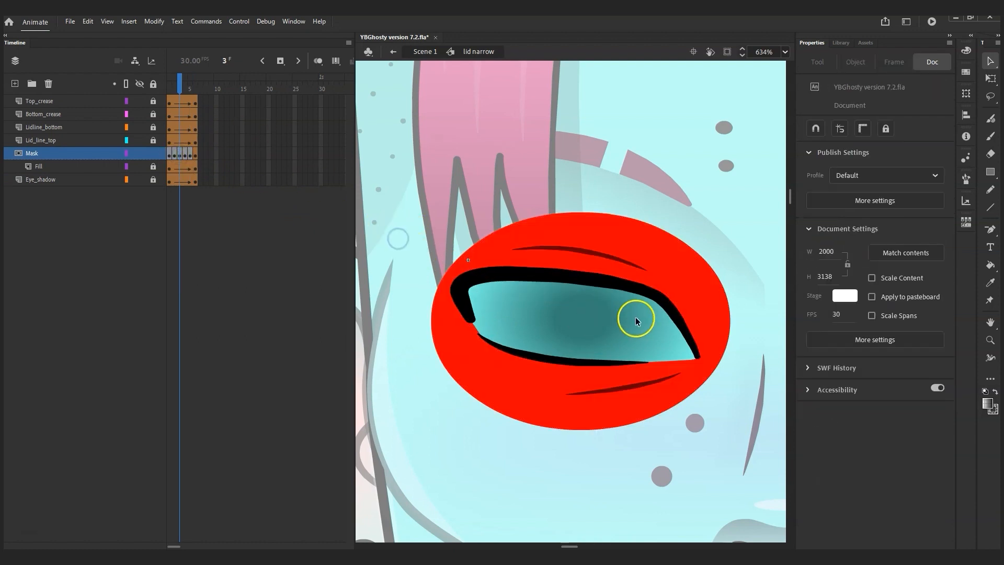
left_click(175, 155)
left_click(411, 216)
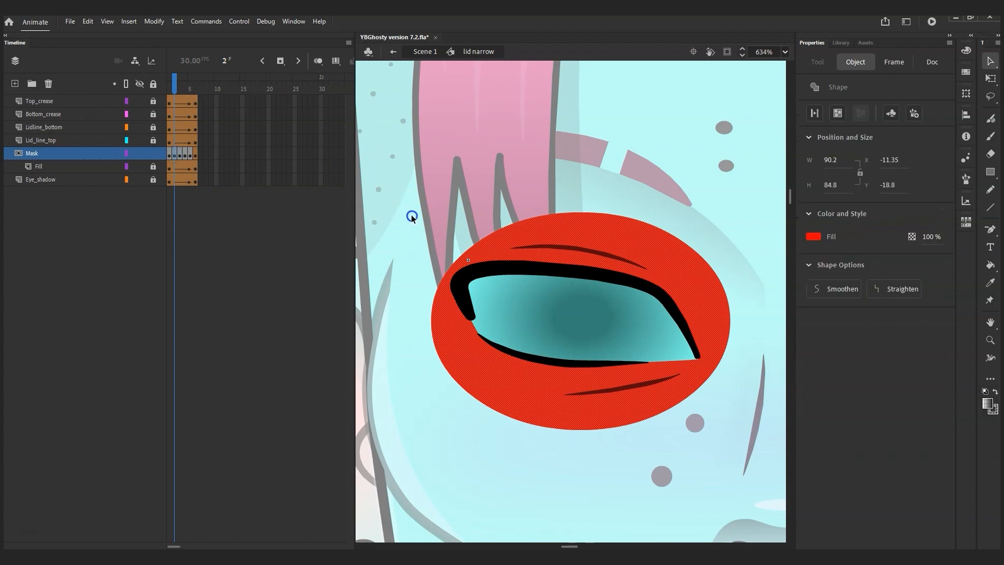
left_click(169, 155)
left_click(416, 197)
Lock all layers of the lid symbol and scrub the frames to check the masked eye.
left_click(153, 84)
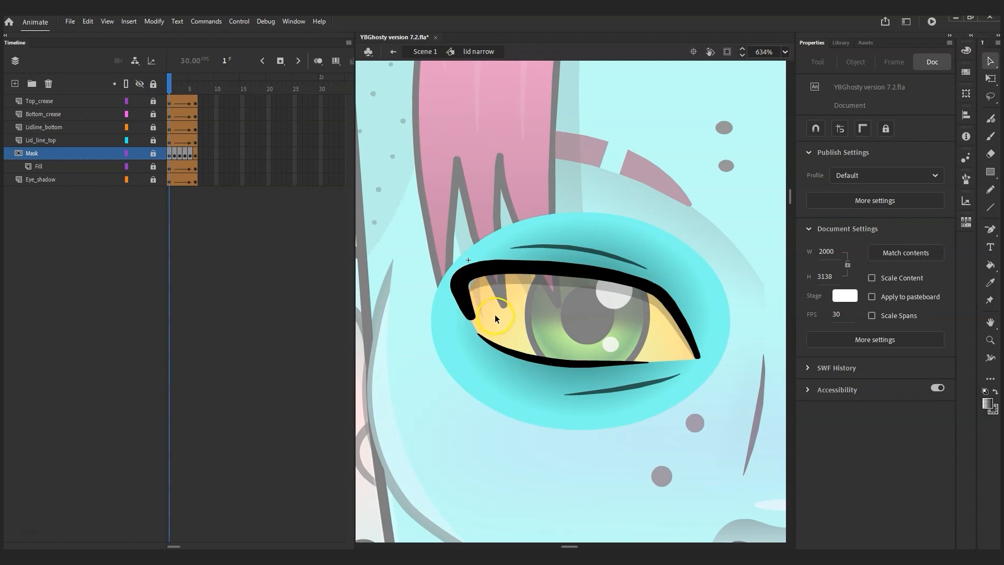
mouse_move(170, 84)
left_mouse_down()
mouse_move(202, 89)
mouse_move(159, 86)
left_mouse_up()
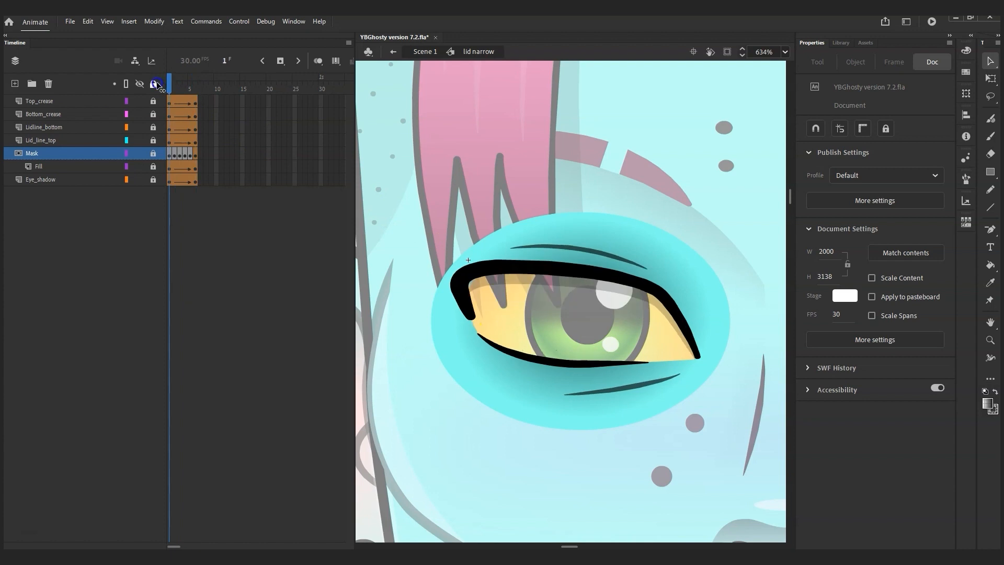
left_click(153, 153)
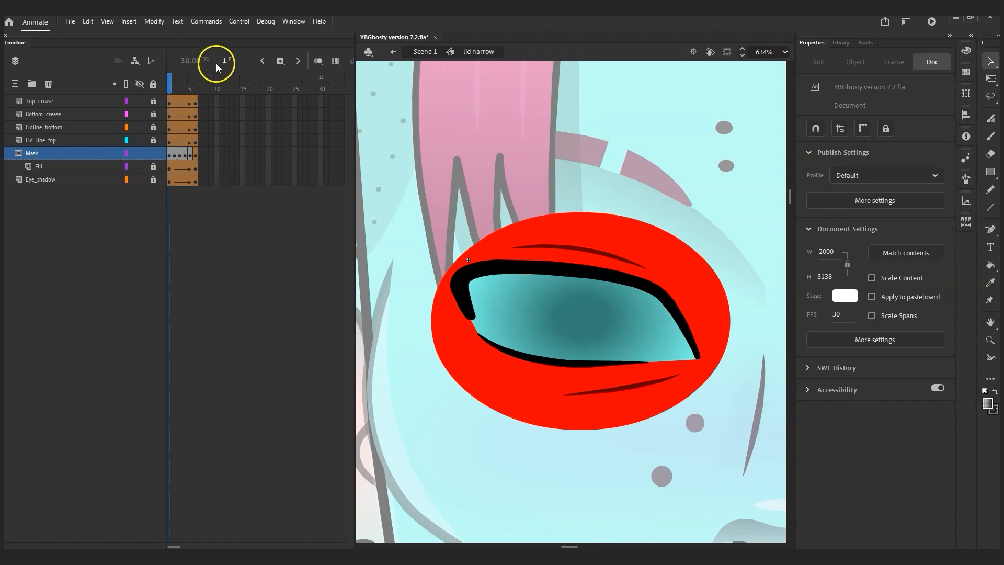
left_click(153, 83)
Return to Scene 1, select the yellow eyeball shape and toggle its layer's visibility to identify it.
left_click(429, 52)
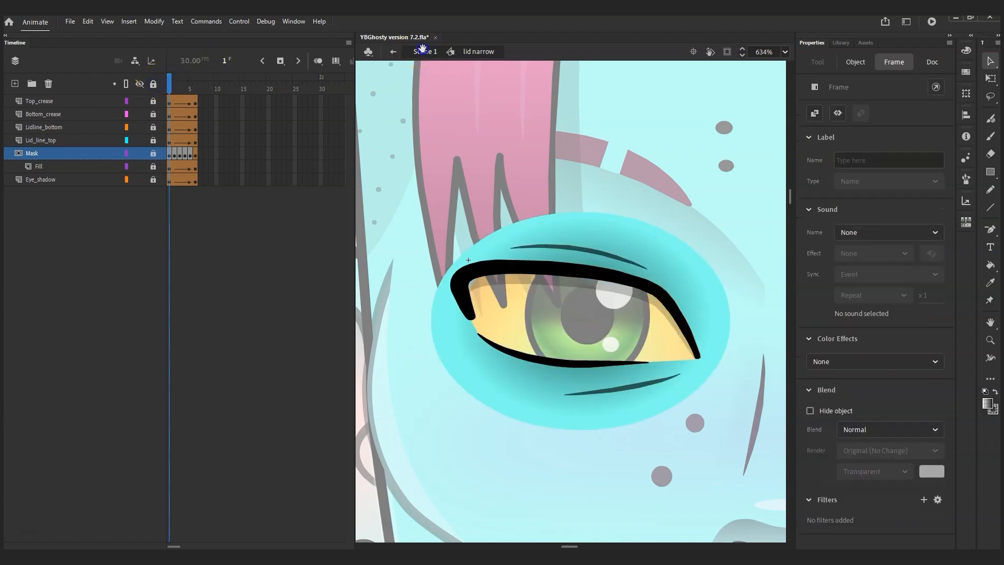
left_click(496, 335)
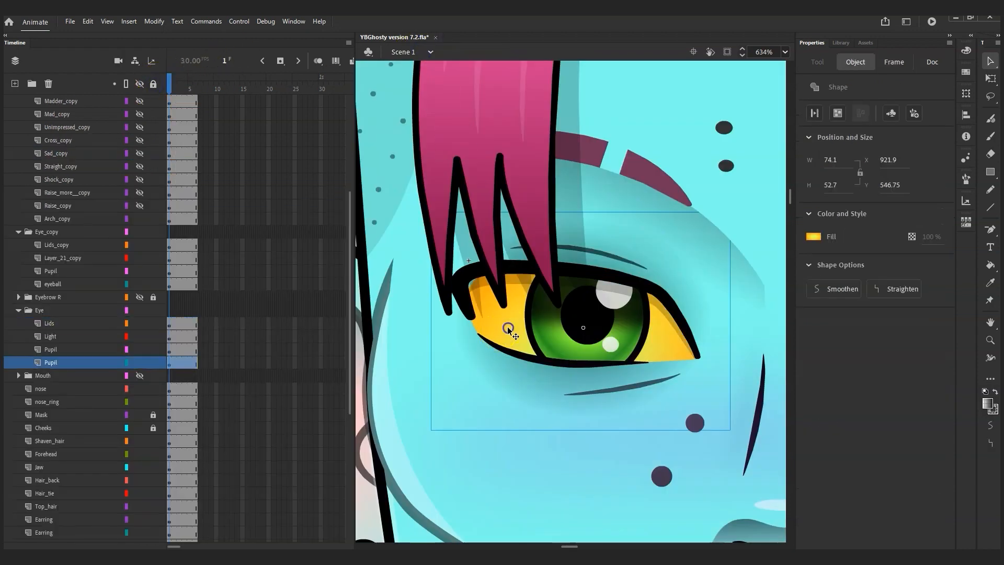
left_click(139, 362)
left_click(140, 362)
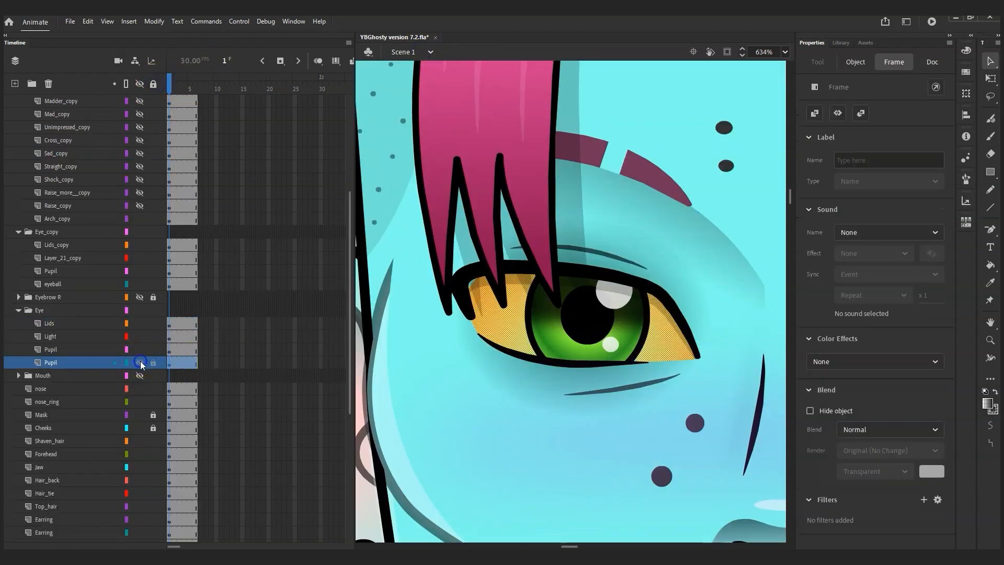
Open the yellow eyeball group for editing and select its shape with the Free Transform tool.
double_click(510, 329)
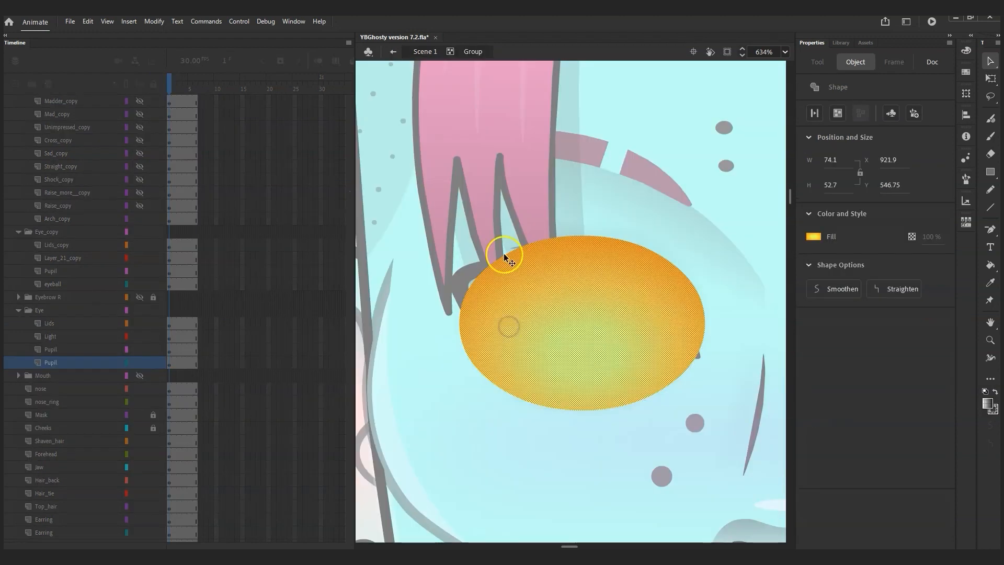
left_click(508, 227)
left_click(541, 301)
left_click(991, 78)
left_click_drag(704, 288, 703, 290)
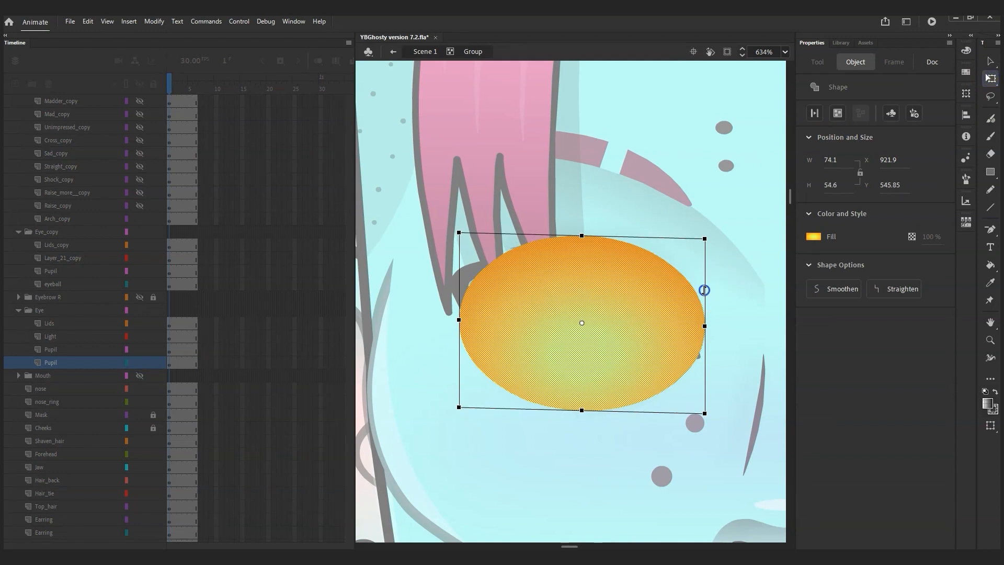
left_click(733, 260)
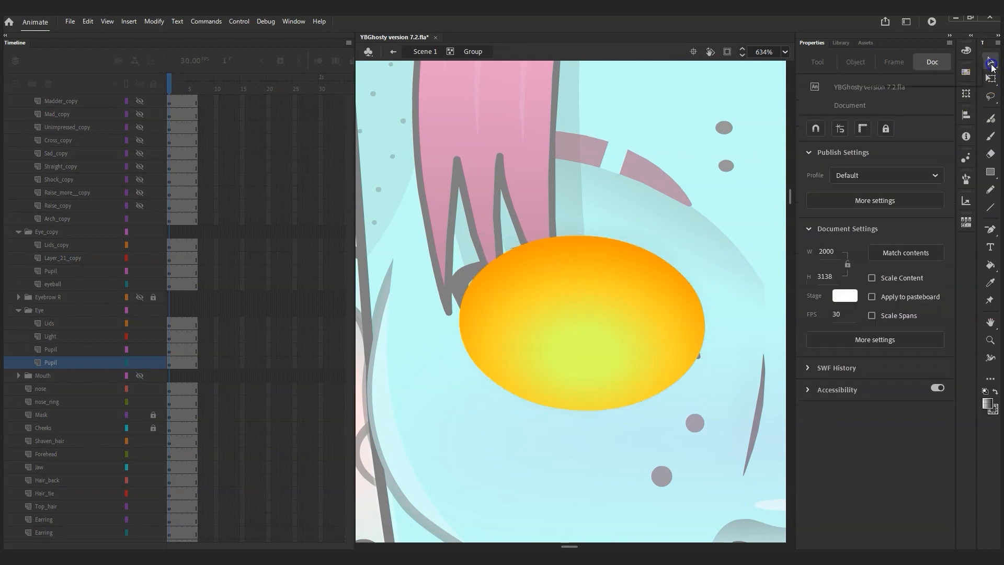
left_click(990, 61)
Extend the eyeball outline by moving its upper anchor points up and its lower corner points slightly down, and return to Scene 1.
left_click(473, 282)
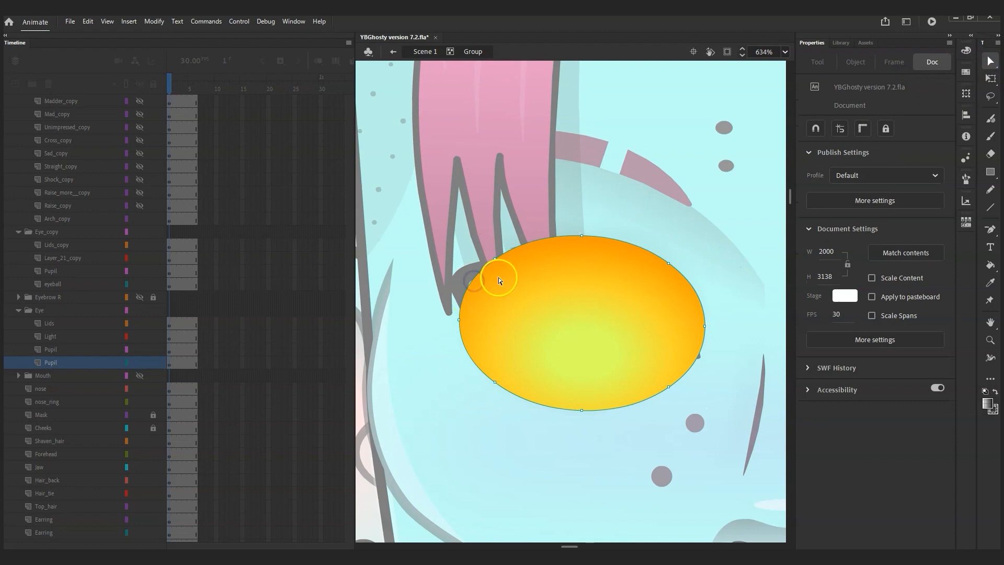
left_click_drag(495, 259, 495, 238)
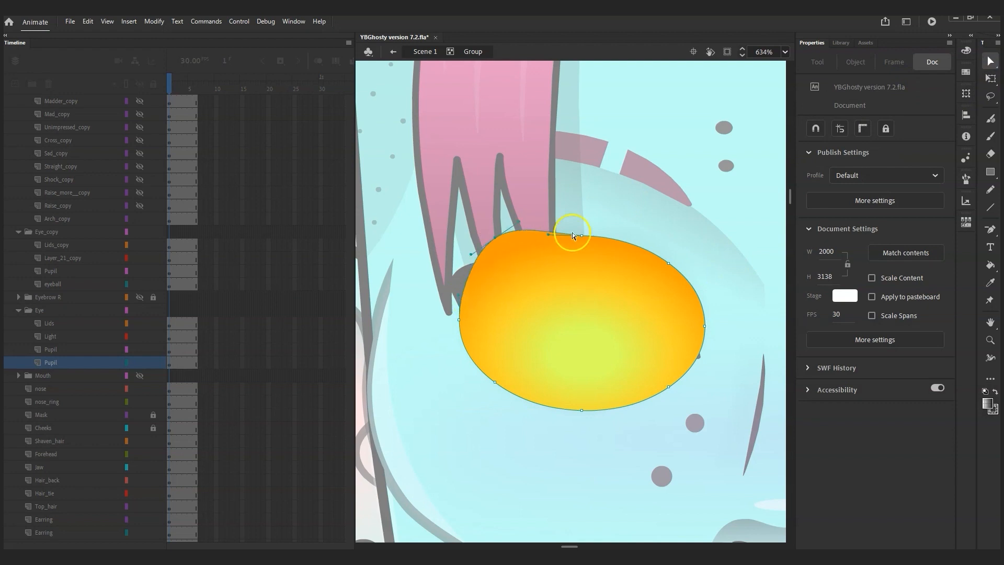
left_click_drag(669, 263, 668, 242)
left_click_drag(580, 236, 582, 215)
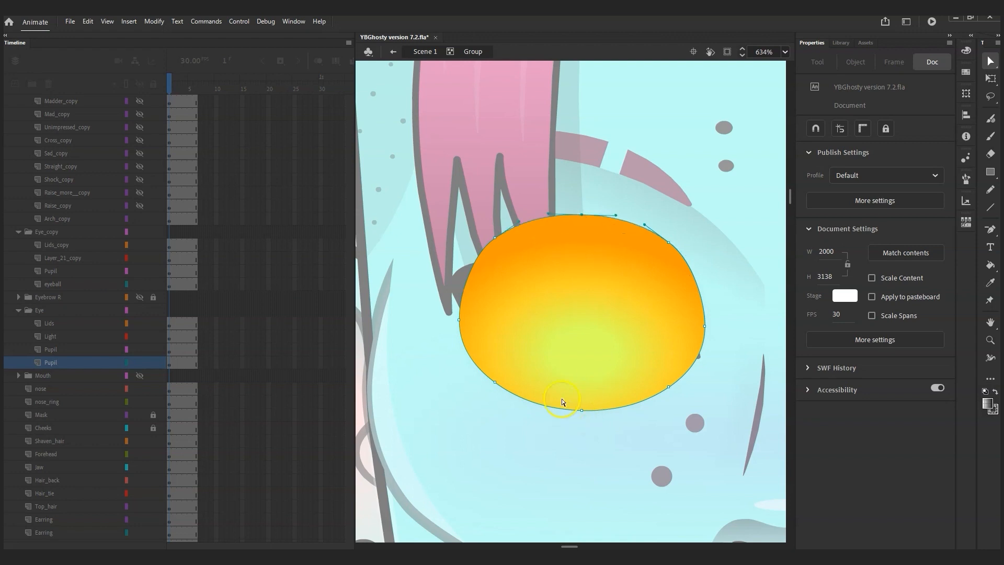
left_click_drag(495, 383, 496, 392)
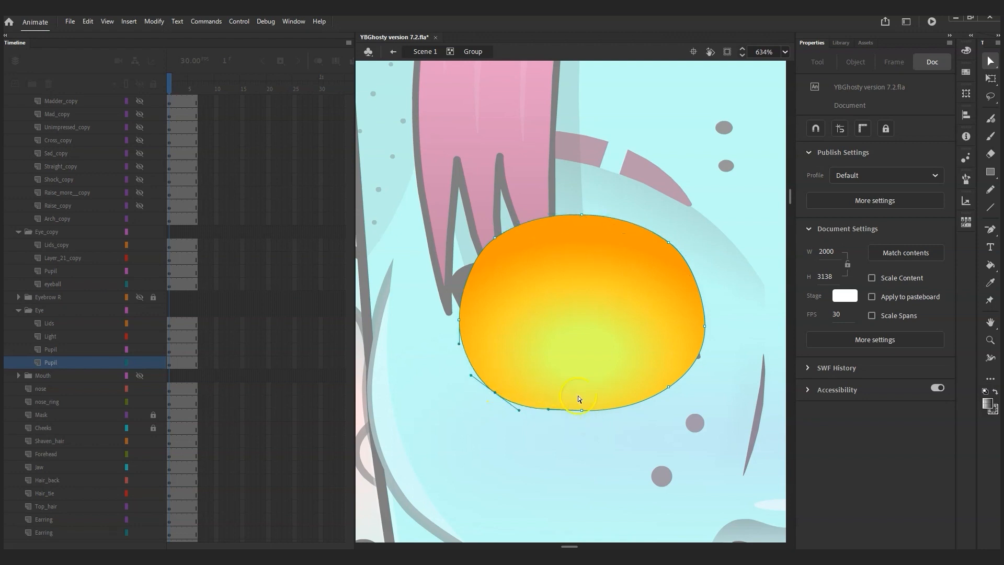
left_click(669, 388)
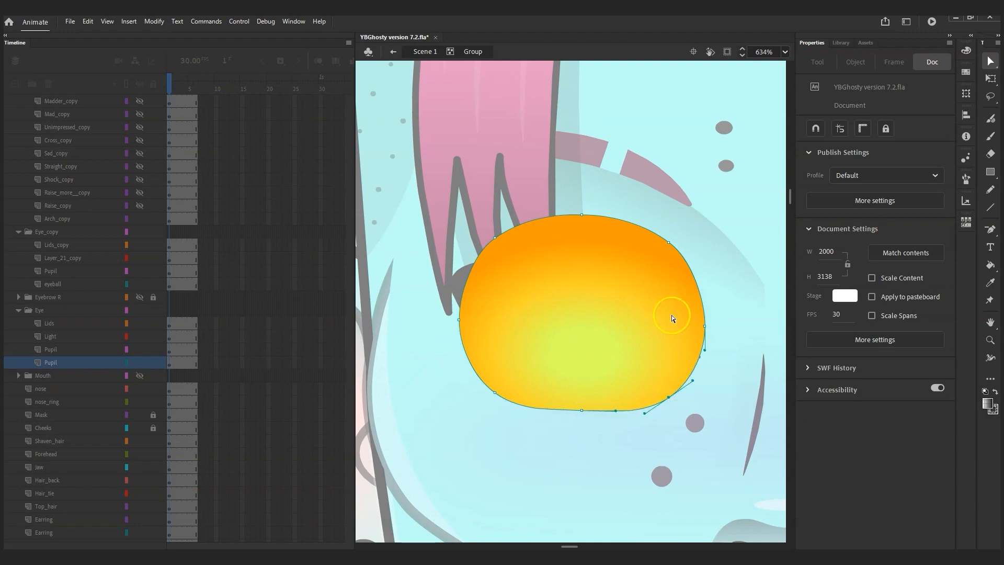
left_click(422, 51)
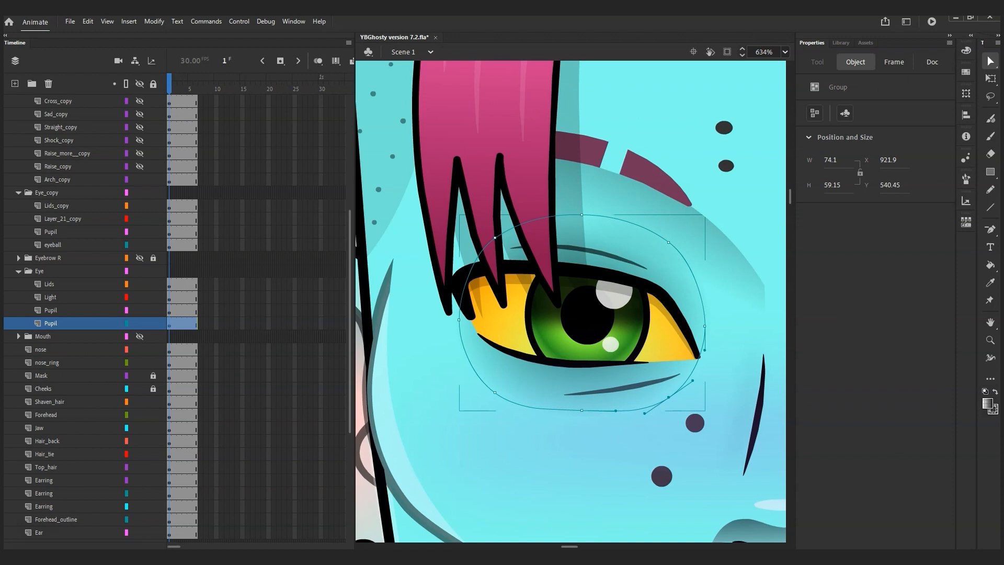
Deselect the eyeball and play the scene with the whole head in view to preview the expression.
left_click_drag(568, 546, 562, 547)
left_click(365, 152)
left_click(417, 144)
left_click_drag(552, 546, 558, 546)
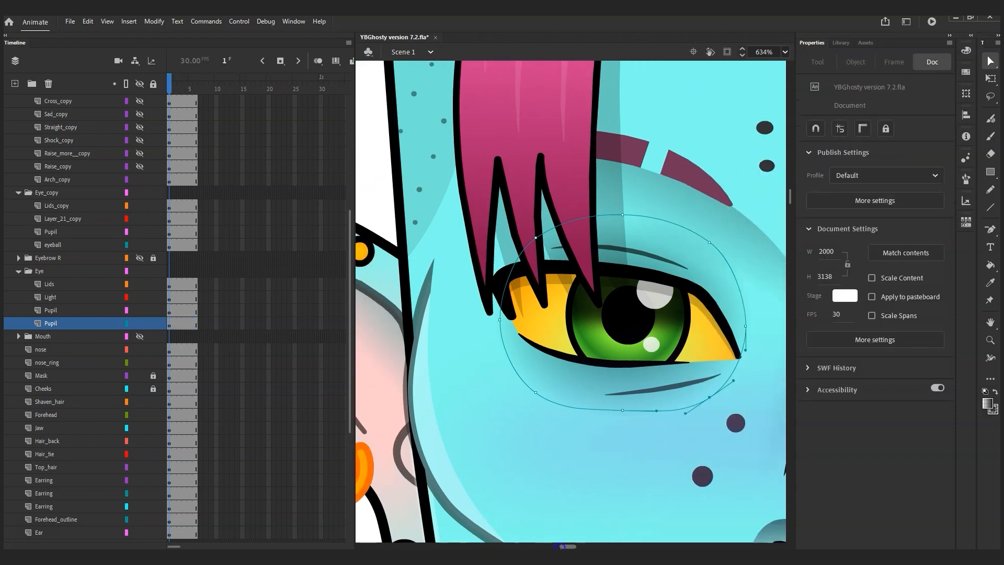
left_click(992, 61)
left_click(905, 61)
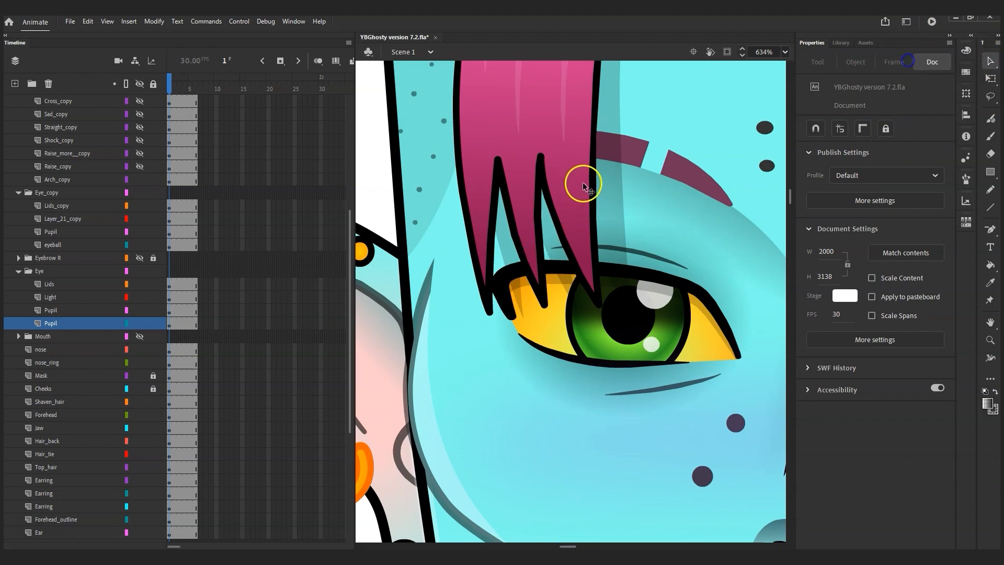
mouse_move(165, 93)
left_mouse_down()
mouse_move(197, 90)
mouse_move(166, 86)
mouse_move(195, 89)
mouse_move(180, 92)
mouse_move(195, 101)
mouse_move(155, 102)
left_mouse_up()
left_click(534, 172)
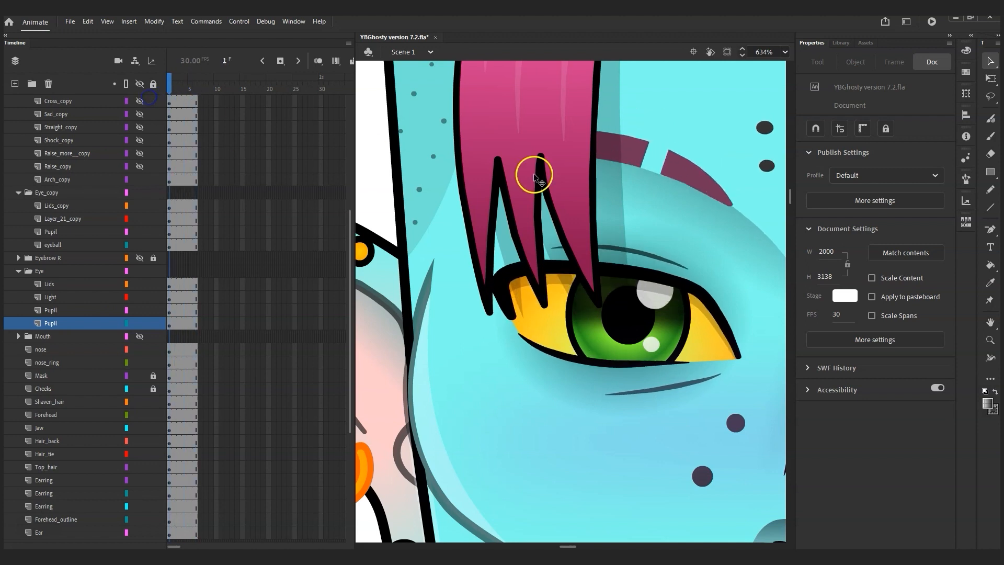
key("ctrl+minus")
key("ctrl+minus")
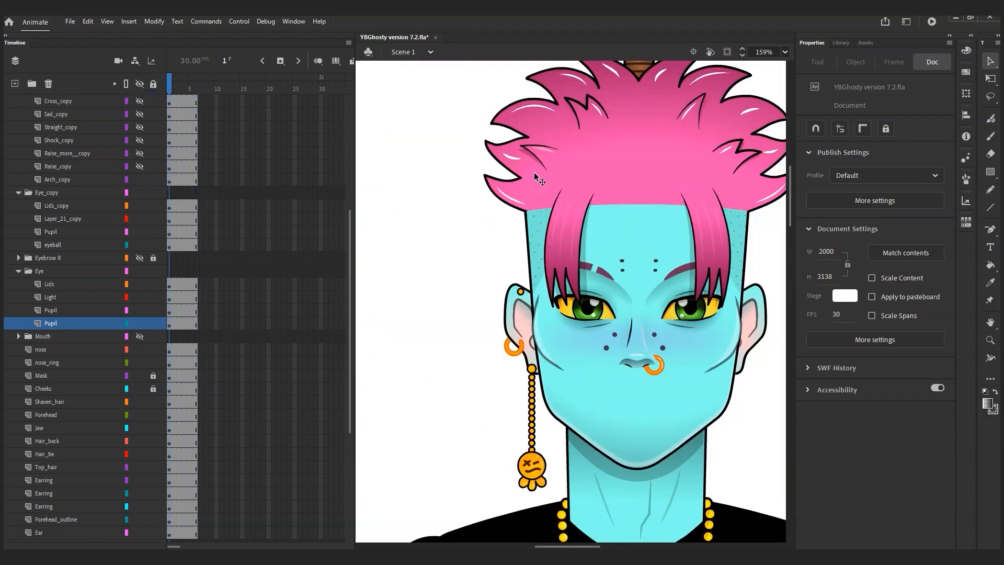
key("Return")
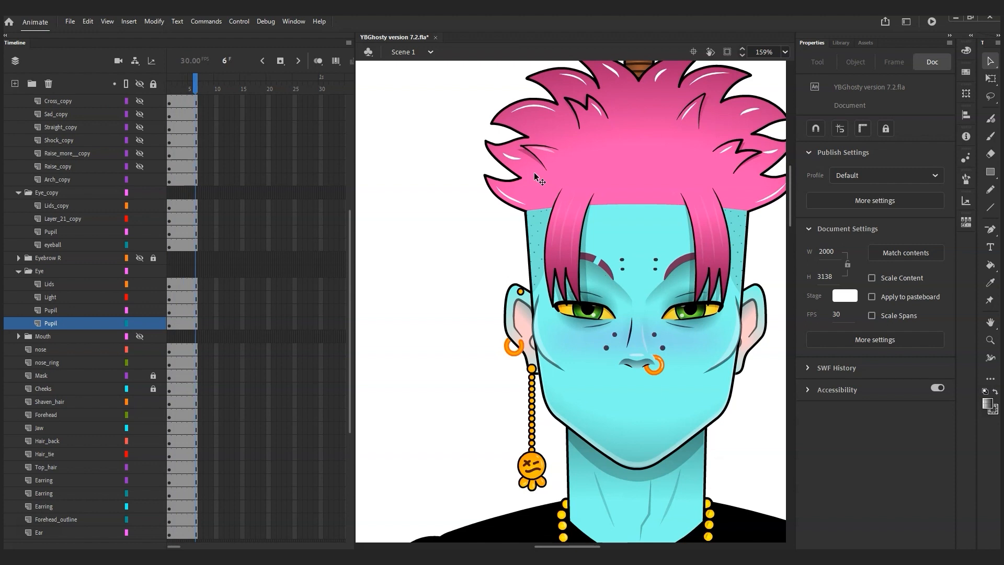
Compare the lid narrow instances of both eyes on frame 6.
left_click(685, 292)
left_click(598, 303)
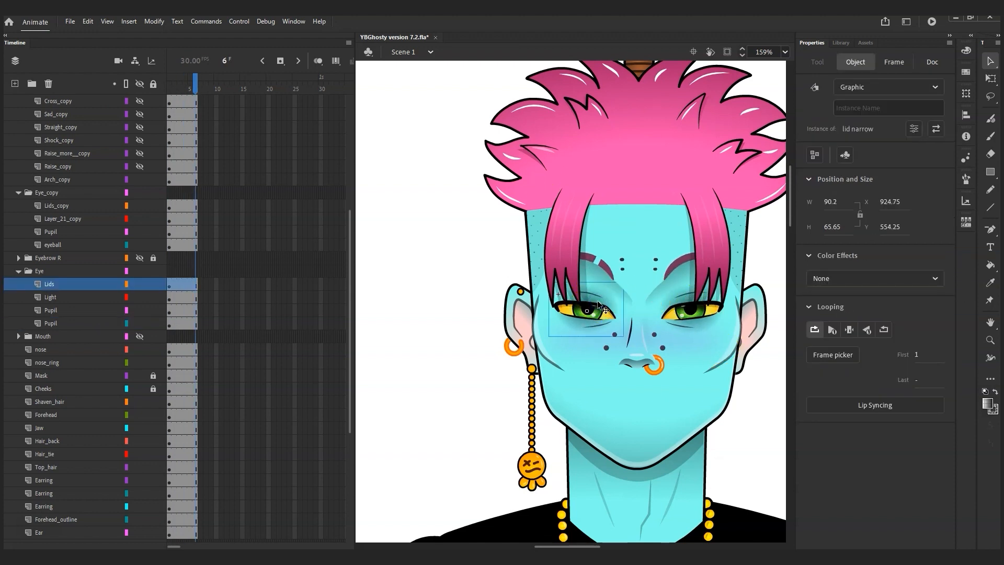
left_click(683, 302)
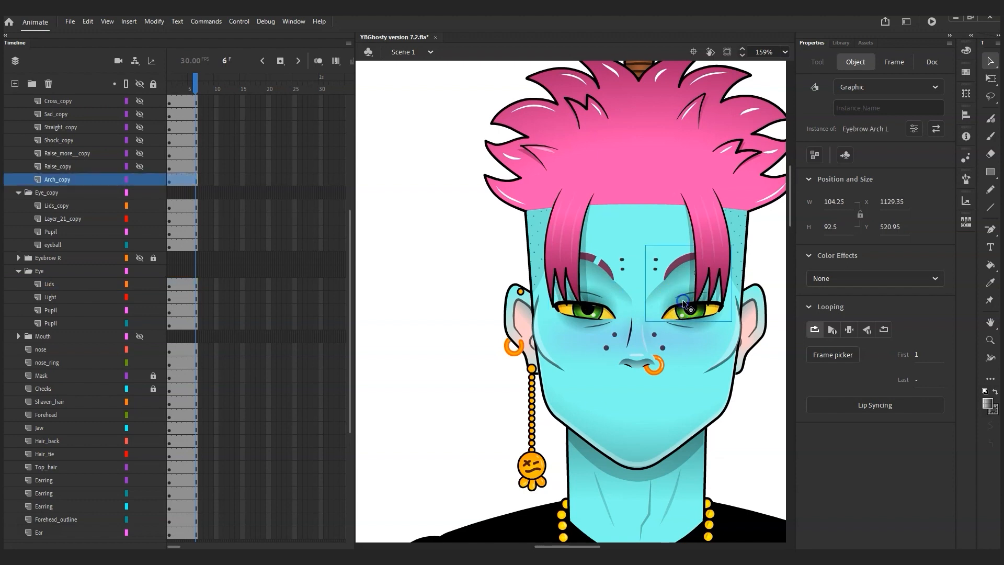
left_click(591, 304)
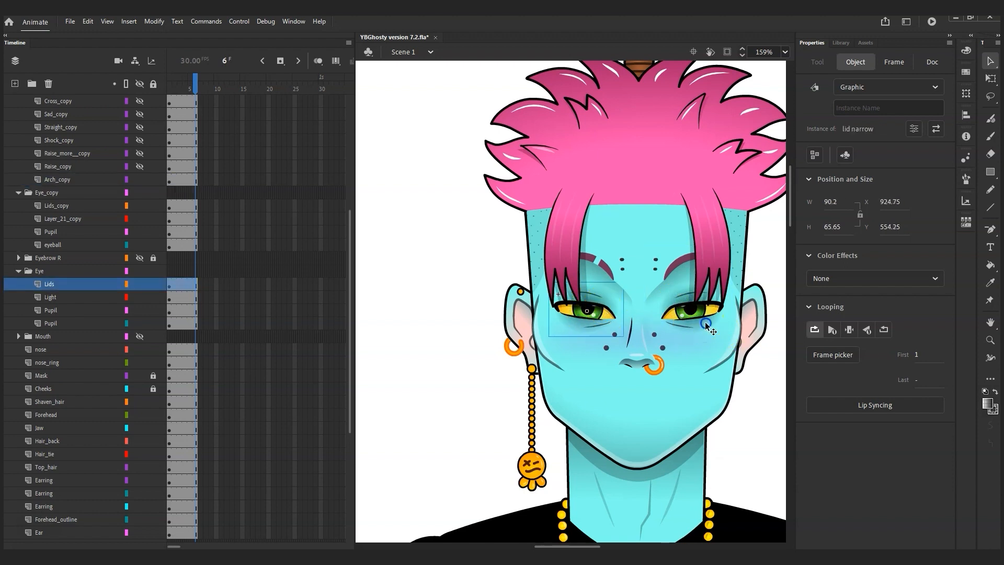
left_click(707, 325)
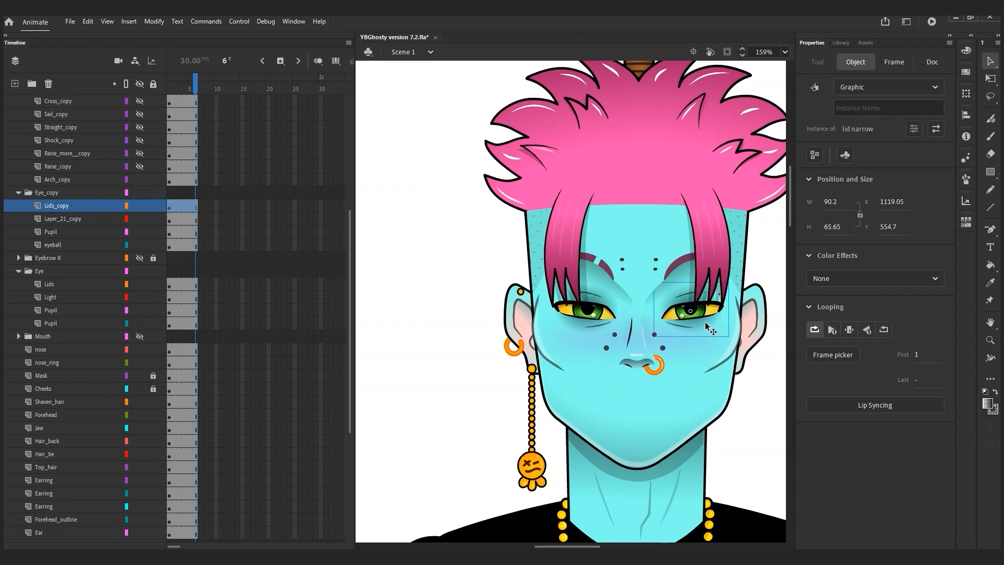
left_click(601, 297)
left_click(608, 319)
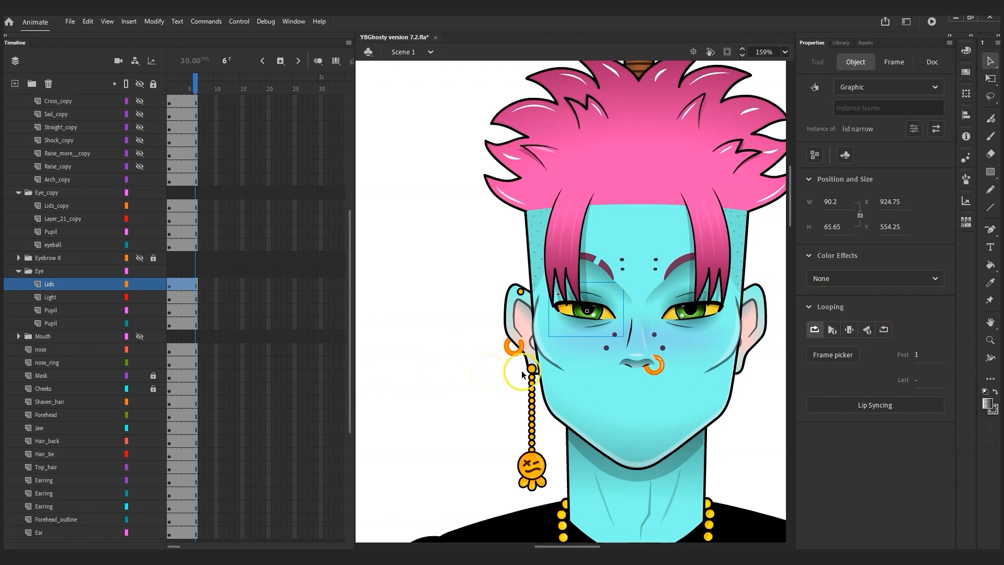
Open the lid narrow symbol of the Eye folder, scrub back to its first frame and return to Scene 1.
double_click(598, 302)
left_click_drag(186, 92, 168, 88)
left_click(424, 51)
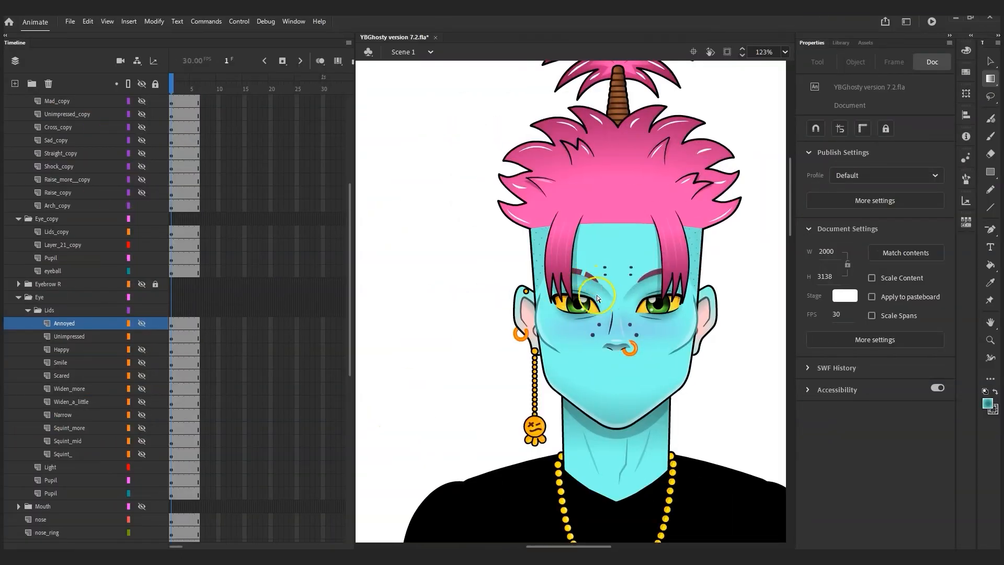
Select the green pupil, add a layer folder above its layer in the Eye folder, and move that Pupil layer inside.
left_click(989, 61)
left_click(904, 62)
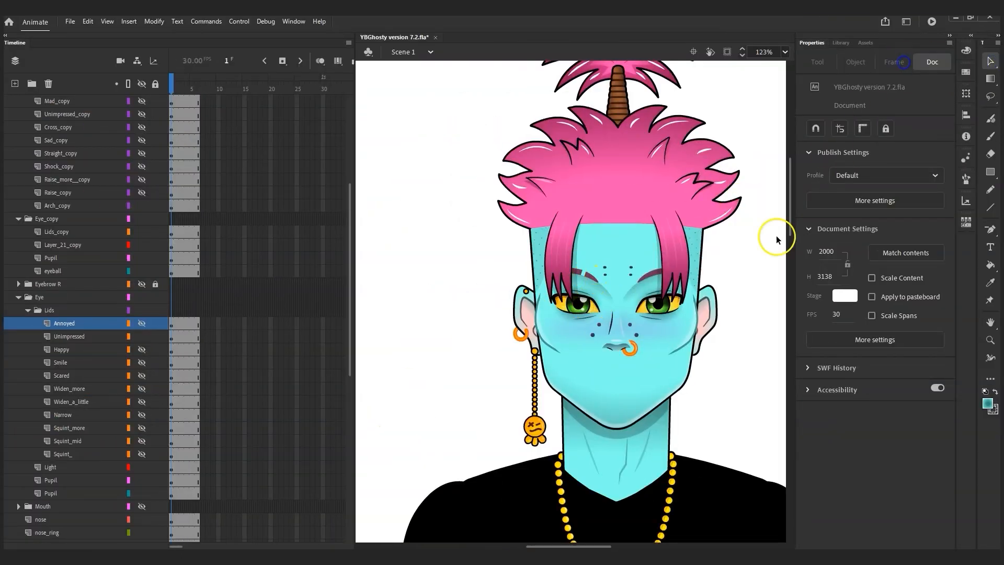
left_click(589, 309)
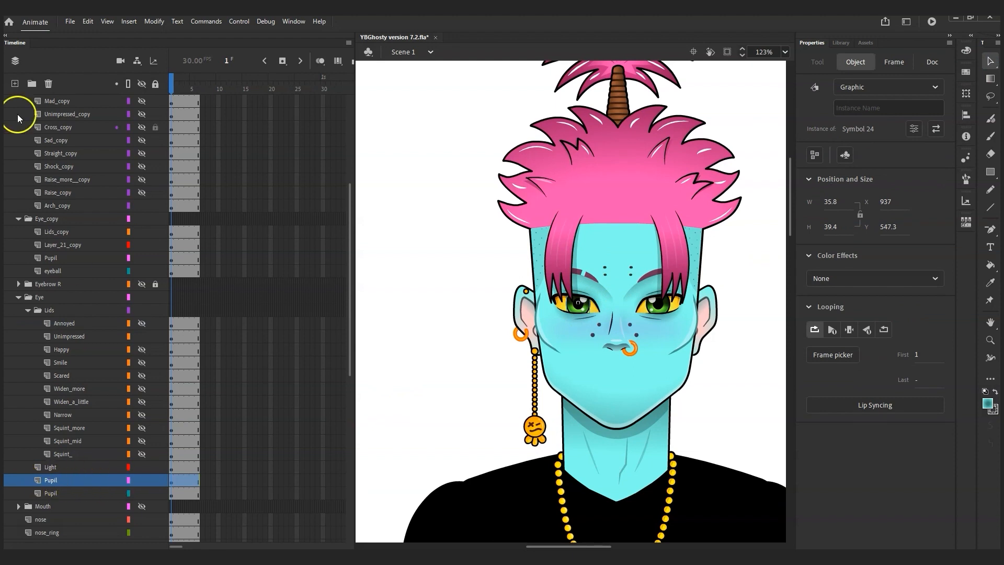
left_click(33, 83)
left_click(64, 492)
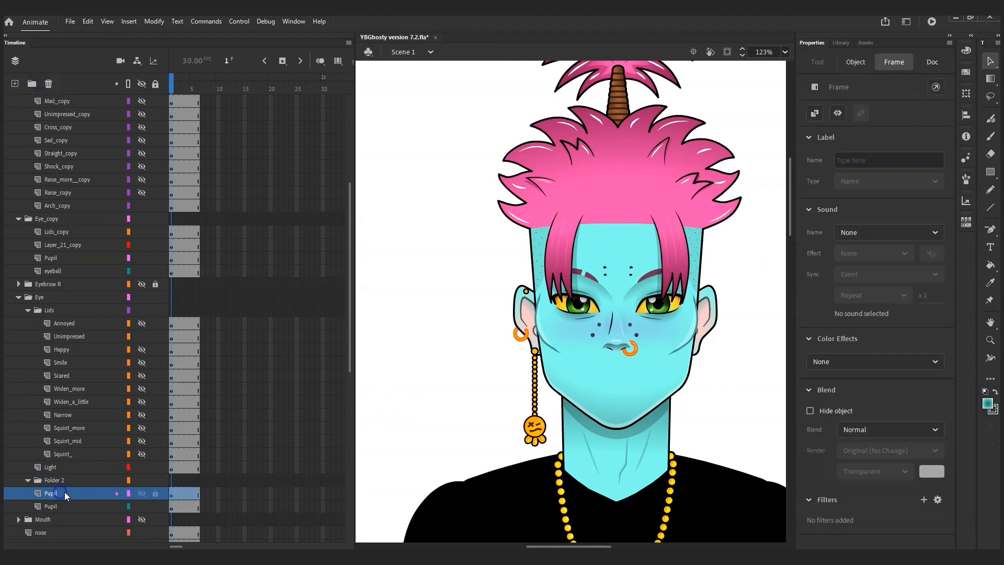
left_click_drag(67, 491, 68, 485)
Rename the new folder as Pupil and the layer inside it as Pupil_smaller.
scroll(69, 460, "down", 5)
double_click(57, 270)
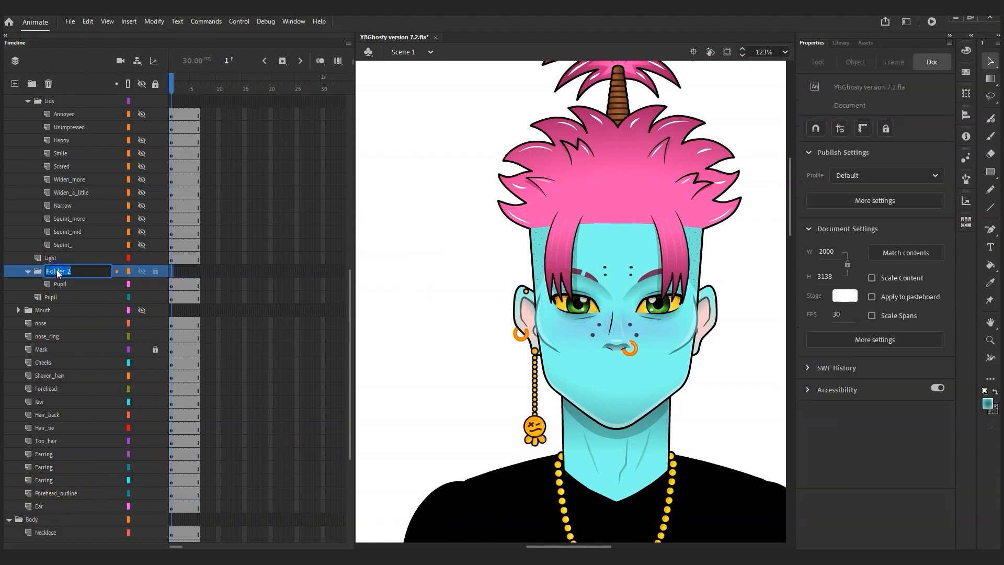
type("Pu")
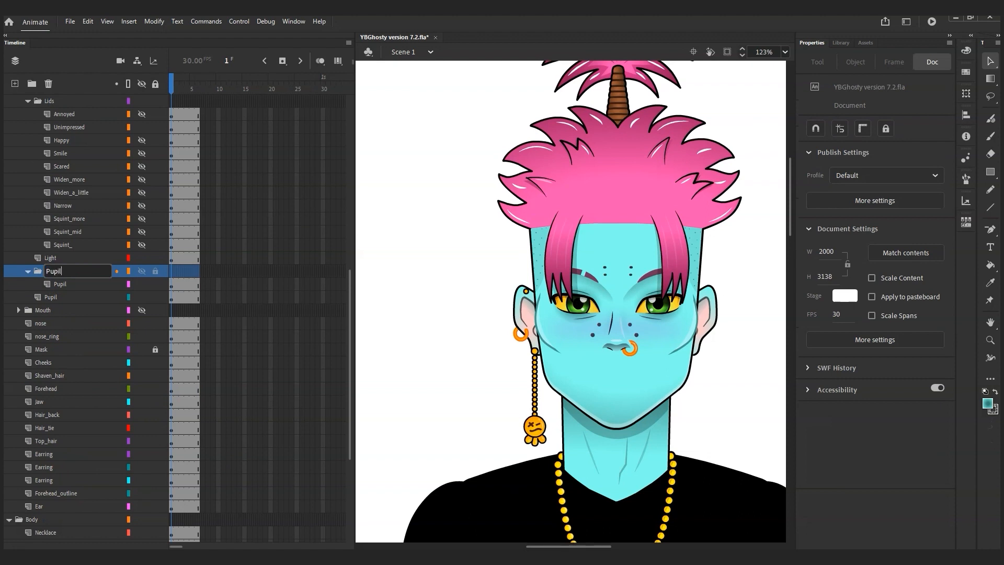
type("pil")
key("Return")
left_click(63, 282)
double_click(62, 284)
left_click(81, 283)
key("Return")
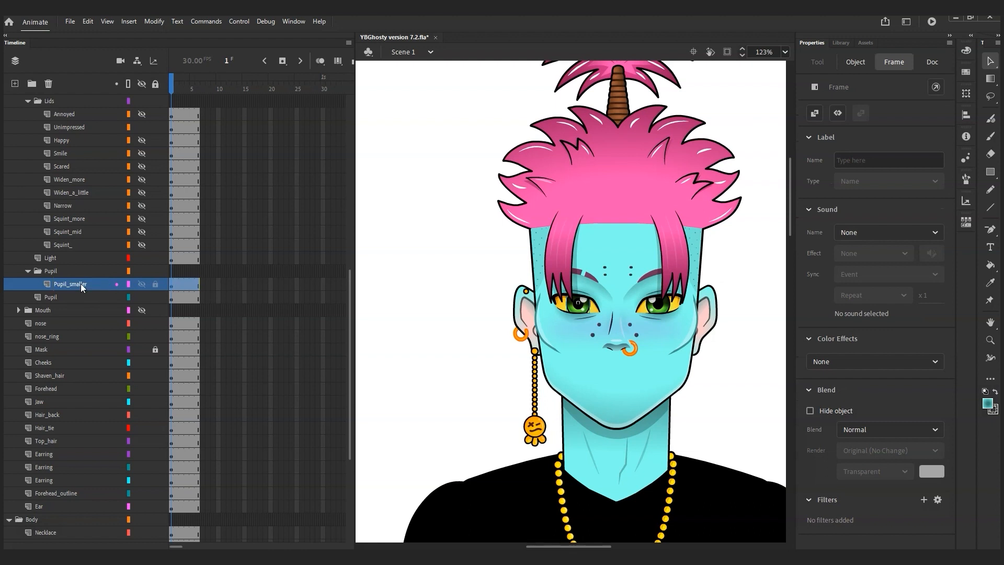
Convert the green pupil on the Pupil_smaller layer to a Graphic symbol named "Pupil smaller".
left_click(586, 306)
key("F8")
type("Pupil smaller")
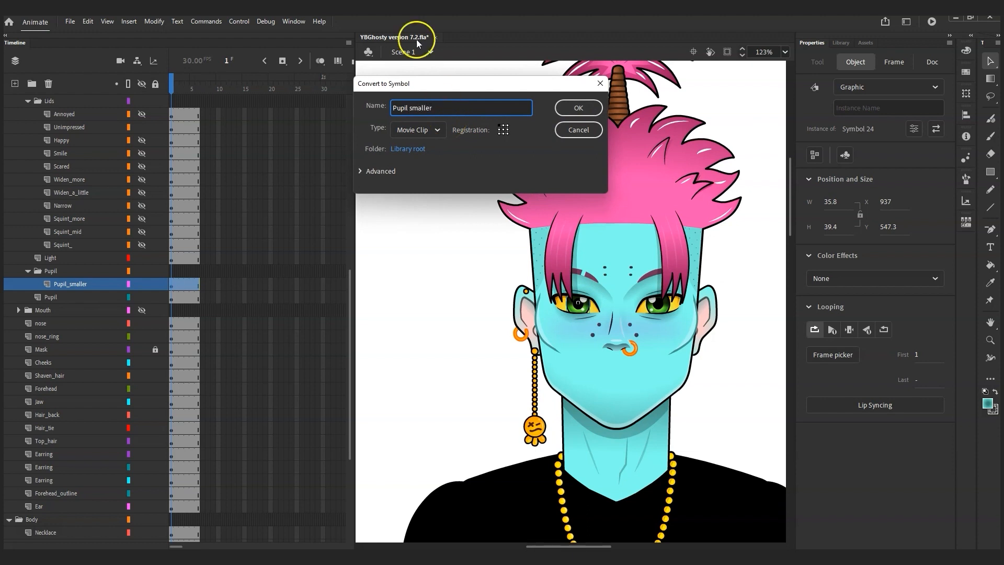
left_click(438, 131)
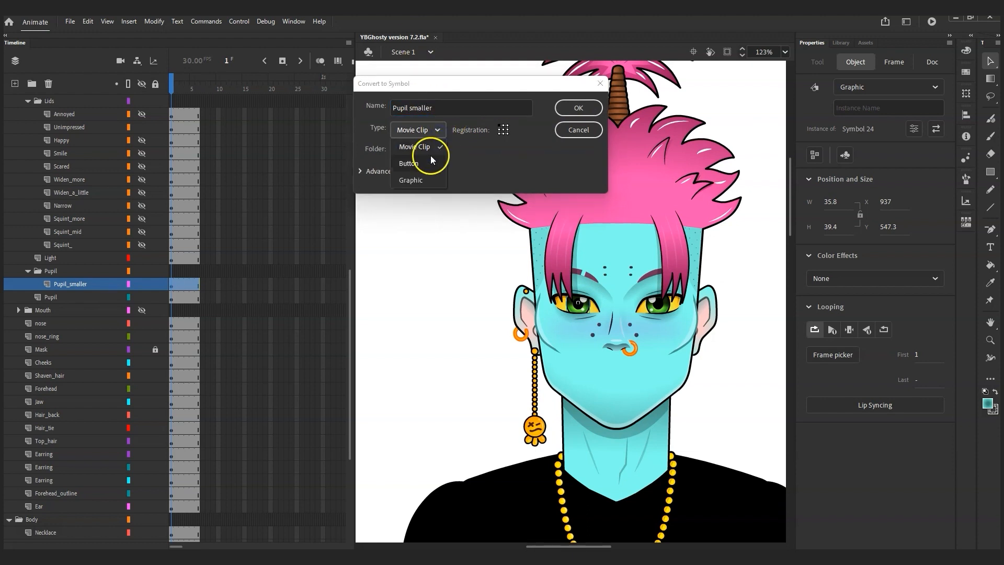
left_click(425, 180)
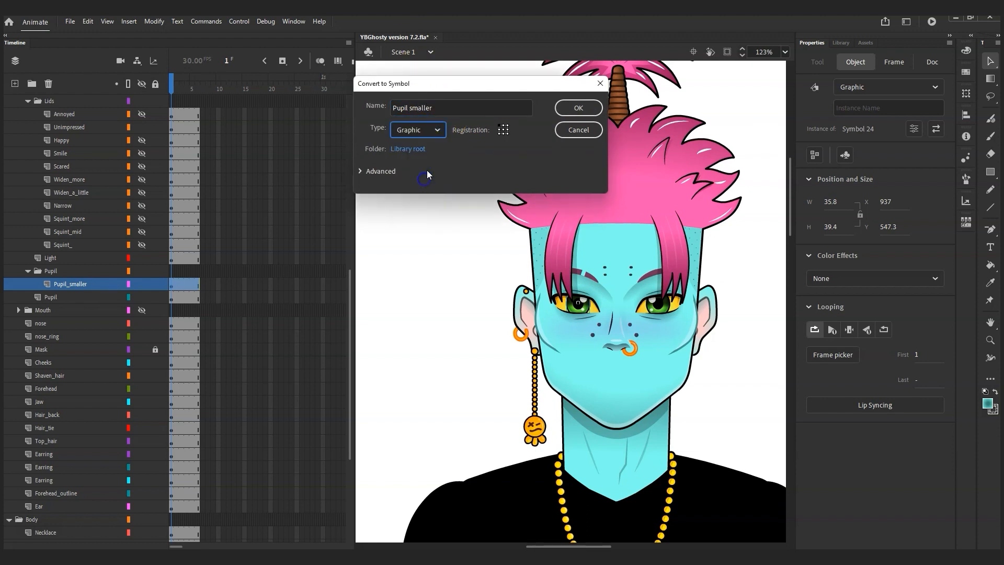
left_click(590, 113)
mouse_move(172, 88)
left_mouse_down()
mouse_move(224, 105)
mouse_move(164, 102)
left_mouse_up()
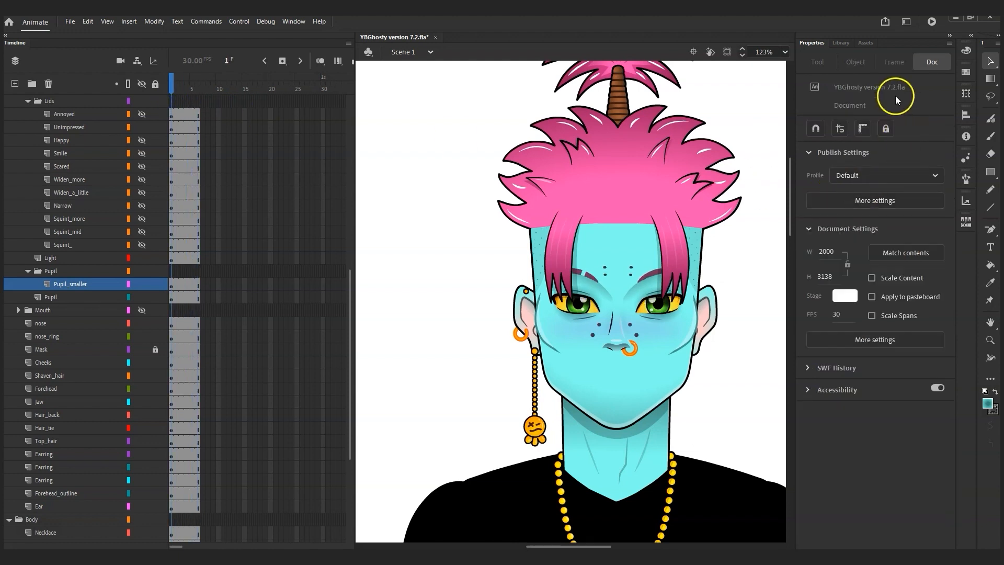
Open the Pupil smaller symbol for editing in place and bring up the commands for its nested pupil graphic.
double_click(588, 308)
left_click(990, 340)
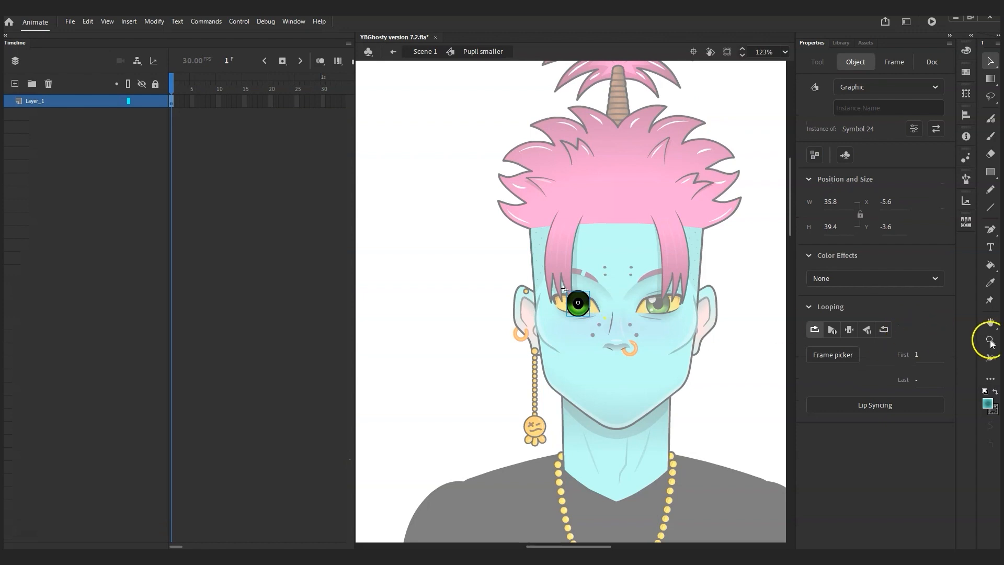
left_click_drag(549, 272, 605, 347)
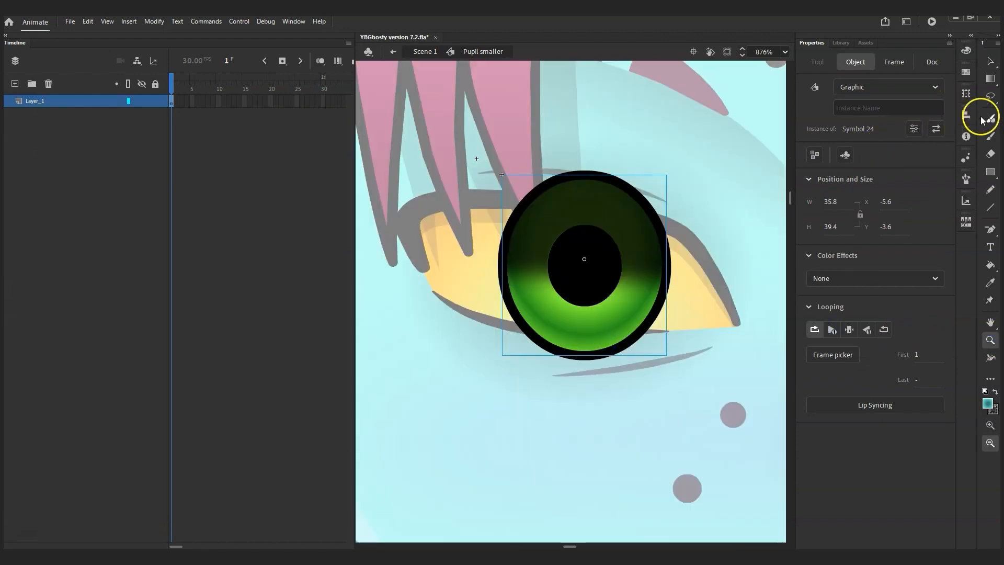
left_click(989, 62)
right_click(607, 282)
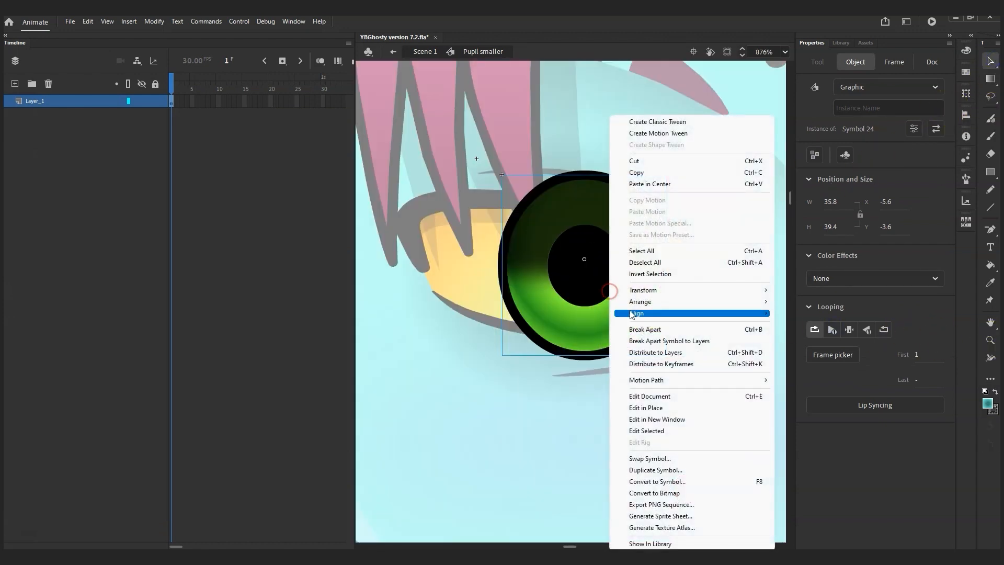
Break apart the green pupil symbol and distribute its pieces to separate layers.
left_click(660, 329)
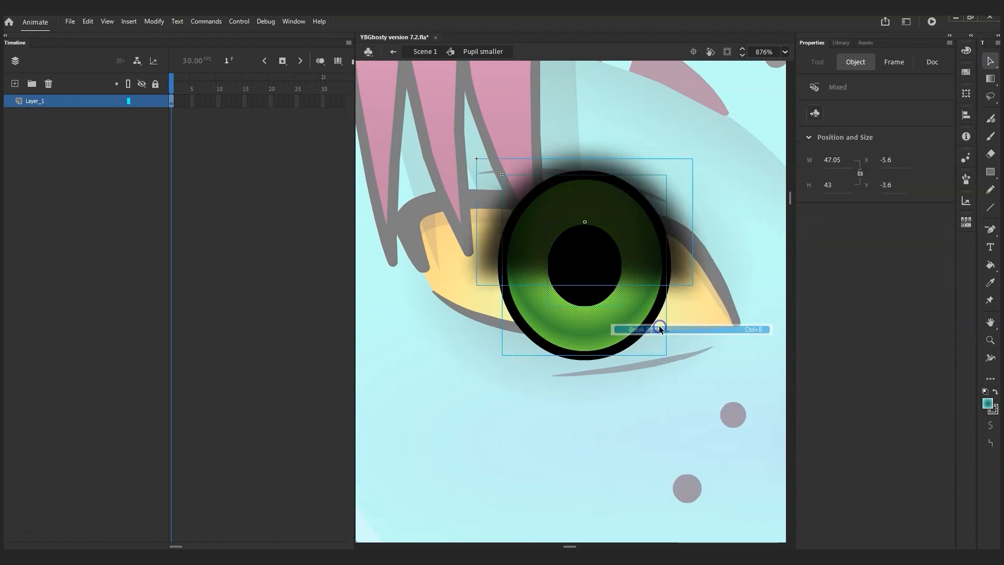
left_click(594, 436)
left_click(631, 242)
left_click_drag(460, 134, 841, 511)
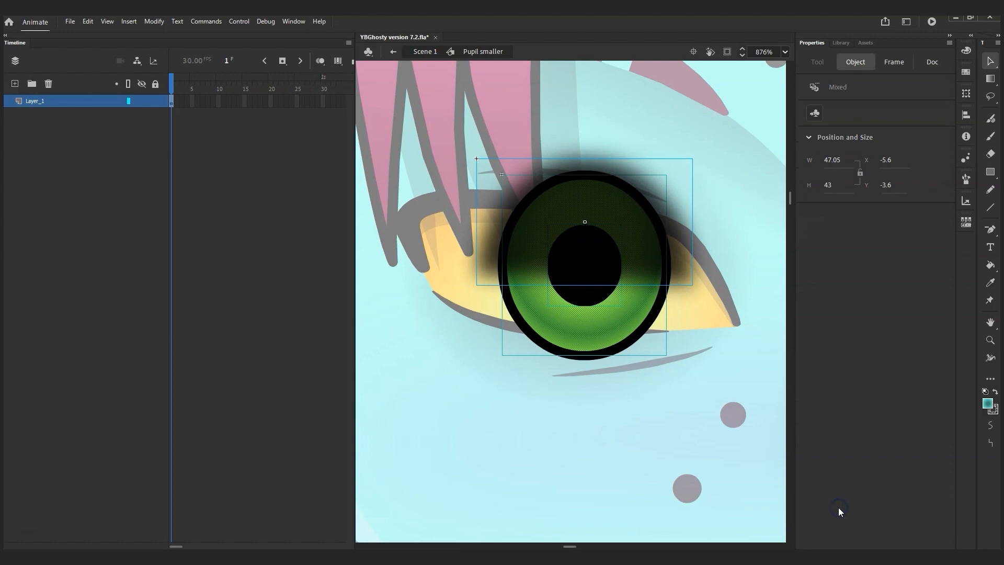
right_click(606, 330)
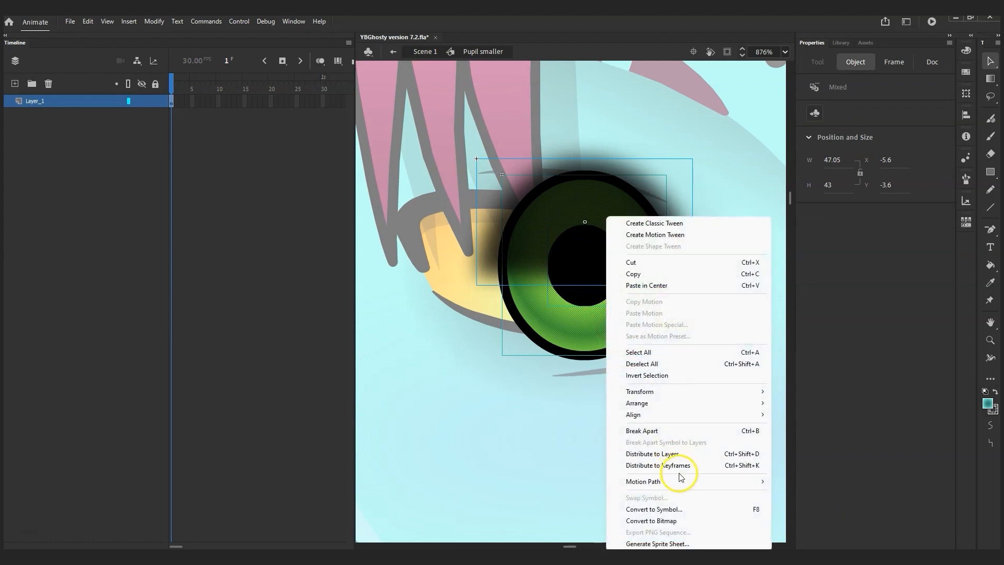
left_click(679, 454)
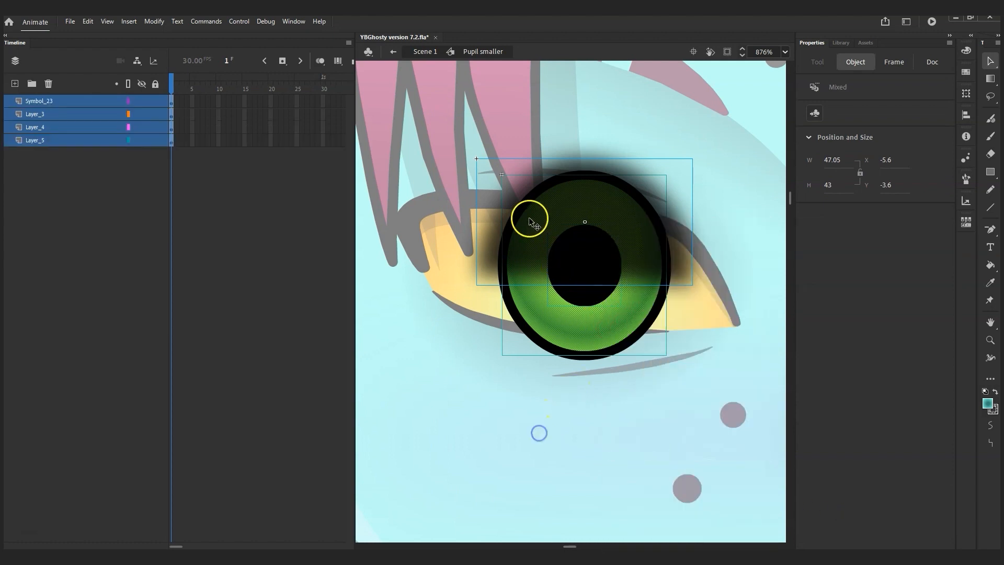
Rename the blurred shade's layer Symbol_23 as Shadow and Layer_3 as Outline.
left_click(409, 187)
left_click(516, 189)
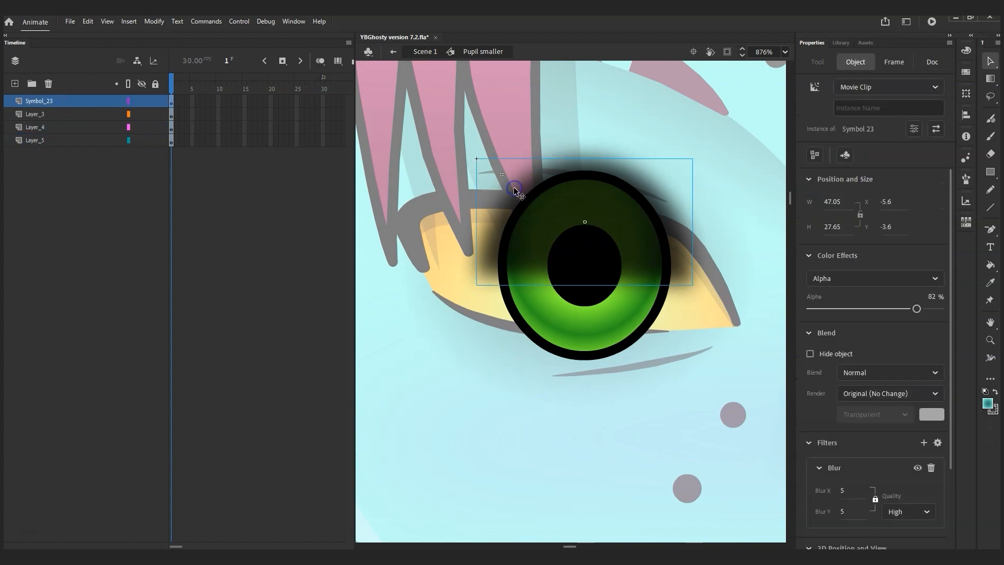
double_click(46, 100)
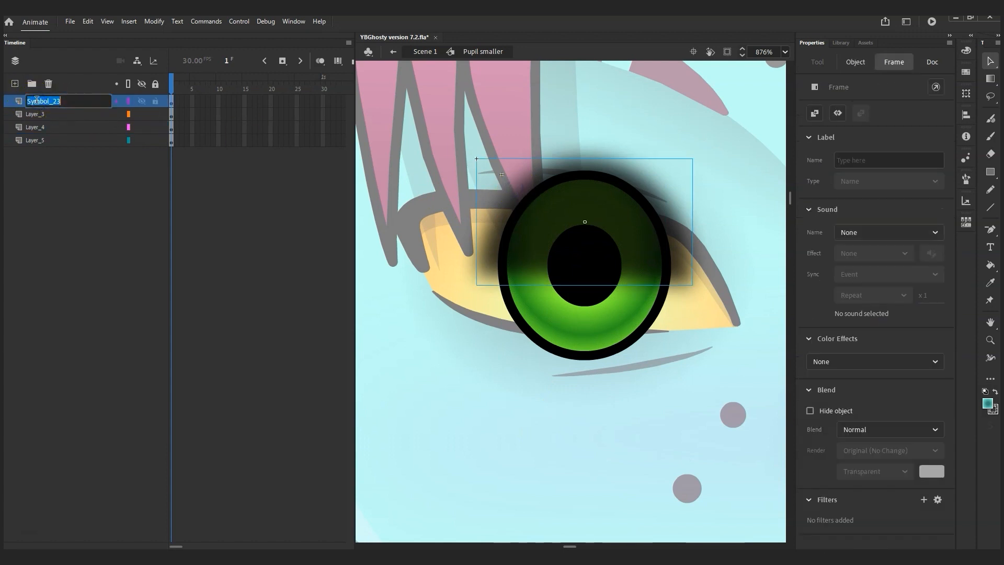
type("Shadow")
key("Return")
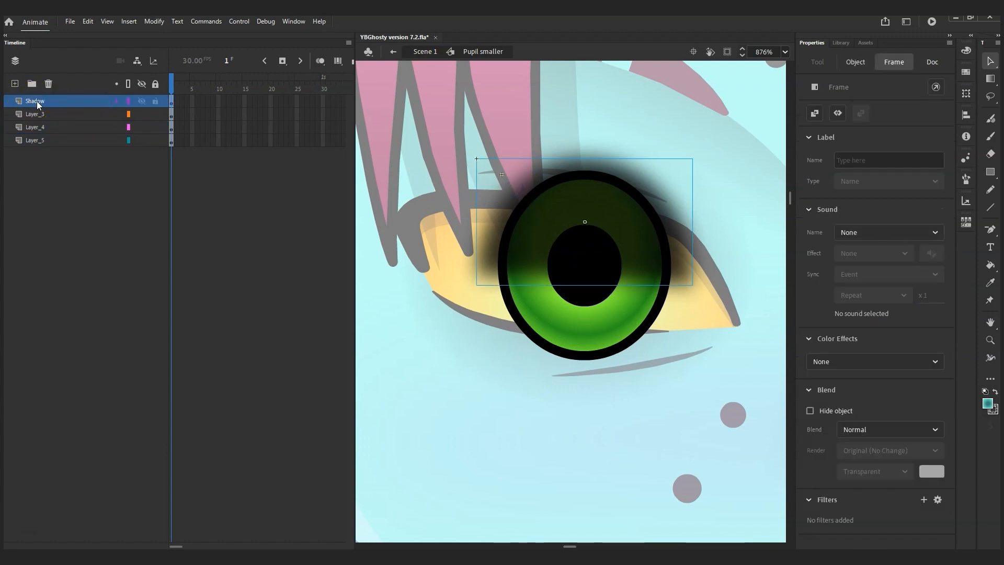
left_click(34, 116)
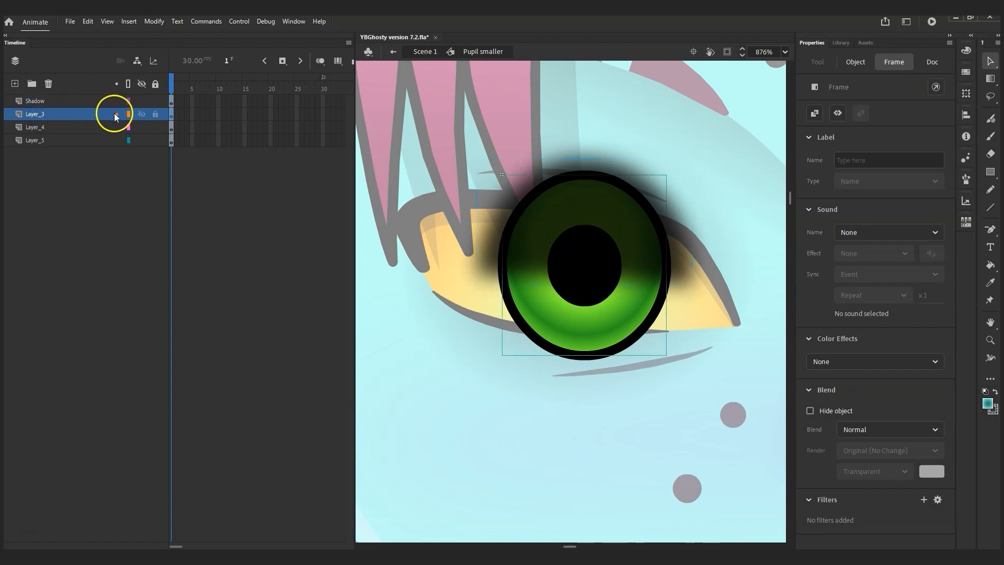
double_click(32, 115)
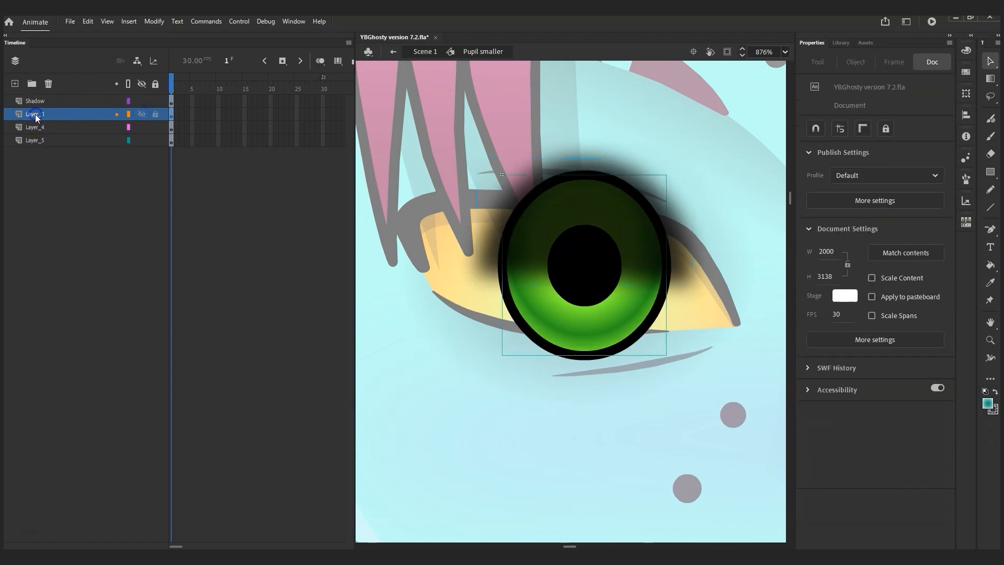
type("Outline")
key("Return")
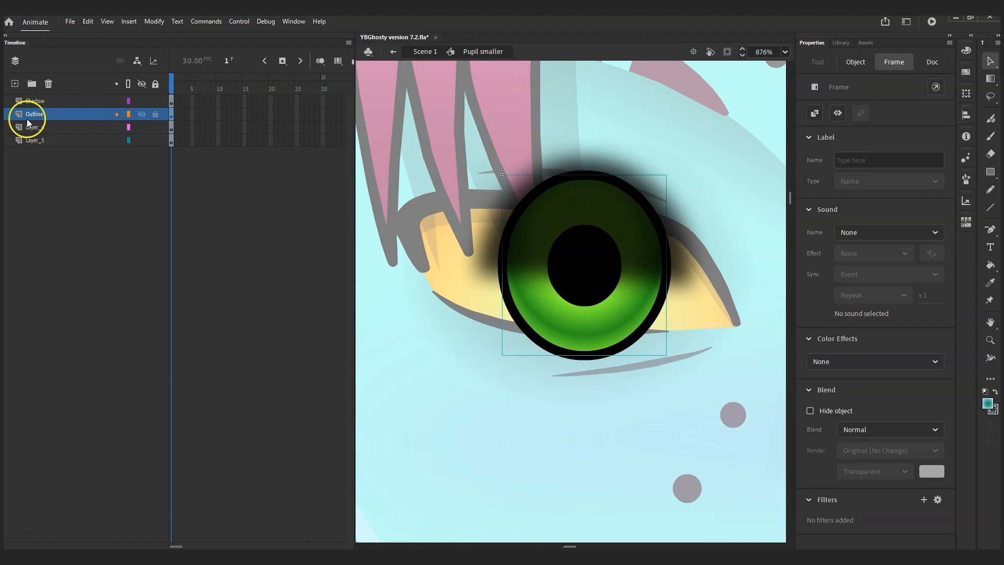
Rename Layer_4 as Centre and Layer_5 as Fill.
left_click(35, 129)
double_click(34, 127)
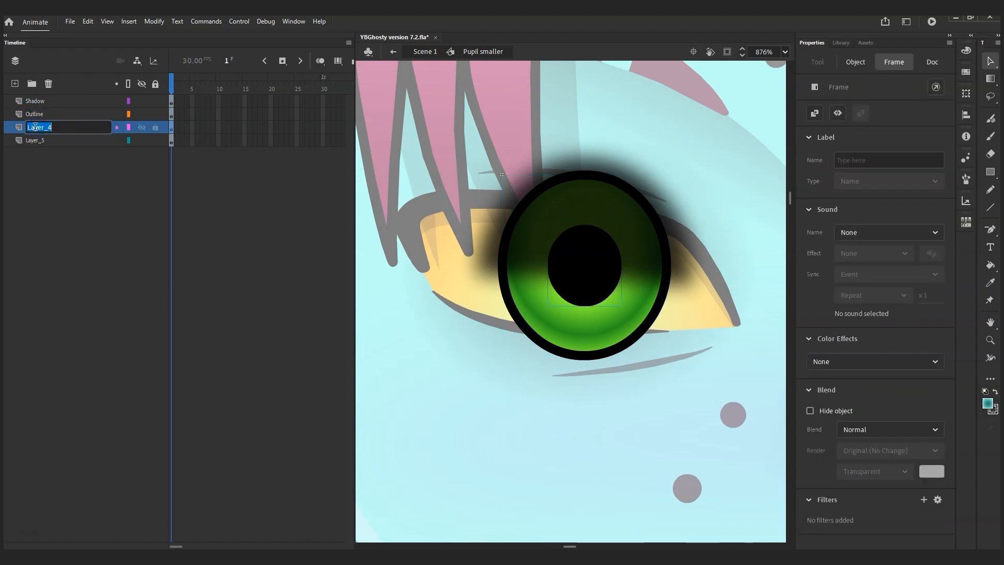
type("Centre")
key("Return")
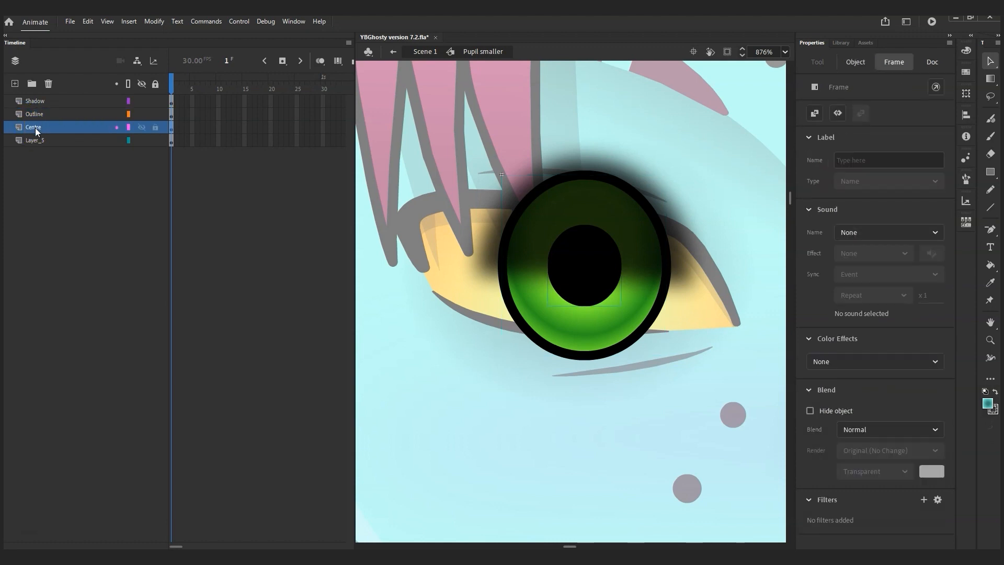
left_click(37, 142)
double_click(36, 141)
type("Fill")
key("Return")
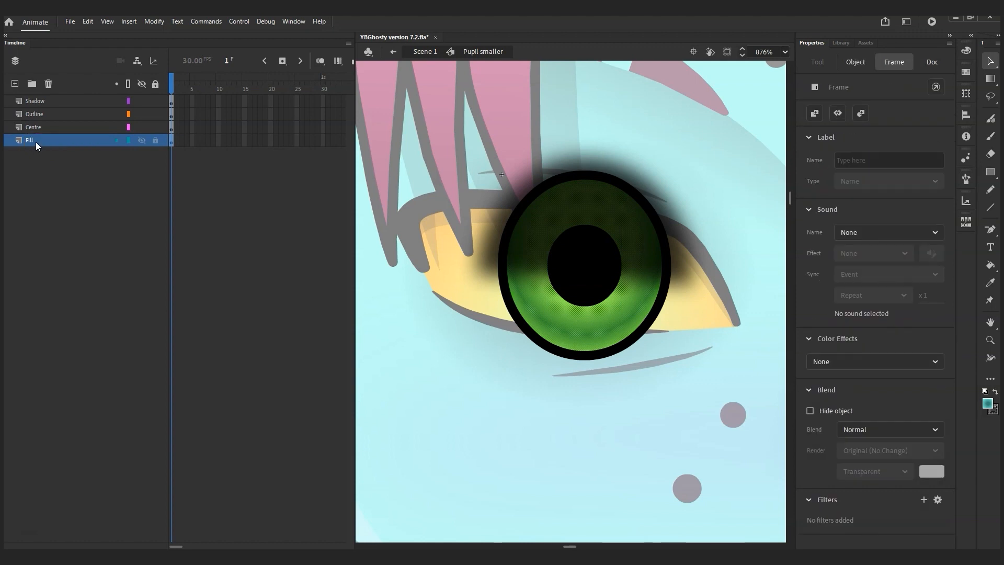
Duplicate the Fill layer, move the copy above Shadow, and rename it Mask.
right_click(36, 143)
left_click(101, 261)
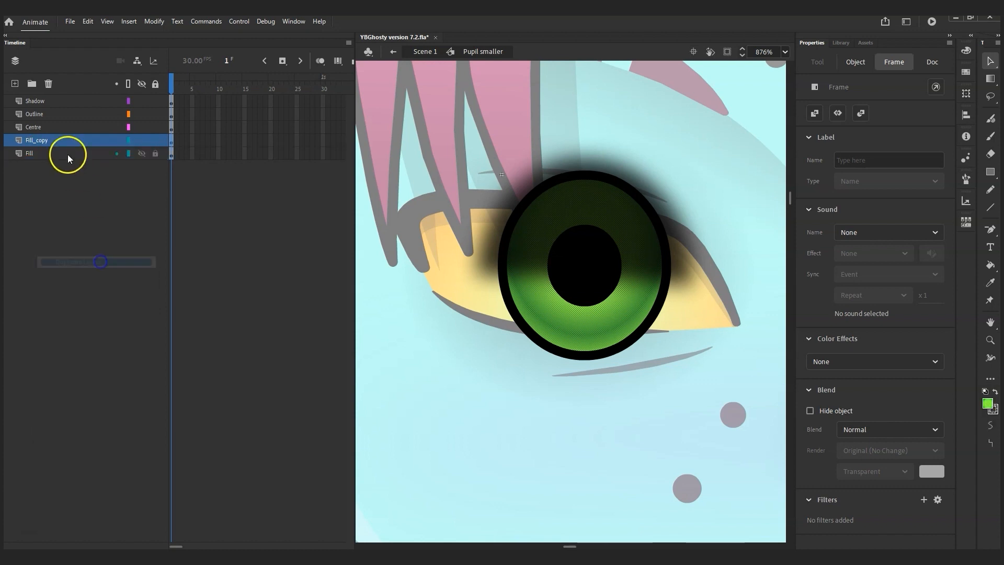
left_click_drag(55, 140, 58, 100)
double_click(43, 101)
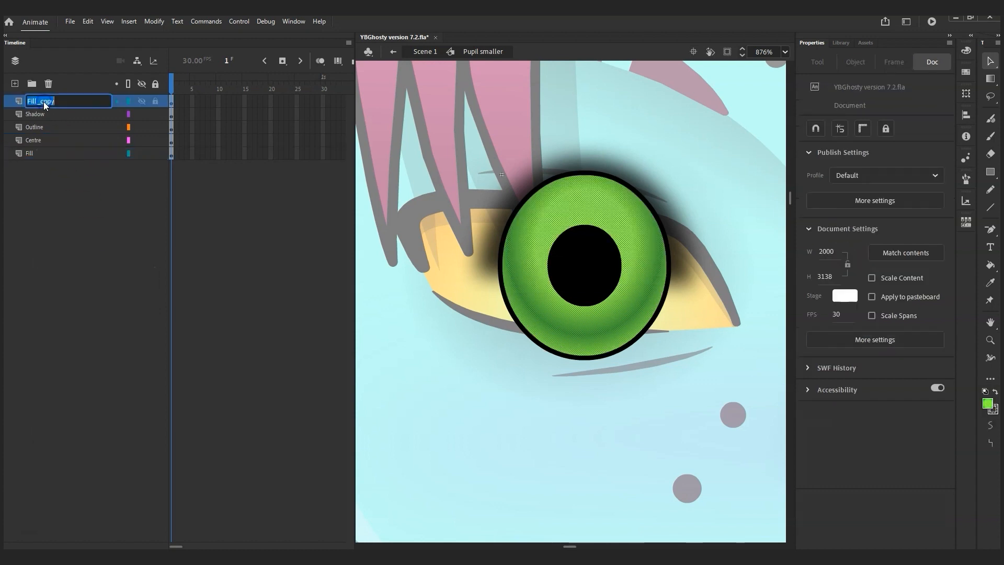
type("Mask")
key("Return")
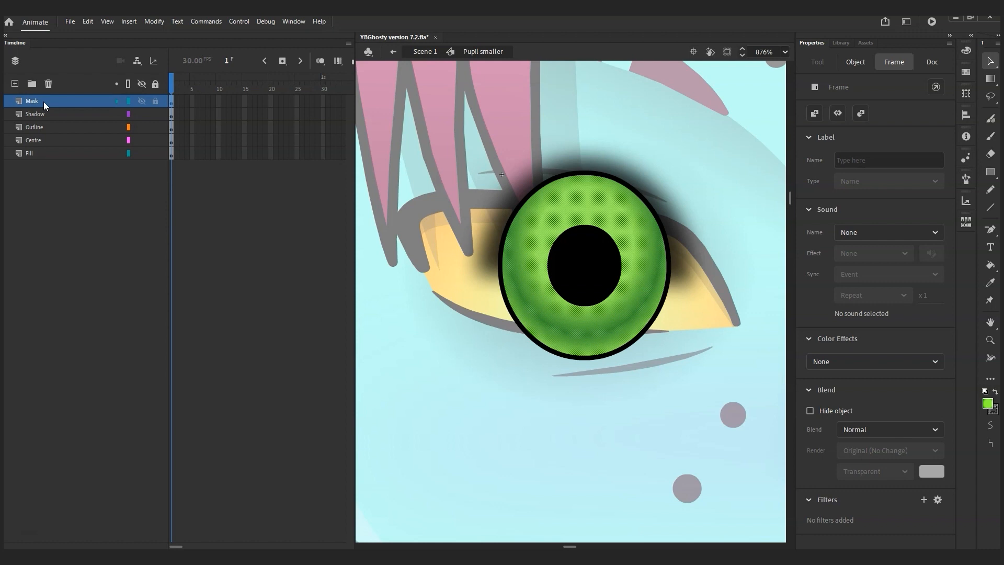
Hide all layers except Mask and fill the hole in its green ring with the Paint Bucket.
left_click(142, 83)
left_click(142, 102)
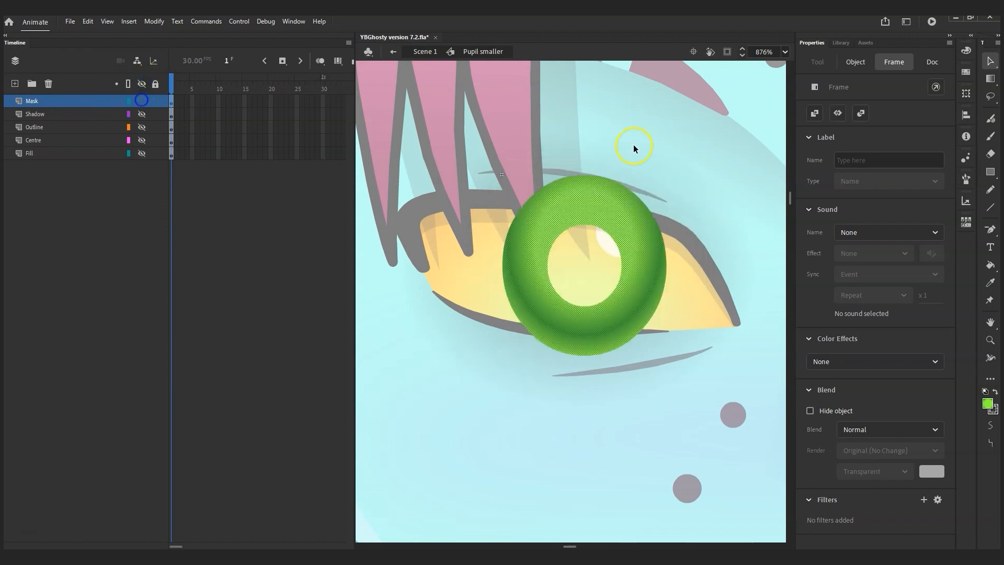
left_click(647, 137)
left_click(988, 281)
left_click(572, 215)
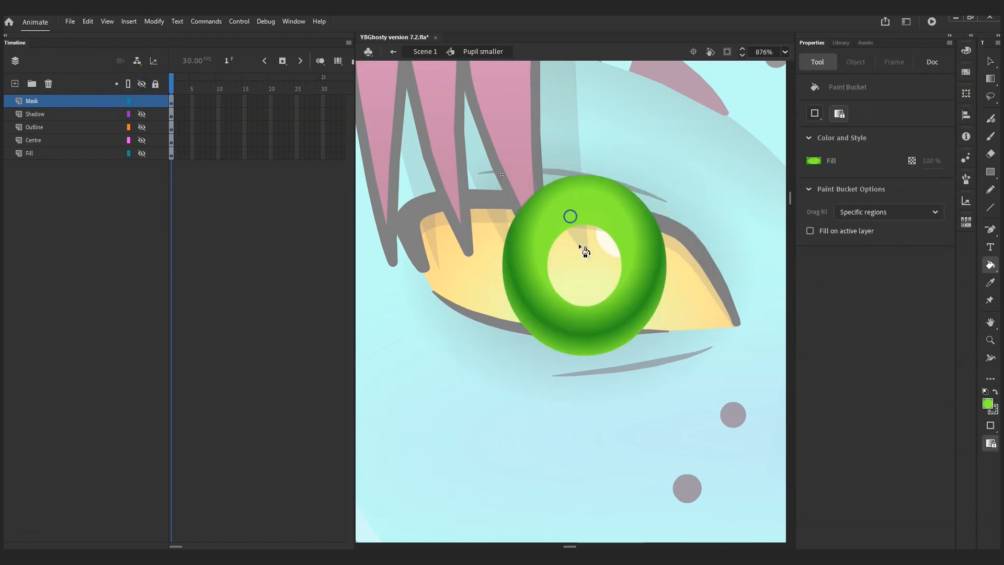
left_click(579, 244)
Recolour the whole Mask shape solid red, #FF0000.
left_click(990, 61)
left_click(636, 249)
left_click(987, 403)
left_click(833, 483)
left_click(828, 485)
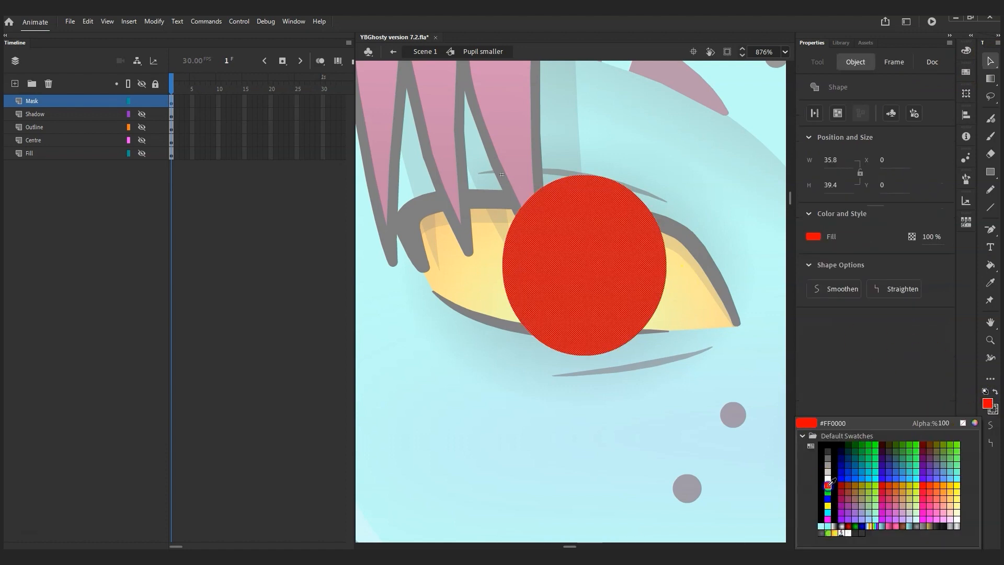
left_click(586, 433)
Turn the Mask layer into a mask over Shadow, with all layers locked and visible.
left_click(155, 112)
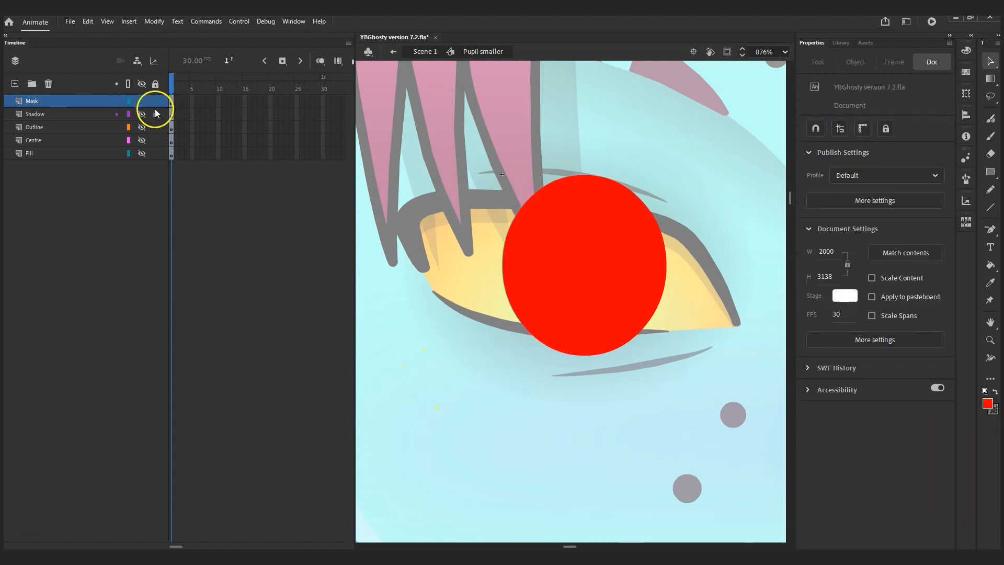
right_click(32, 102)
left_click(62, 289)
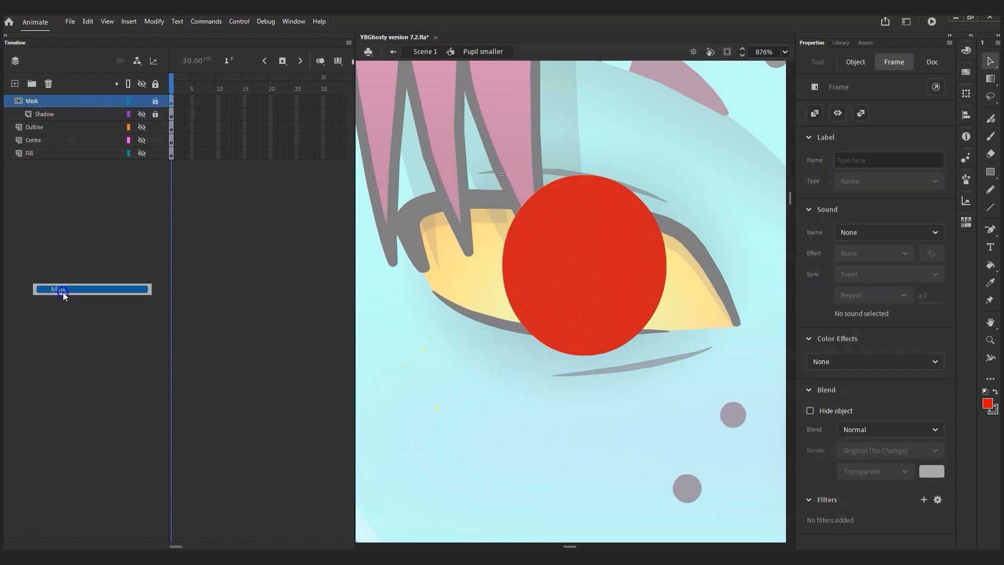
left_click(144, 85)
left_click(154, 84)
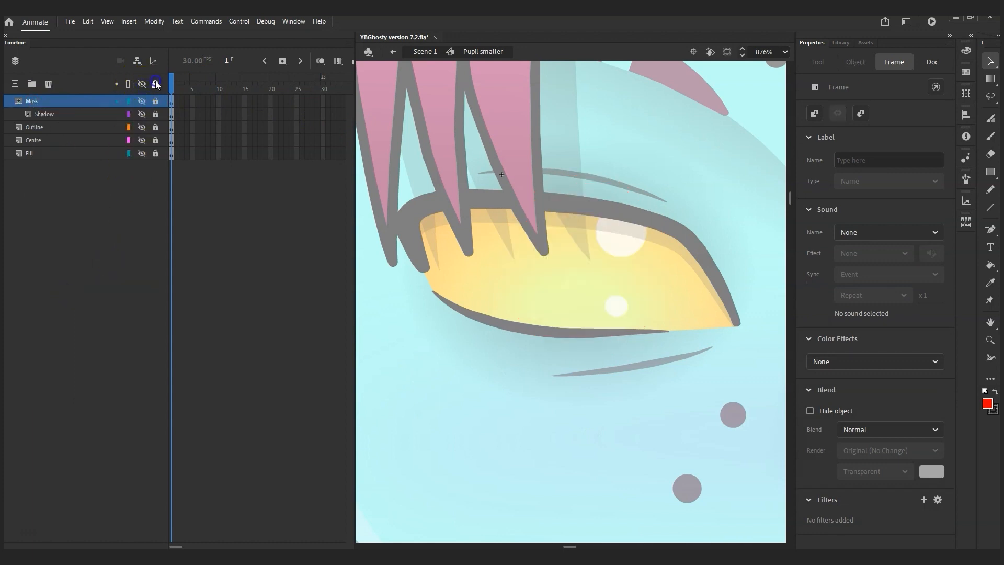
left_click(144, 83)
left_click(456, 157)
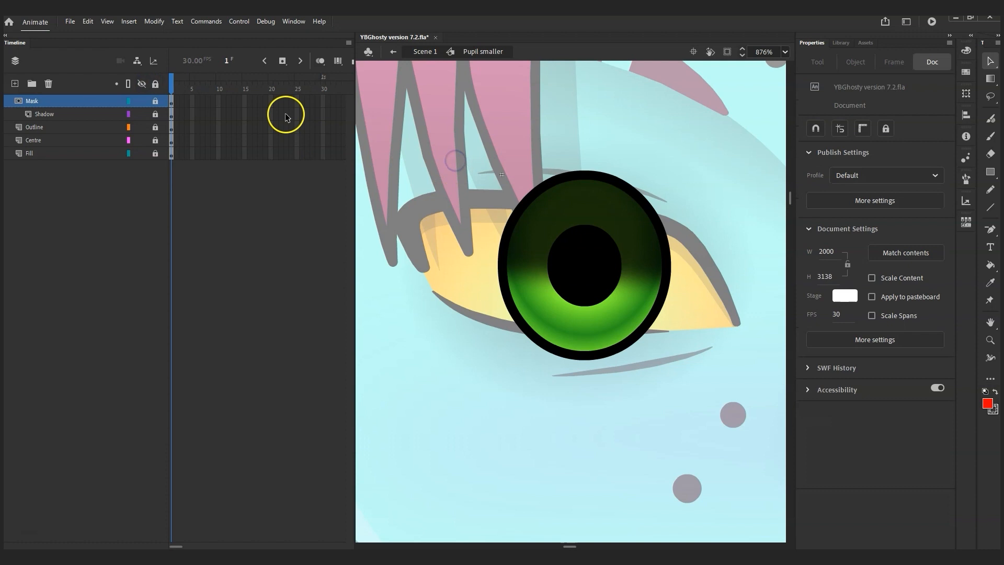
Extend all five layers to frame 6 and unlock them all at frame 1.
left_click_drag(198, 102, 195, 161)
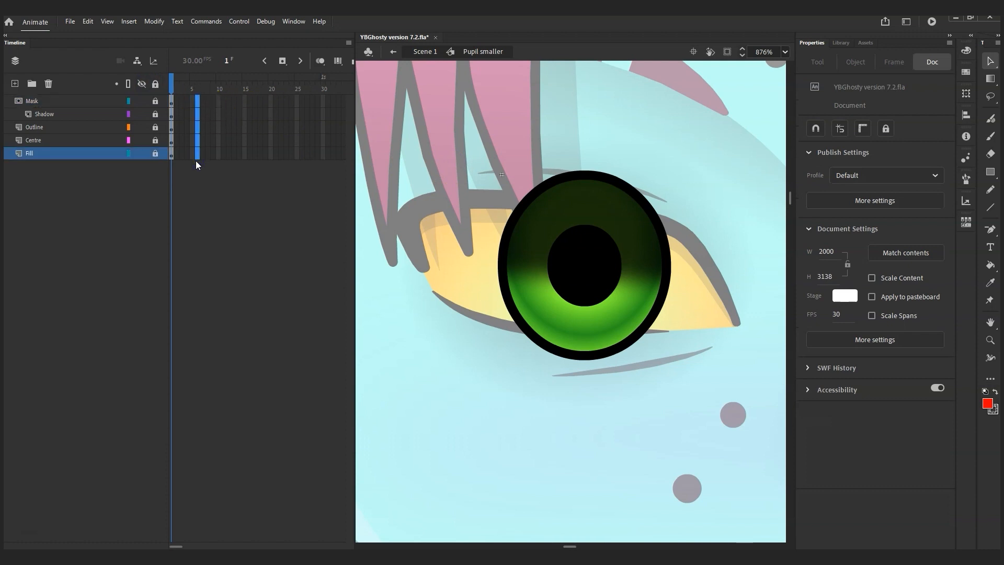
key("F5")
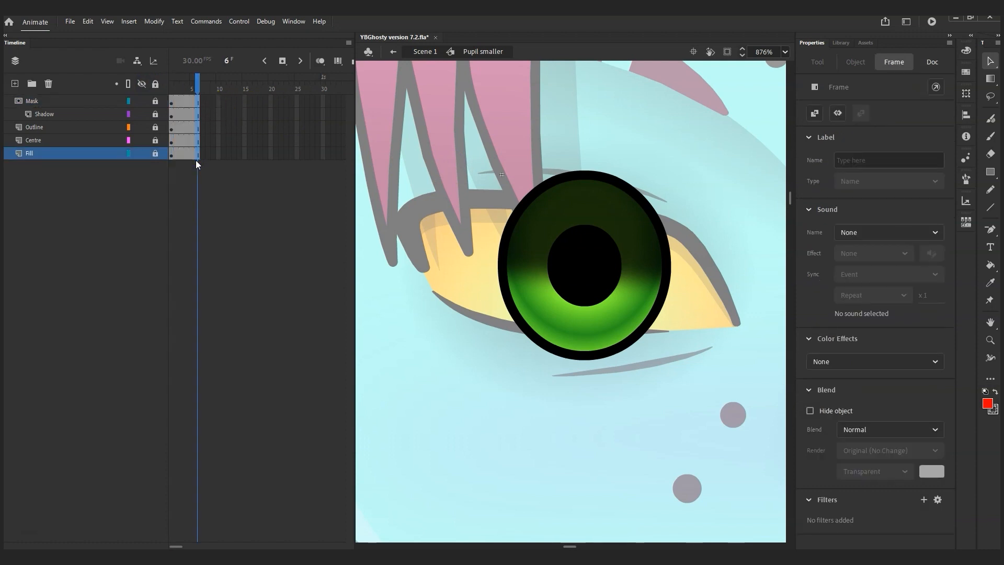
left_click(171, 96)
left_click_drag(430, 114, 764, 475)
left_click_drag(156, 101, 157, 156)
left_click(466, 134)
left_click(571, 248)
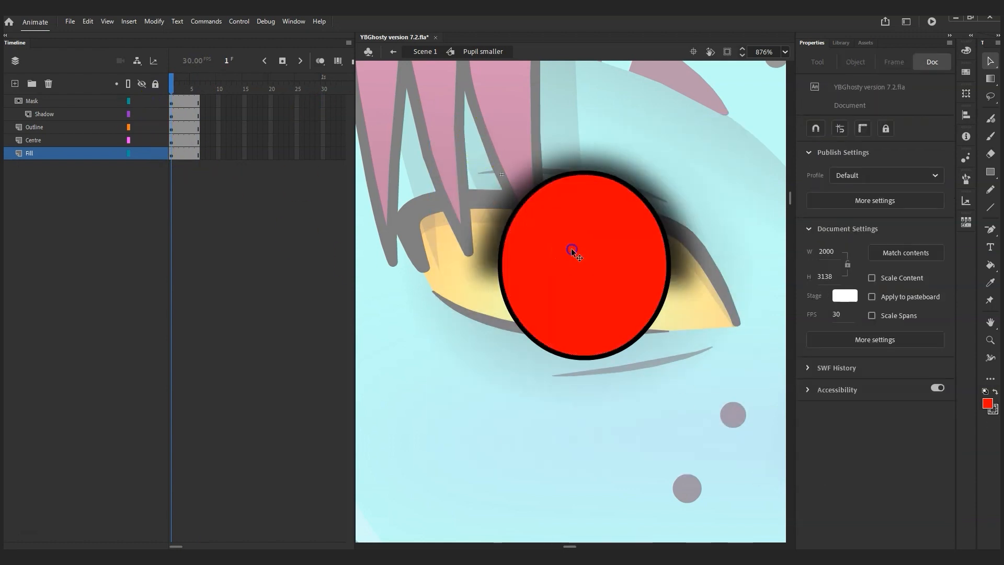
Create a shape tween on the Mask layer and display that layer as outlines.
left_click(171, 104)
right_click(172, 106)
left_click(220, 120)
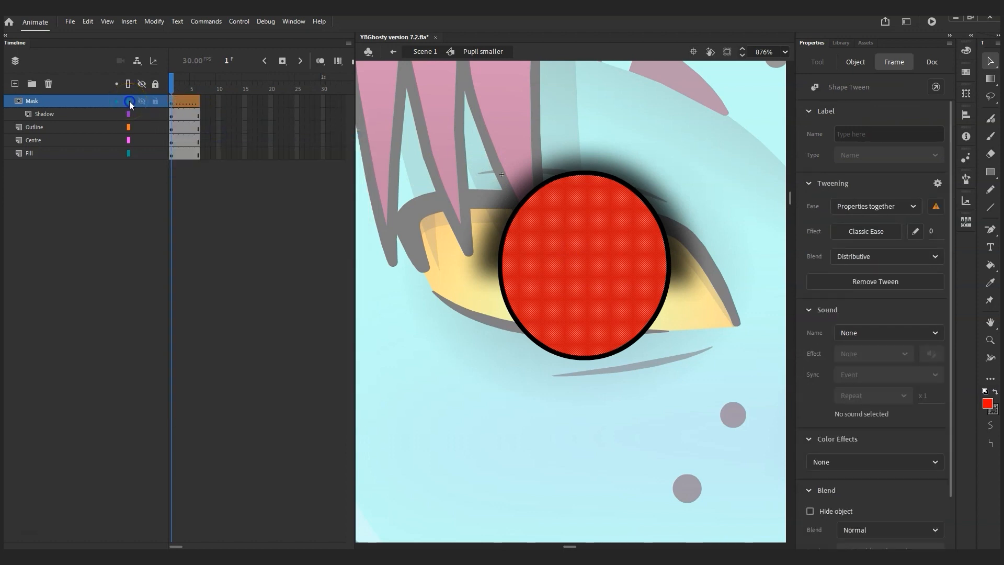
left_click(130, 101)
Create a classic tween on the Shadow layer's frame span.
left_click(553, 227)
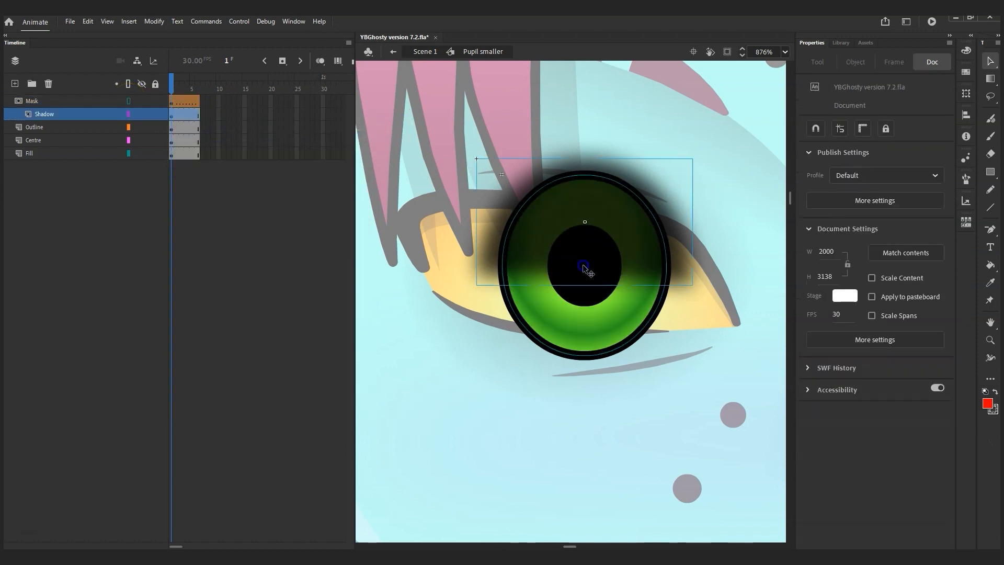
left_click(184, 118)
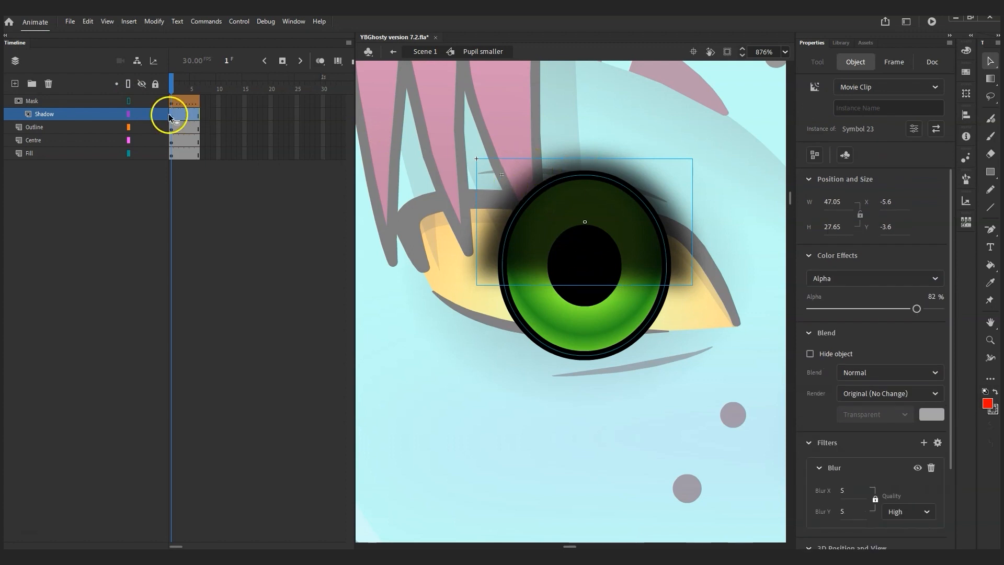
right_click(171, 115)
left_click(224, 122)
left_click(669, 197)
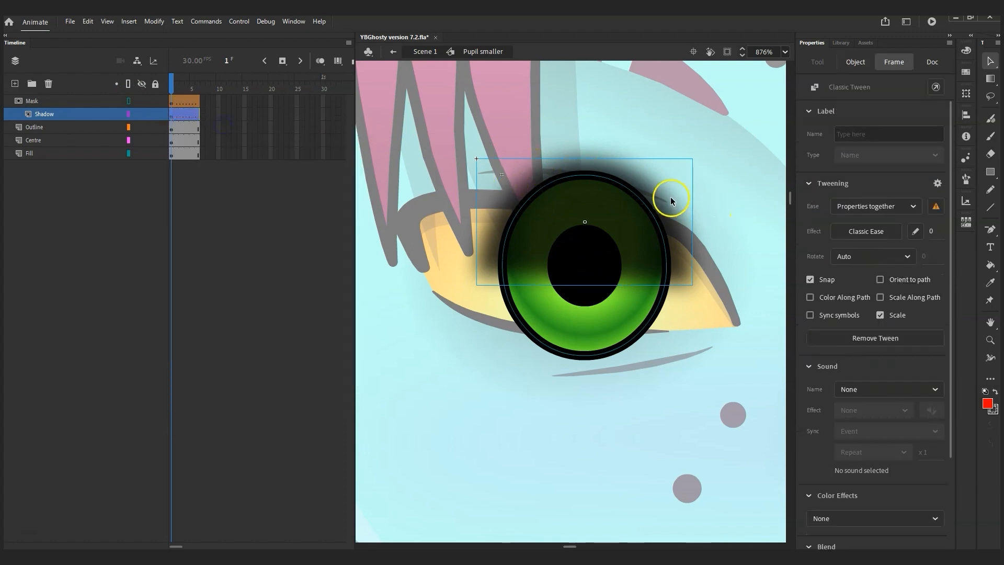
Create classic tweens on the Centre and Outline layers' frame spans.
left_click(549, 316)
left_click(550, 351)
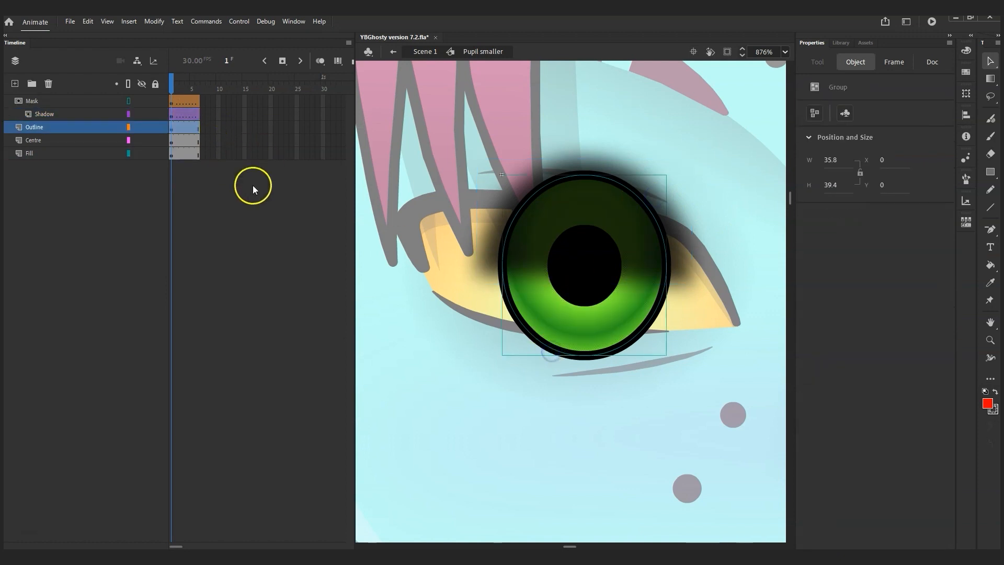
right_click(171, 141)
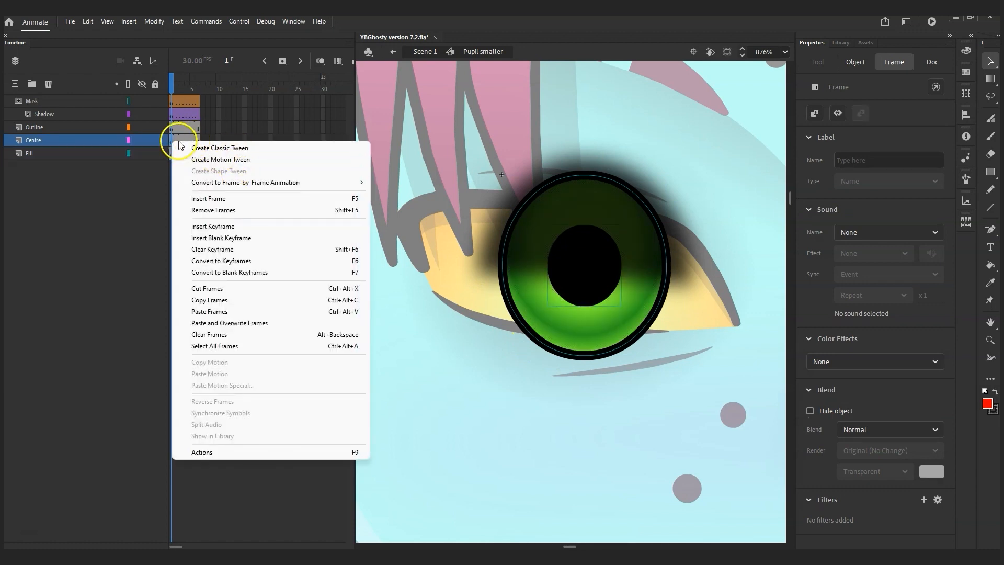
left_click(219, 150)
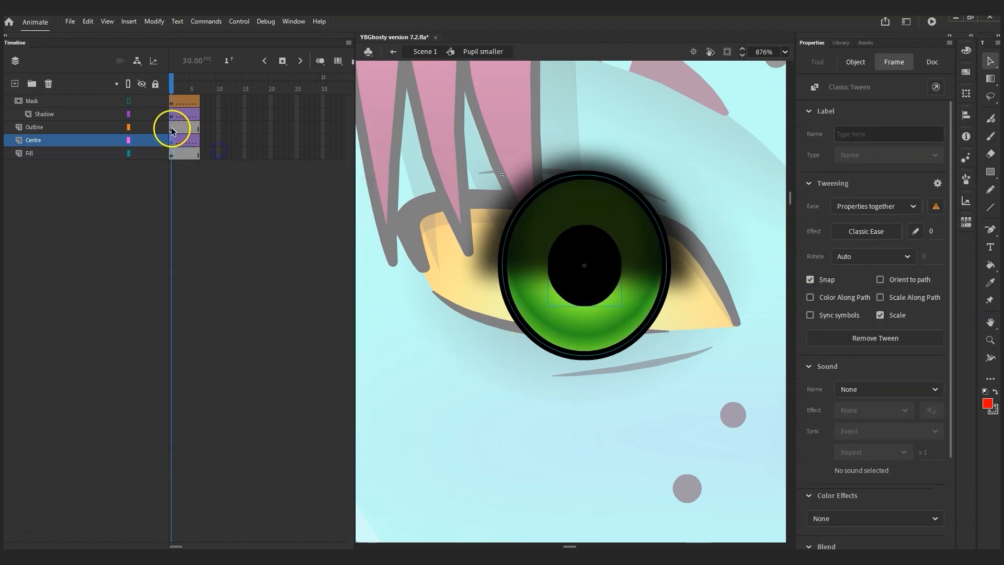
left_click(171, 128)
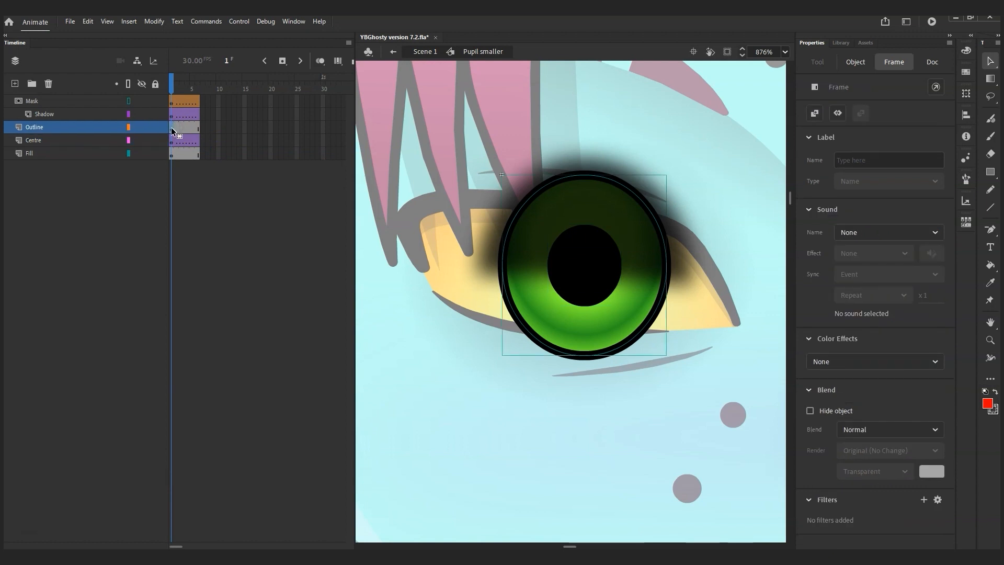
right_click(171, 128)
left_click(232, 137)
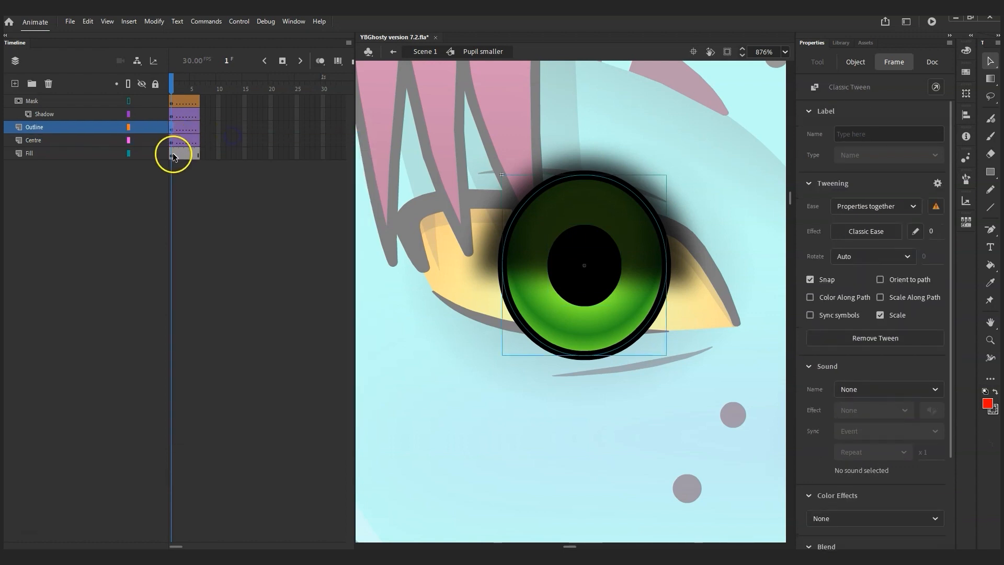
Create a shape tween on the Fill layer and insert keyframes at frame 6 on all five layers.
left_click(172, 153)
right_click(172, 153)
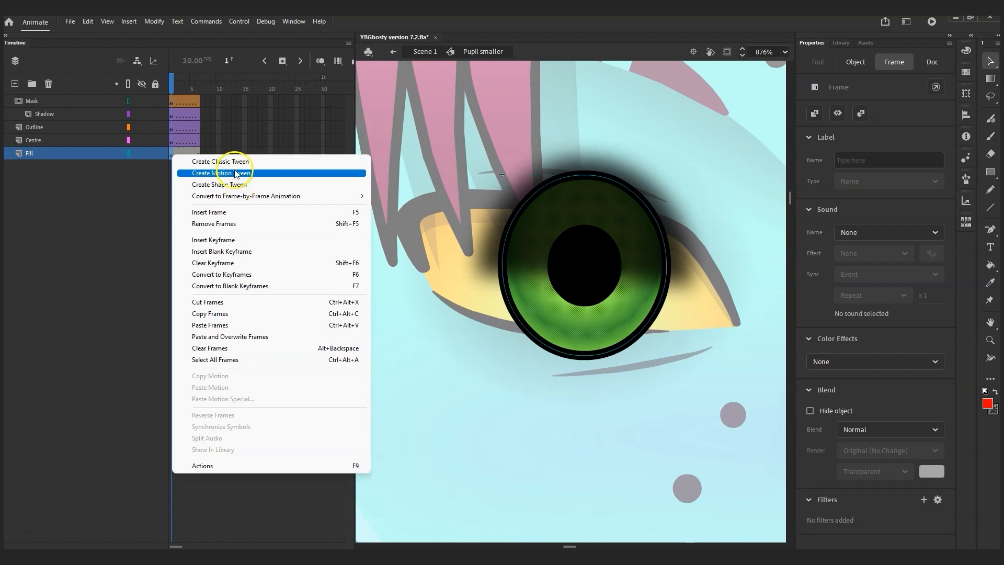
left_click(233, 184)
left_click_drag(197, 101, 199, 155)
right_click(199, 154)
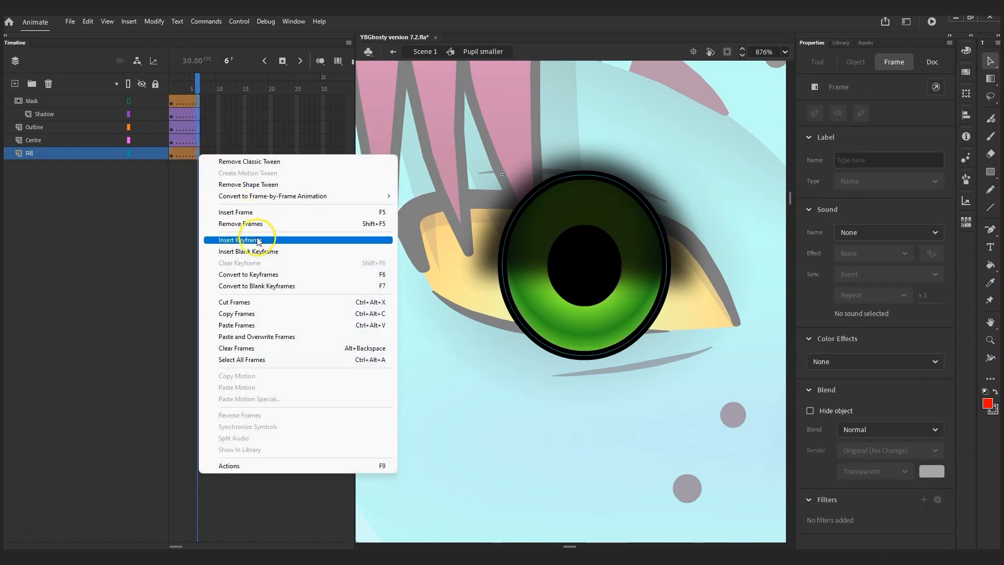
left_click(240, 239)
Apply a Cubic Ease-In-Out to the Mask layer's shape tween.
left_click(173, 100)
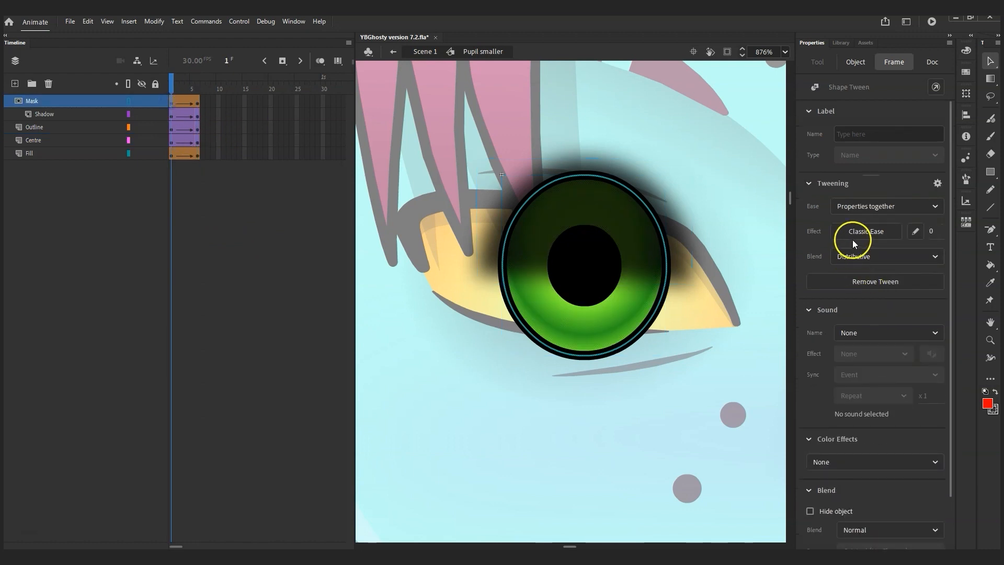
left_click(851, 240)
left_click(639, 318)
double_click(691, 264)
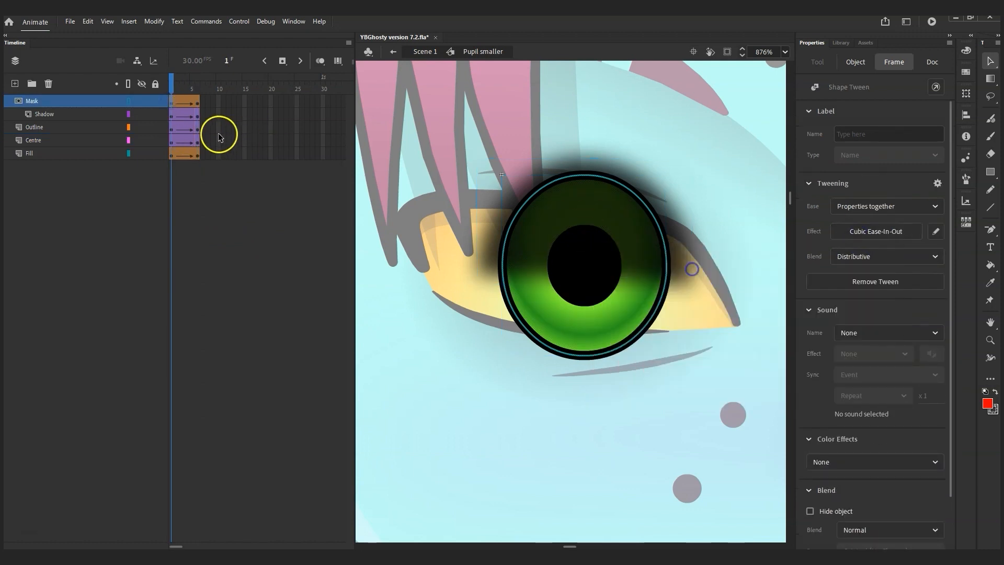
Apply a Cubic Ease-In-Out to the classic tweens of the Shadow, Outline and Centre layers.
left_click(171, 139)
left_click(862, 231)
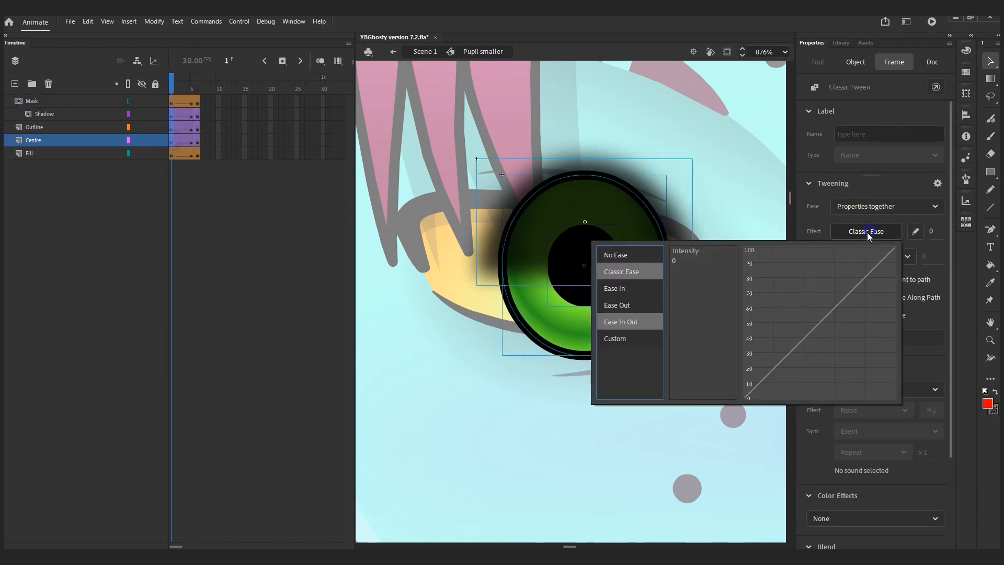
left_click(622, 322)
double_click(692, 271)
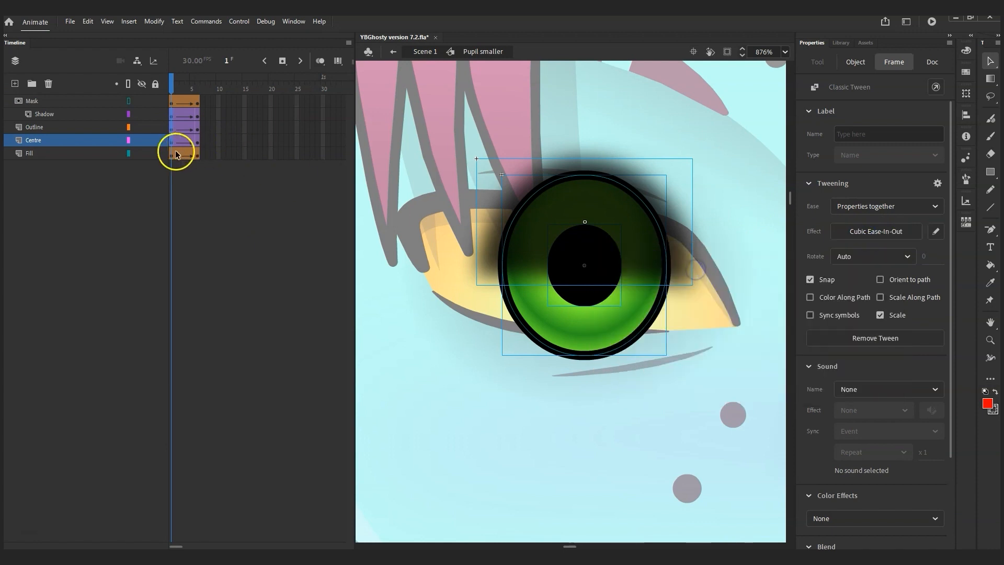
Apply a Cubic Ease-In-Out to the Fill layer's shape tween.
left_click(172, 153)
left_click(860, 233)
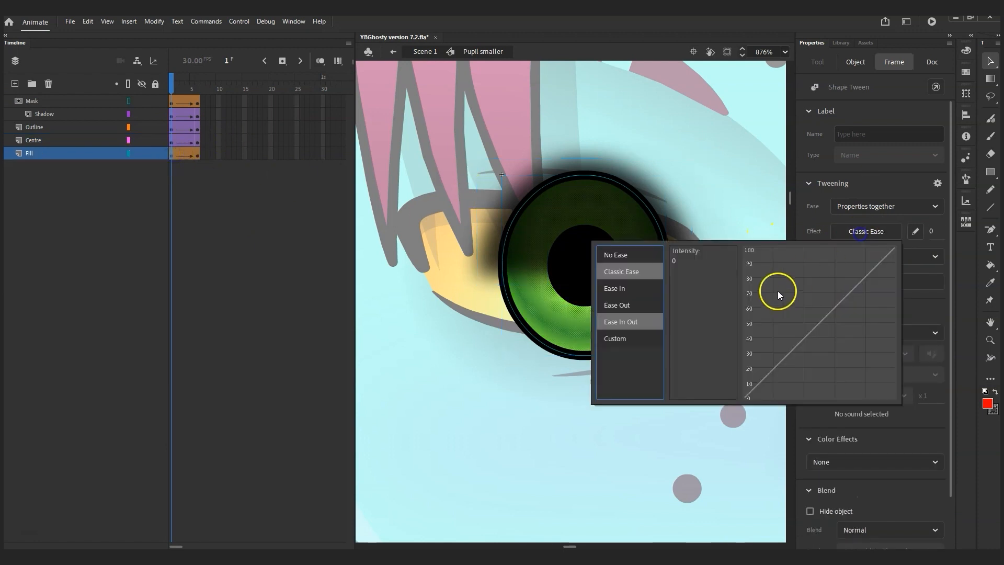
left_click(621, 321)
double_click(683, 271)
On frame 6, scale the black pupil centre down about its middle to about 8.55 by 9.4.
left_click_drag(173, 87, 198, 86)
left_click(610, 266)
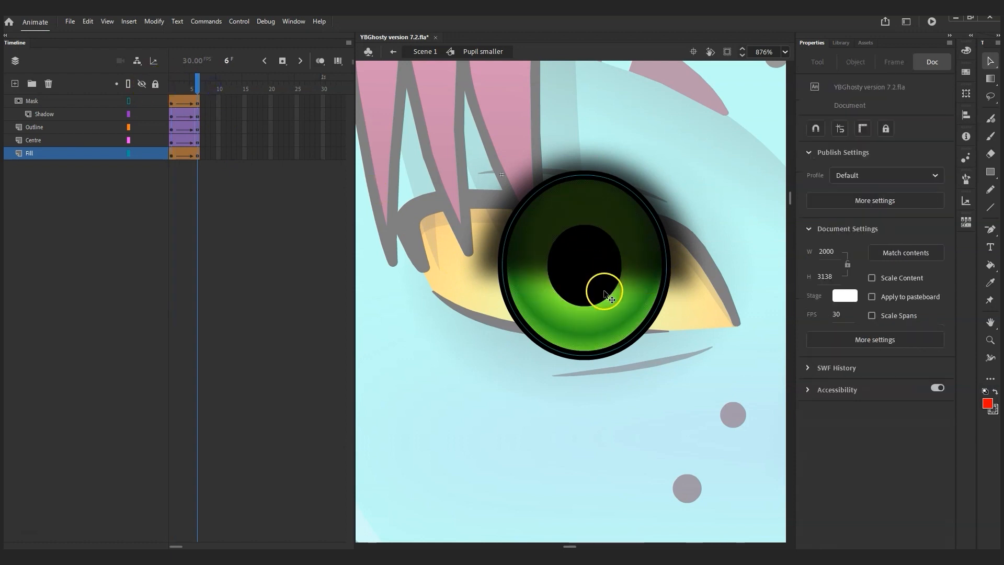
left_click(605, 293)
left_click(990, 78)
left_click(910, 79)
left_click(592, 297)
left_click_drag(621, 225, 608, 243)
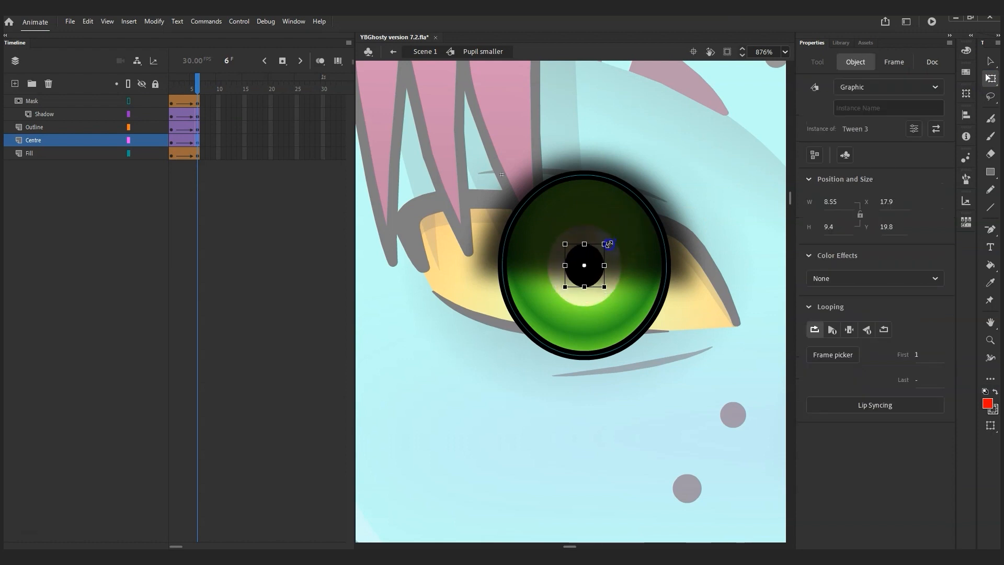
left_click(642, 407)
On frame 6, sample the iris's green and fill the gap around the small pupil centre with it.
left_click(607, 309)
left_click(628, 421)
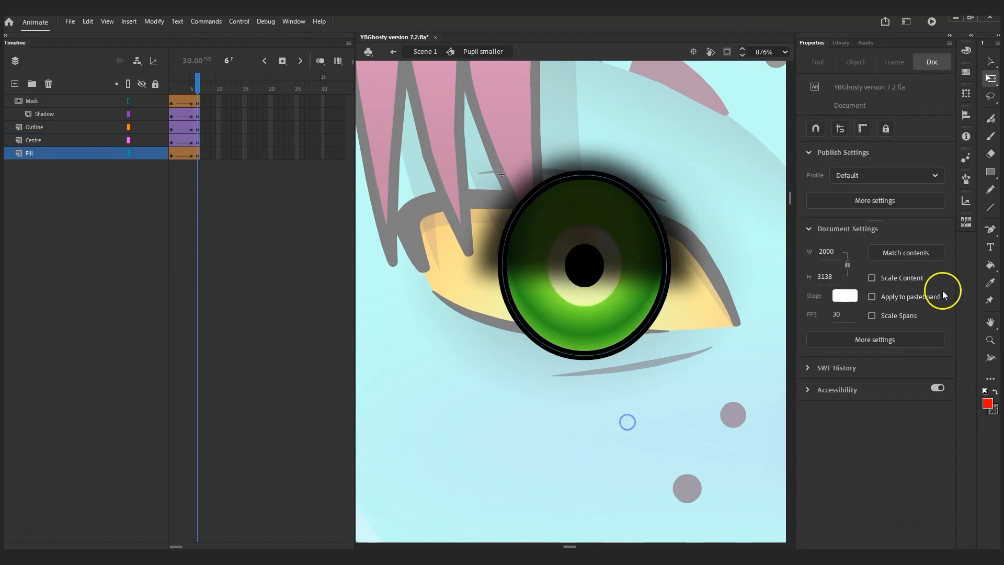
left_click(990, 283)
left_click(596, 301)
left_click(595, 299)
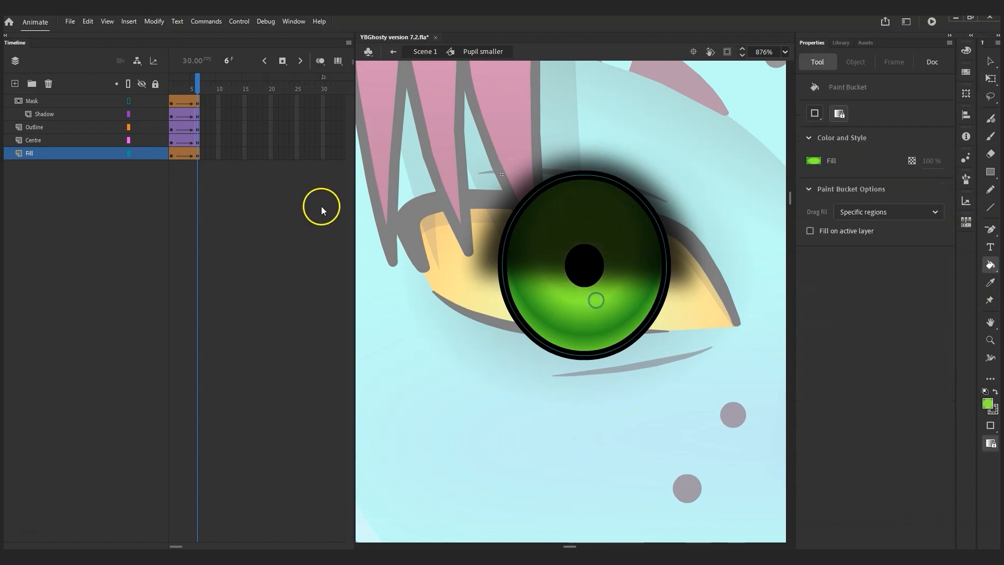
On frame 1, fill the Fill layer's central hole with green while the other layers are temporarily hidden.
left_click(172, 152)
left_click(142, 84)
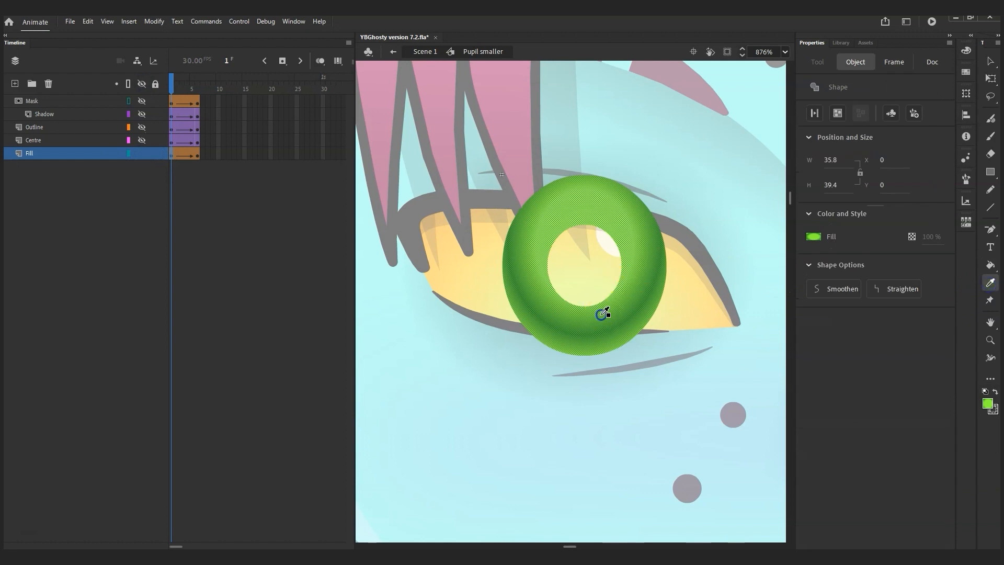
left_click(599, 285)
left_click(142, 84)
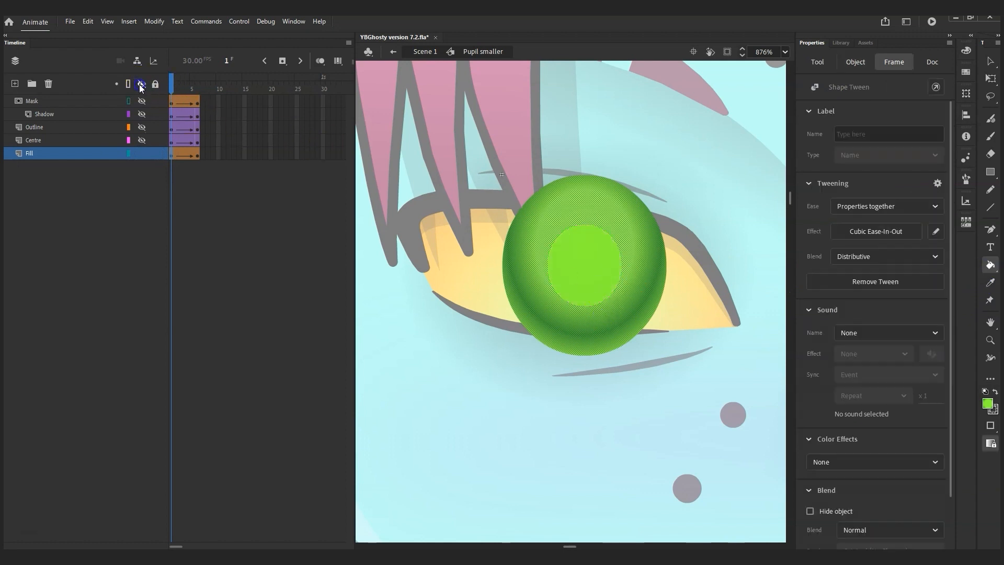
left_click(142, 84)
On frame 6, move the dark green stop of the iris's radial gradient outward.
left_click_drag(171, 82, 197, 82)
left_click(990, 79)
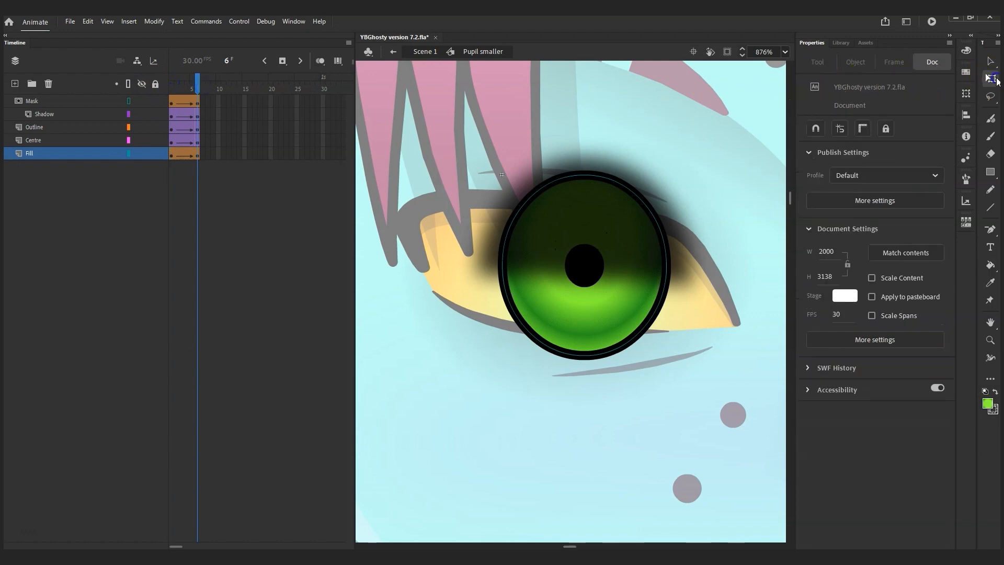
left_click(882, 92)
left_click(608, 312)
left_click(966, 50)
left_click_drag(812, 232, 842, 233)
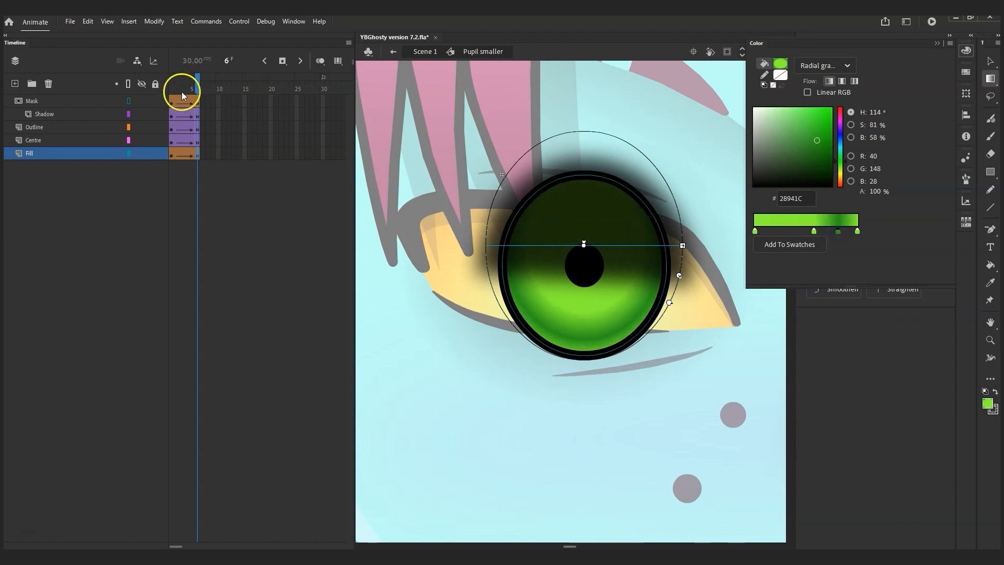
Play back the pupil-shrinking tween with the whole face in view, then return to Scene 1 and scrub its timeline.
left_click_drag(197, 86, 174, 107)
key("ctrl+minus")
key("ctrl+minus")
key("ctrl+minus")
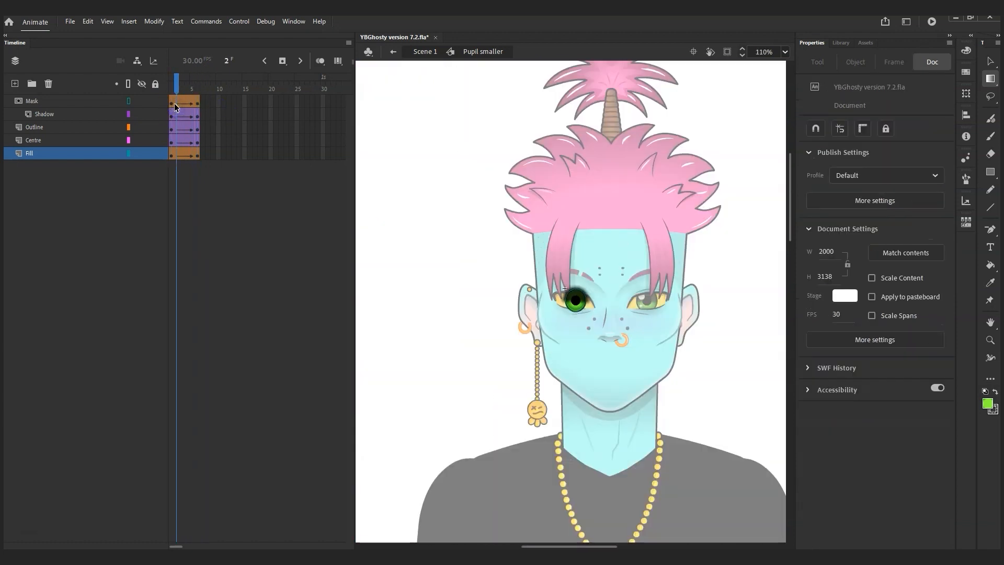
key("Return")
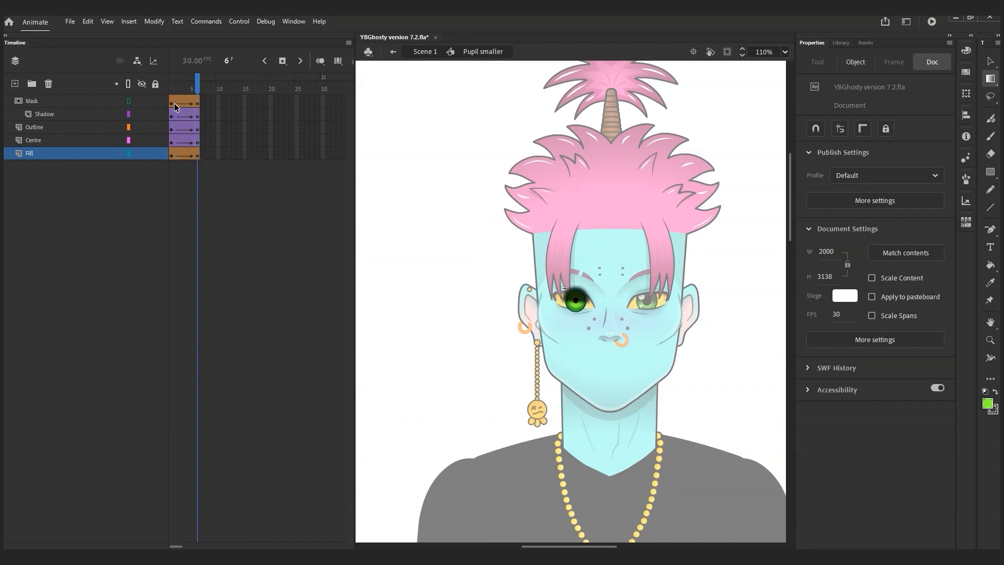
left_click(422, 51)
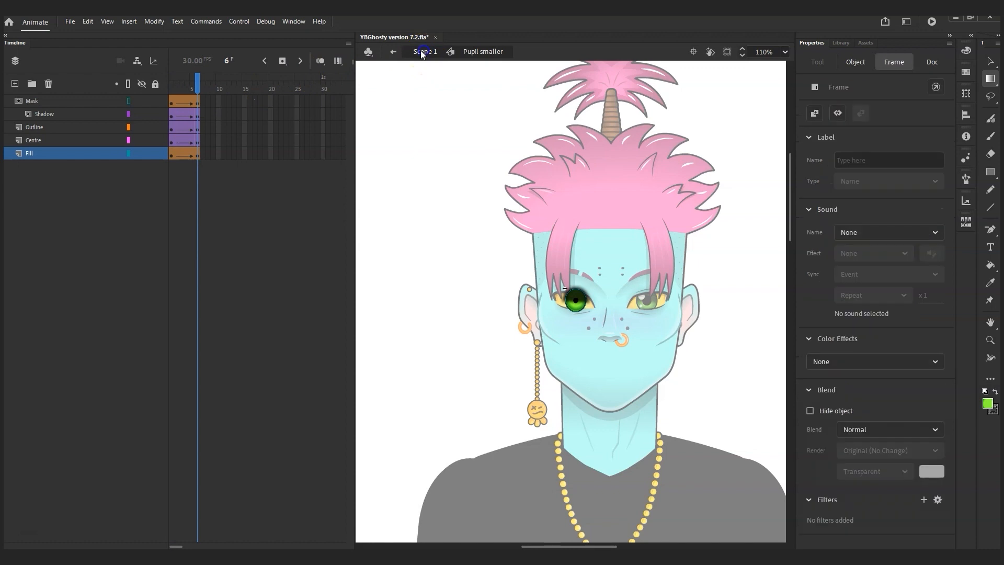
left_click(173, 86)
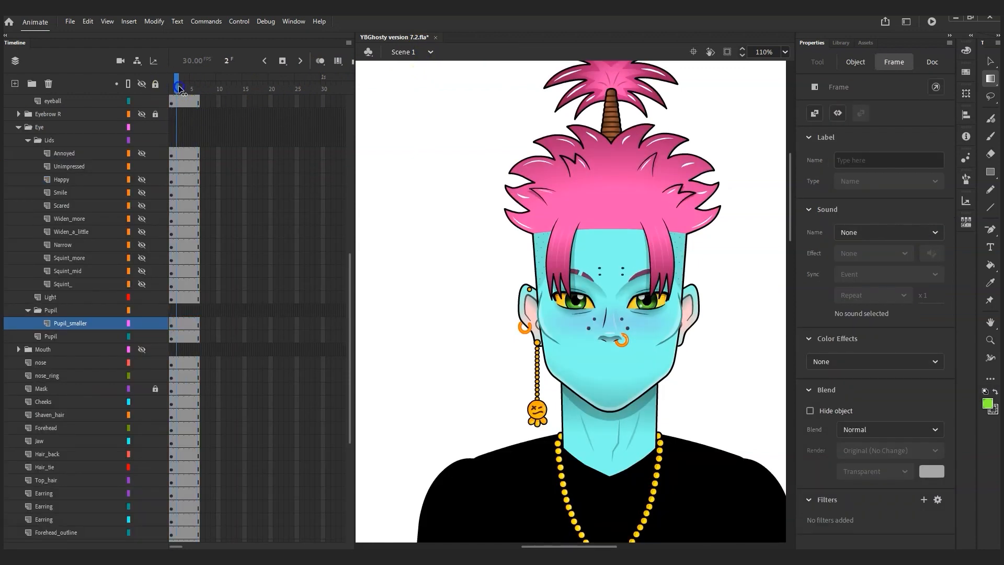
mouse_move(153, 90)
left_mouse_down()
mouse_move(212, 98)
mouse_move(151, 99)
mouse_move(219, 103)
mouse_move(159, 103)
left_mouse_up()
Duplicate the Pupil_smaller layer as Pupil_larger and duplicate its symbol under the name Pupil larger.
left_click(990, 340)
left_click_drag(539, 274, 592, 312)
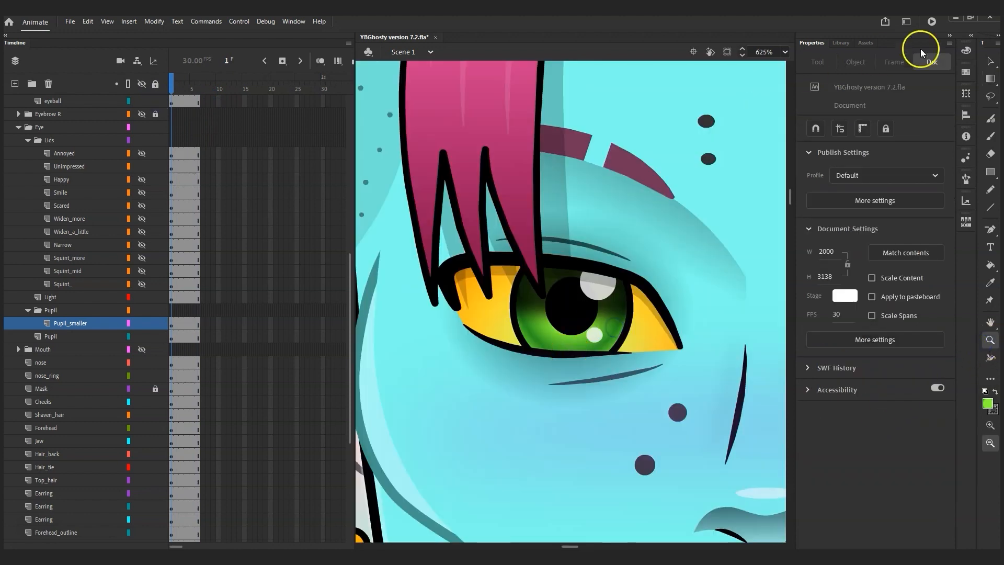
left_click(990, 61)
right_click(68, 323)
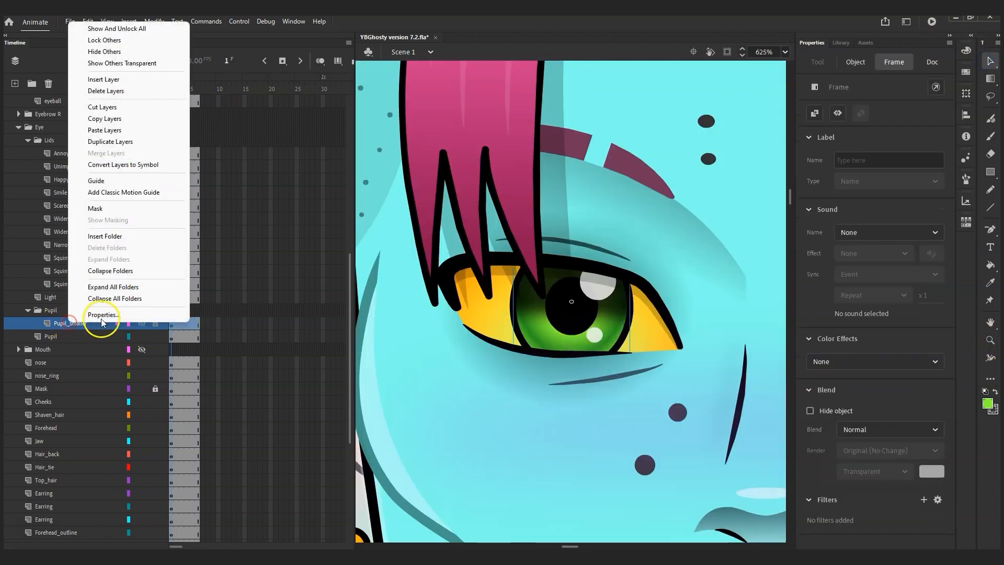
left_click(99, 141)
double_click(80, 324)
type("P")
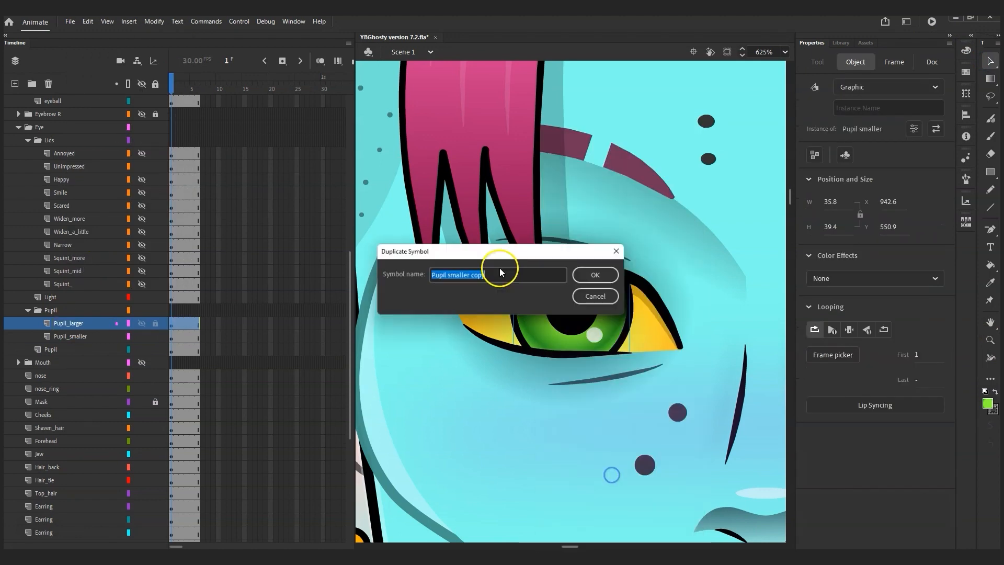
key("Return")
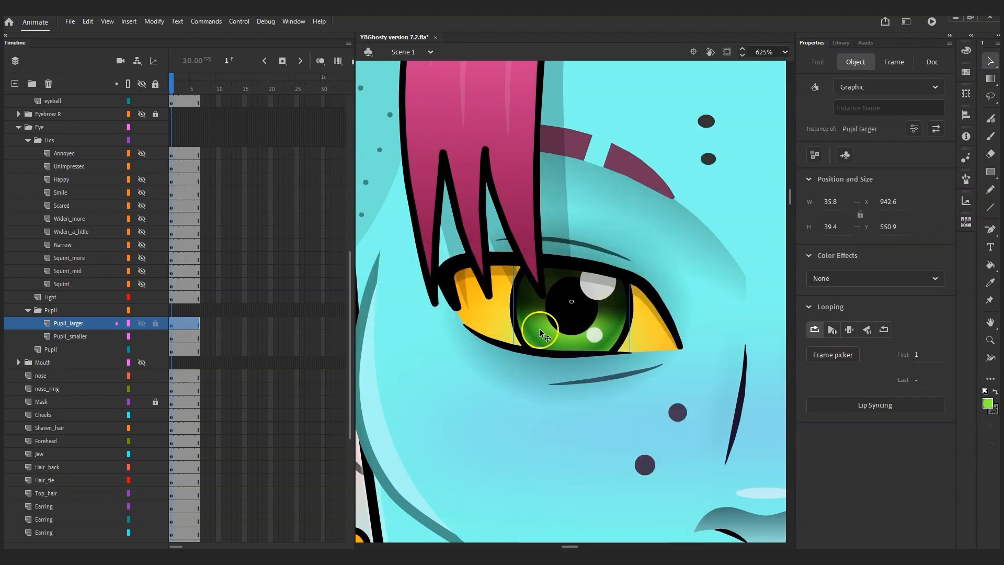
Open the Pupil larger symbol and scale the black pupil on its Centre layer up to about 23.65 by 26.1.
double_click(590, 307)
left_click(196, 140)
right_click(196, 141)
left_click(572, 306)
key("q")
left_click_drag(585, 291, 616, 255)
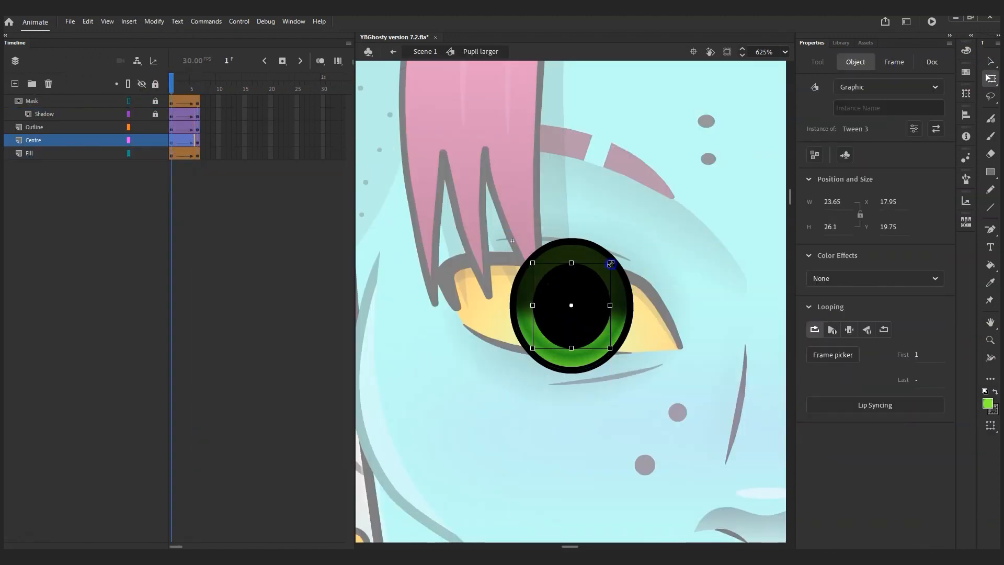
Compare frames 1 and 6 of the Pupil larger symbol, then select the green iris fill on frame 6.
left_click(199, 155)
left_click(172, 142)
left_click(154, 21)
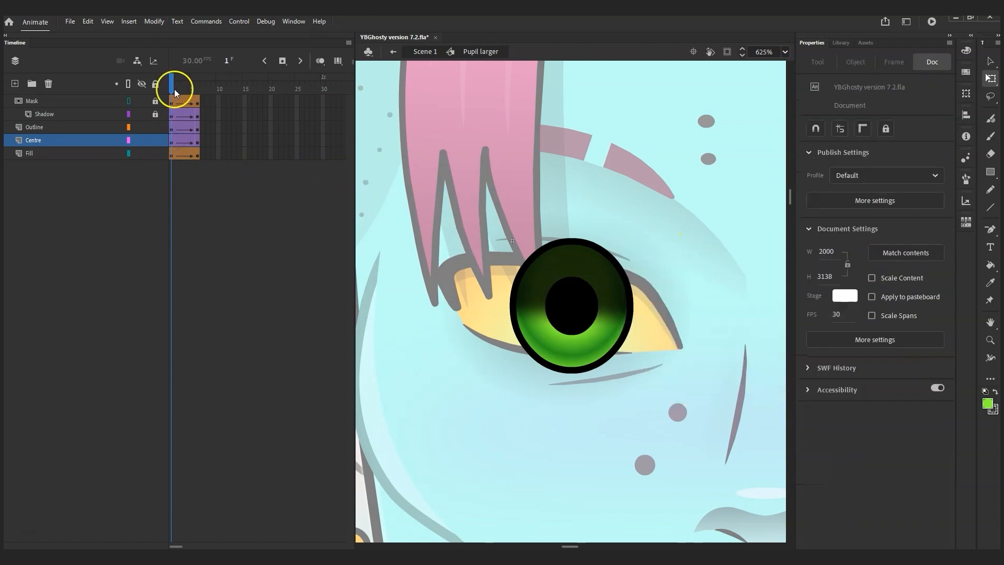
left_click(198, 89)
left_click(587, 352)
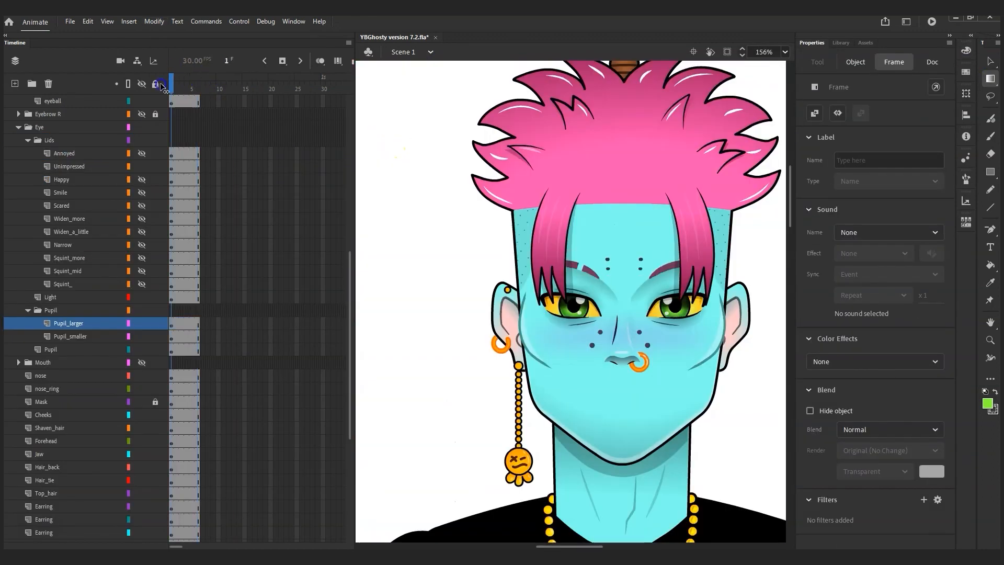
Duplicate the Pupil_smaller layer as Pupil_black_dot and give the copy its own duplicated symbol.
left_click(222, 101)
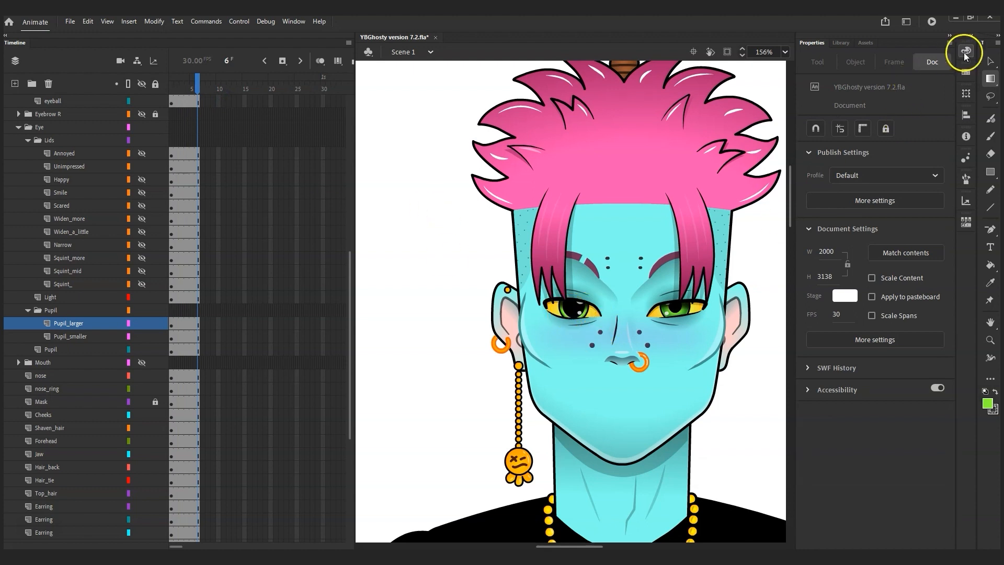
left_click(991, 60)
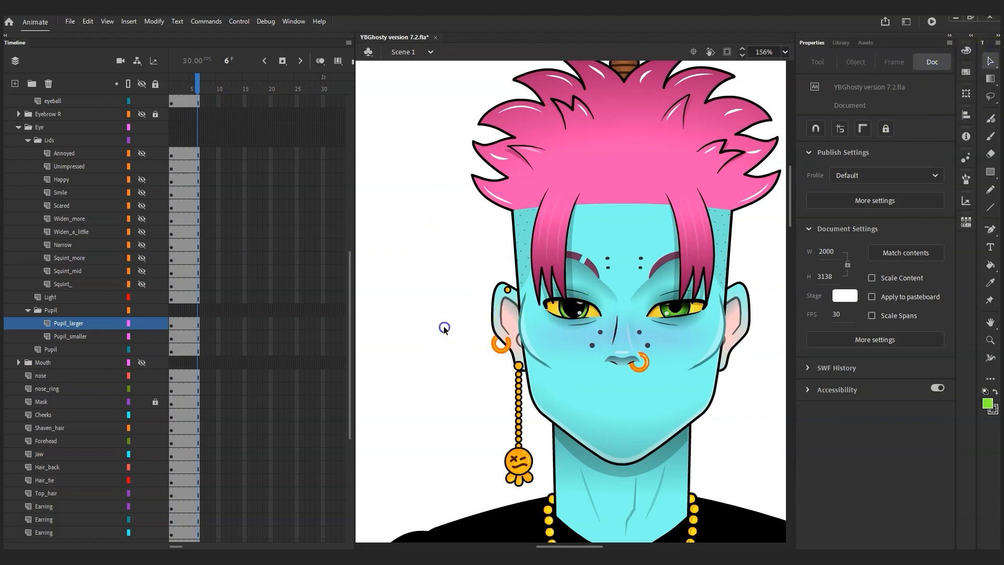
left_click(990, 340)
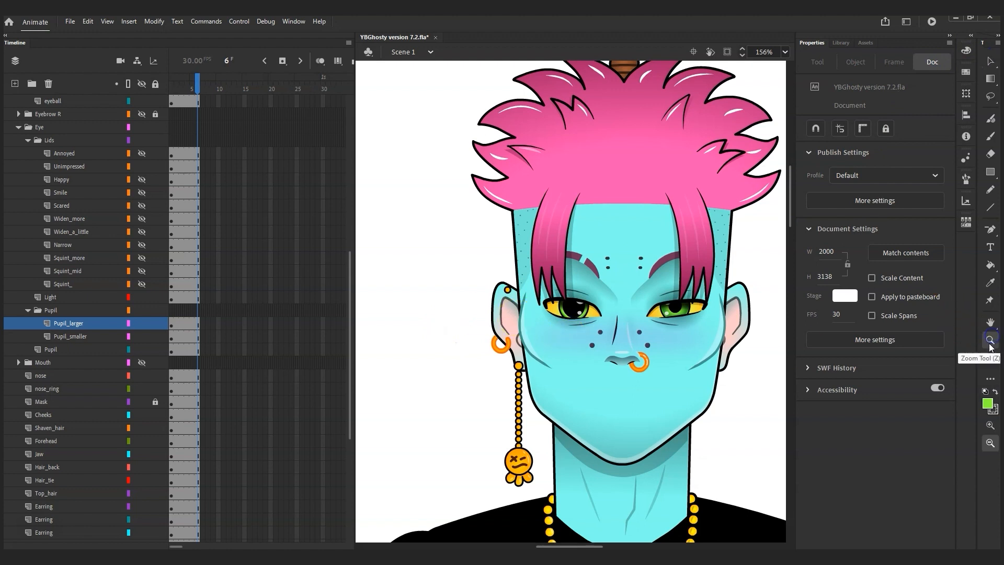
left_click(77, 335)
right_click(76, 337)
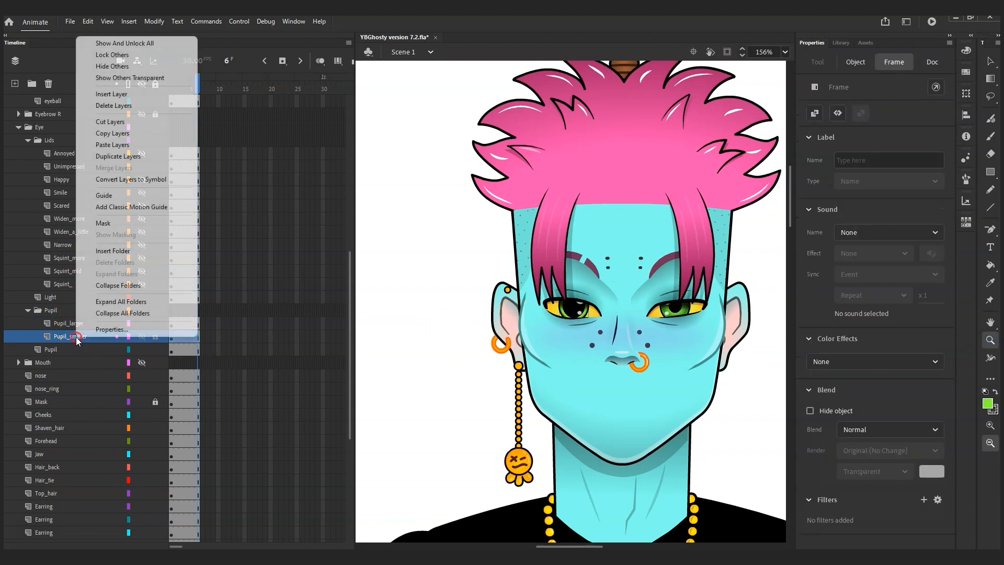
left_click(135, 162)
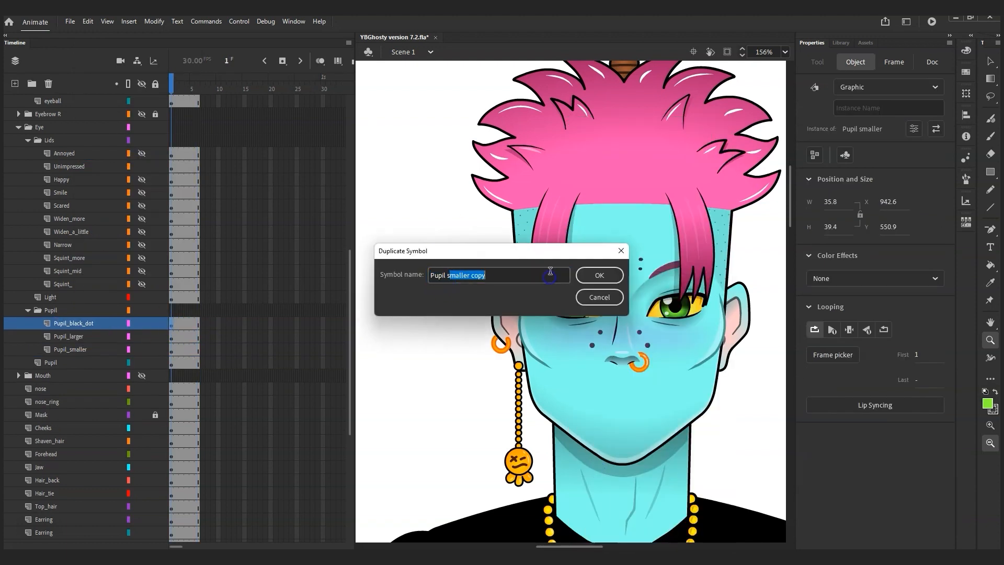
key("Return")
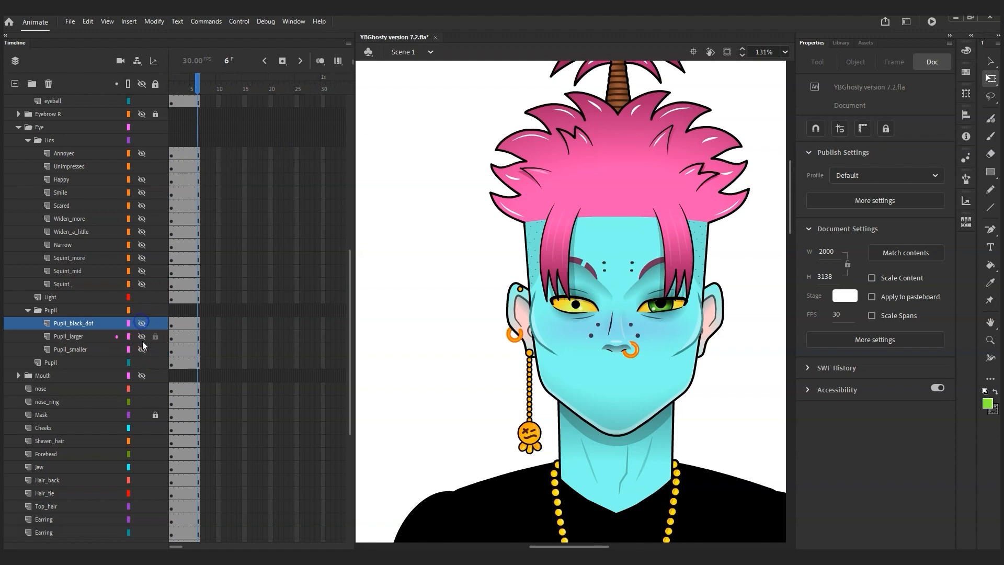
Return to frame 1 and preview the Mouth_Mad mouth between frames 1 and 6 on the main timeline.
left_click_drag(190, 79, 140, 107)
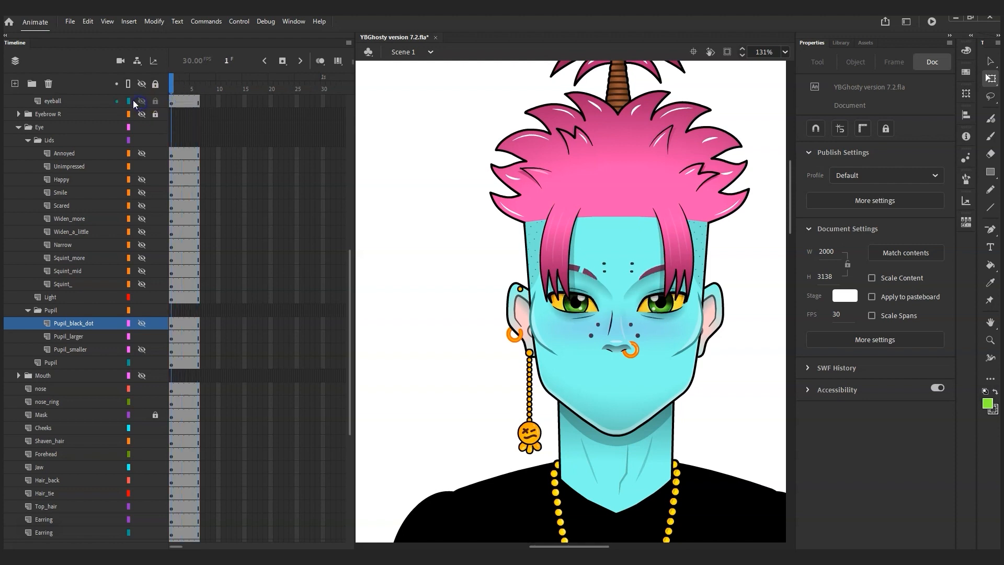
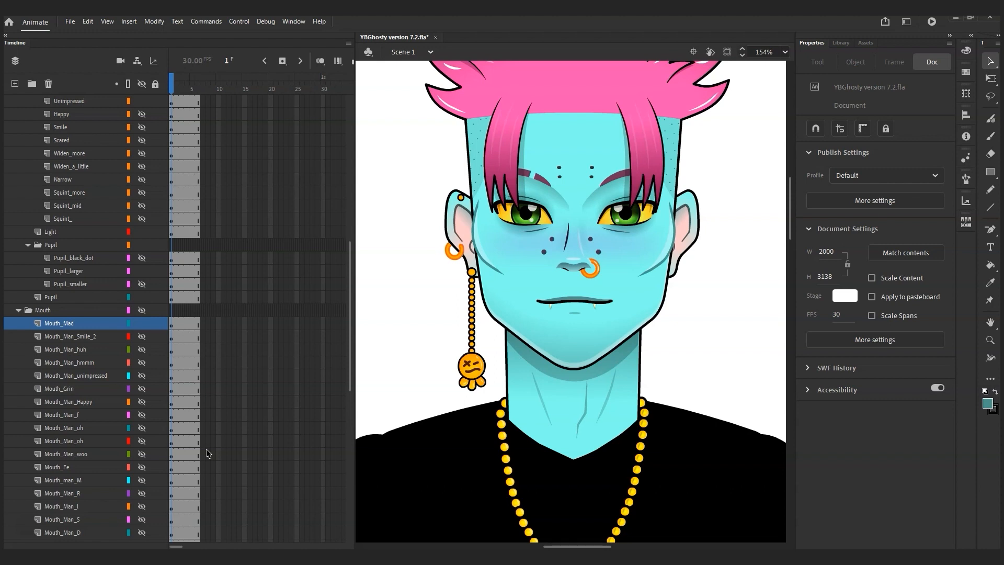
left_click(561, 303)
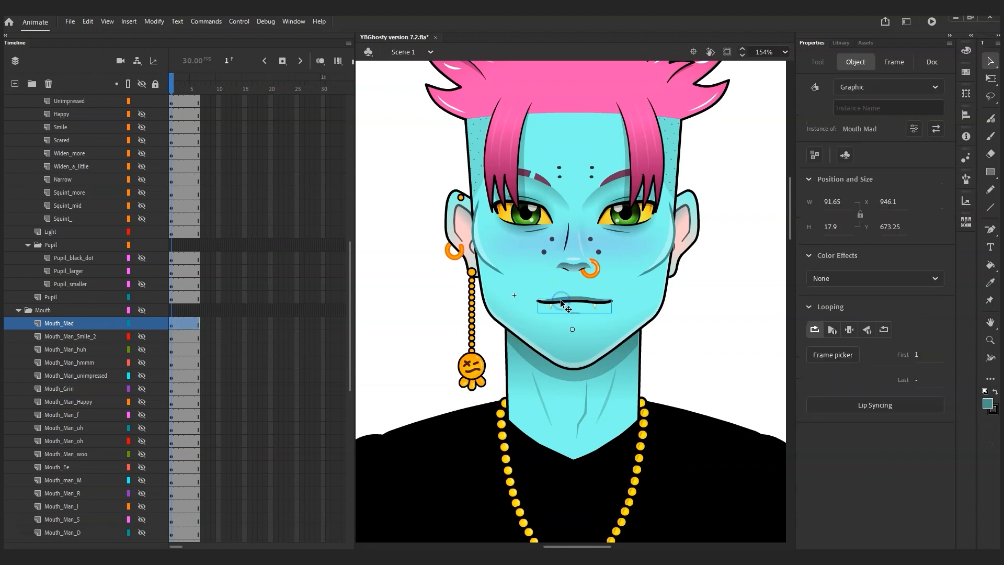
left_click(414, 299)
left_click_drag(178, 82, 155, 86)
left_click(195, 82)
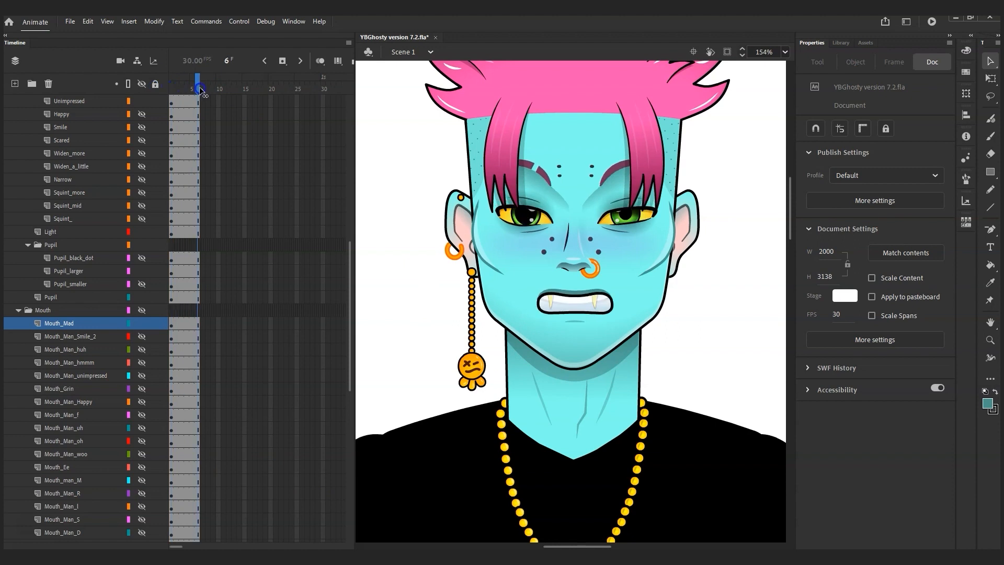
left_click_drag(193, 79, 150, 102)
Open the Mouth Mad symbol, hide all its layers and show only the Main_lip layer.
left_click(990, 340)
left_click_drag(666, 255, 473, 389)
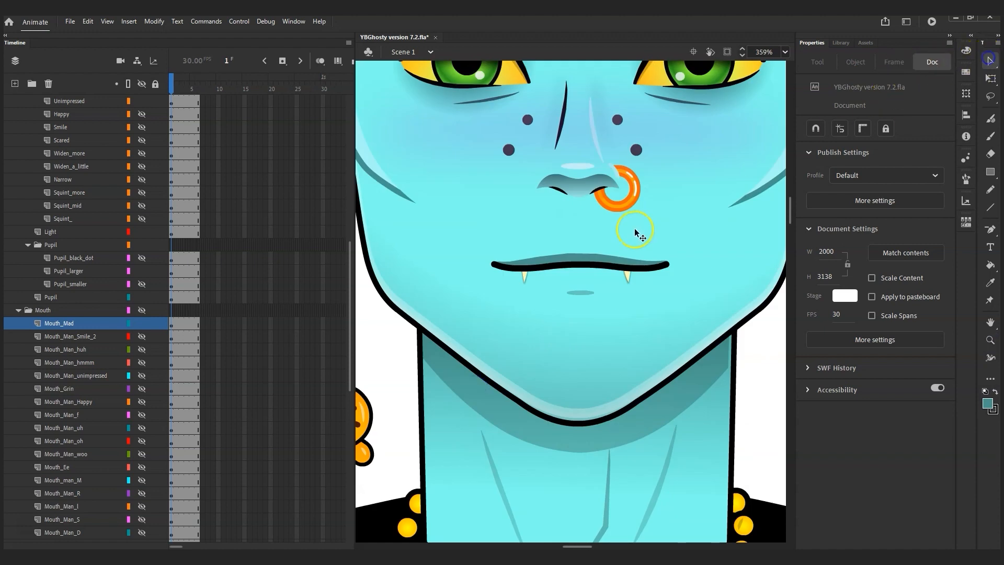
double_click(587, 267)
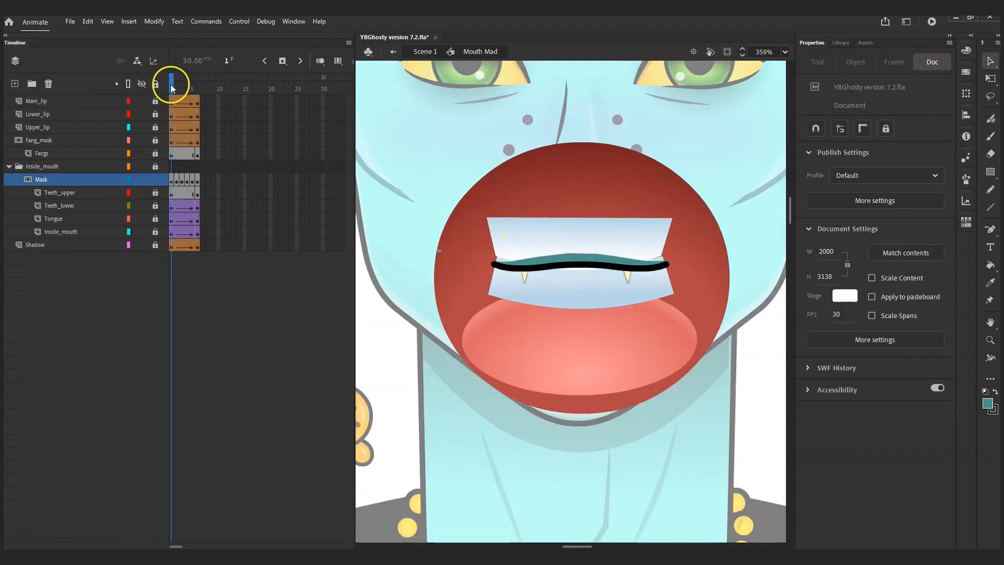
left_click(141, 84)
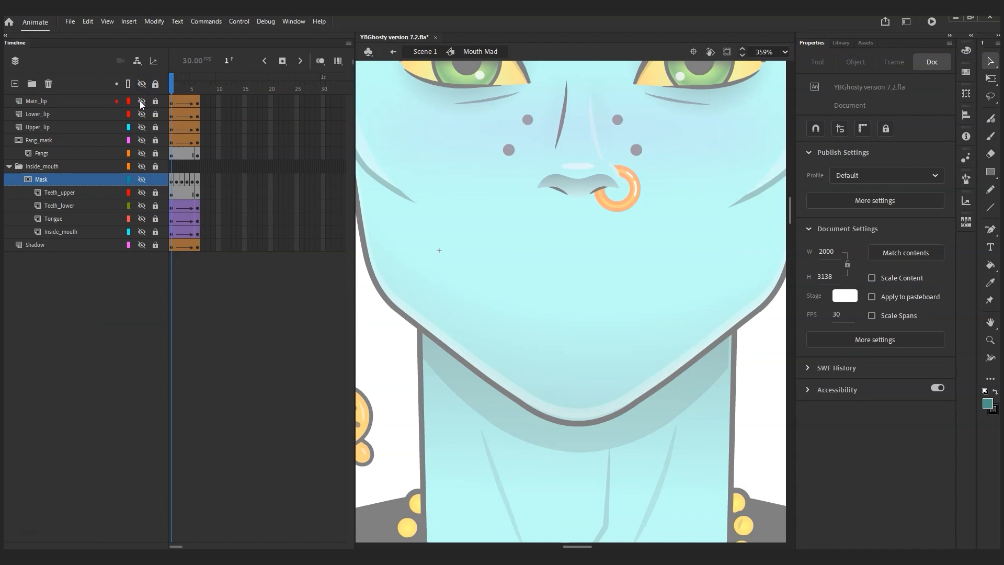
left_click(141, 100)
left_click(141, 153)
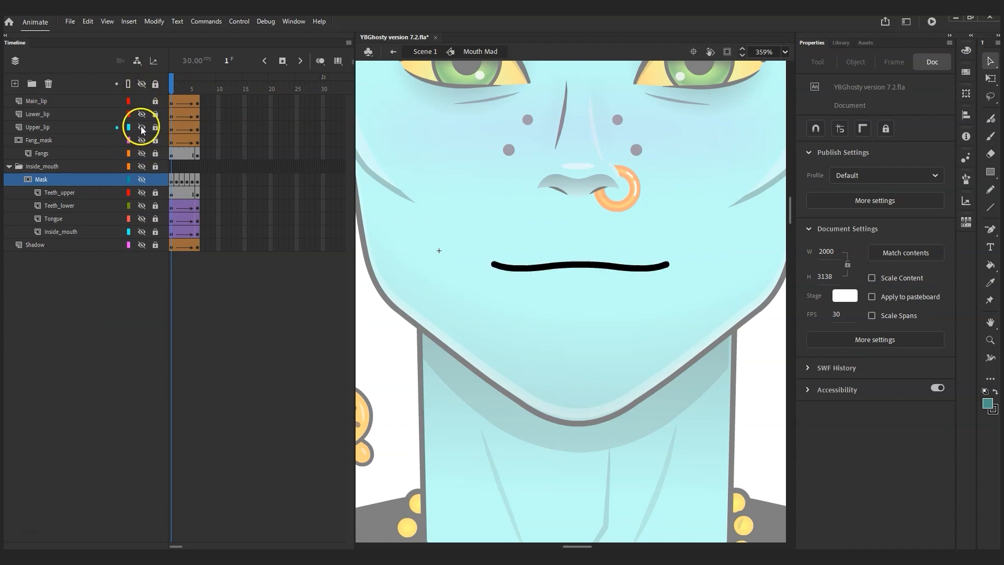
Toggle the Main_lip layer's visibility, show Lower_lip alongside it and scrub from frame 1 to frame 6.
mouse_move(166, 85)
left_mouse_down()
mouse_move(189, 86)
mouse_move(167, 86)
left_mouse_up()
left_click(143, 100)
left_click(141, 101)
left_click(141, 102)
left_click(141, 102)
left_click(141, 101)
left_click(142, 101)
left_click(142, 101)
left_click(142, 114)
left_click_drag(171, 84, 197, 87)
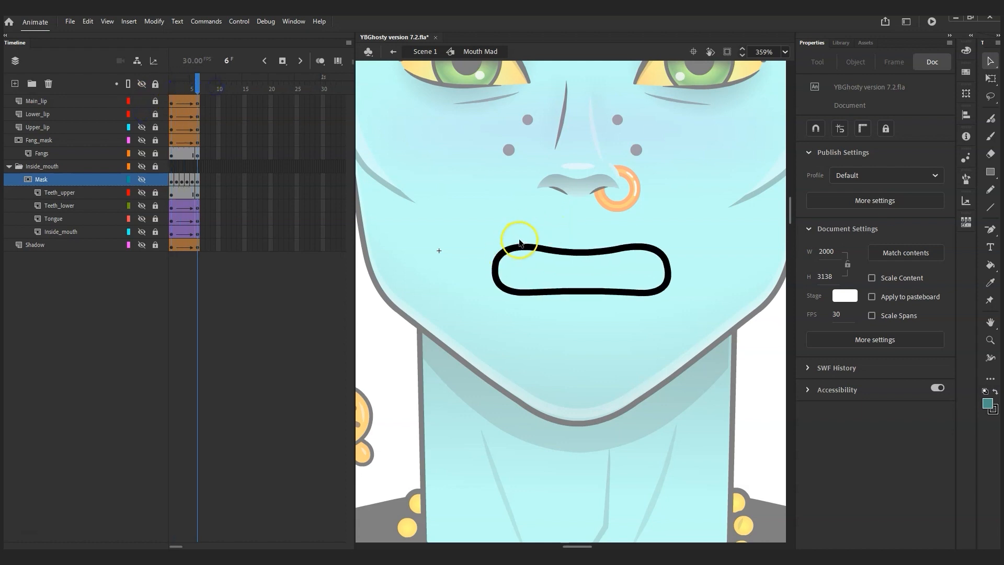
Show the Upper_lip layer and scrub the lips between frames 1 and 6.
left_click(140, 127)
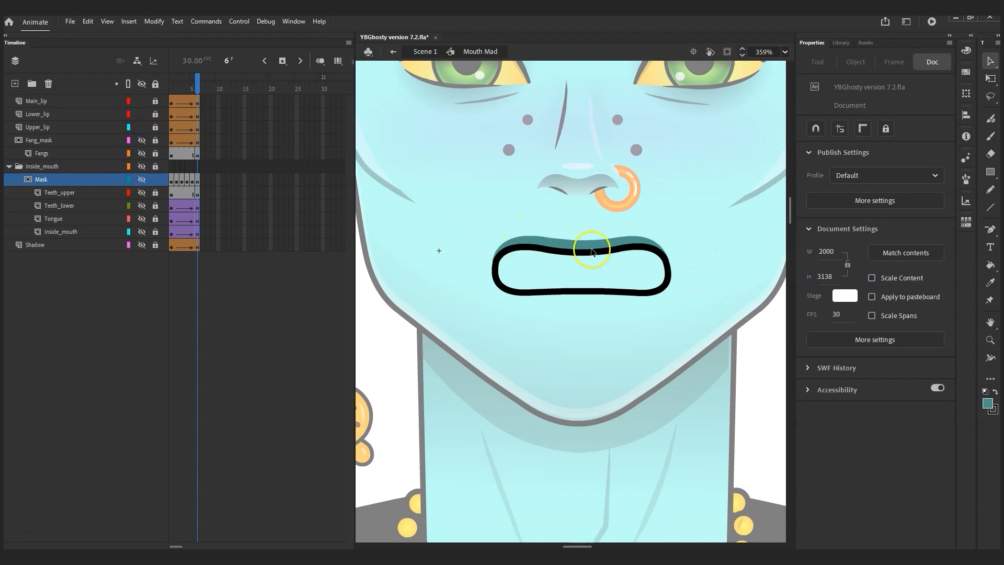
left_click_drag(179, 84, 204, 105)
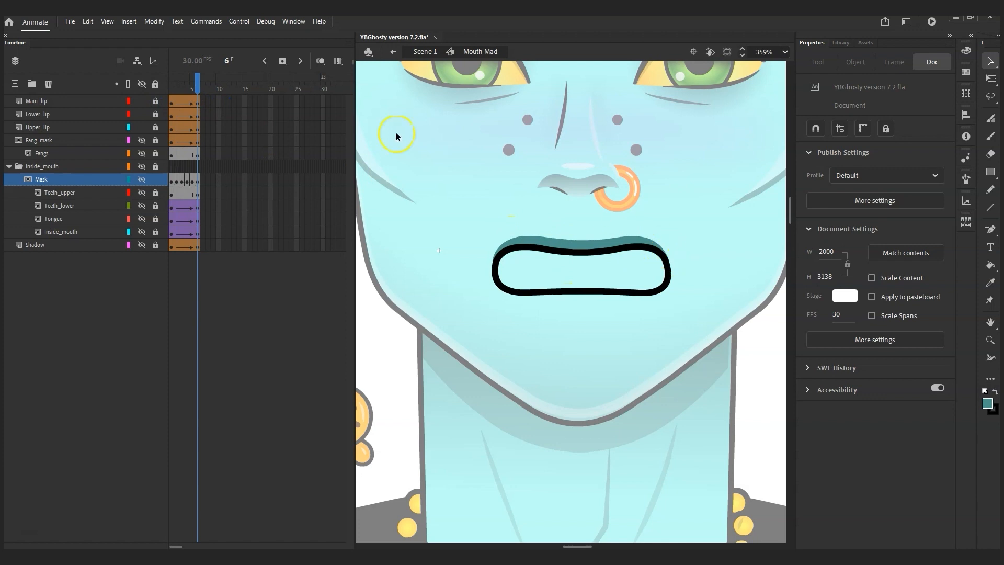
left_click_drag(189, 91, 152, 112)
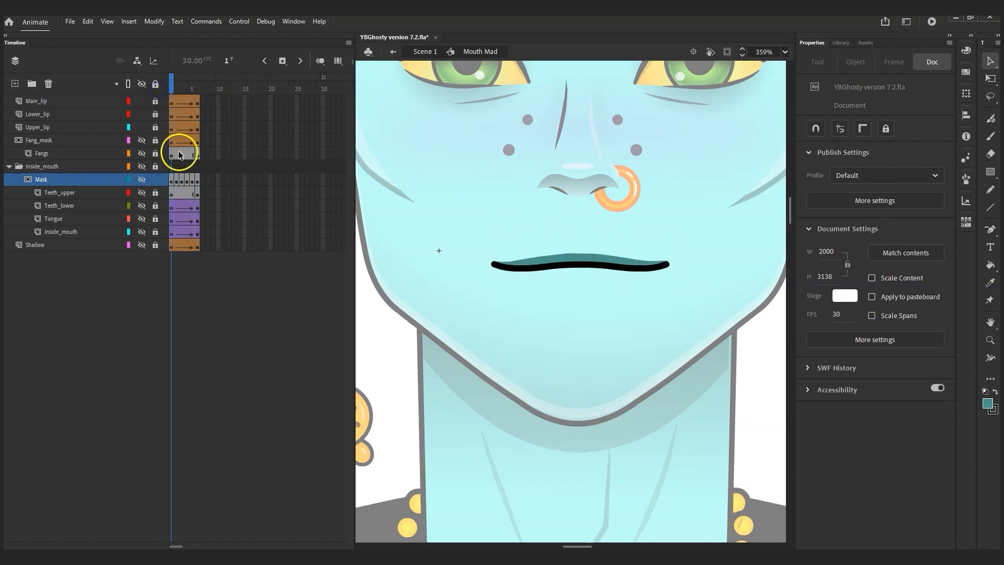
Show the Fangs and Fang_mask layers and compare the masked fangs on frames 1 and 6.
left_click(142, 153)
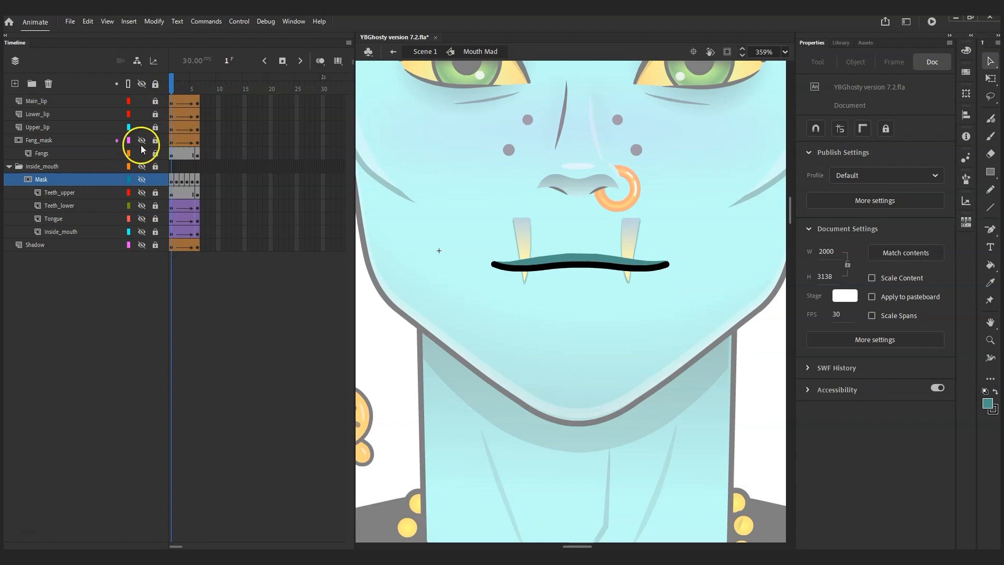
left_click_drag(174, 89, 199, 92)
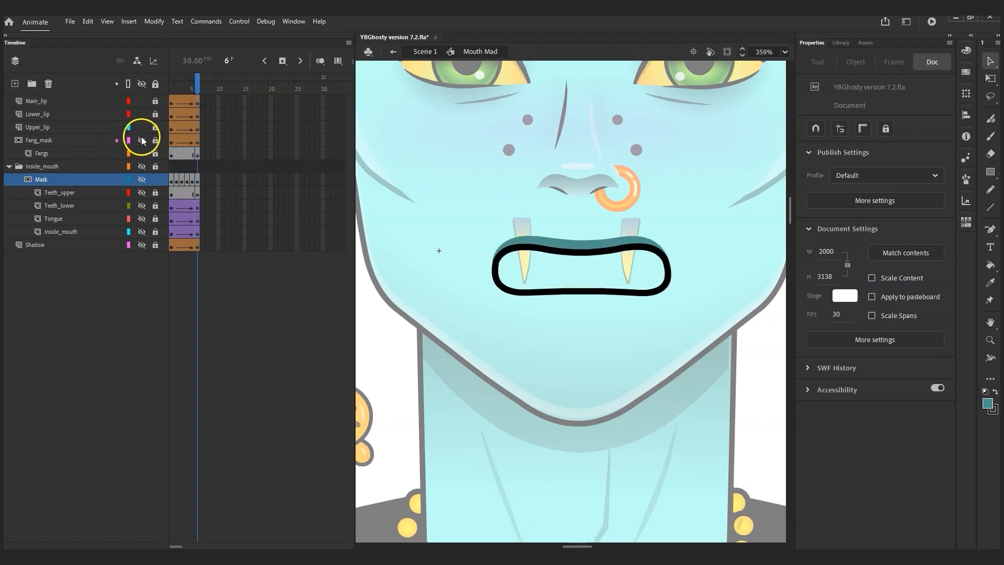
mouse_move(191, 85)
left_mouse_down()
mouse_move(171, 85)
mouse_move(198, 86)
left_mouse_up()
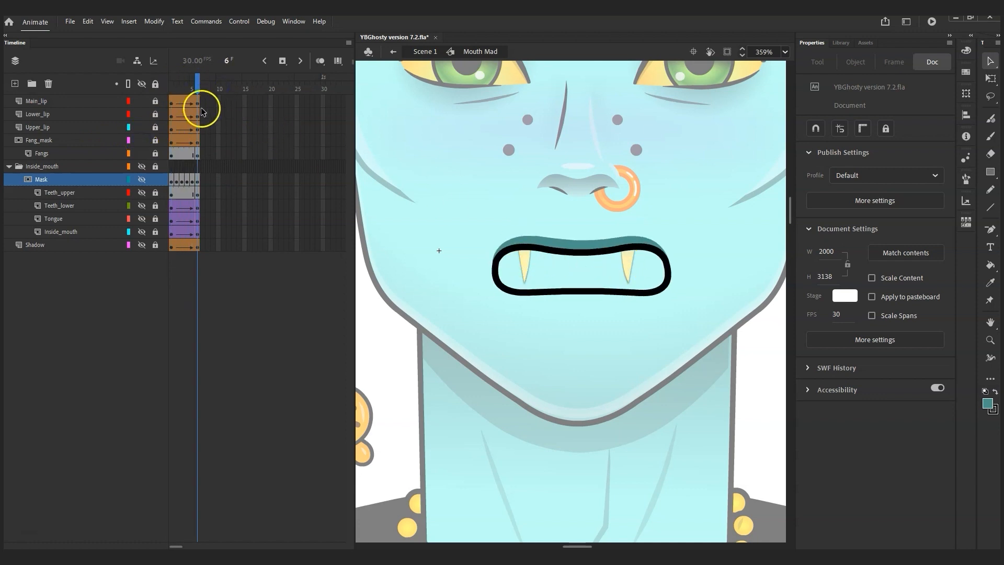
left_click_drag(198, 81, 171, 81)
left_click(527, 281)
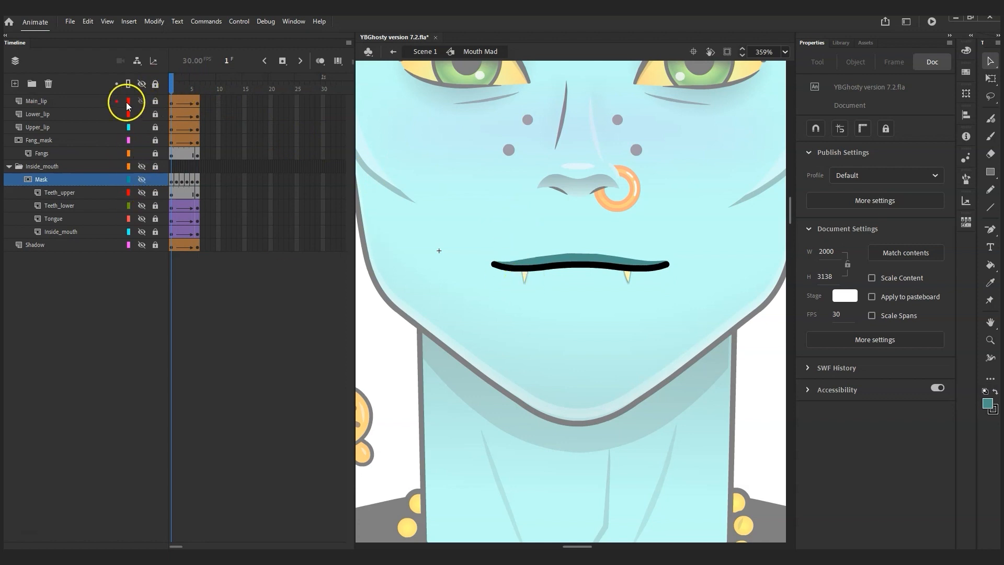
Reorder the layers so that Fang_mask and its Fangs layer sit between Upper_lip and Lower_lip.
left_click(41, 140)
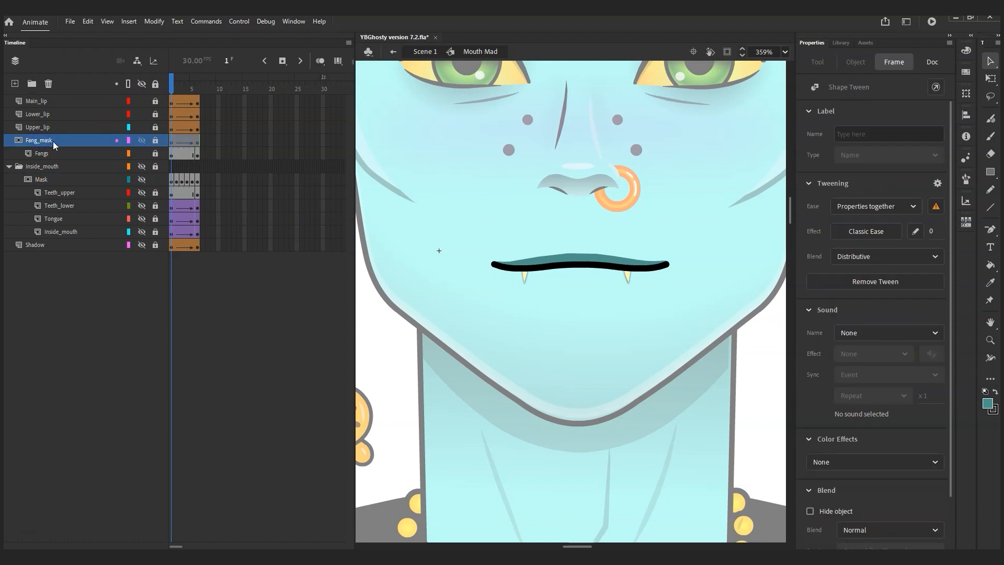
mouse_move(41, 142)
left_mouse_down()
mouse_move(45, 125)
mouse_move(46, 139)
left_mouse_up()
left_click(49, 153, "shift")
left_click_drag(47, 140, 58, 112)
left_click(50, 153)
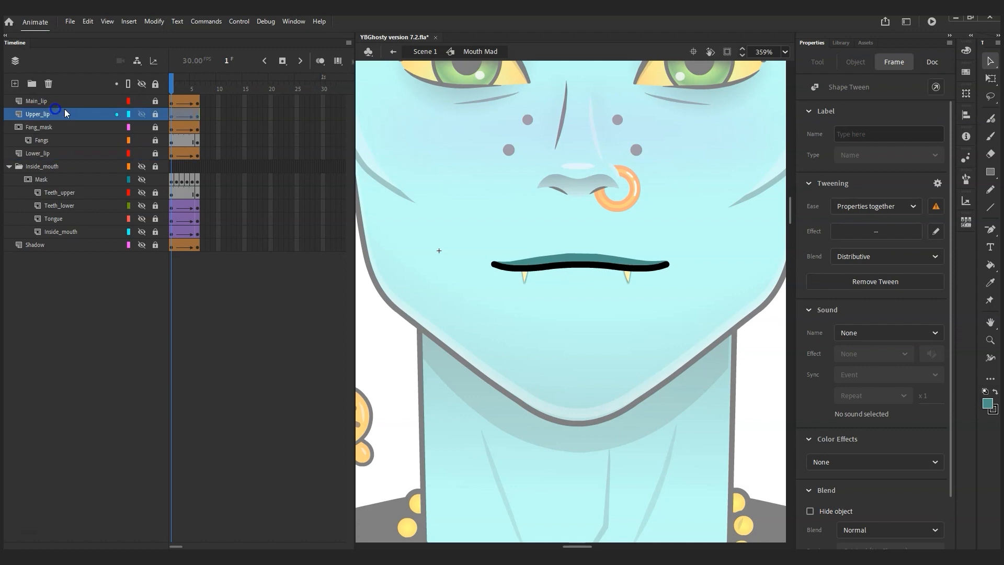
Examine how the fangs overlap the lips on frame 3 and select the Fang_mask and Fangs layers.
mouse_move(175, 85)
left_mouse_down()
mouse_move(199, 88)
mouse_move(181, 87)
left_mouse_up()
left_click(530, 225)
left_click(524, 276)
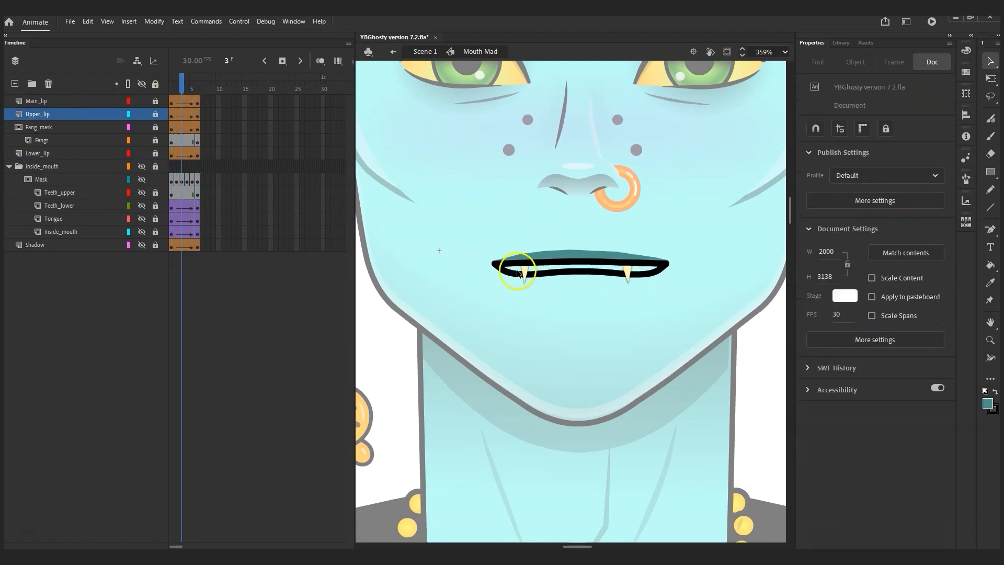
mouse_move(45, 127)
left_mouse_down()
mouse_move(53, 156)
mouse_move(37, 123)
left_mouse_up()
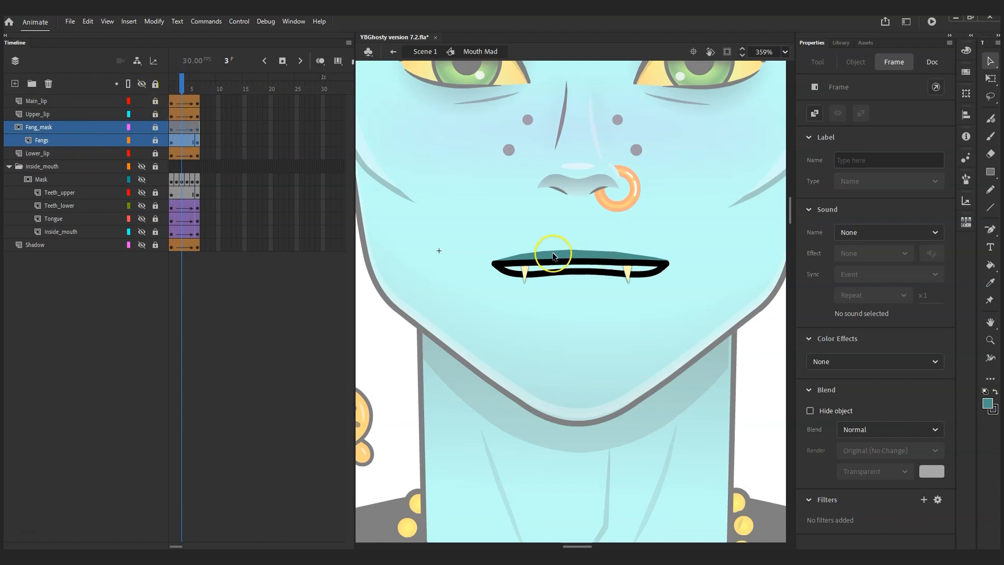
Go to frame 6 and show the whole Inside_mouth folder together with the lips and fangs.
left_click_drag(187, 83, 203, 87)
left_click(139, 103)
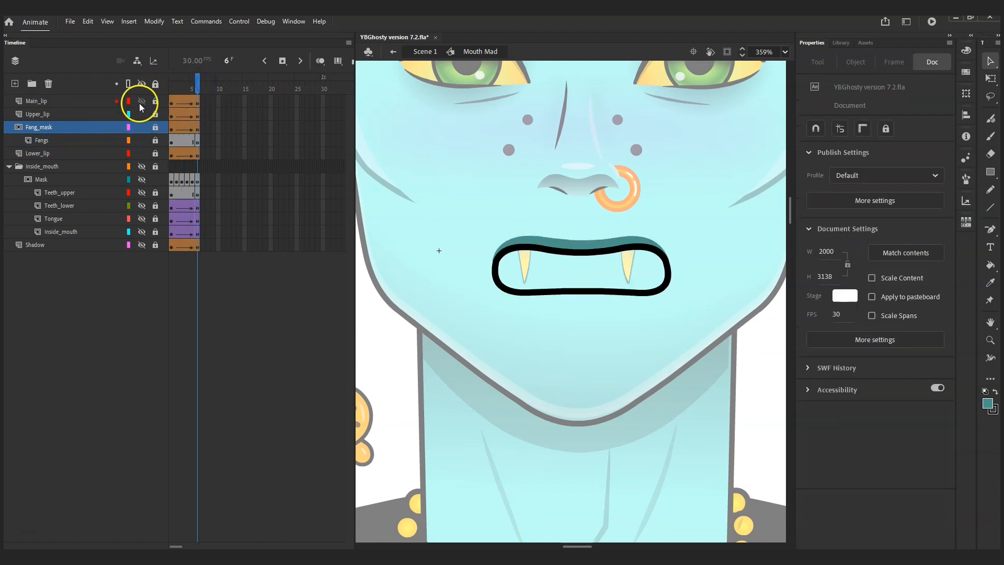
left_click(141, 166)
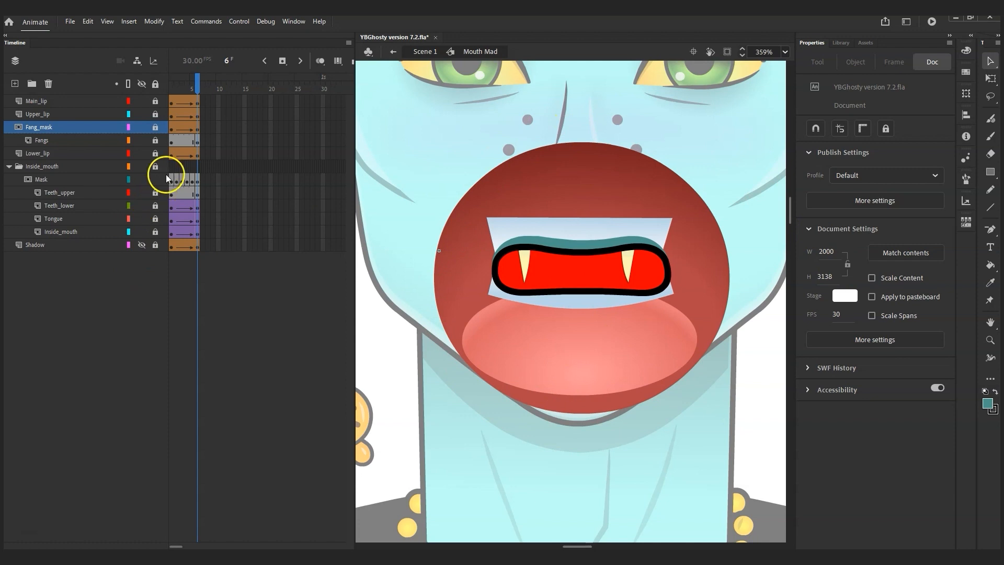
Hide all layers and view Teeth_upper, Teeth_lower, Tongue and Inside_mouth one at a time.
left_click(142, 83)
left_click(143, 192)
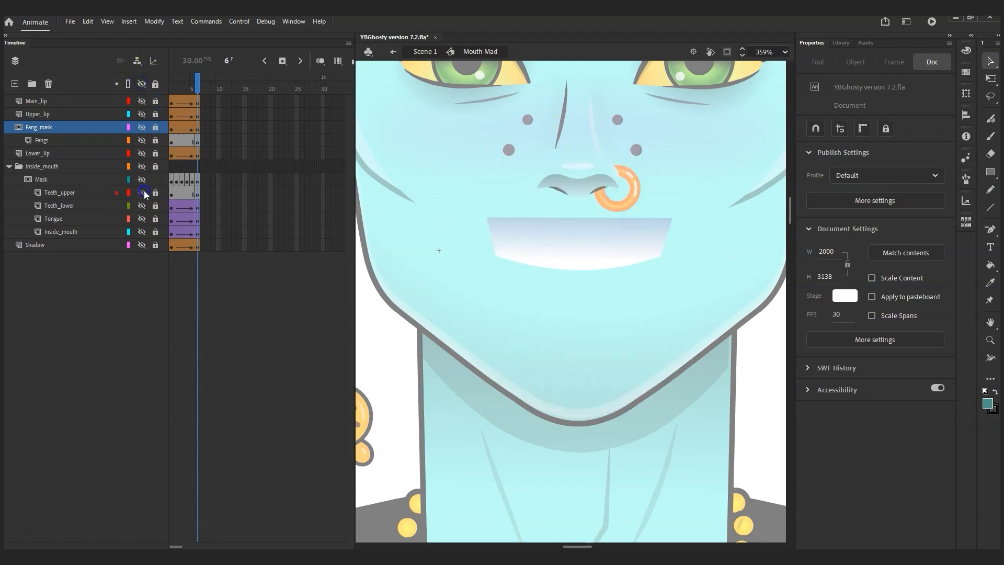
left_click(141, 193)
left_click(142, 205)
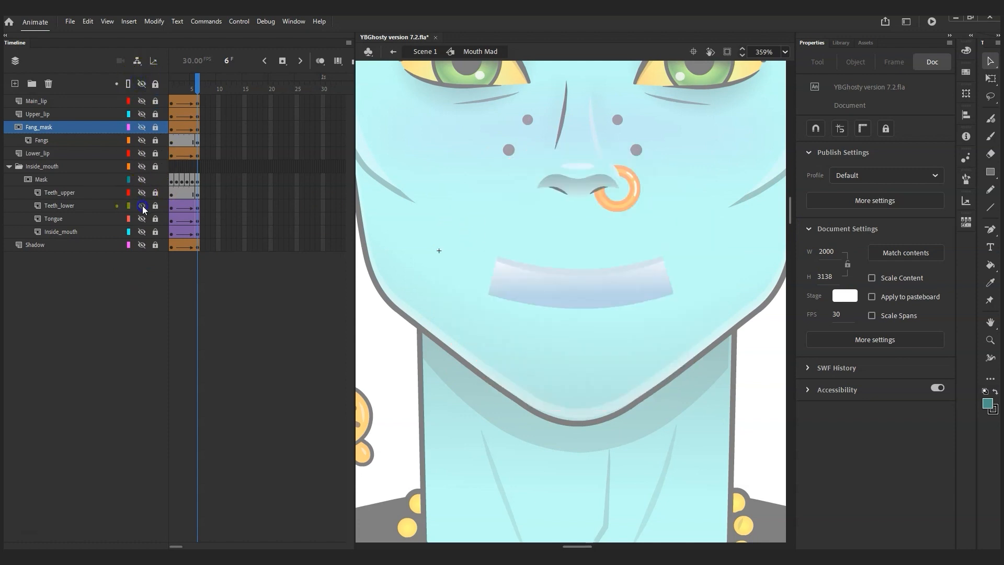
left_click(141, 205)
left_click(142, 219)
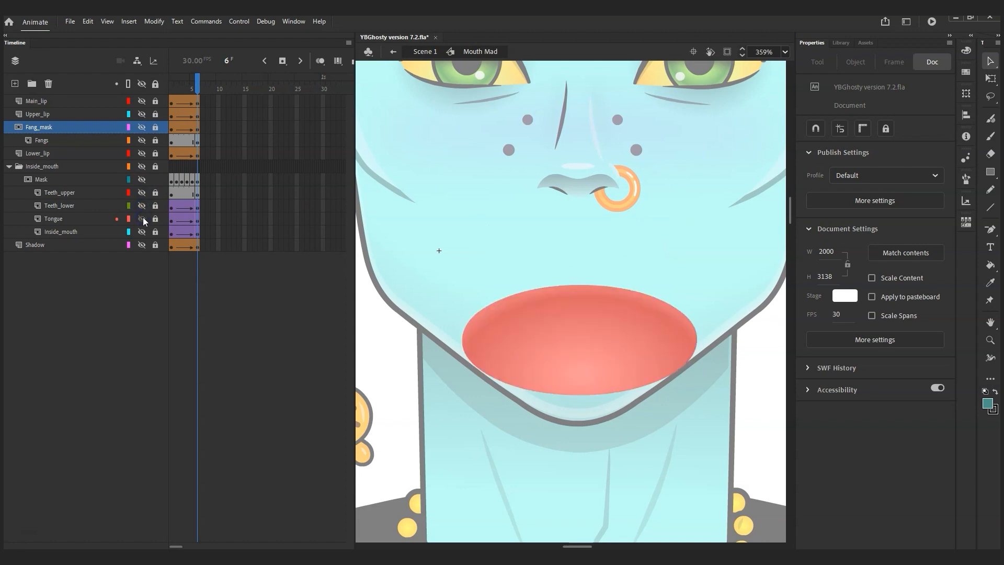
left_click(143, 218)
left_click(143, 232)
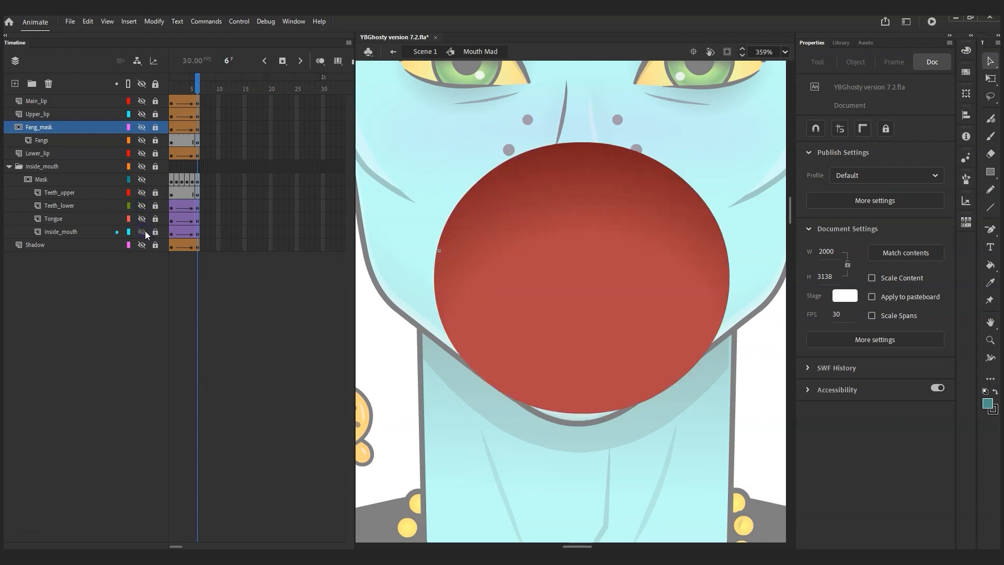
left_click(143, 231)
Show the Teeth_upper, Teeth_lower and Tongue layers together, select the Tongue tween and scrub between frames 1 and 6.
left_click(141, 192)
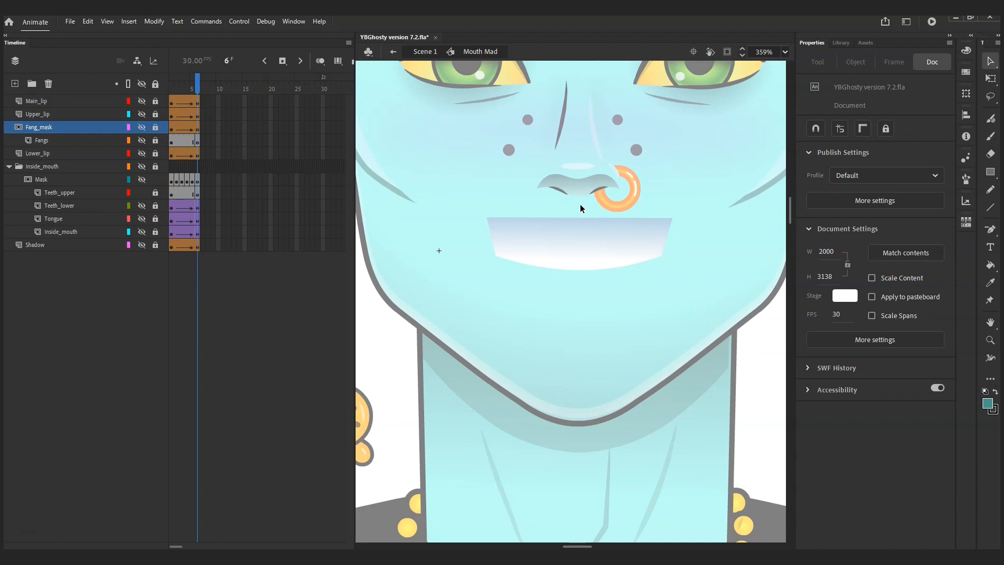
left_click(141, 205)
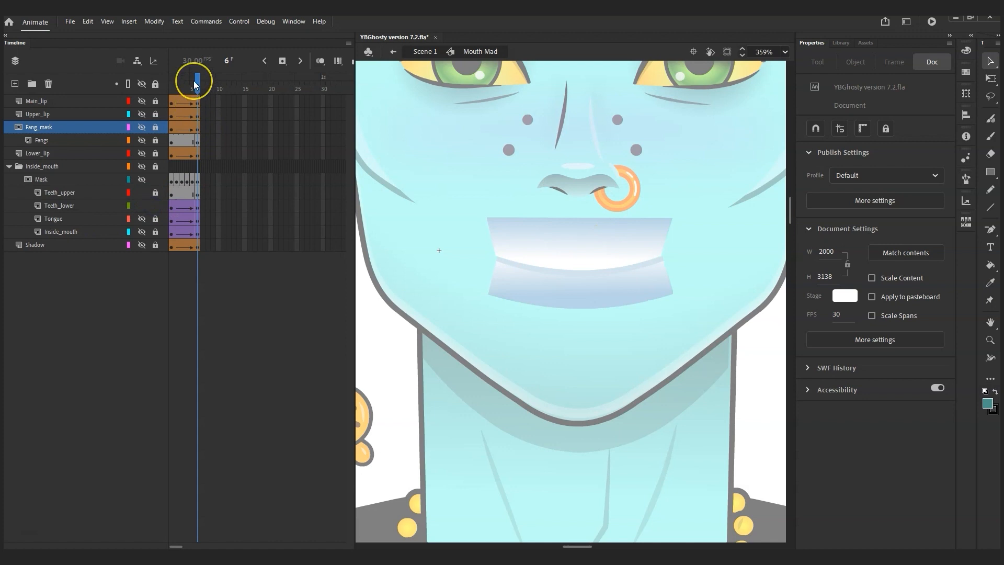
mouse_move(193, 81)
left_mouse_down()
mouse_move(177, 81)
mouse_move(198, 82)
left_mouse_up()
mouse_move(199, 83)
left_mouse_down()
mouse_move(173, 83)
mouse_move(198, 82)
left_mouse_up()
left_click(585, 240)
left_click(193, 219)
left_click(141, 218)
left_click(173, 82)
left_click_drag(174, 84, 197, 83)
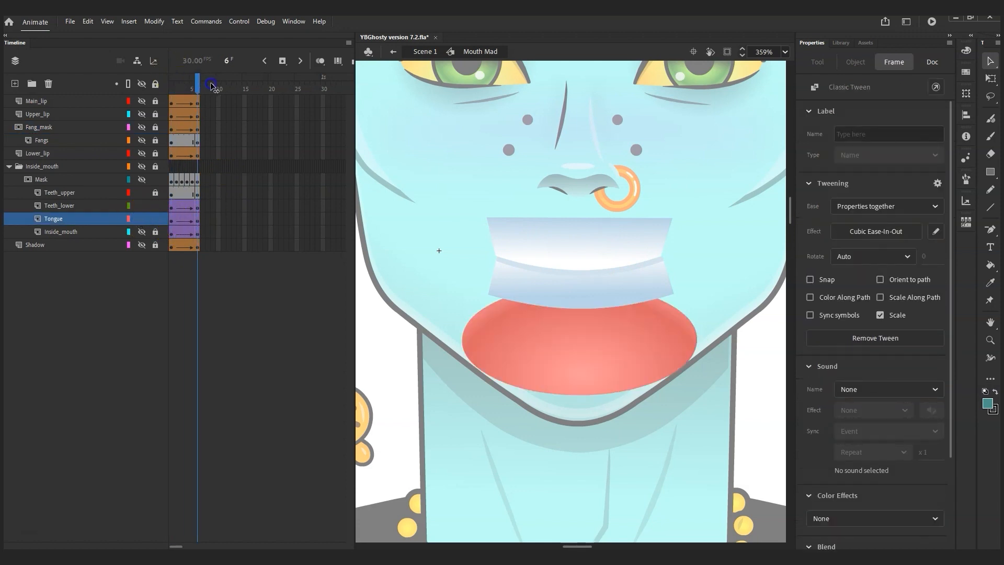
Inspect the lower teeth on the Teeth_lower layer by selecting them on frames 1 and 6.
left_click(509, 204)
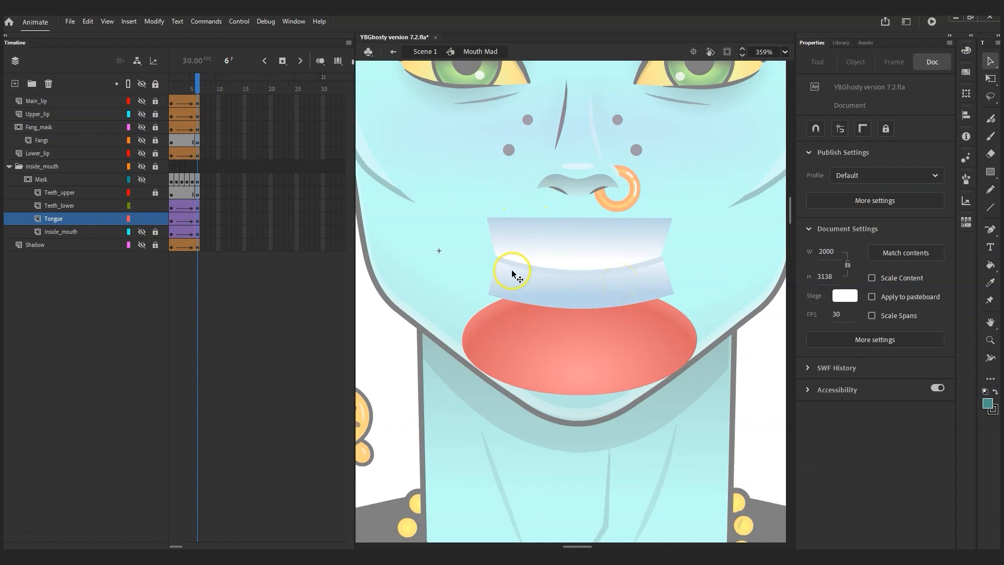
left_click(610, 287)
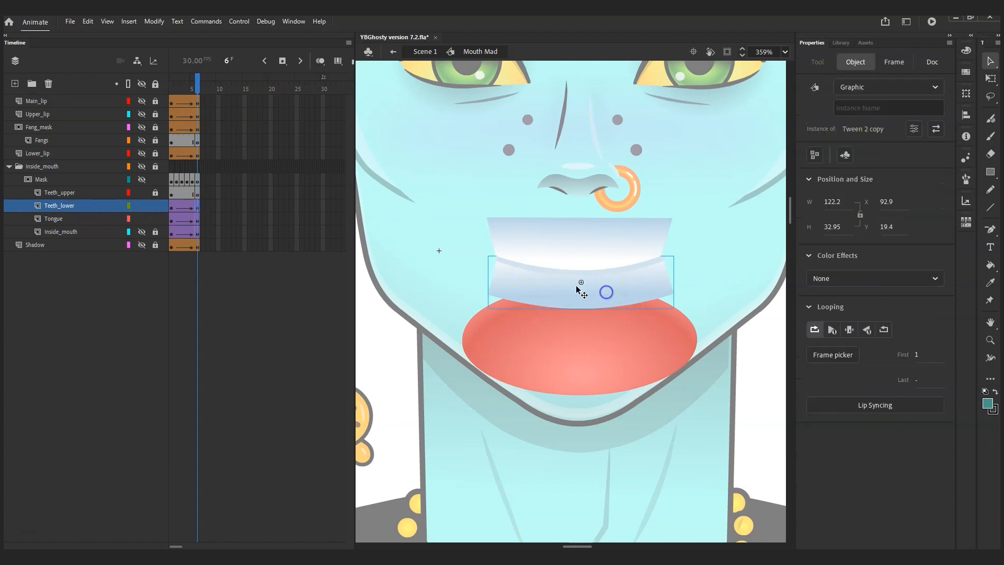
left_click(173, 208)
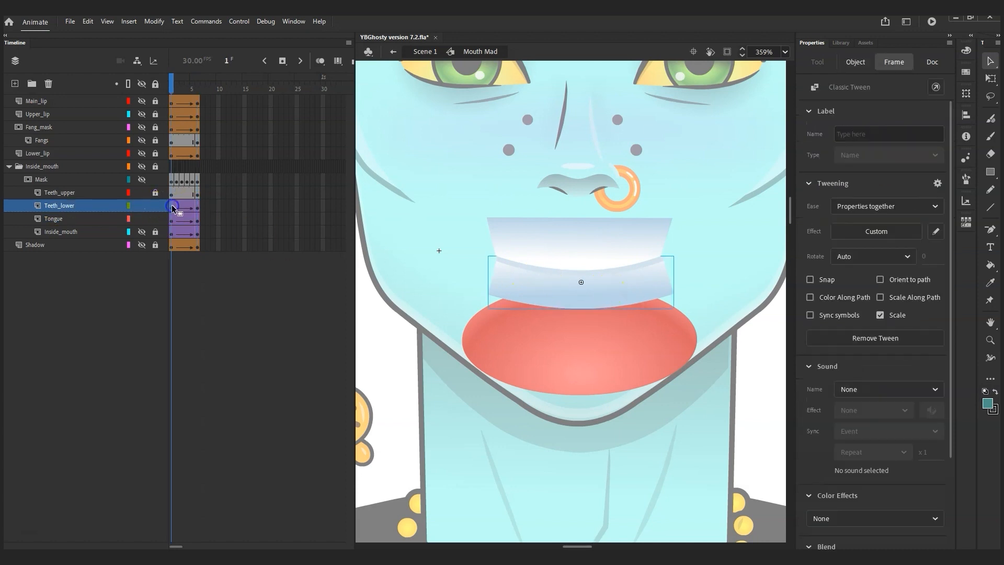
left_click(550, 290)
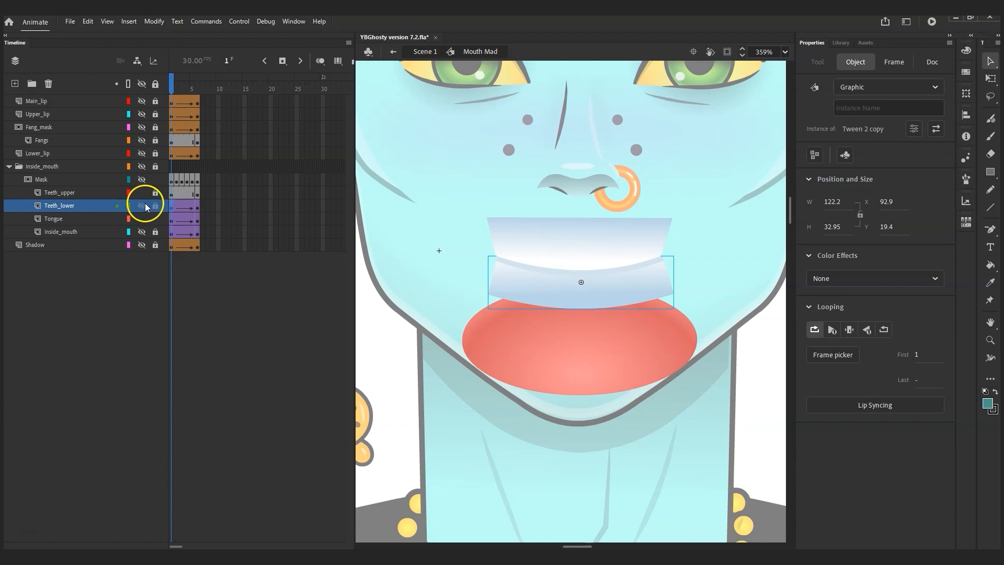
left_click(197, 208)
left_click(538, 286)
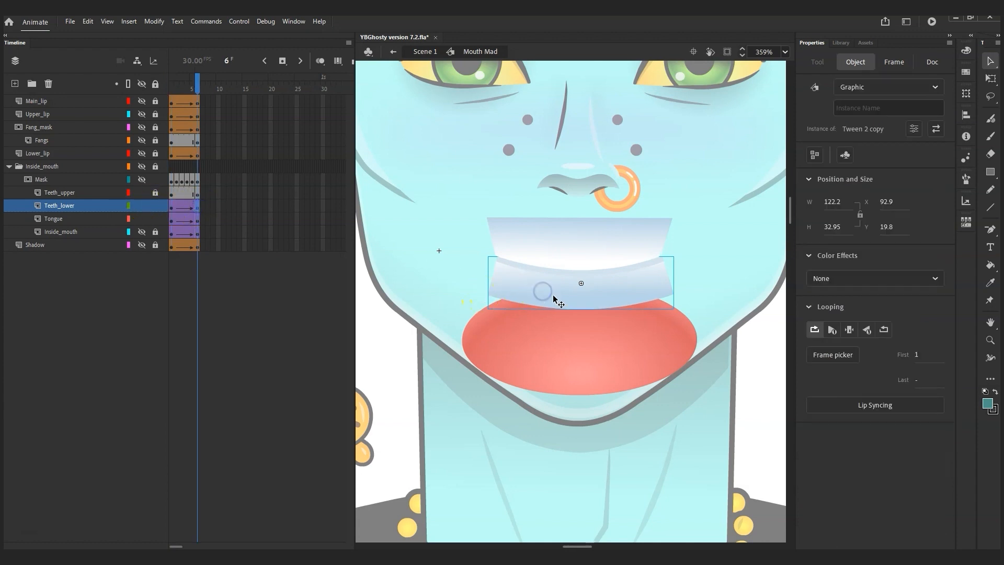
Try moving the lower teeth down on frame 6, preview the tween and undo the move.
left_click_drag(545, 291, 559, 299)
key("shift+Down")
key("shift+Down")
key("shift+Down")
left_click_drag(197, 84, 112, 98)
key("ctrl+z")
key("ctrl+z")
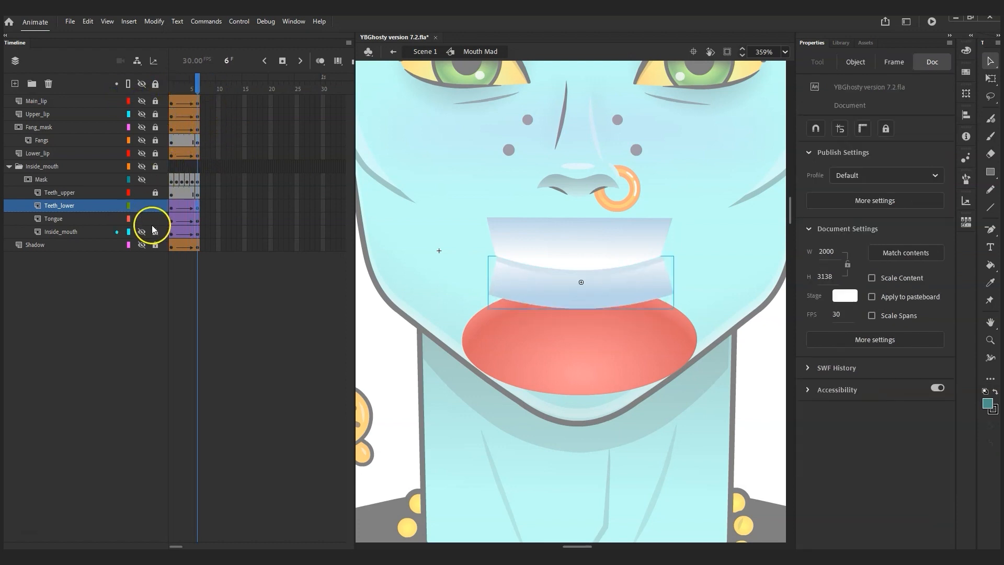
Leave the Mouth Mad symbol for Scene 1 and look through its mouth layers.
mouse_move(195, 87)
left_mouse_down()
mouse_move(172, 87)
mouse_move(199, 88)
left_mouse_up()
left_click(422, 52)
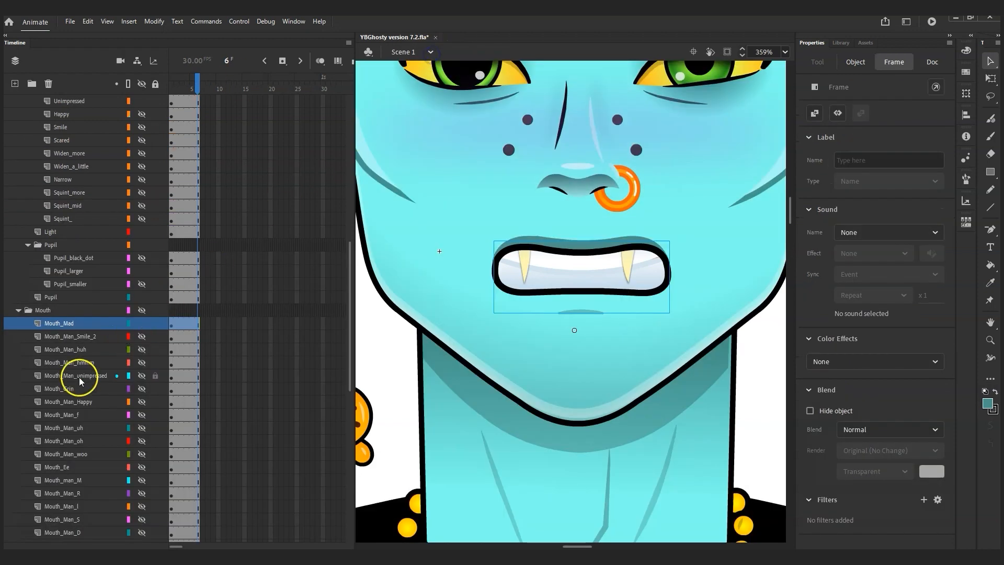
scroll(76, 381, "down", 4)
scroll(76, 382, "up", 2)
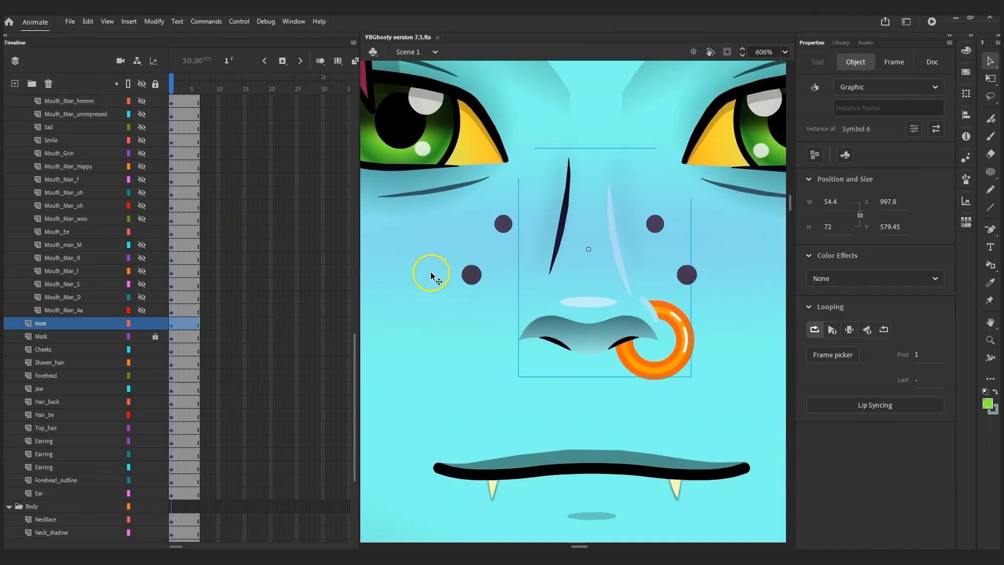
Deselect the nose, go to frame 6 of the main scene and view the whole face.
left_click_drag(430, 274, 473, 287)
left_click(197, 82)
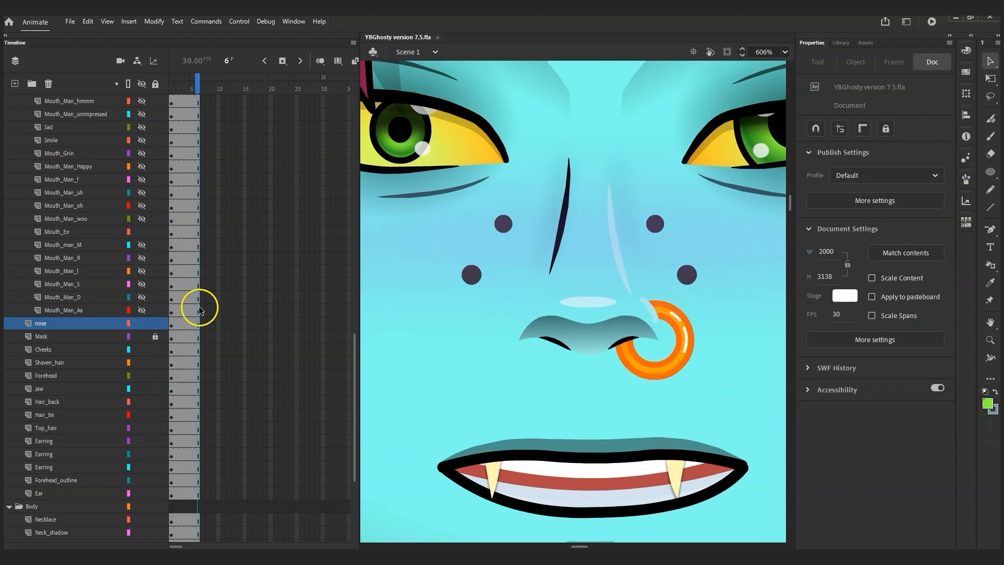
key("ctrl+minus")
key("ctrl+minus")
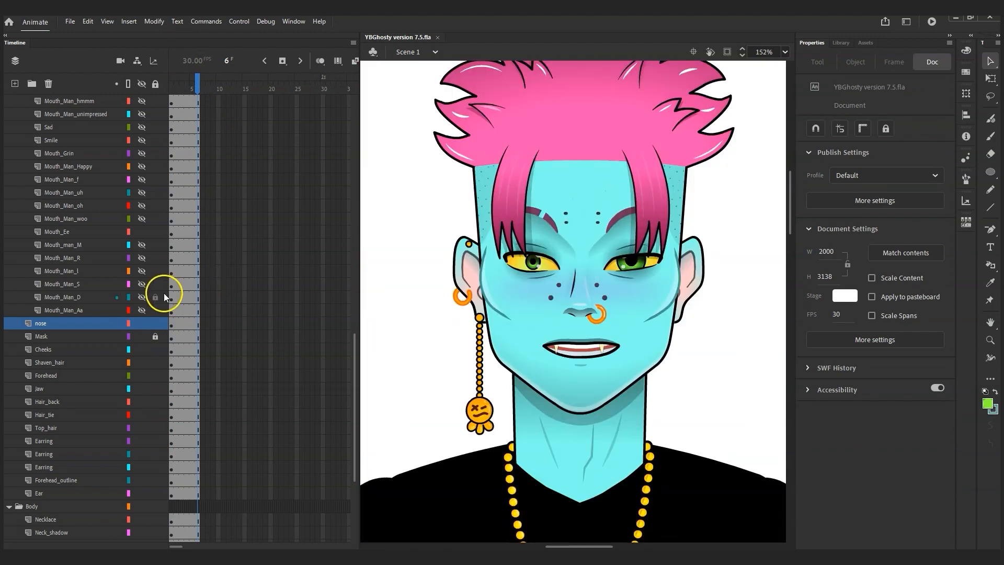
Hide Mouth_Ee, preview Mouth_Man_Aa, Mouth_Man_D and Mouth_Man_S one at a time, then show Mouth_Man_l and return to frame 1.
left_click(141, 232)
left_click(140, 309)
left_click(140, 308)
left_click(142, 297)
left_click(141, 297)
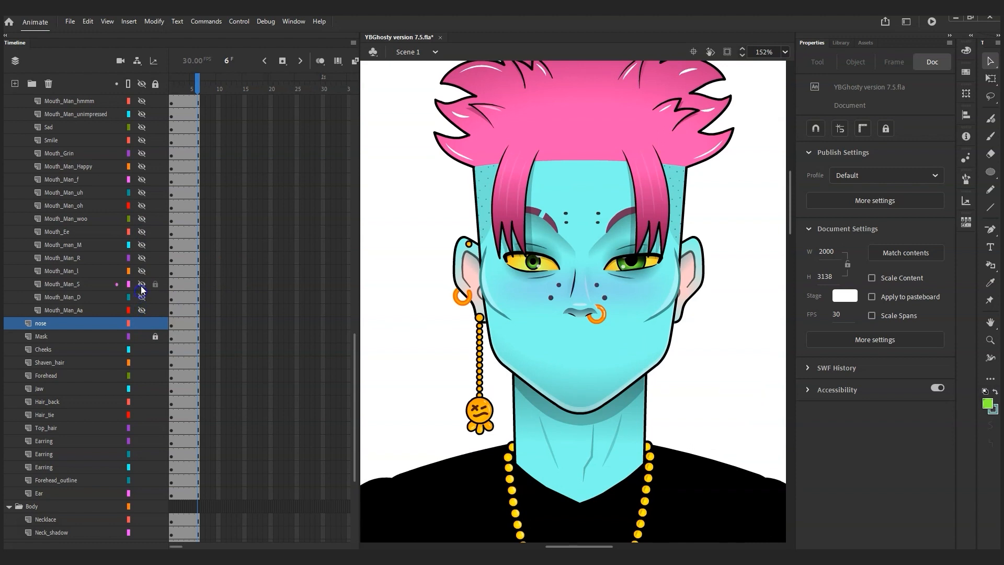
left_click(141, 285)
left_click(141, 284)
left_click(141, 271)
left_click_drag(197, 78, 64, 68)
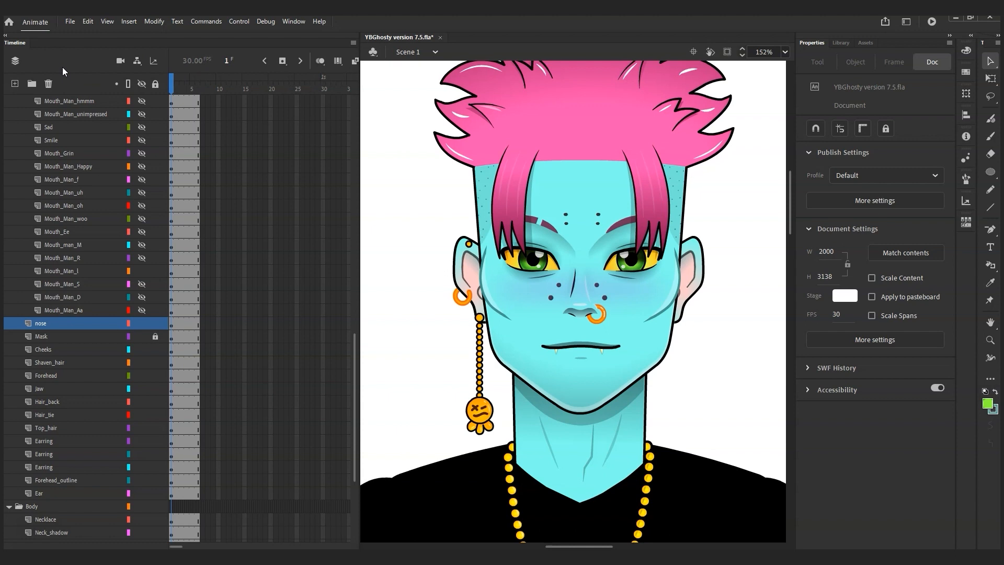
Open the nose symbol for editing and insert keyframes at frame 6 on all its layers.
double_click(578, 314)
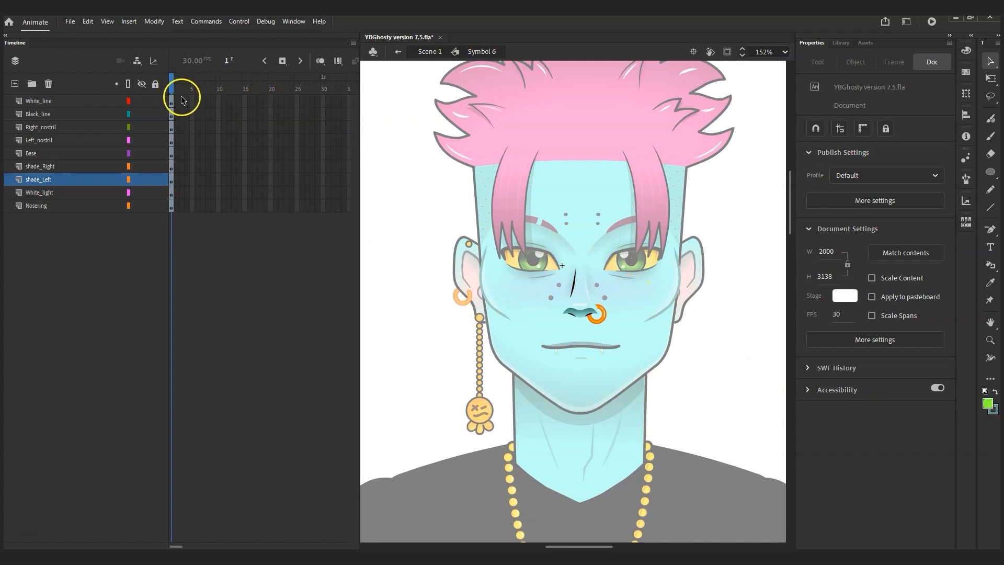
left_click_drag(192, 99, 193, 137)
left_click_drag(193, 209, 193, 206)
left_click_drag(198, 100, 195, 158)
left_click_drag(195, 208, 195, 212)
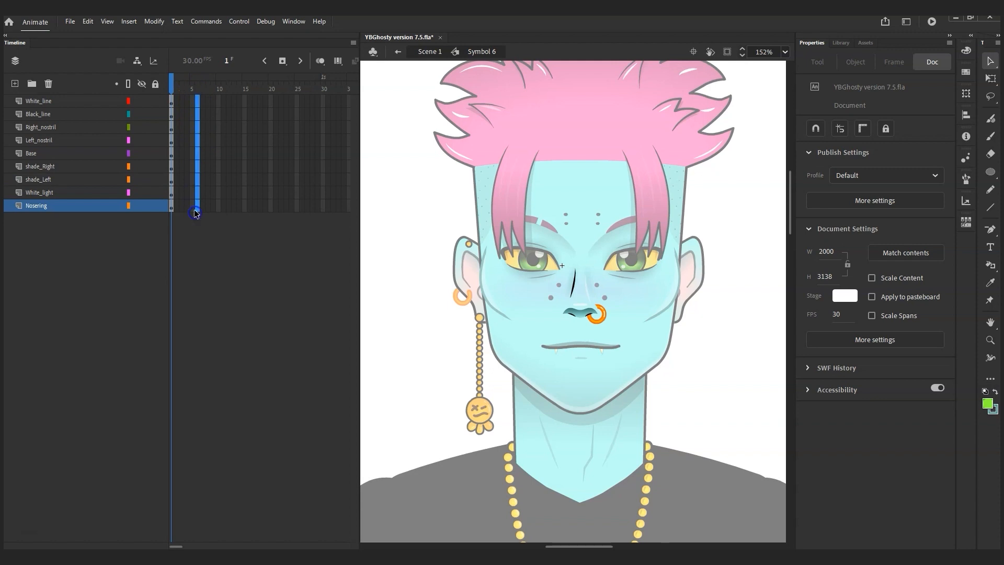
right_click(198, 99)
left_click(243, 184)
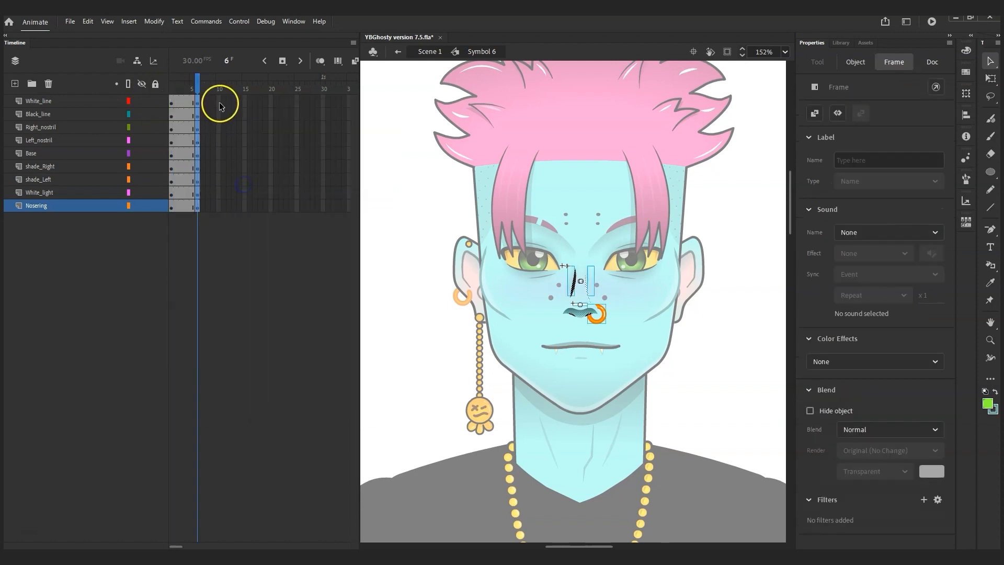
Insert keyframes at frame 10 on all layers of the nose symbol, from White_line to Nosering.
left_click_drag(171, 100, 194, 102)
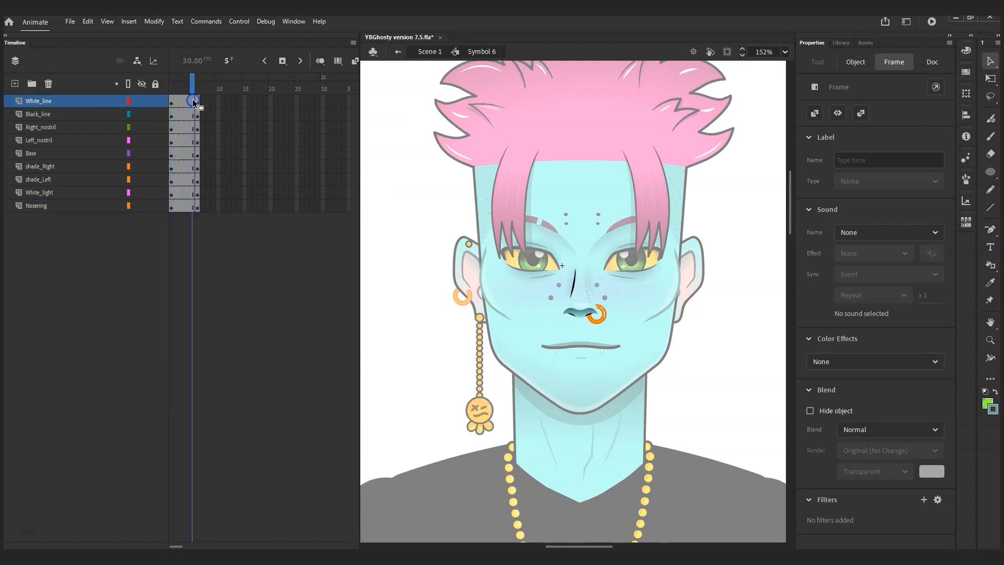
left_click(199, 103)
left_click(203, 103)
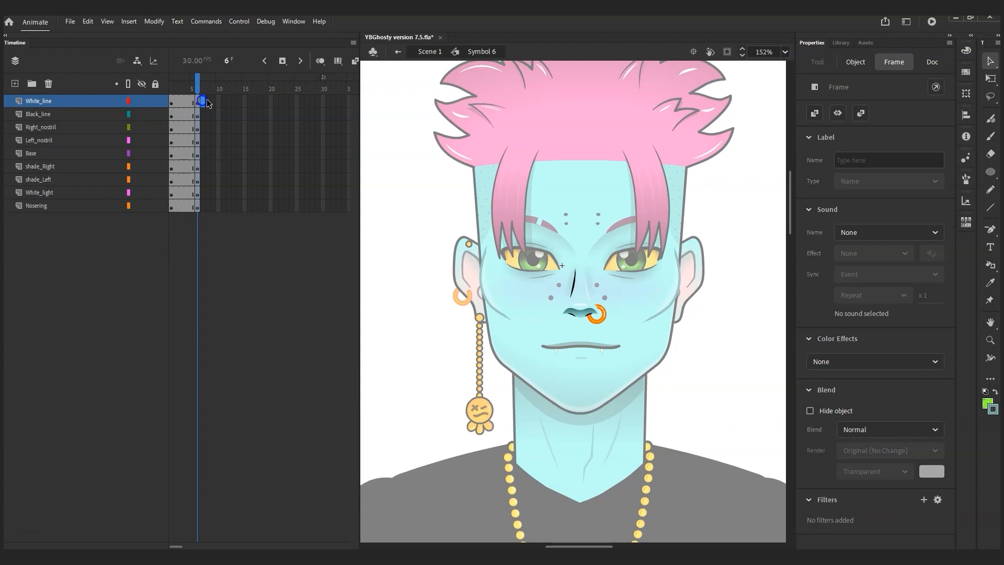
left_click(208, 103)
left_click(214, 103)
left_click(219, 103)
left_click(214, 103)
left_click_drag(219, 99, 220, 213)
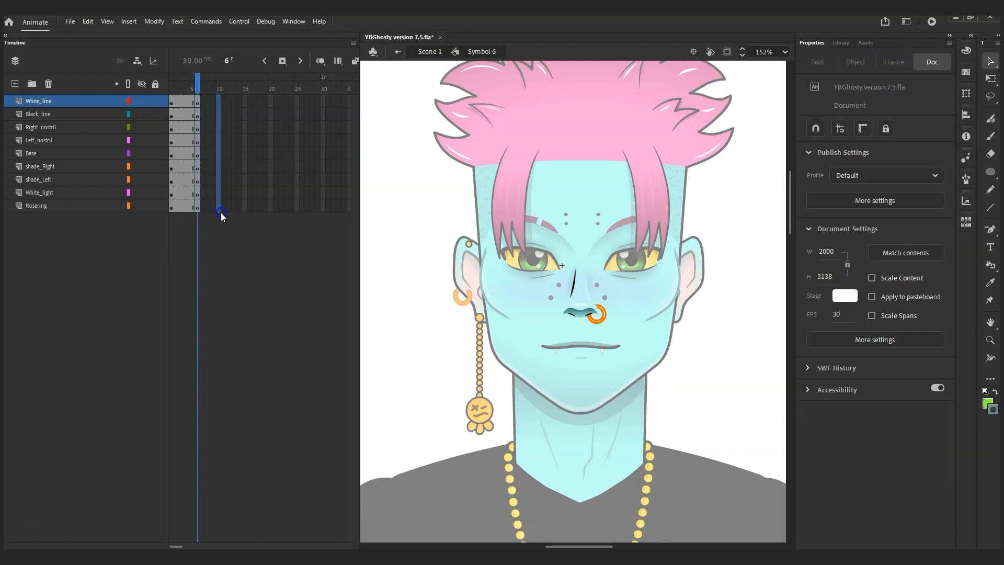
right_click(219, 204)
left_click(261, 289)
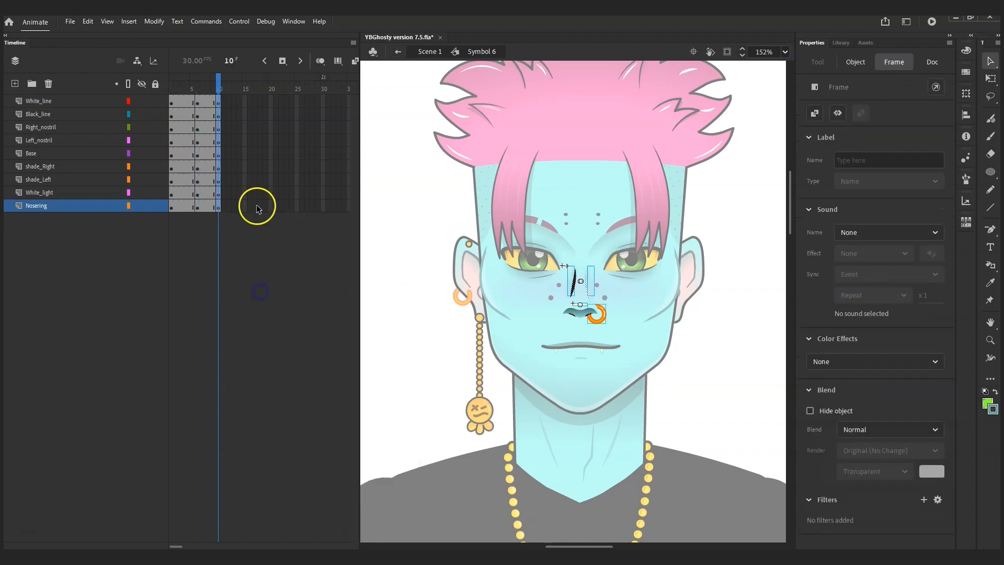
Shift the last keyframes of all nose layers to frame 11 and select the nose artwork.
left_click_drag(219, 102, 203, 84)
left_click(199, 82)
left_click(666, 206)
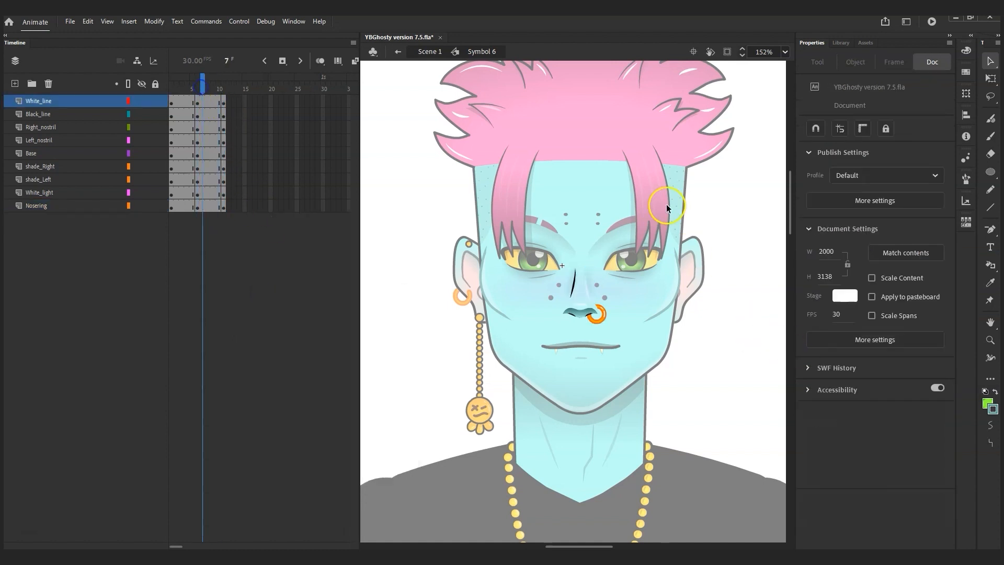
left_click_drag(726, 181, 402, 427)
Add classic tweens to the shade, White_light and Nosering layers, and shape tweens to the line, nostril and Base layers.
left_click_drag(195, 82, 223, 84)
left_click(591, 278)
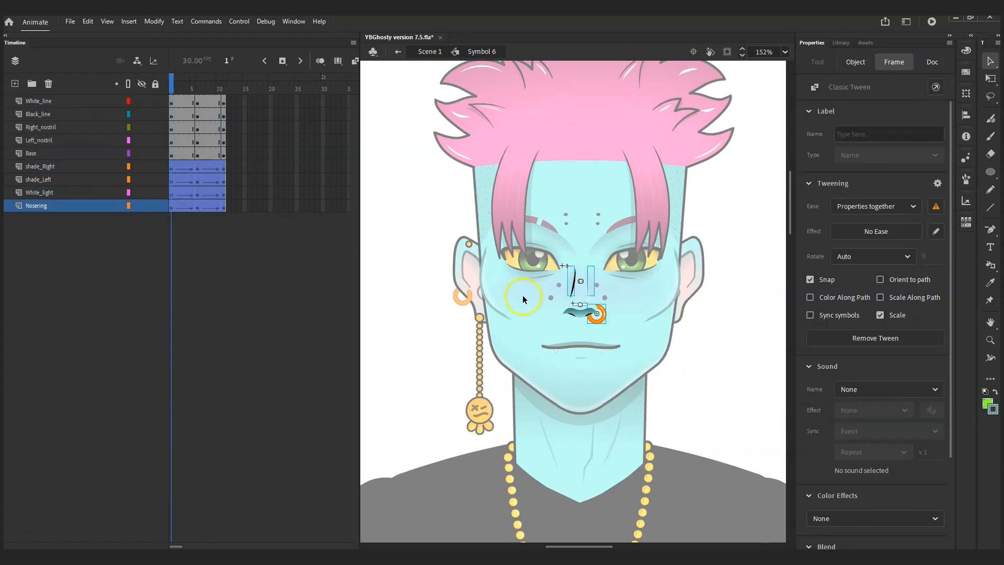
left_click_drag(171, 153, 222, 103)
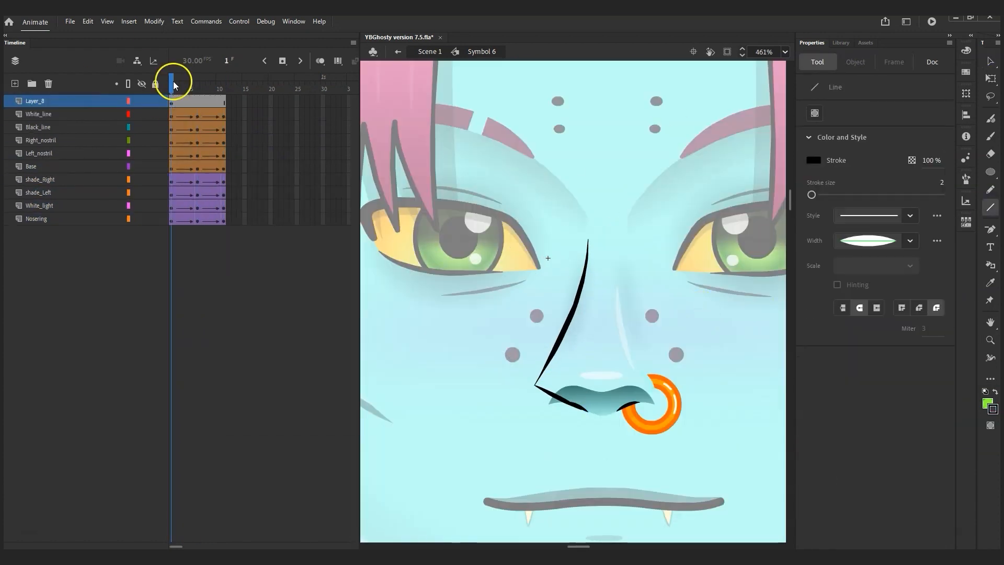
Reposition the nostril lines and white highlights on frame 1 to fit the sideways-turned nose.
left_click(558, 392)
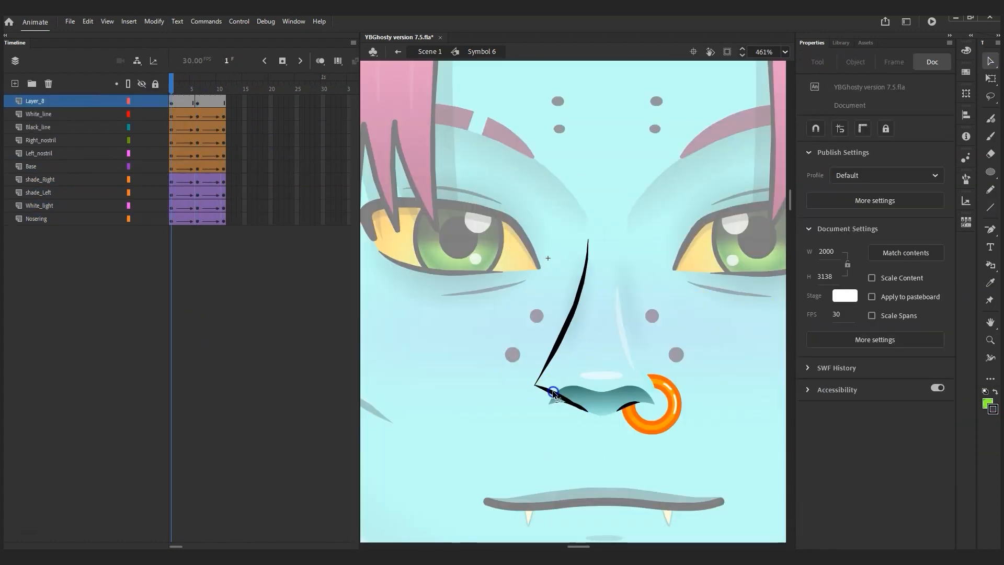
left_click(195, 101)
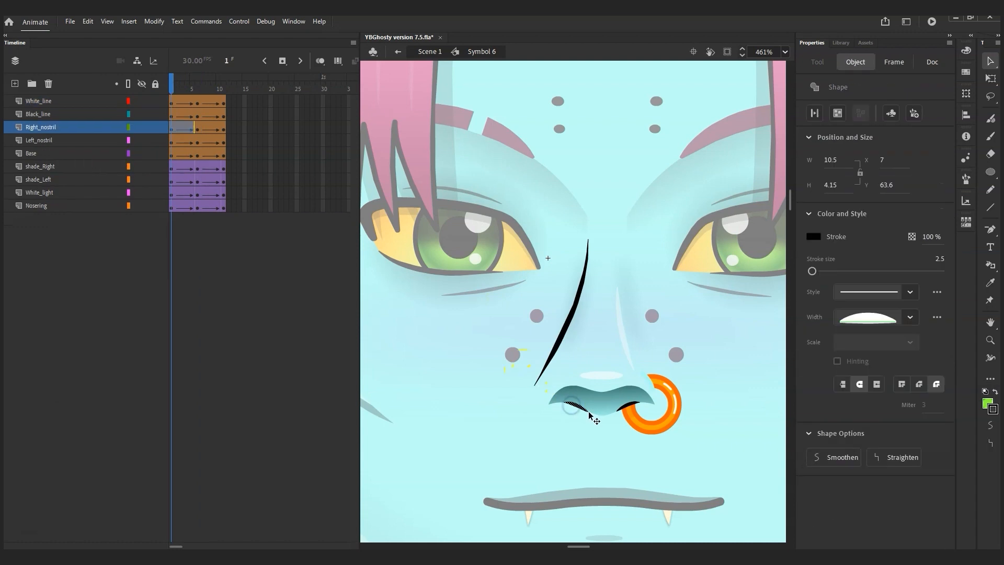
left_click(641, 366)
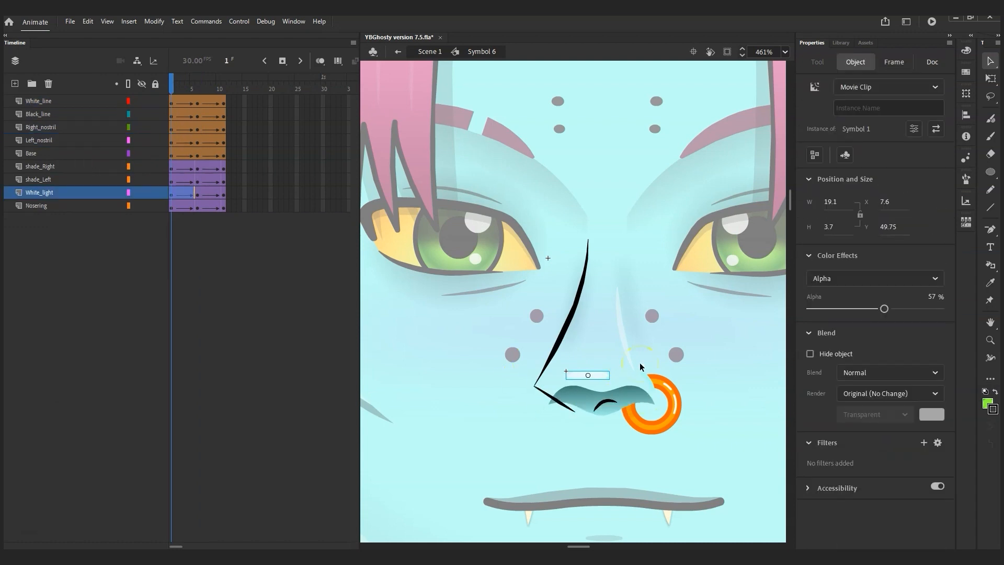
Distort the Base shape on frame 1 so its outer corner meets the tip of the black nose line.
left_click(578, 399)
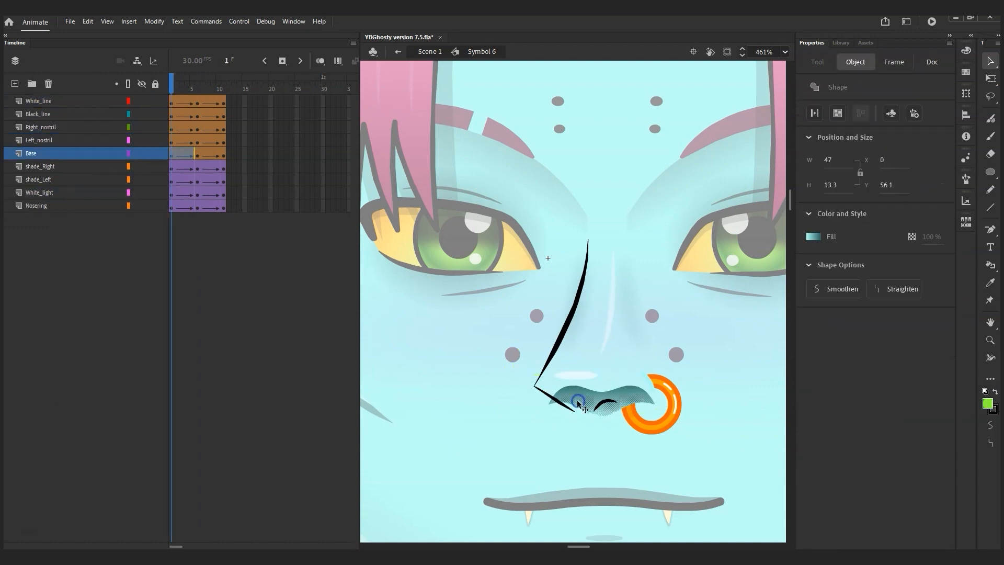
key("q")
left_click_drag(550, 401, 538, 385)
left_click(667, 349)
mouse_move(171, 84)
left_mouse_down()
mouse_move(197, 84)
mouse_move(170, 85)
left_mouse_up()
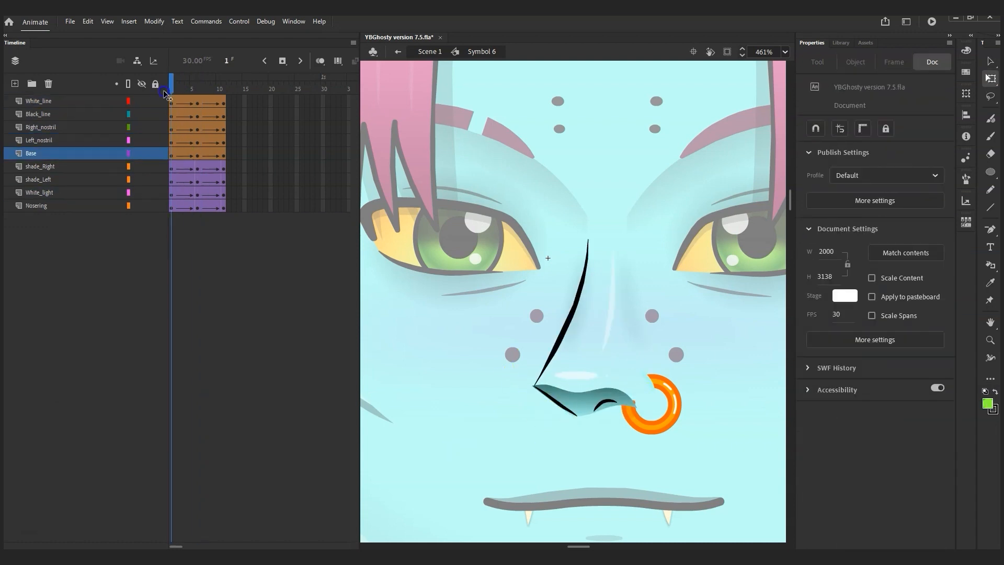
Nudge the nose ring on frame 1 left and slightly up to follow the turned nostril.
left_click(677, 403)
key("Left")
key("Left")
key("Left")
key("Left")
key("Left")
key("Left")
key("Left")
key("Left")
key("Left")
key("Up")
key("Up")
Adjust the soft shading beside the nose bridge on frame 1.
left_click(636, 298)
left_click_drag(639, 251, 652, 255)
left_click(172, 166)
left_click(172, 79)
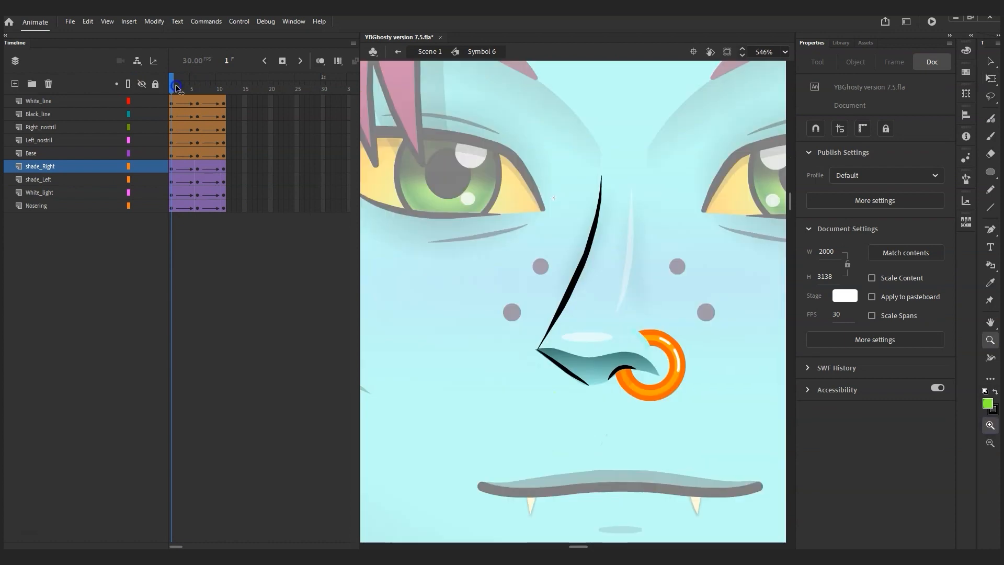
Convert the Base layer's shape tween before frame 6 to frame-by-frame animation with a keyframe on every frame.
left_click(39, 192)
left_click(30, 153)
key("v")
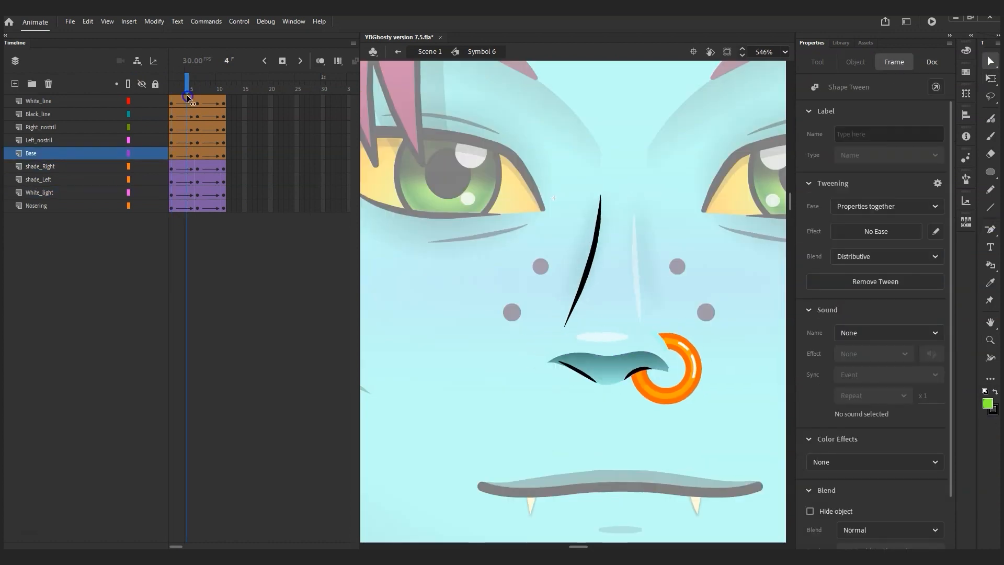
right_click(192, 153)
mouse_move(368, 201)
left_click(423, 195)
key("comma")
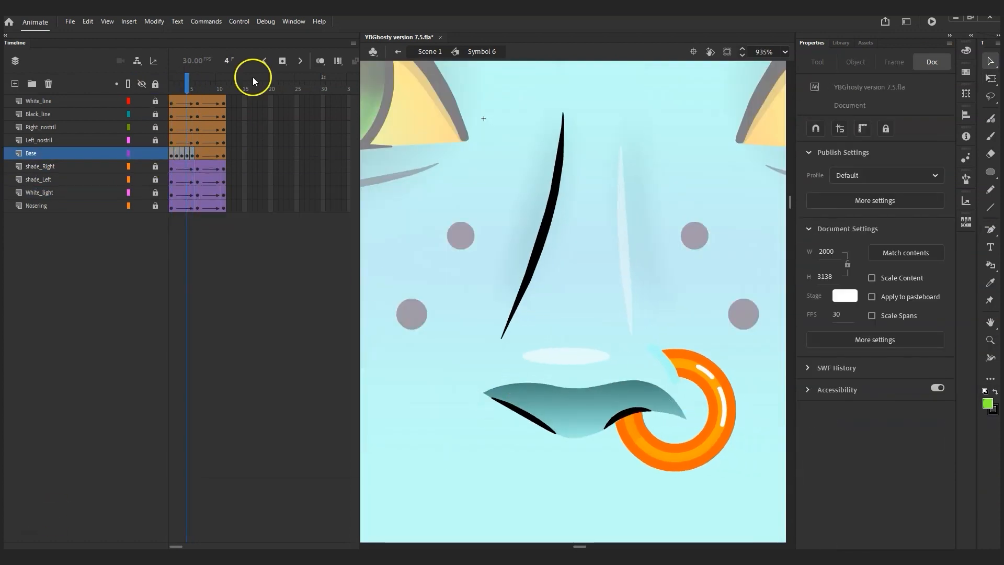
Correct the outline points of the Base shape on frame 4 and the frames before it.
left_click_drag(192, 84, 187, 83)
key("a")
left_click(524, 383)
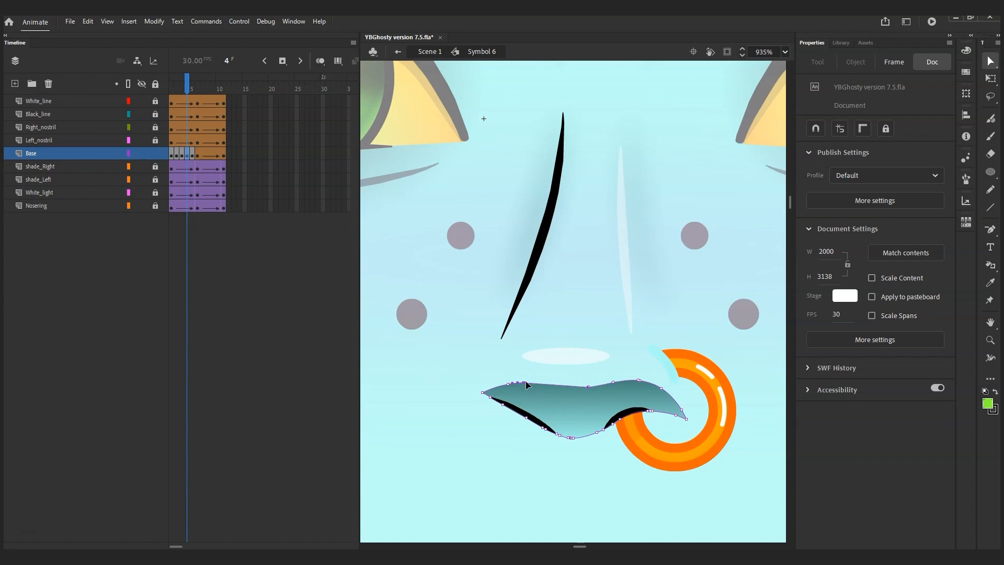
key("comma")
left_click(990, 61)
key("comma")
key("a")
left_click_drag(178, 86, 171, 85)
Turn on onion skinning and refine the Base outline on frames 2 to 4 against the neighbouring frames.
left_click(320, 60)
left_click(187, 153)
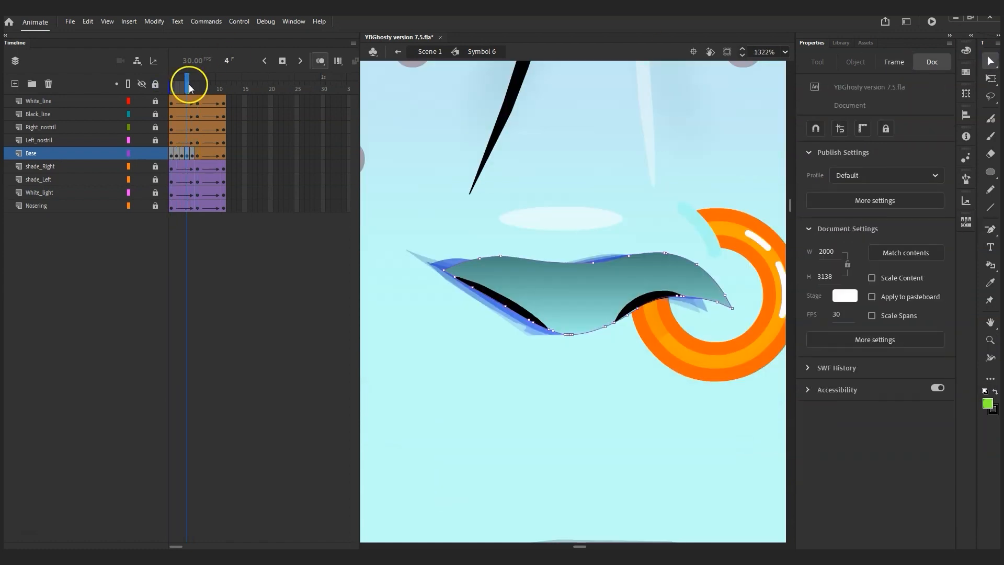
left_click(181, 83)
left_click(177, 82)
left_click(177, 85)
left_click_drag(176, 86, 177, 88)
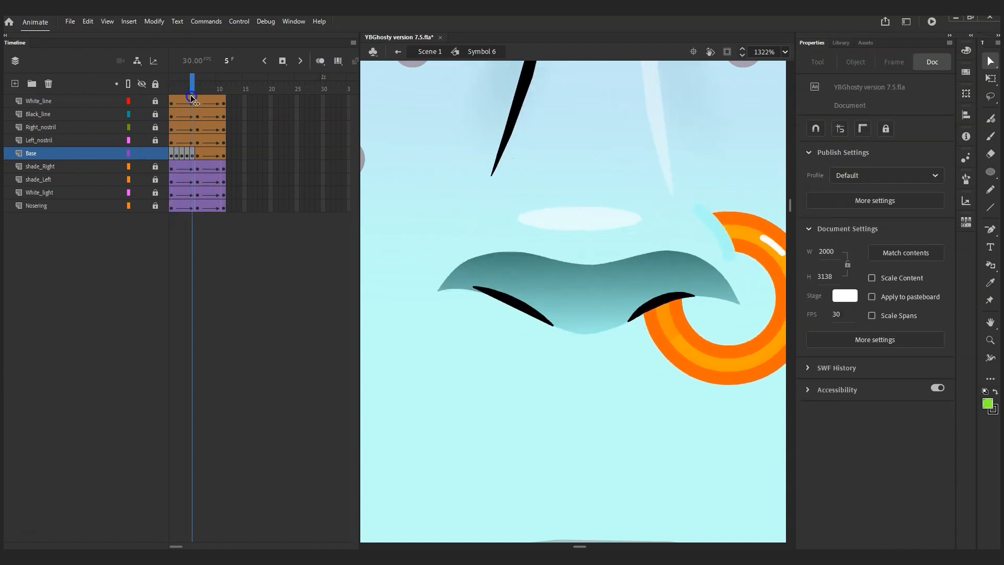
left_click(528, 335)
left_click(182, 85)
left_click(187, 85)
left_click(618, 324)
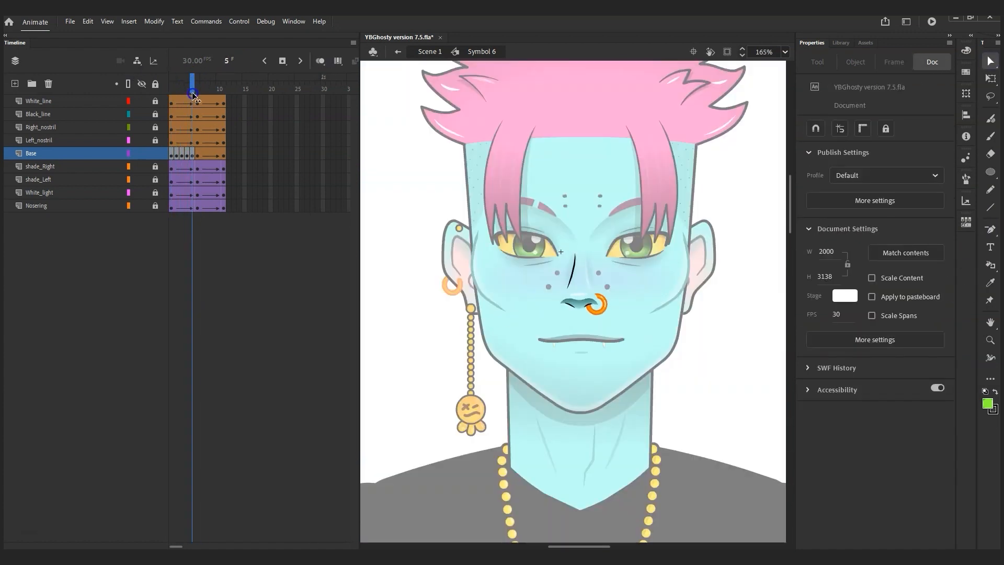
Convert the tweens of the remaining nose layers above Nosering to frame-by-frame animation on every frame.
right_click(180, 103)
mouse_move(261, 146)
left_click(416, 147)
Flip the nose artwork on frames 7 to 12 horizontally using Edit Multiple Frames.
left_click(338, 61)
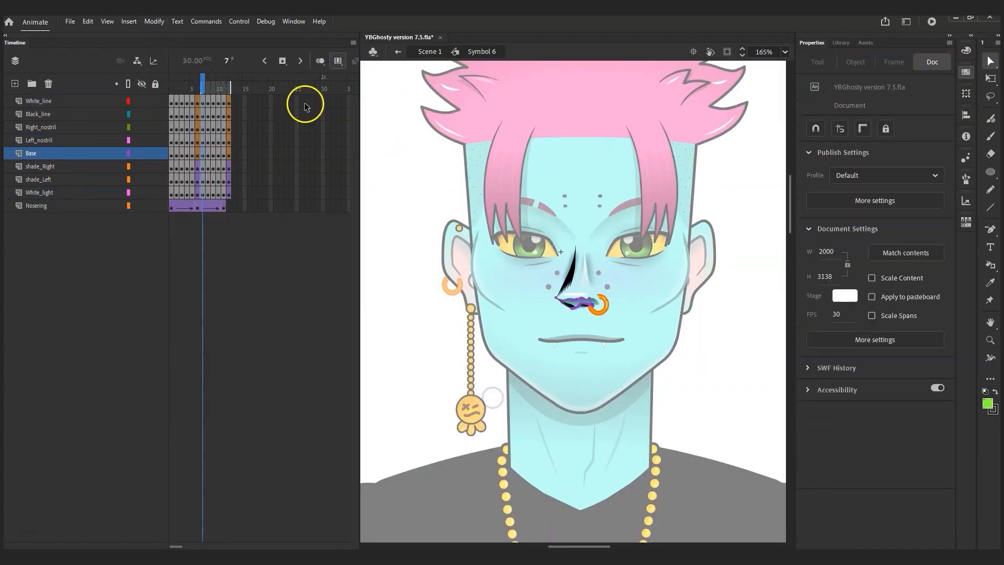
left_click(153, 21)
left_click(329, 282)
left_click(338, 61)
Clear the in-between keyframes between frames 7 and 12 on the White_line and Black_line layers.
left_click(39, 192)
left_click(201, 104)
key("shift+F6")
left_click(595, 267)
mouse_move(204, 103)
left_mouse_down()
mouse_move(223, 103)
mouse_move(203, 114)
left_mouse_up()
key("shift+F6")
Copy the nose line from frame 1, paste it in place on frame 12, flip it horizontally and move it across the nose.
key("z")
left_click_drag(658, 215, 535, 354)
right_click(200, 114)
left_click(493, 243)
left_click(154, 22)
left_click(990, 78)
left_click(229, 83)
right_click(512, 236)
left_click(172, 83)
left_click(229, 84)
key("ctrl+shift+v")
left_click(363, 282)
left_click_drag(471, 231, 578, 230)
left_click(199, 83)
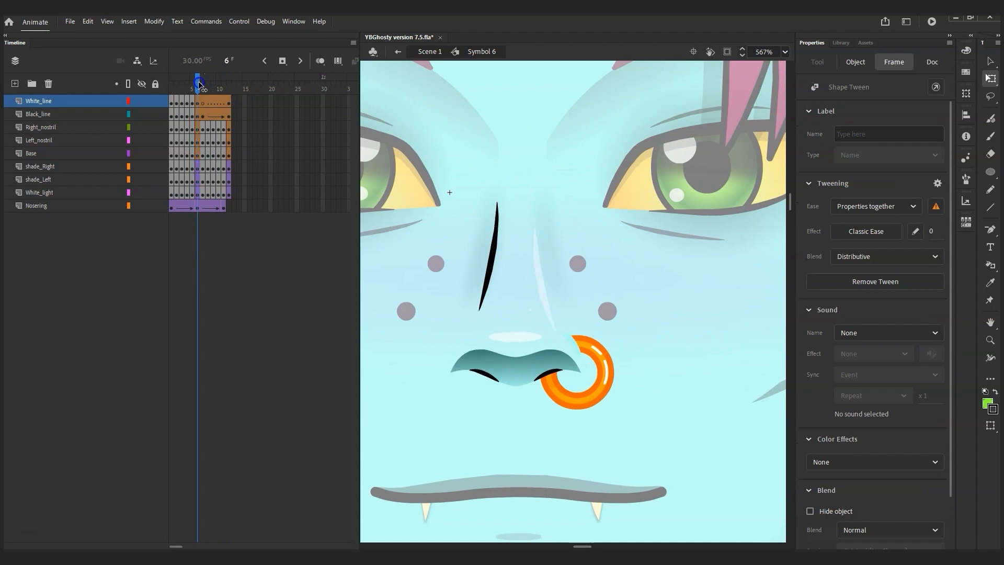
Insert a keyframe on the Nosering layer at frame 12 and check the nose lines between frames 7 and 12.
right_click(229, 206)
left_click(260, 292)
left_click(171, 104)
left_click(228, 116)
left_click_drag(228, 84, 203, 83)
Draw a thick skin-coloured stroke up the nose bridge on Layer_9 and move that layer above Nosering.
left_click_drag(517, 356, 517, 133)
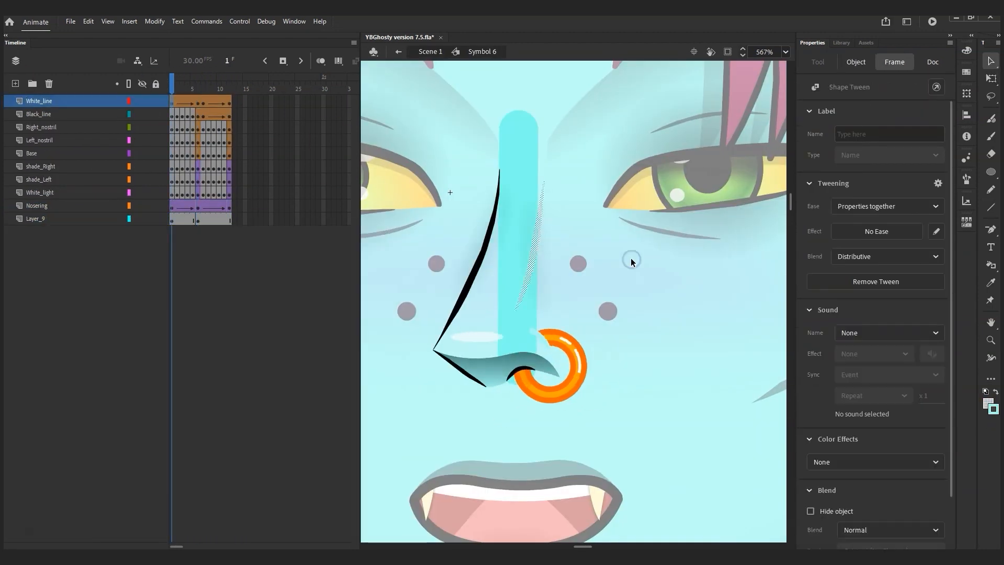
mouse_move(37, 219)
left_mouse_down()
mouse_move(18, 197)
mouse_move(21, 207)
left_mouse_up()
left_click(213, 85)
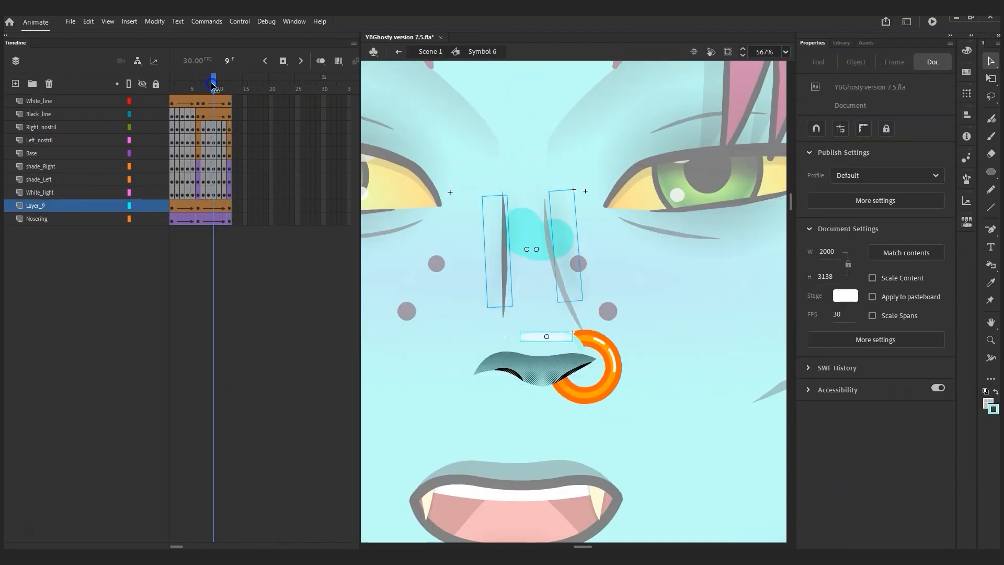
Paste the copied frames onto the shade_Left layer at frame 7.
left_click(155, 21)
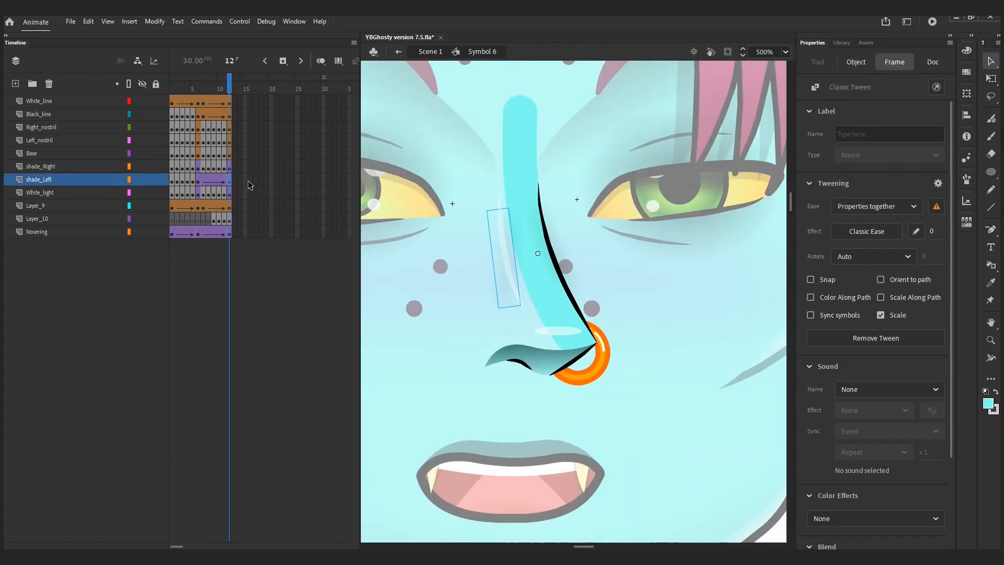
right_click(203, 232)
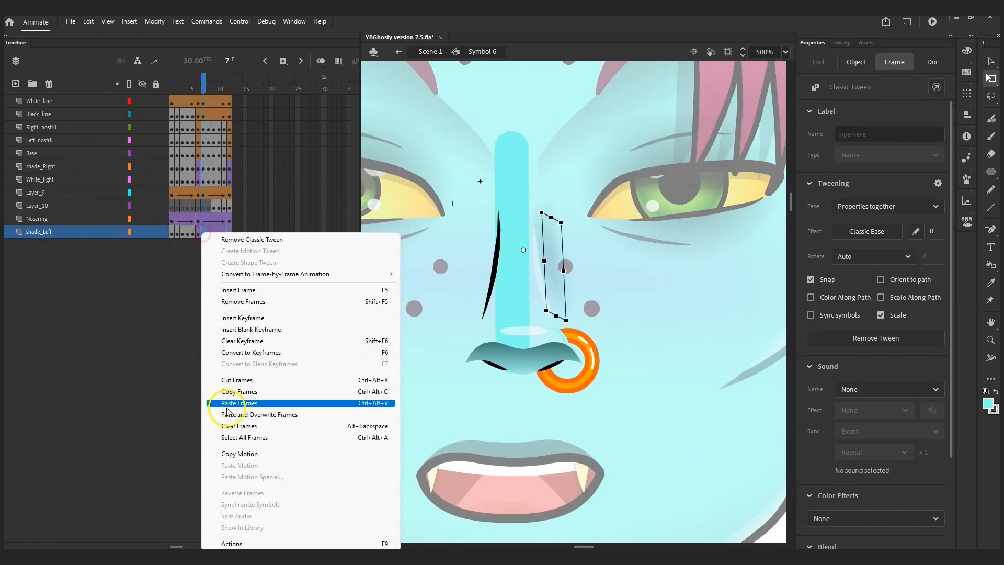
left_click(226, 411)
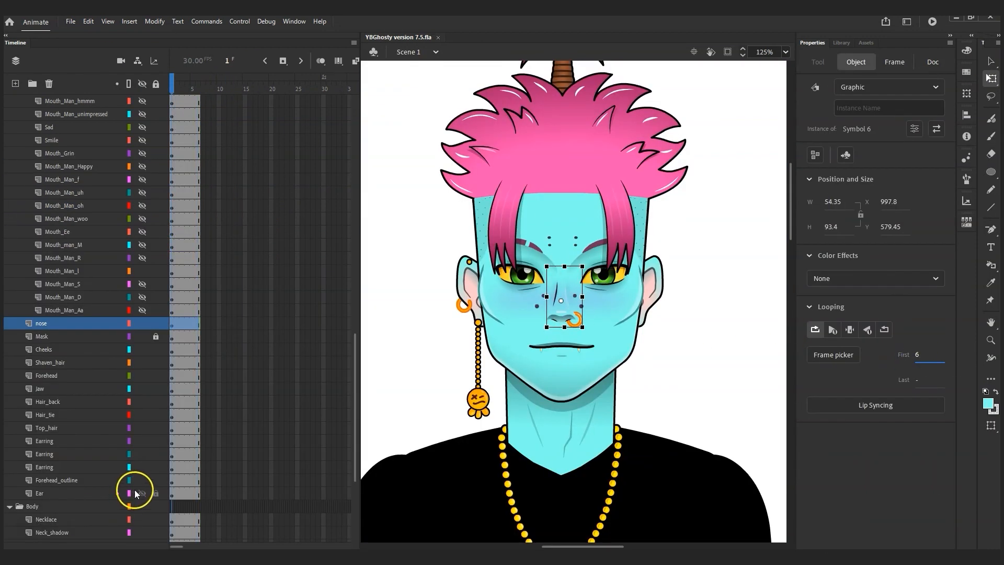
Set the nose instance's first looping frame to 12 and vary the frame number to preview the nose turn on the face.
left_click(918, 355)
type("12")
left_click_drag(909, 354, 899, 353)
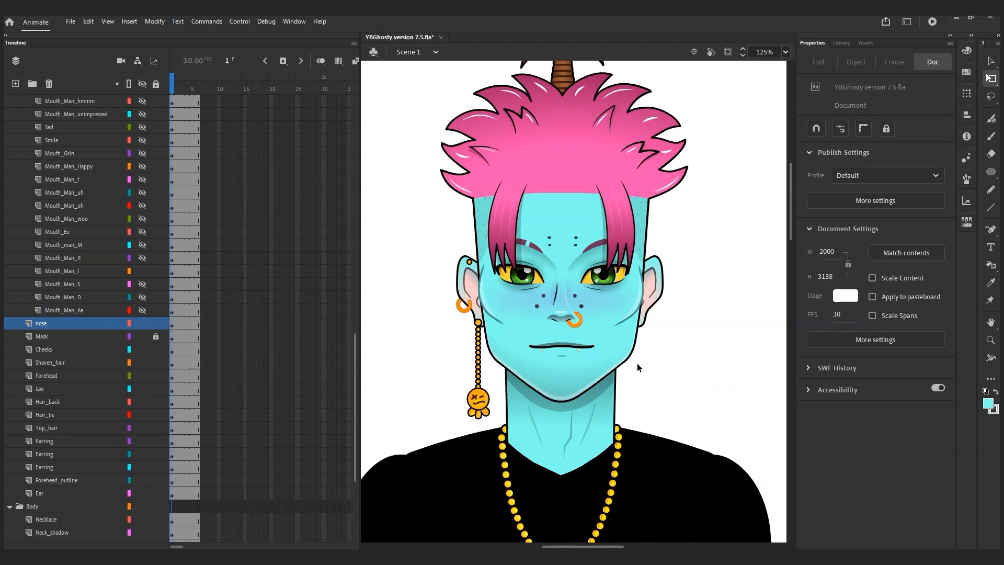
Step through the early frames of the Jaw turn symbol to check how the jaw outline deforms.
left_click(596, 374)
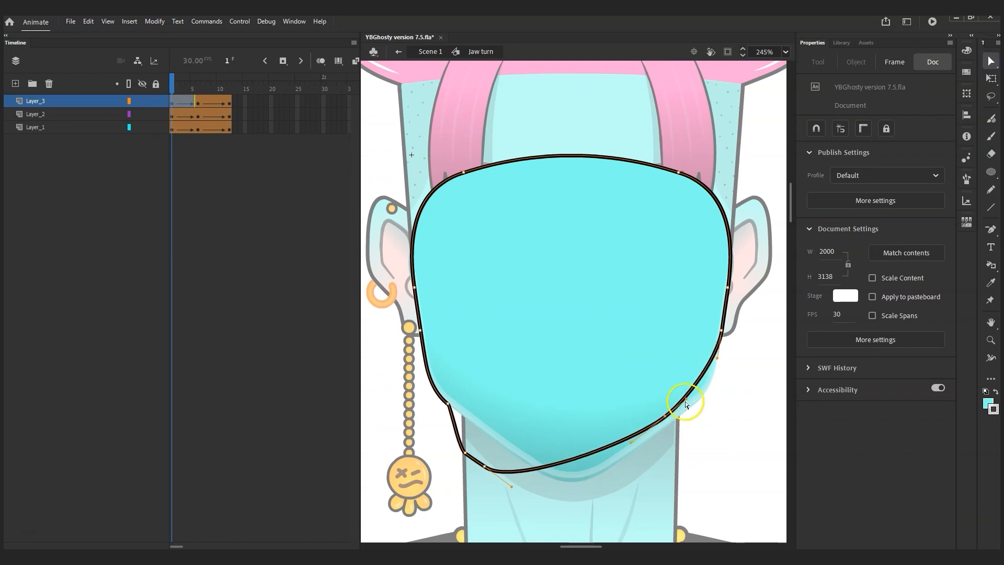
left_click(183, 90)
key("comma")
key("comma")
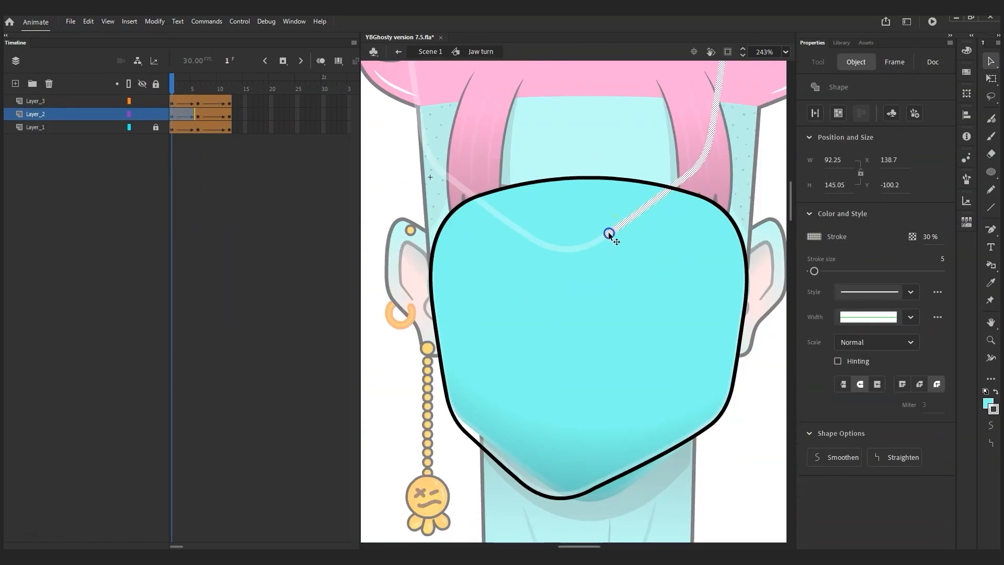
Delete the selected faint stroke on Layer_2 at frame 1 and edit anchor points on the lower jaw curve.
key("Delete")
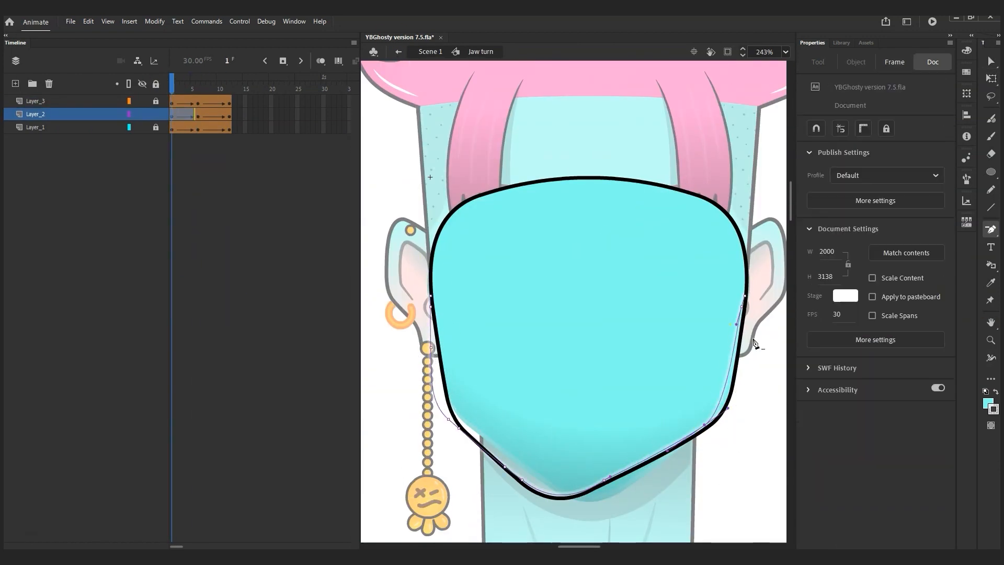
left_click(615, 493)
left_click(527, 486)
Check the jaw shapes at different frames across the layers of the Jaw turn symbol.
left_click(197, 88)
left_click(229, 115)
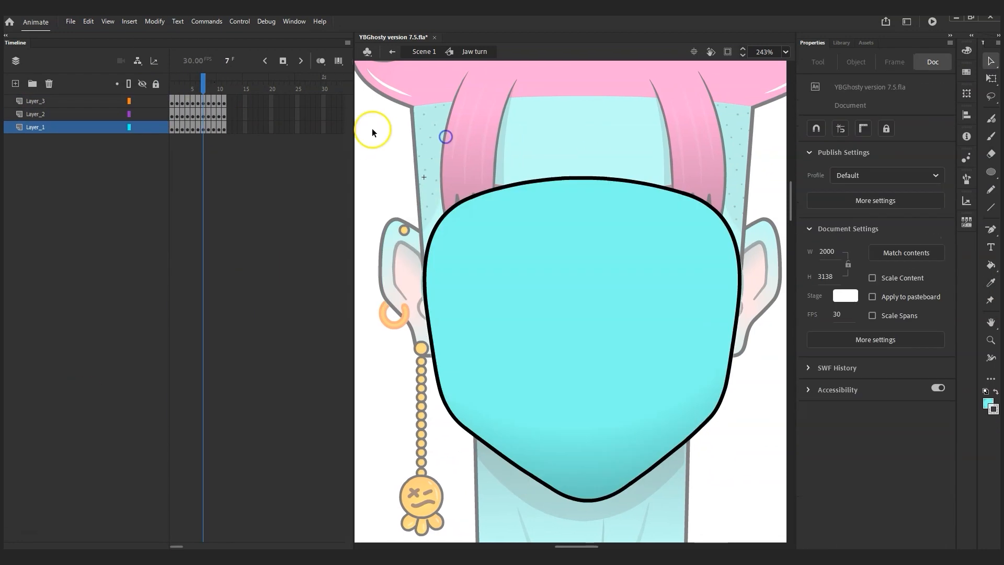
left_click(186, 100)
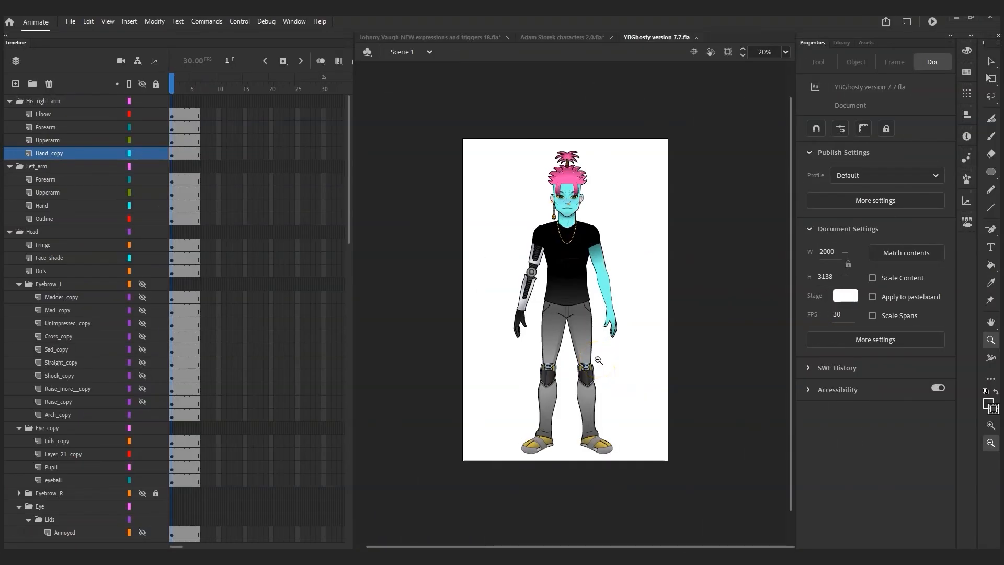
Open the Hands symbol on the bare arm, scrub through its hand poses and return to Scene 1.
left_click(991, 425)
left_click_drag(653, 137, 489, 466)
left_click(991, 62)
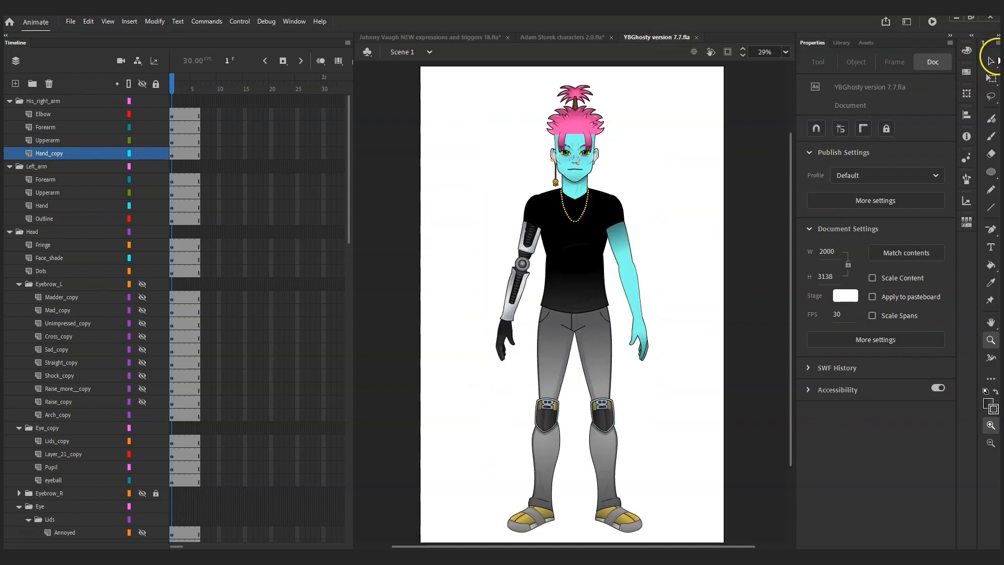
double_click(640, 337)
key("Return")
left_click_drag(242, 86, 190, 96)
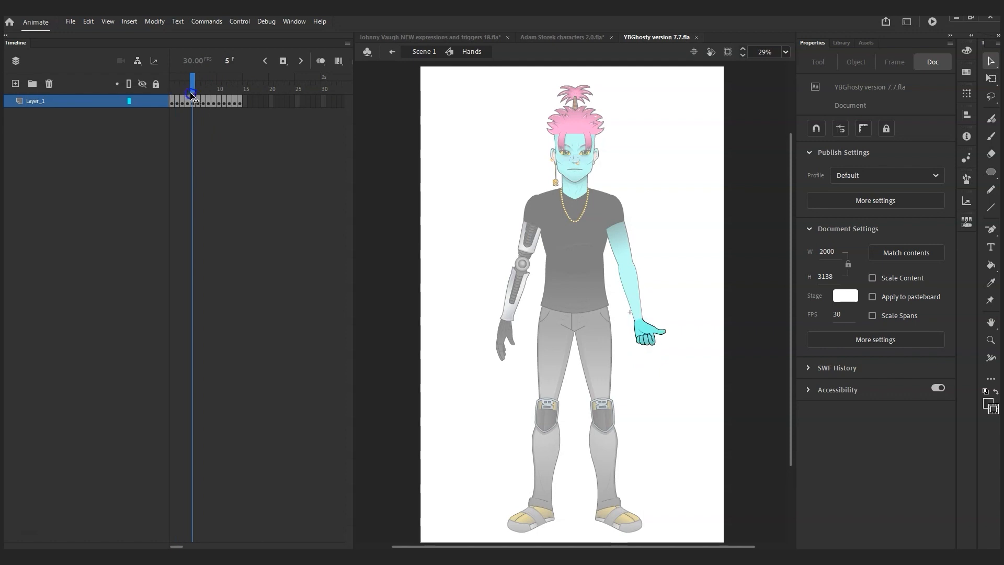
left_click(415, 51)
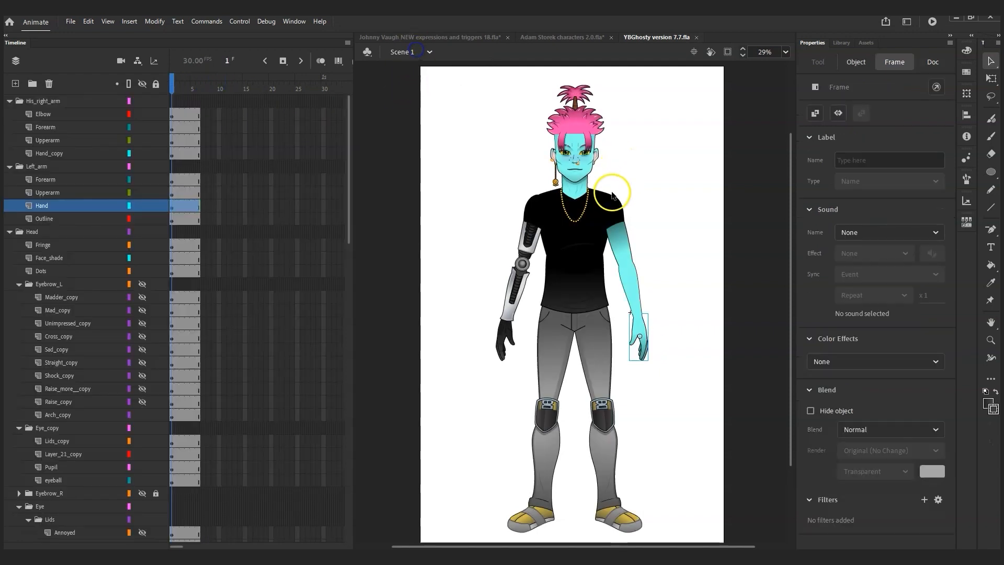
Open the black-gloved Hands r symbol, examine its poses up close between frames 1 and 14 and return to Scene 1.
left_click(616, 208)
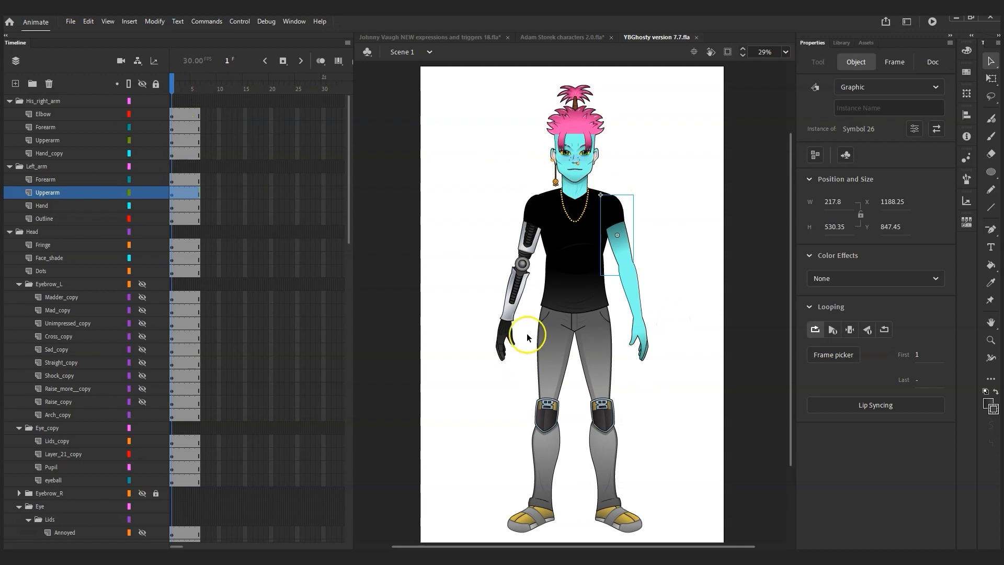
left_click(502, 345)
double_click(502, 345)
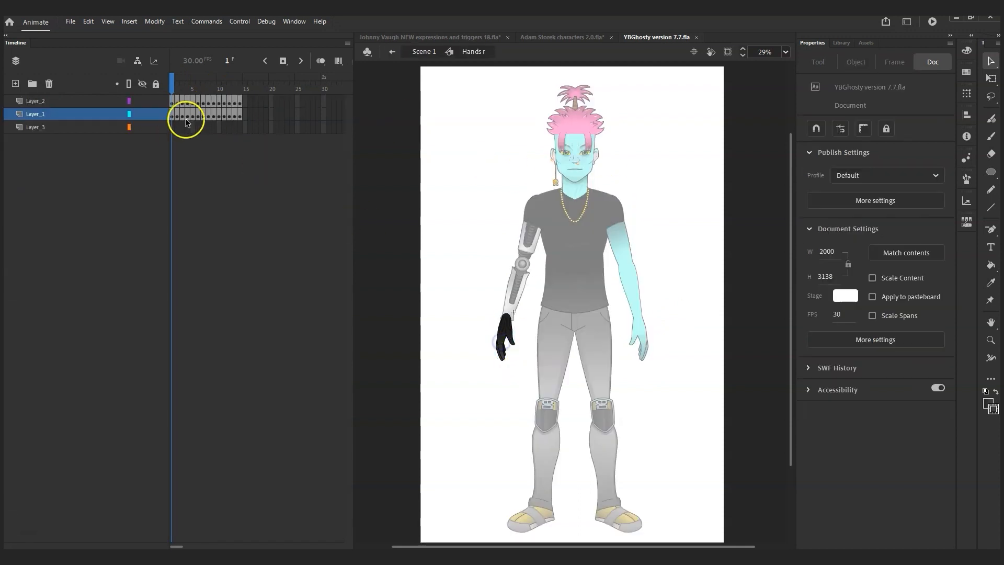
left_click_drag(175, 85, 239, 87)
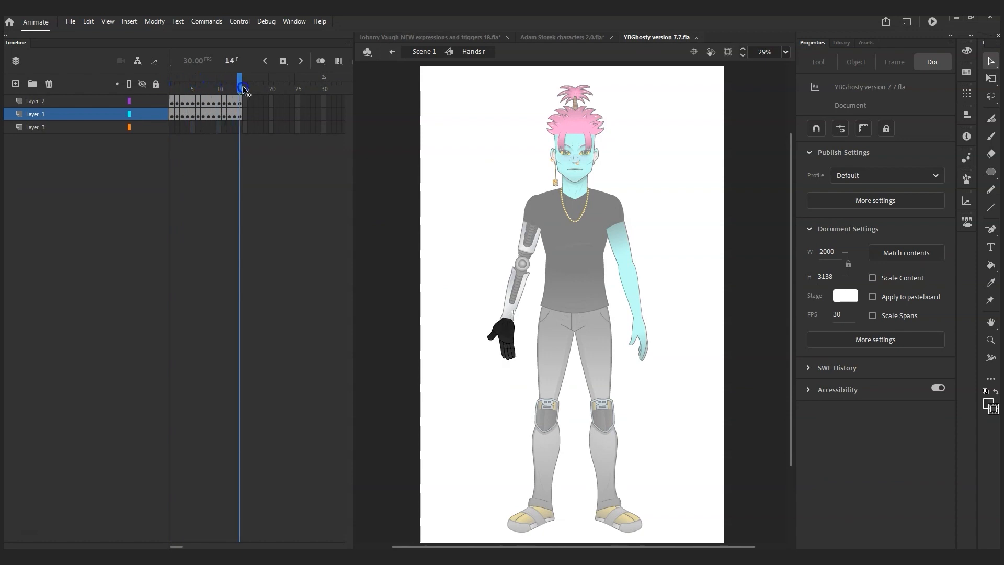
left_click(990, 340)
left_click_drag(473, 306, 540, 383)
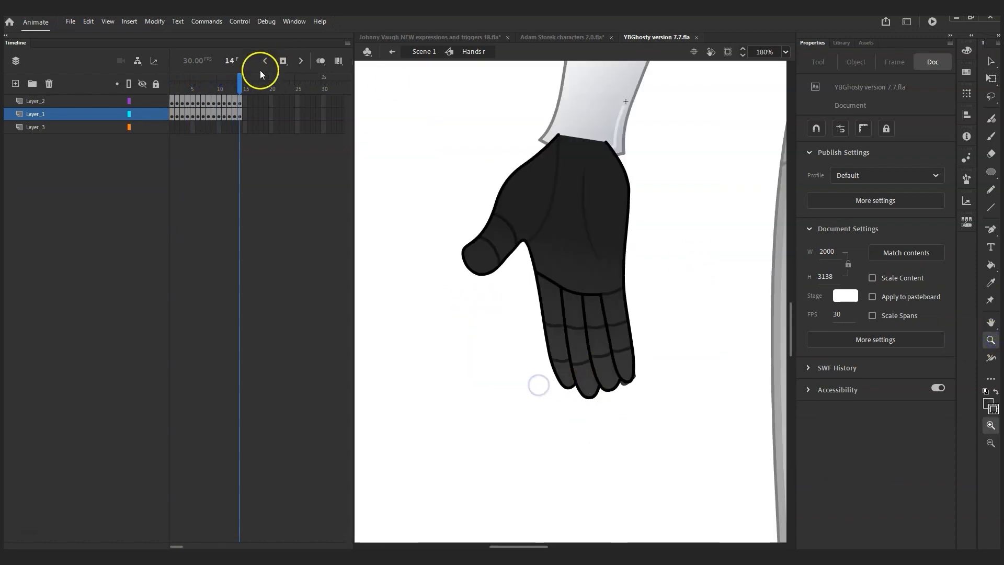
left_click_drag(240, 84, 173, 89)
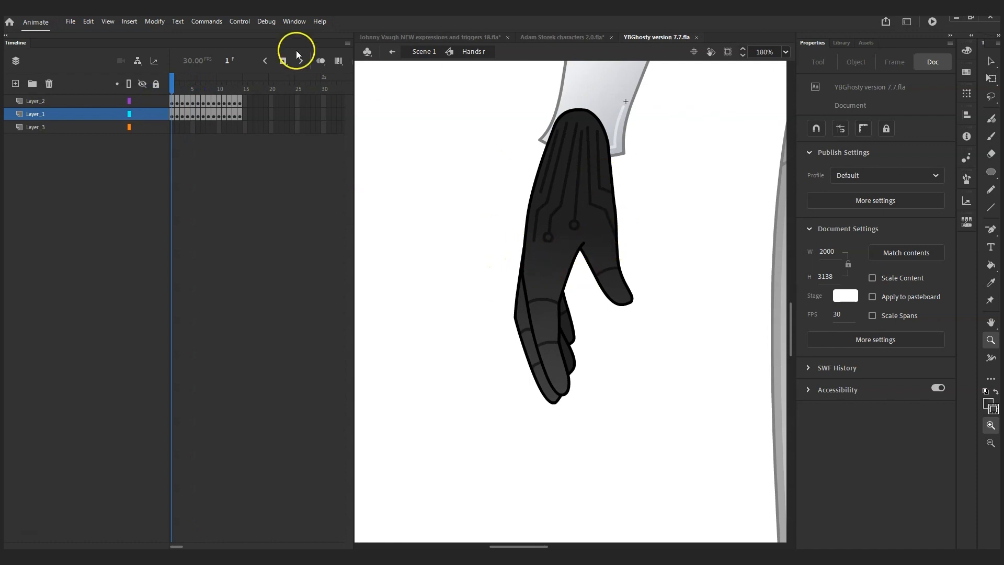
left_click_drag(198, 88, 240, 92)
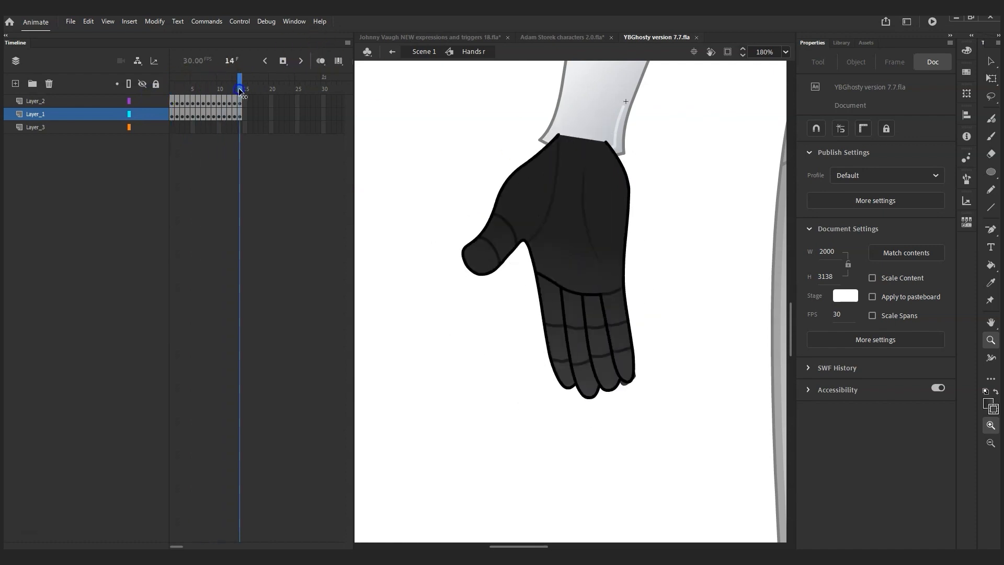
left_click(405, 52)
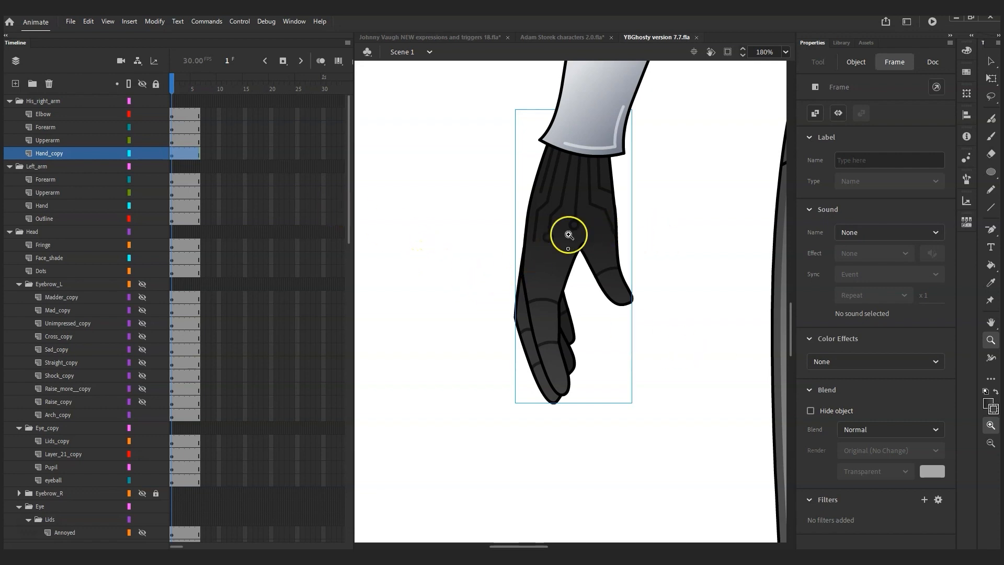
Fit the whole character in view and select all of its parts on the stage.
left_click(990, 443)
left_click(660, 275)
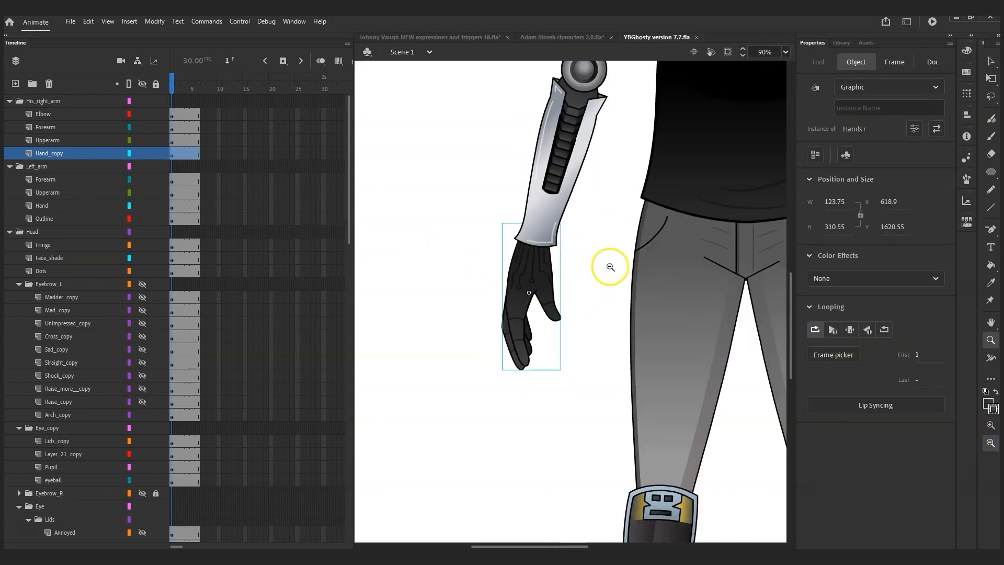
left_click(628, 245)
left_click(628, 246)
left_click_drag(661, 135, 490, 498)
left_click(990, 61)
left_click_drag(701, 88, 427, 539)
Examine the Lower_torso shape, select the body parts below the head together and clear the selection.
left_click(702, 241)
left_click(572, 287)
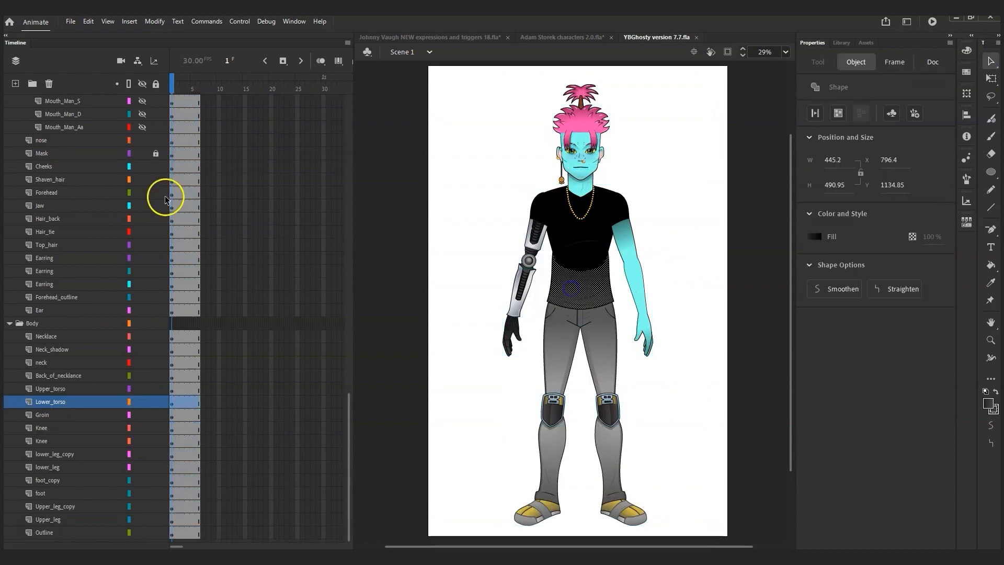
left_click(127, 402)
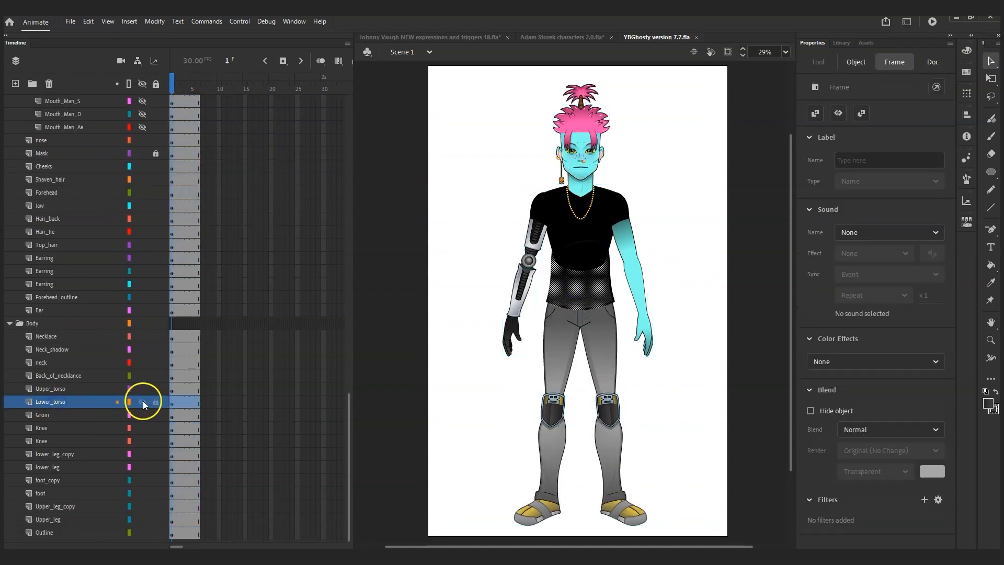
left_click(442, 294)
left_click_drag(475, 176, 727, 544)
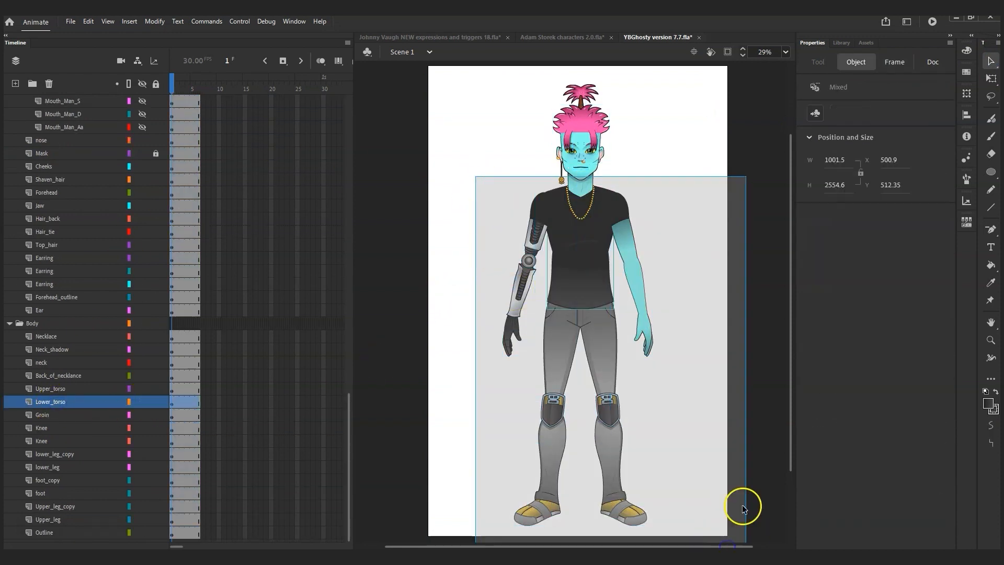
left_click(579, 188)
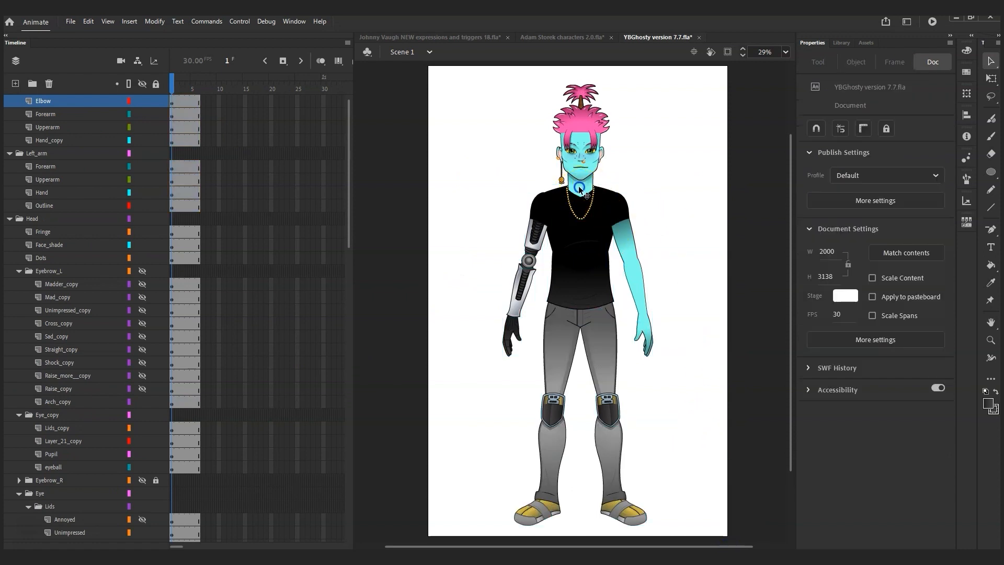
Select the neck layer and inspect the head and torso artwork up close.
left_click(55, 363)
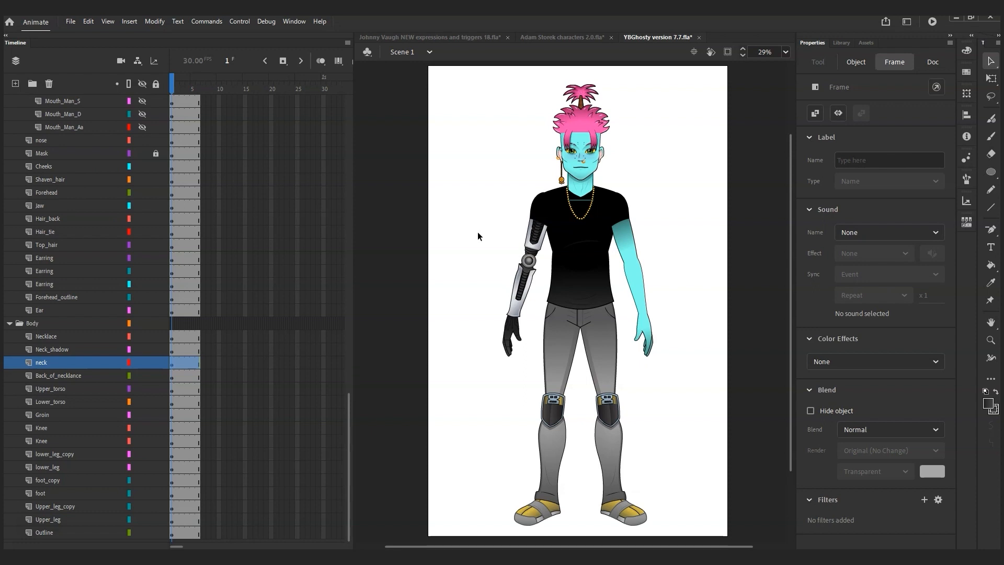
left_click(990, 341)
left_click_drag(648, 77, 510, 232)
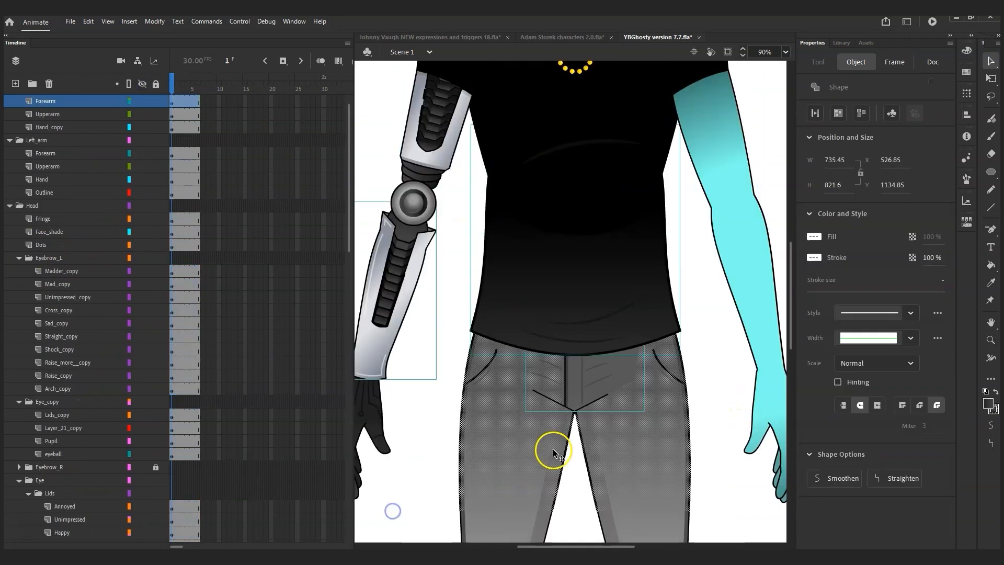
left_click(121, 499)
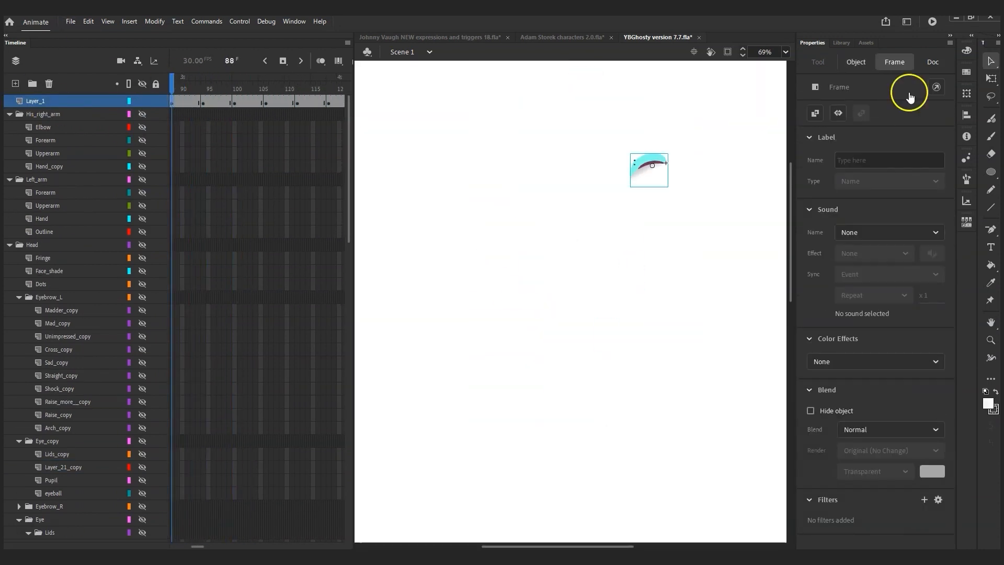
Scrub through the facial feature keyframes on Layer_1 and play the timeline from frame 1.
left_click(304, 103)
mouse_move(303, 102)
left_mouse_down()
mouse_move(194, 104)
mouse_move(296, 101)
mouse_move(255, 102)
mouse_move(289, 91)
mouse_move(208, 90)
left_mouse_up()
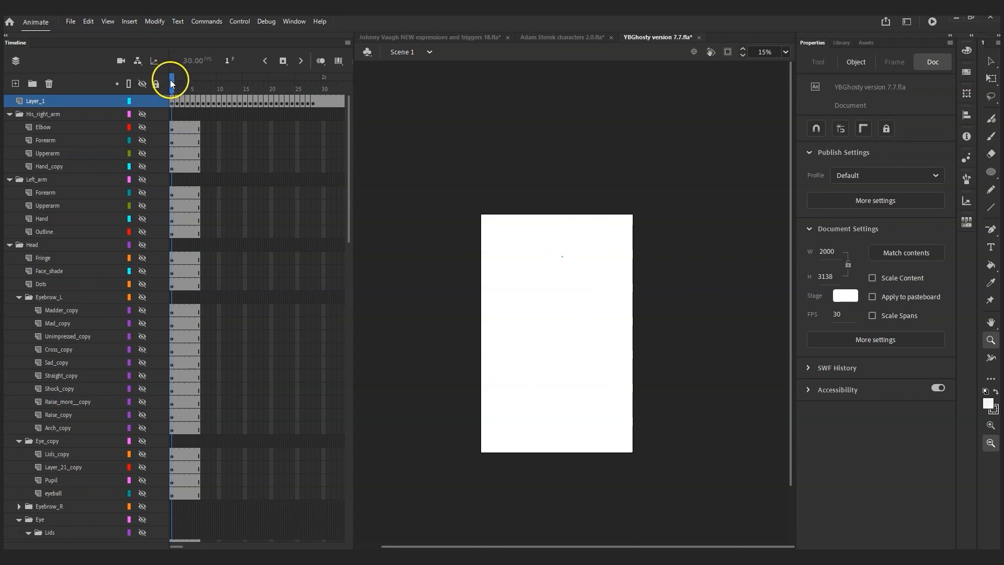
key("Return")
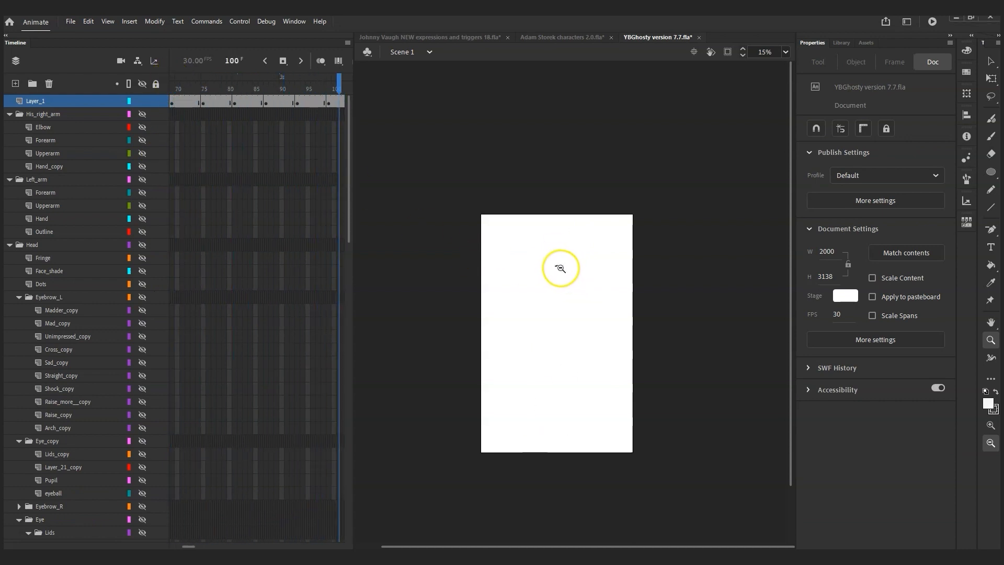
Change the mouth instance at frame 117 of Layer_1 to a Movie Clip and scrub the playhead around frame 120.
left_click_drag(602, 234, 505, 357)
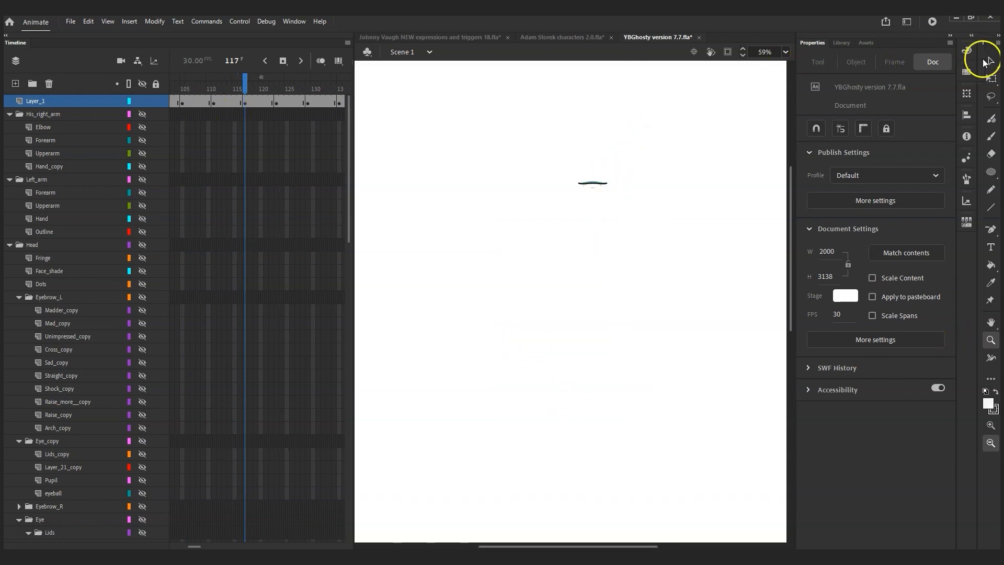
left_click(991, 61)
left_click(245, 101)
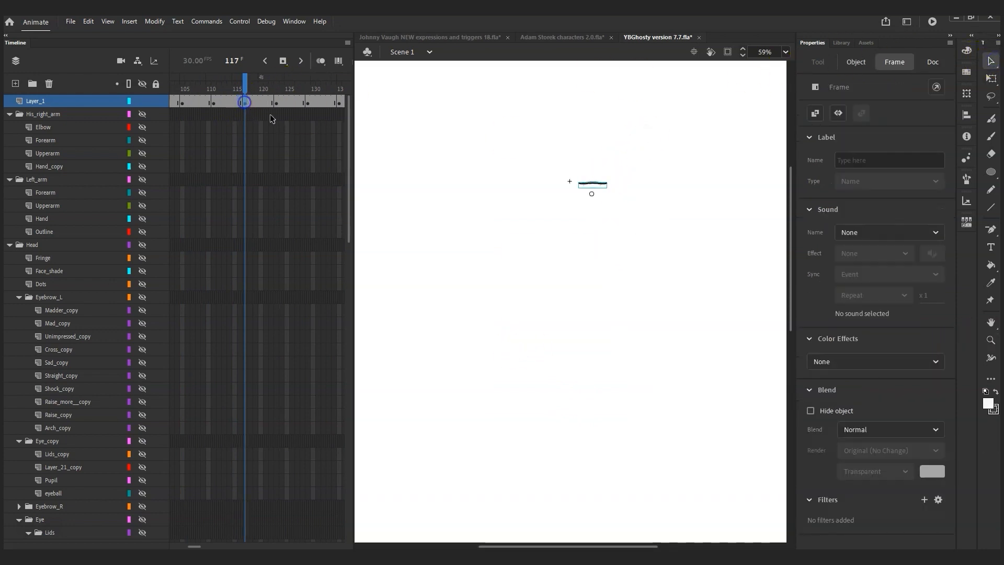
left_click(591, 187)
left_click(884, 88)
left_click(863, 102)
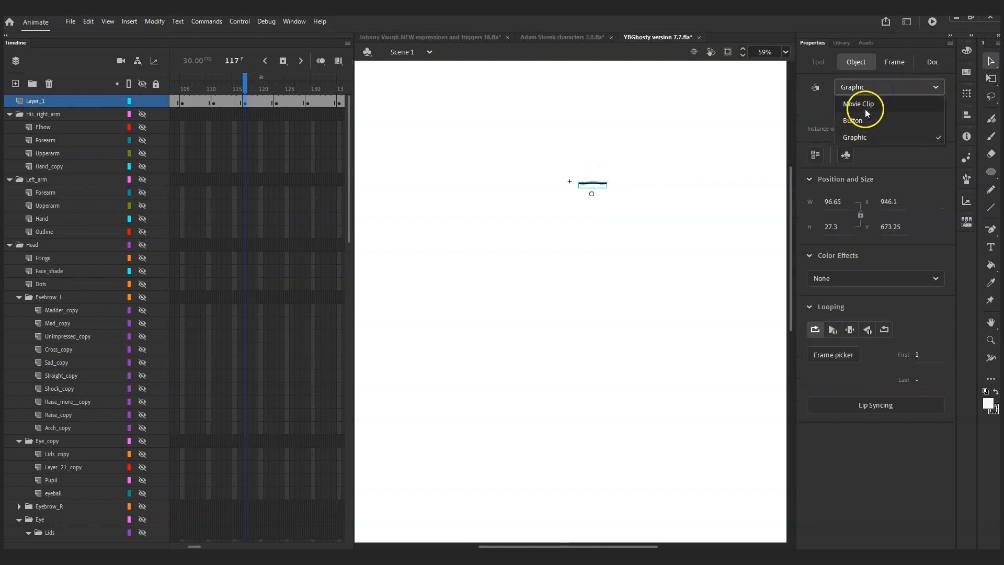
left_click(262, 90)
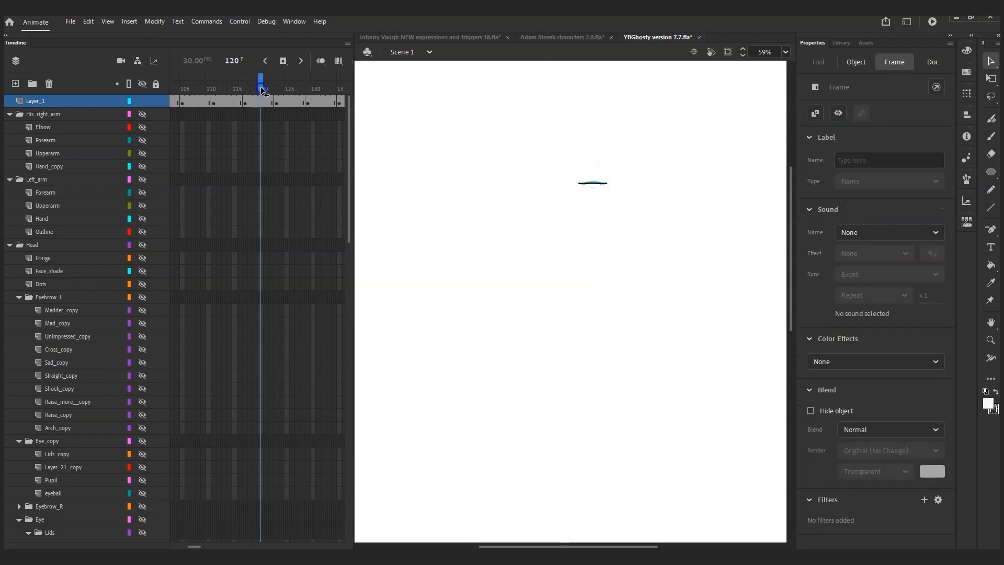
mouse_move(259, 90)
left_mouse_down()
mouse_move(245, 90)
mouse_move(260, 90)
left_mouse_up()
Set the mouth instance at frame 117 back to Graphic and play the animation from frame 110.
left_click(245, 103)
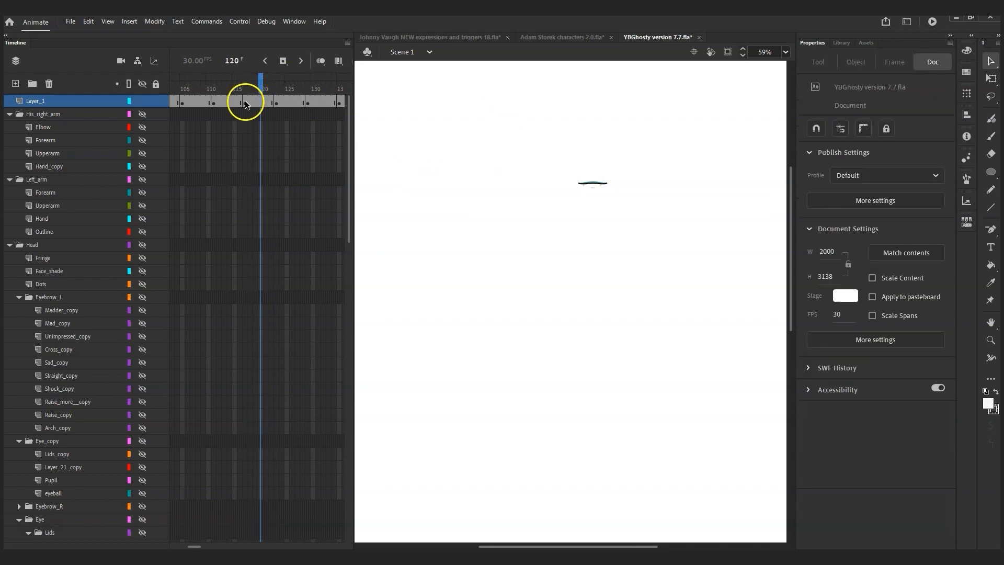
left_click(589, 184)
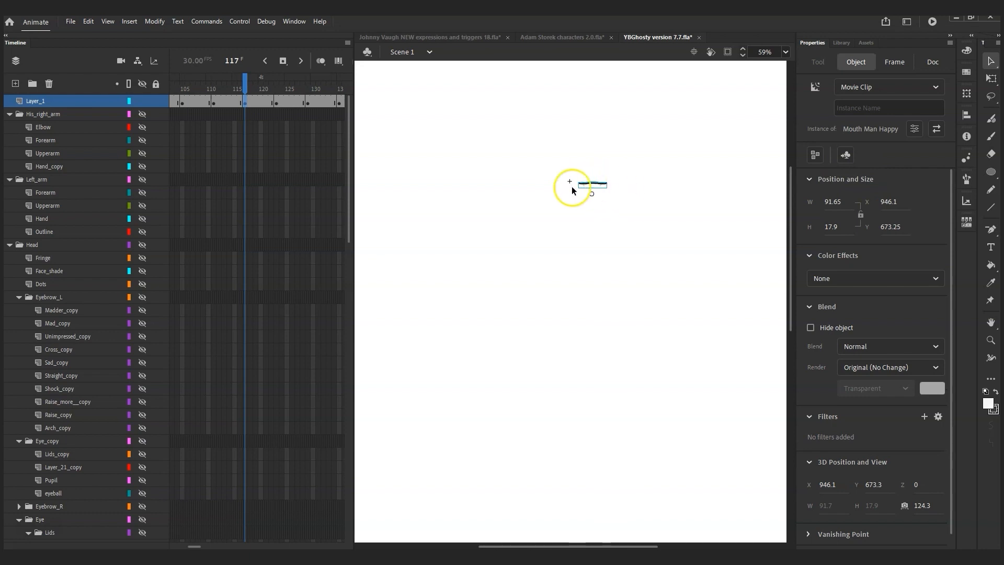
left_click(881, 88)
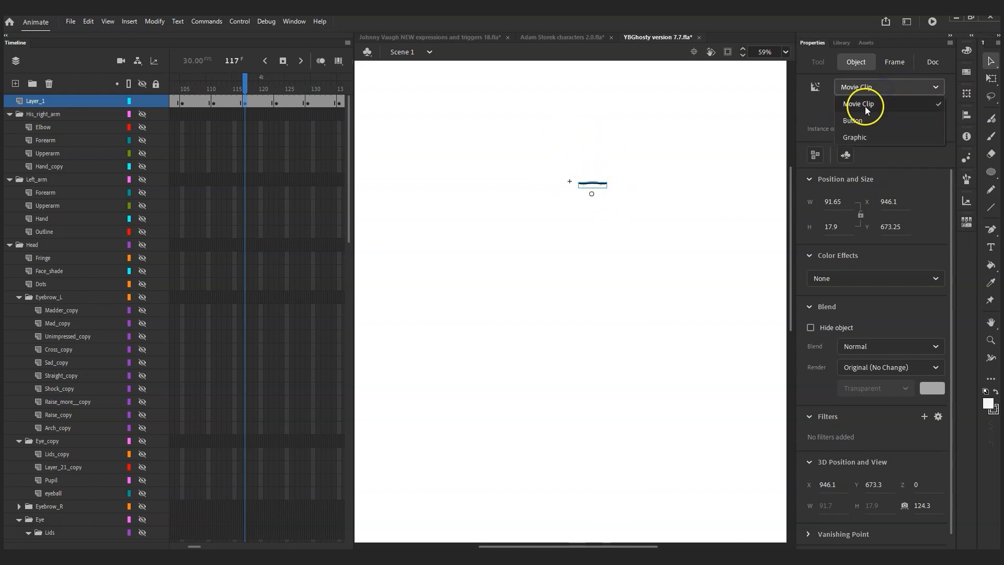
left_click(858, 140)
left_click(208, 85)
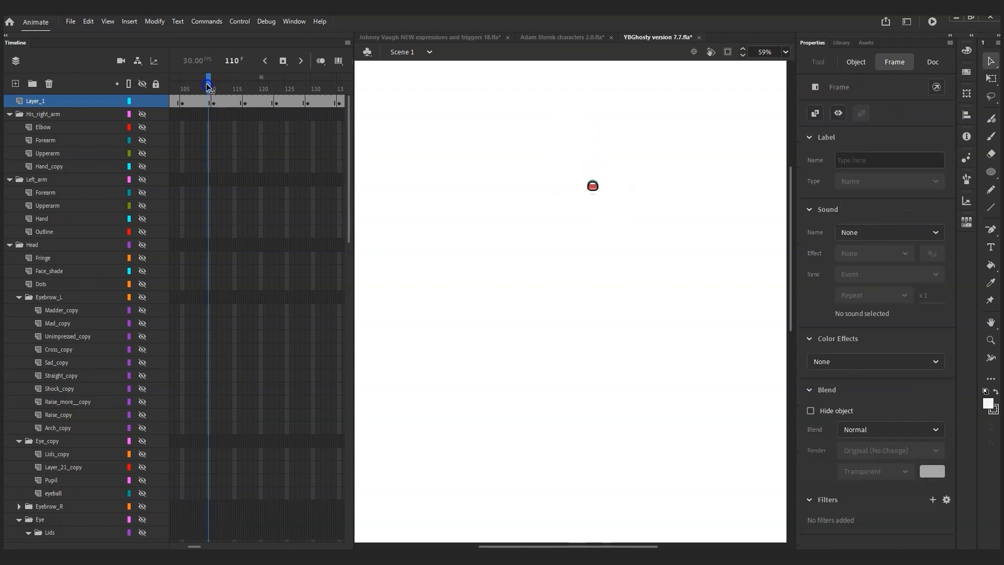
key("Return")
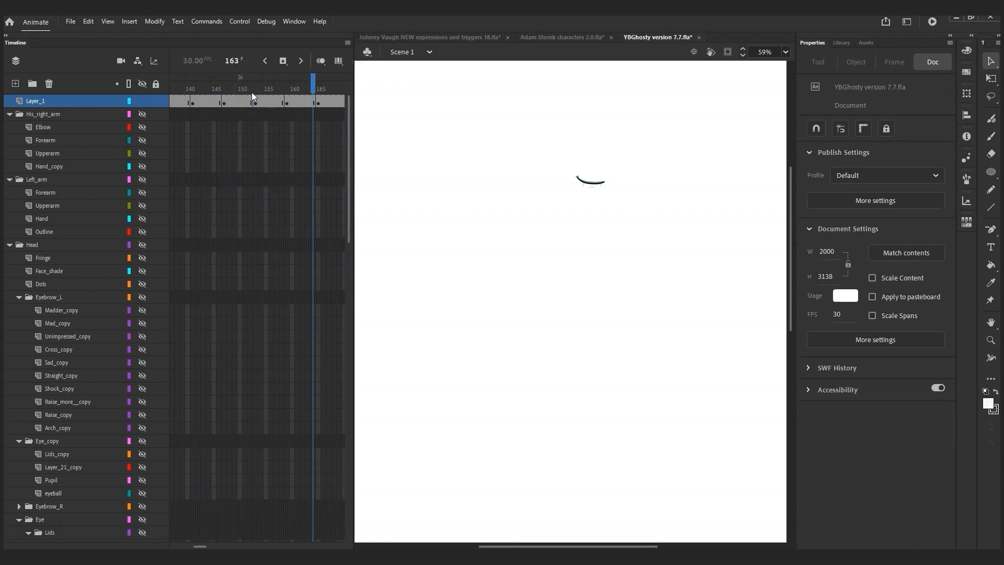
Scrub through the facial feature frames on Layer_1 and open the Export Movie dialog for the document.
left_click(273, 126)
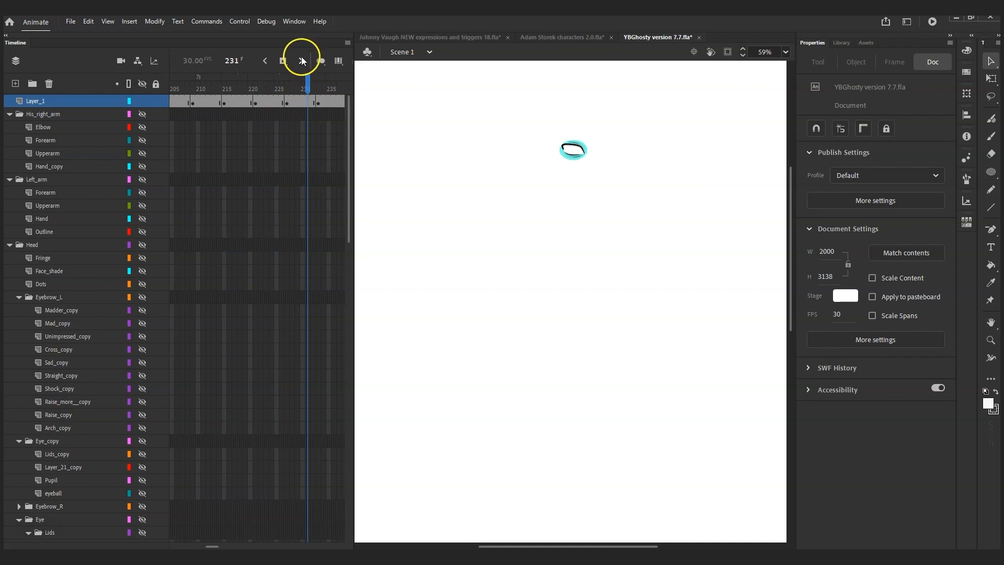
left_click_drag(309, 88, 156, 84)
left_click(70, 24)
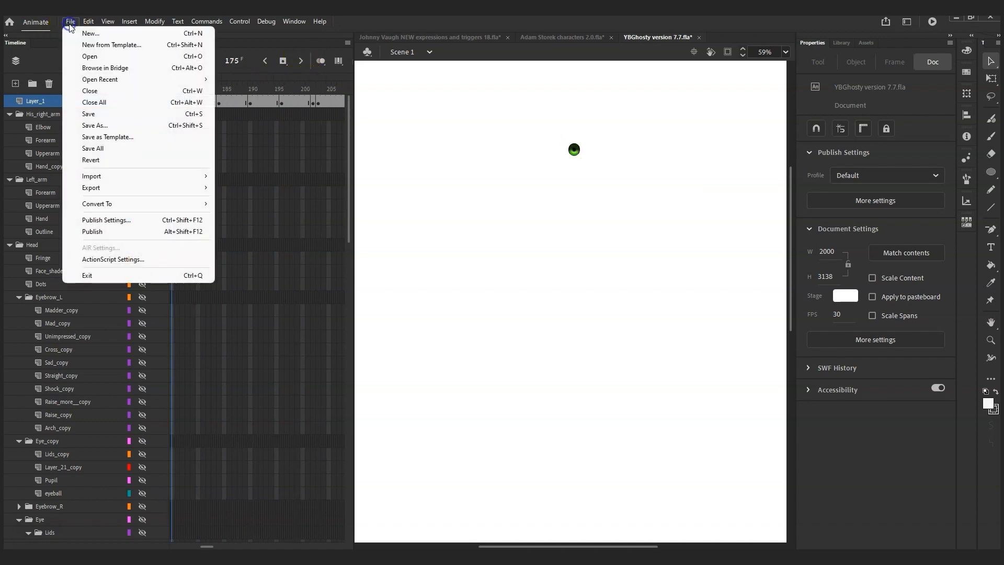
left_click(108, 190)
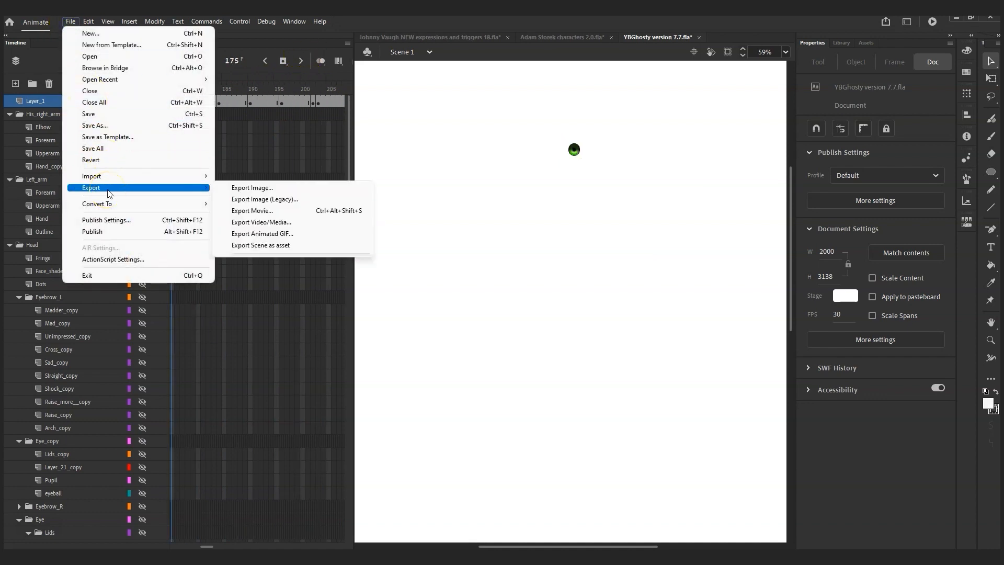
left_click(175, 497)
left_click(69, 24)
left_click(111, 191)
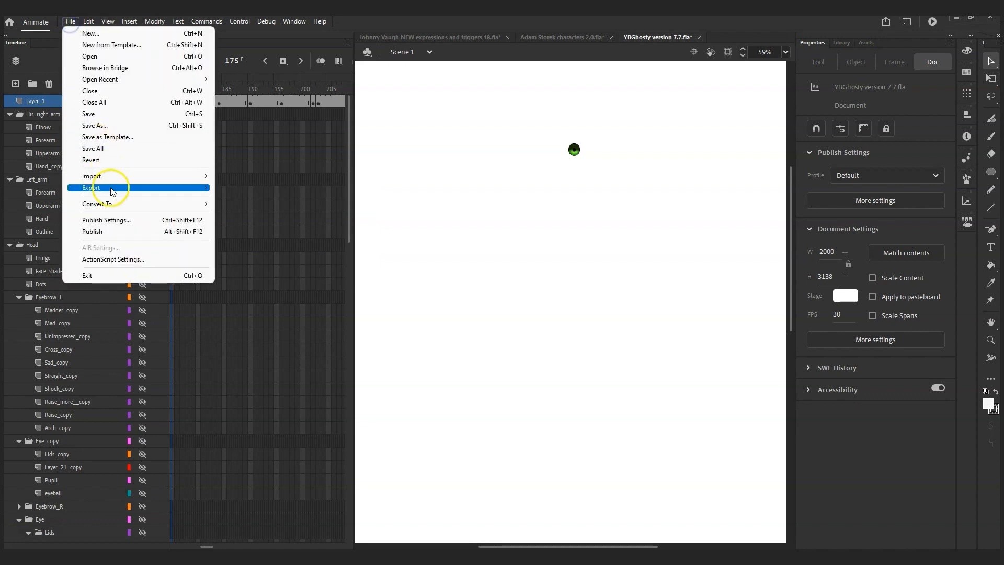
left_click(243, 214)
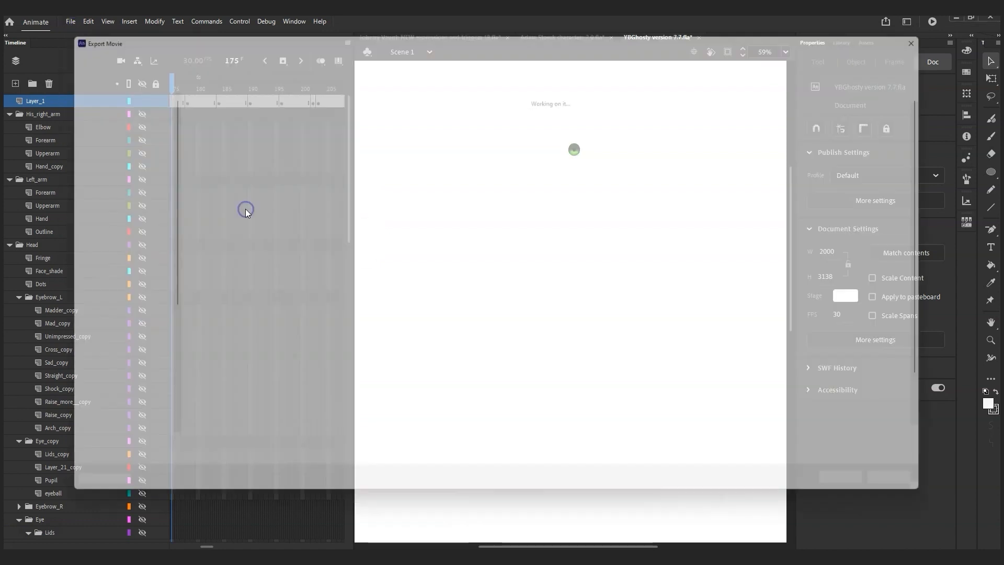
Create a folder named Renders inside the YBGhosty folder and open it as the export location.
left_click(360, 49)
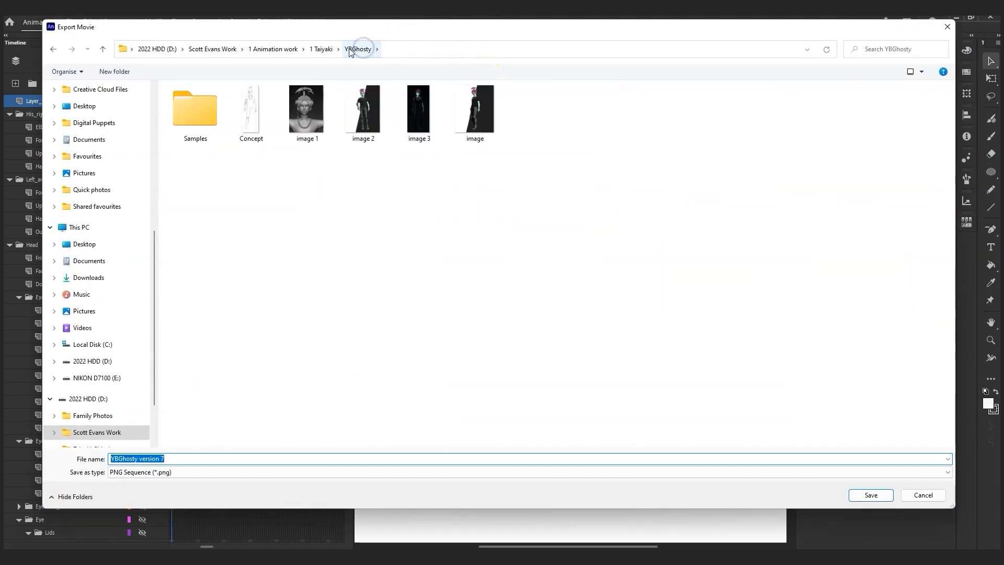
left_click(119, 71)
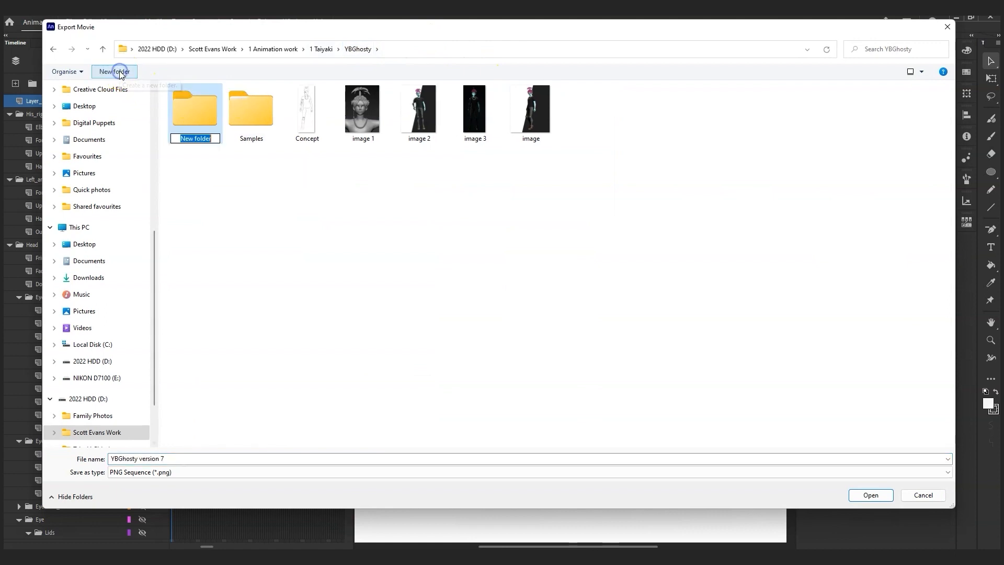
type("Renders")
key("Return")
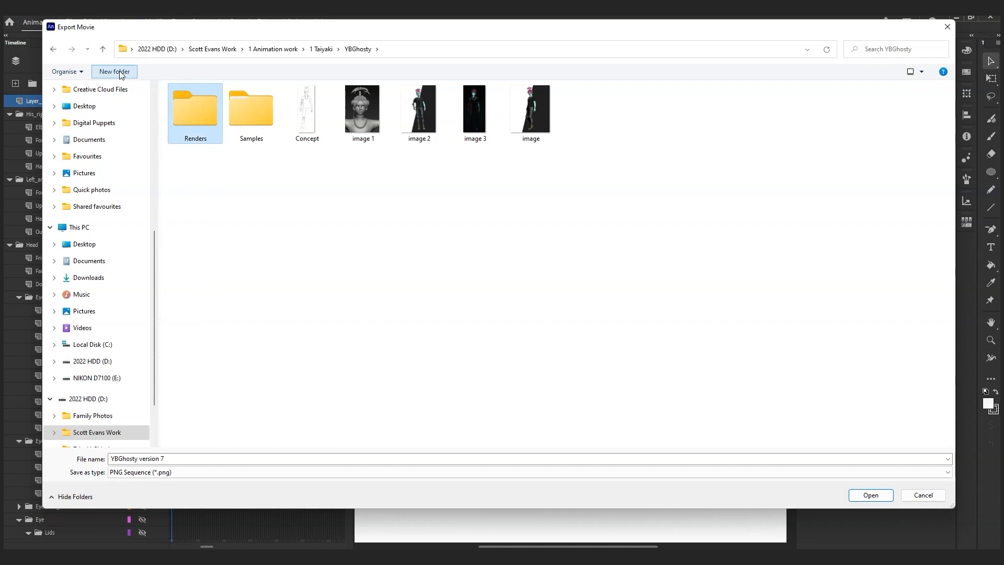
double_click(197, 103)
Export the animation as a PNG sequence named Default at full document size with 32 bit colors and smoothing.
left_click(183, 460)
type("Default")
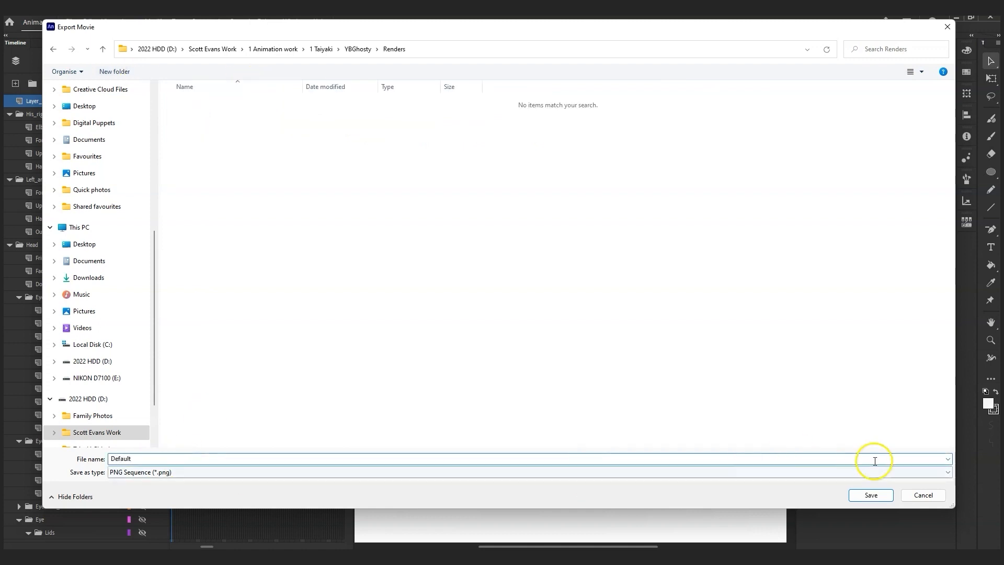
left_click(193, 472)
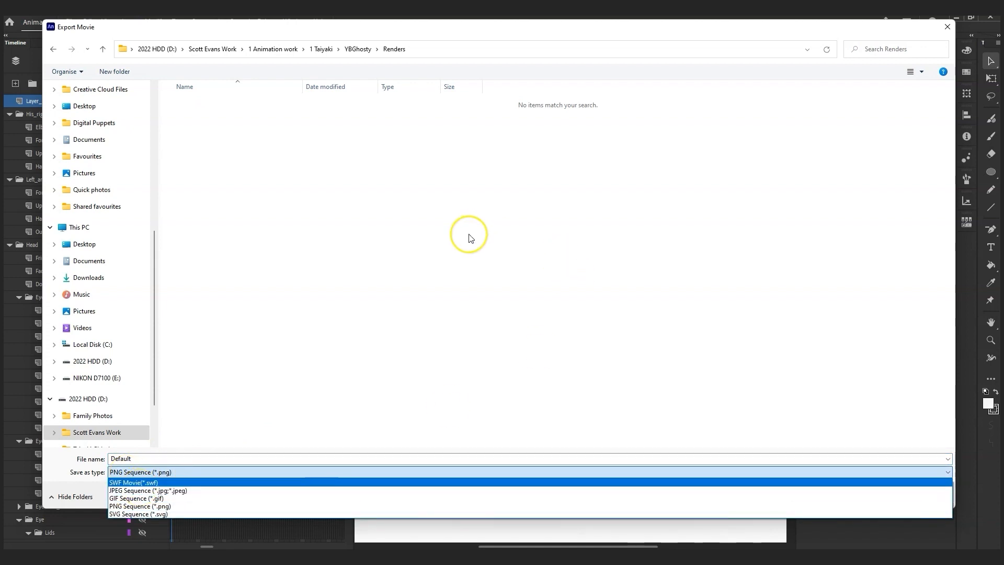
left_click(146, 507)
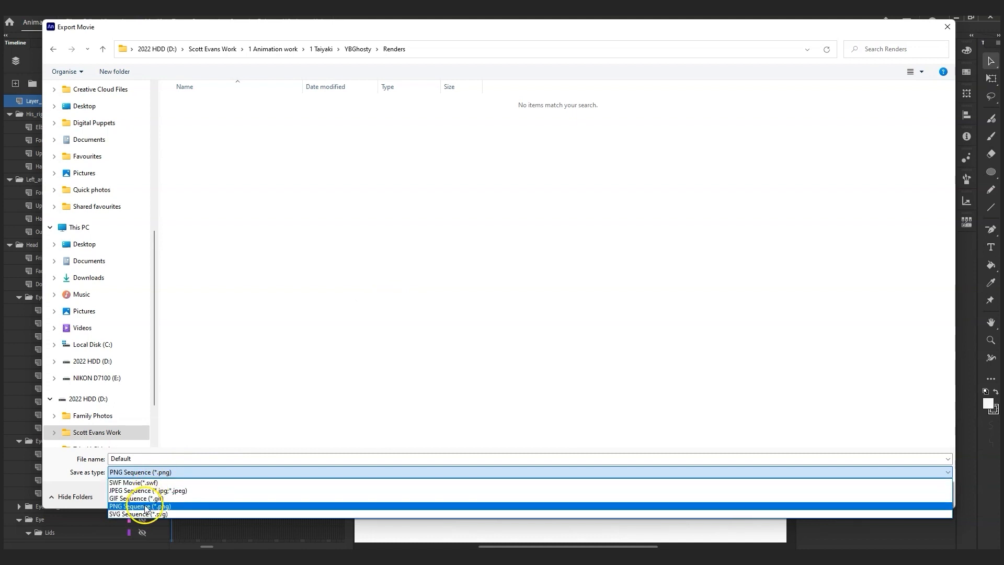
left_click(871, 495)
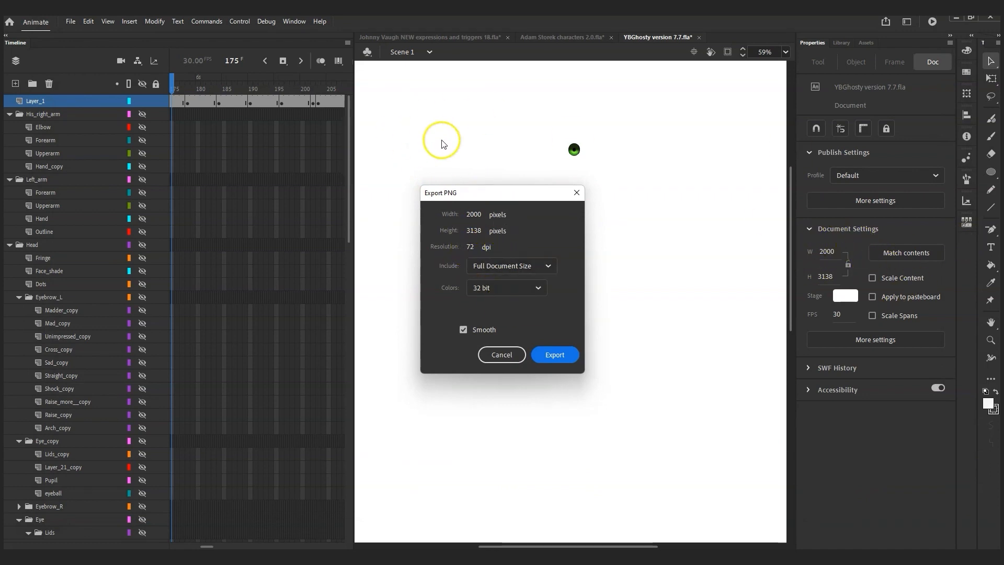
left_click(555, 355)
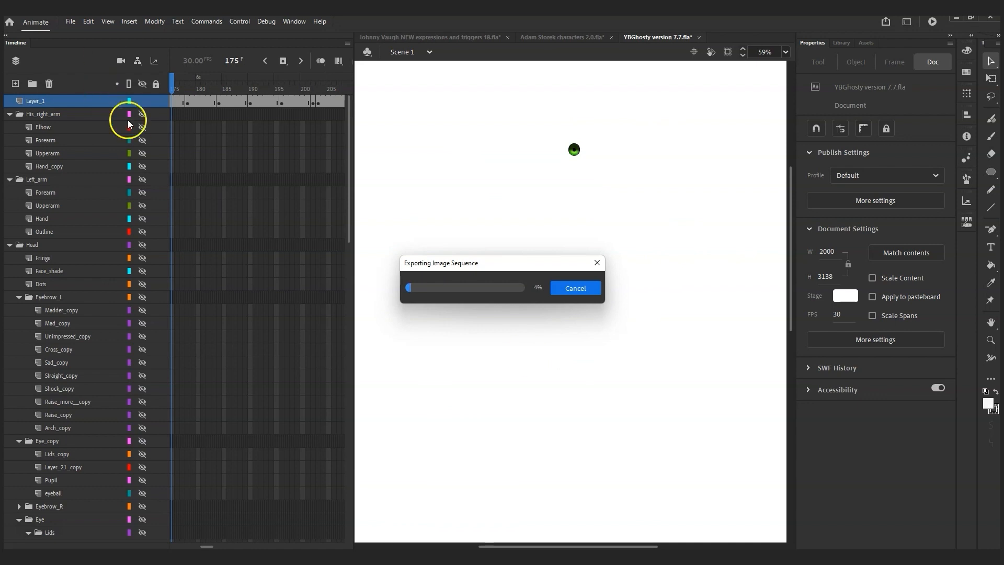
left_click(207, 547)
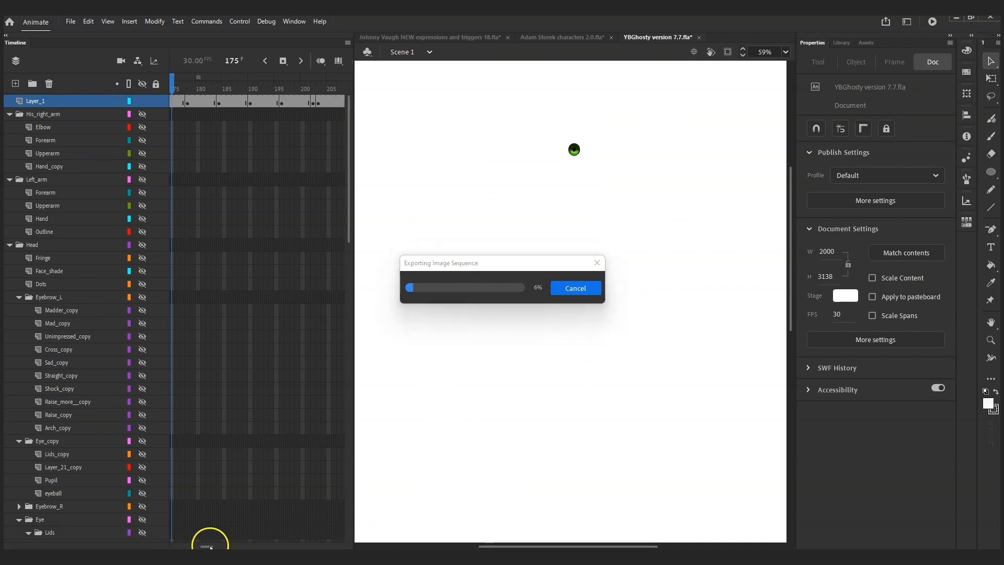
left_click(494, 266)
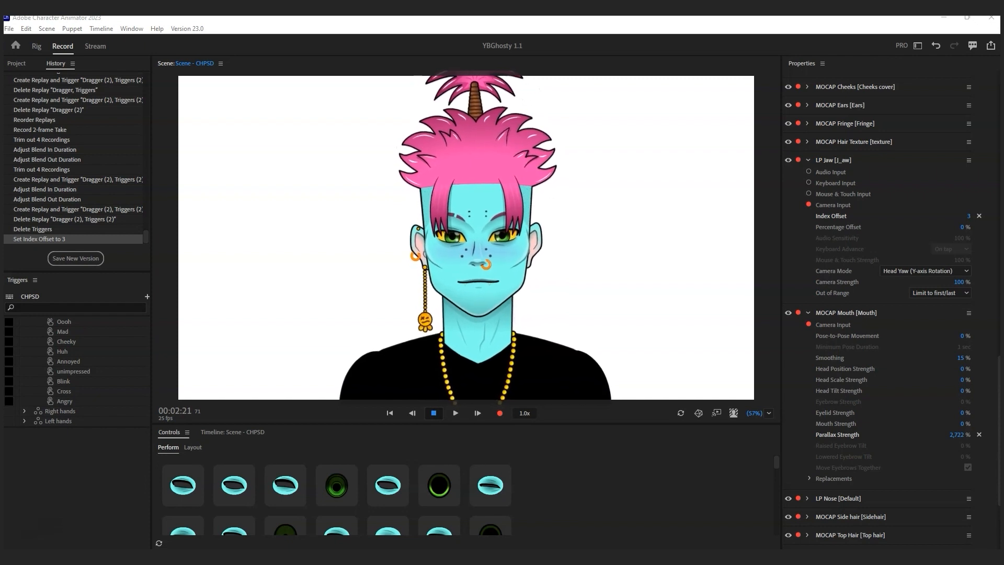
Switch to Adobe Character Animator and preview the puppet's facial expressions using the first row of performance controls.
left_click(334, 381)
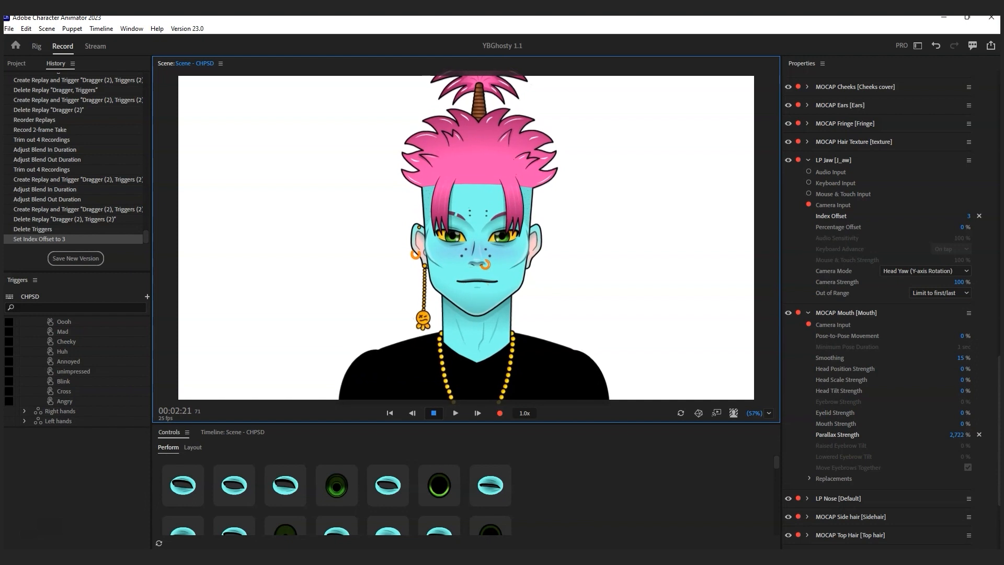
left_click(184, 489)
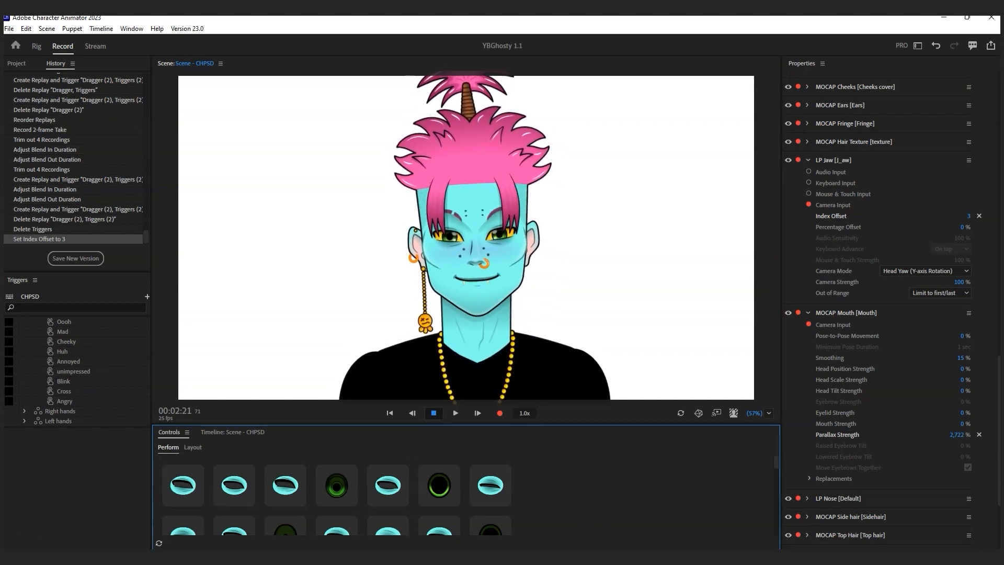
left_click(233, 485)
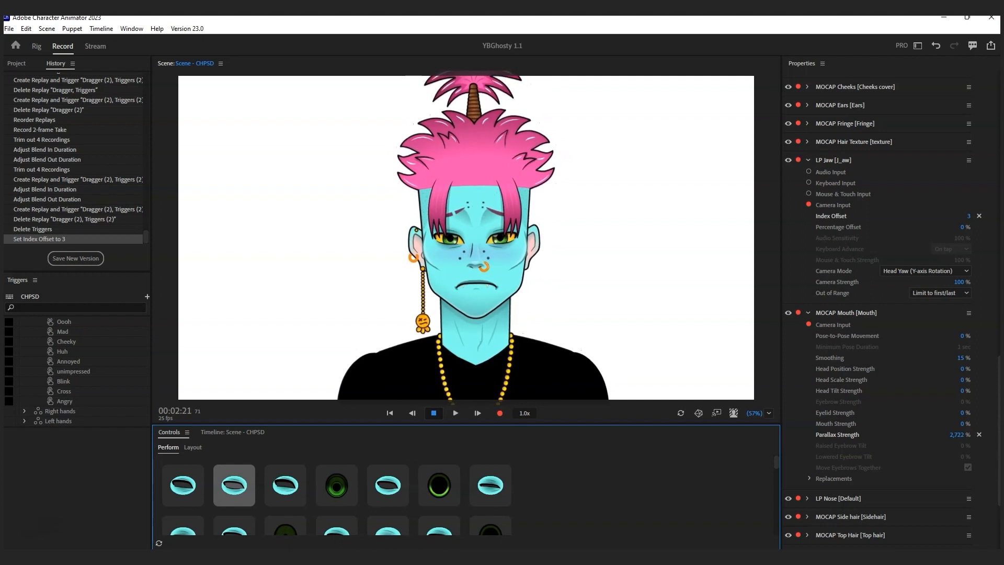
left_click(285, 485)
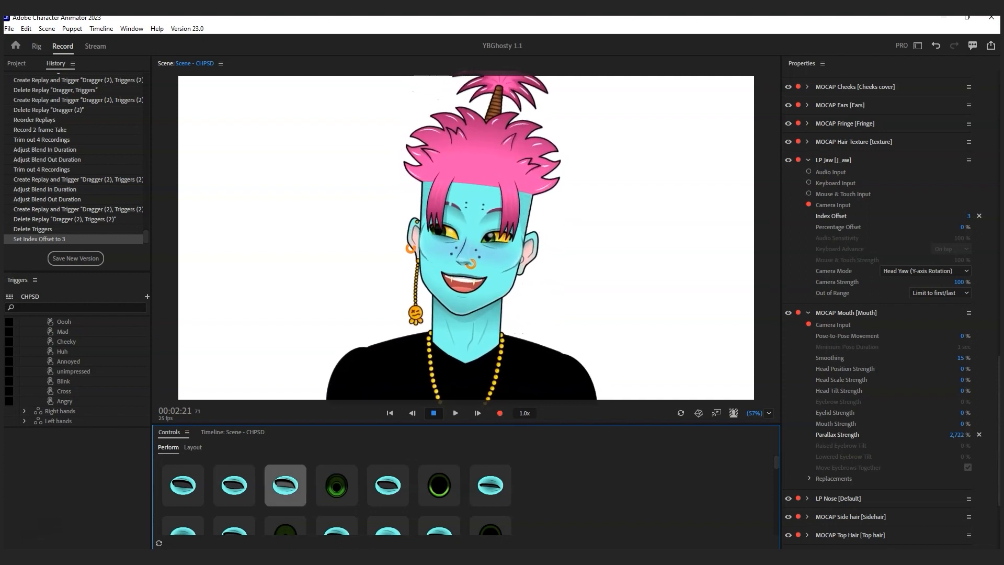
left_click(337, 484)
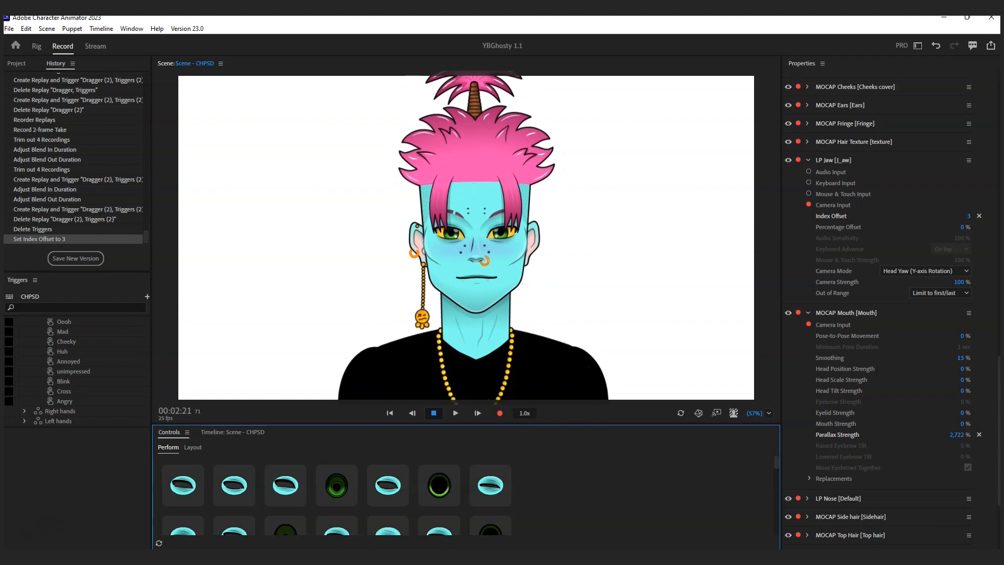
left_click(388, 485)
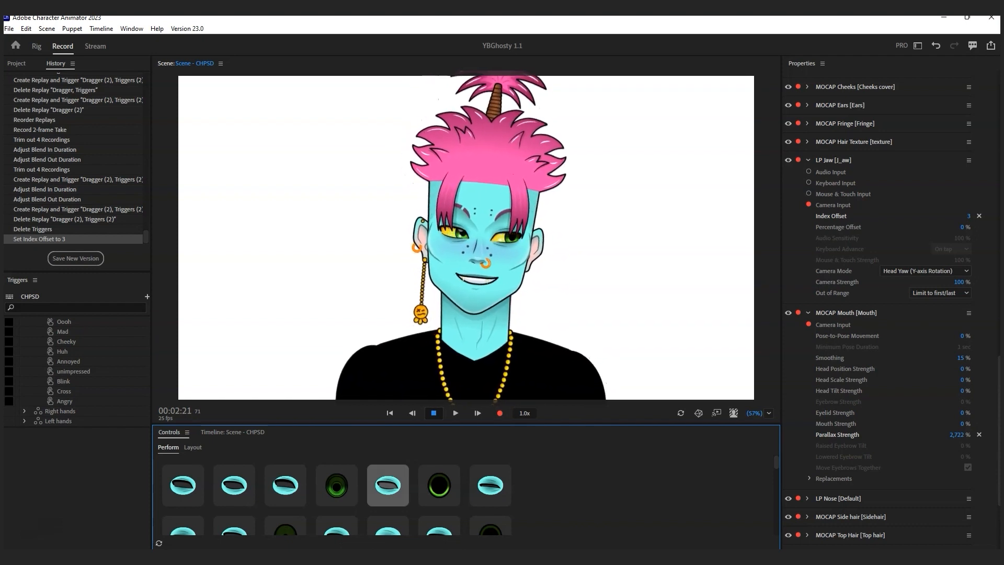
left_click(439, 484)
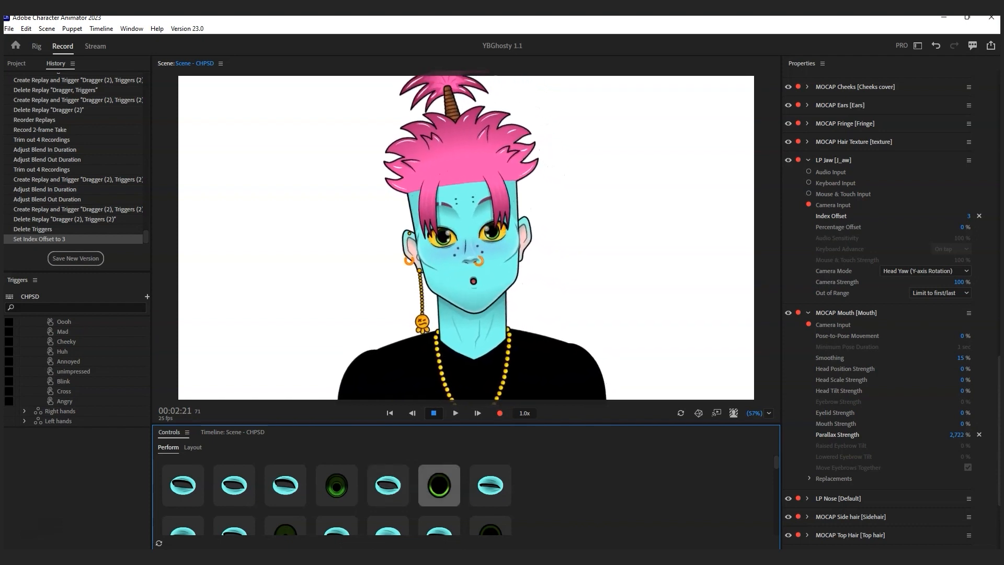
left_click(490, 485)
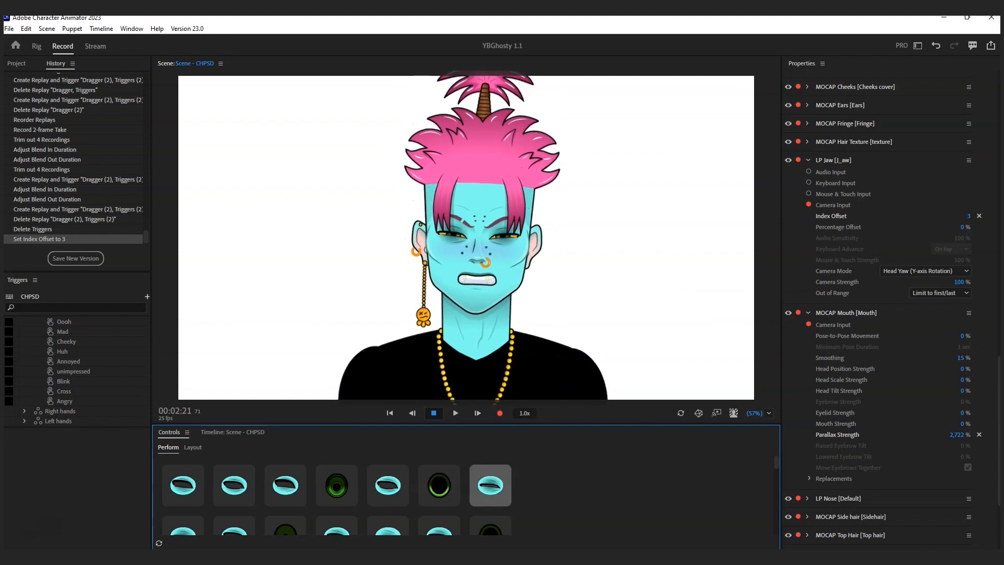
Preview further facial expressions with the second row of performance controls and browse the mouth and eyelid controls.
left_click(183, 525)
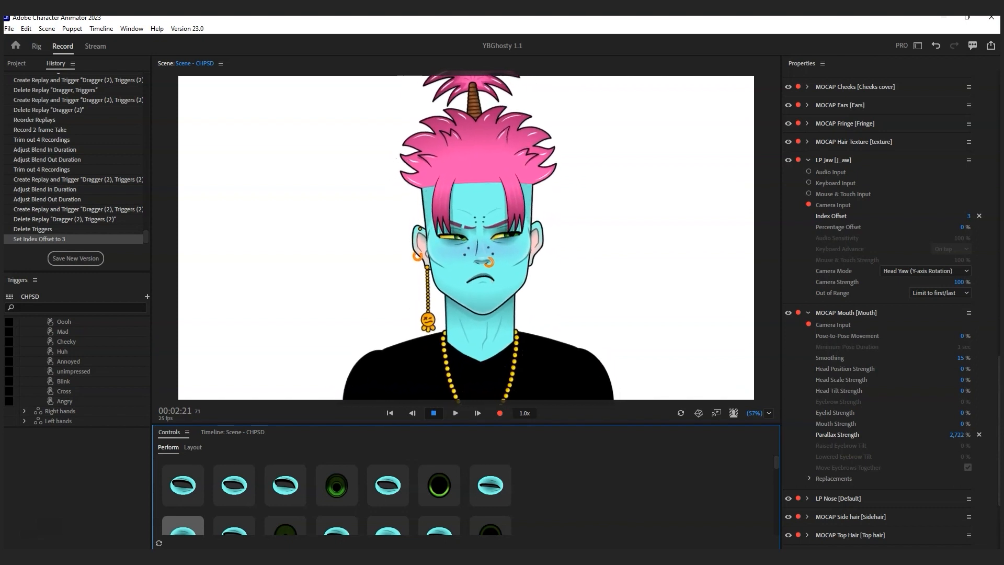
left_click(234, 525)
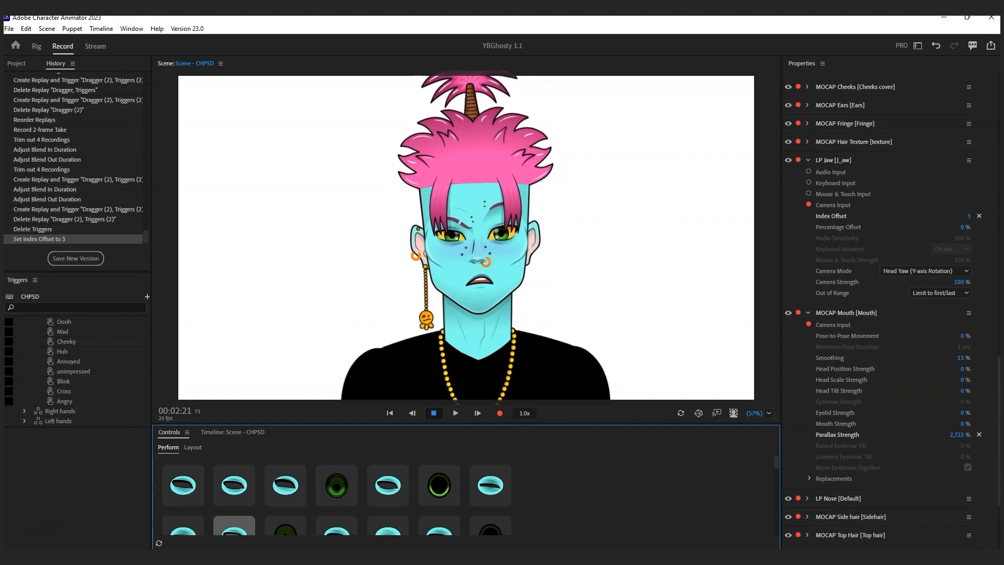
left_click(285, 525)
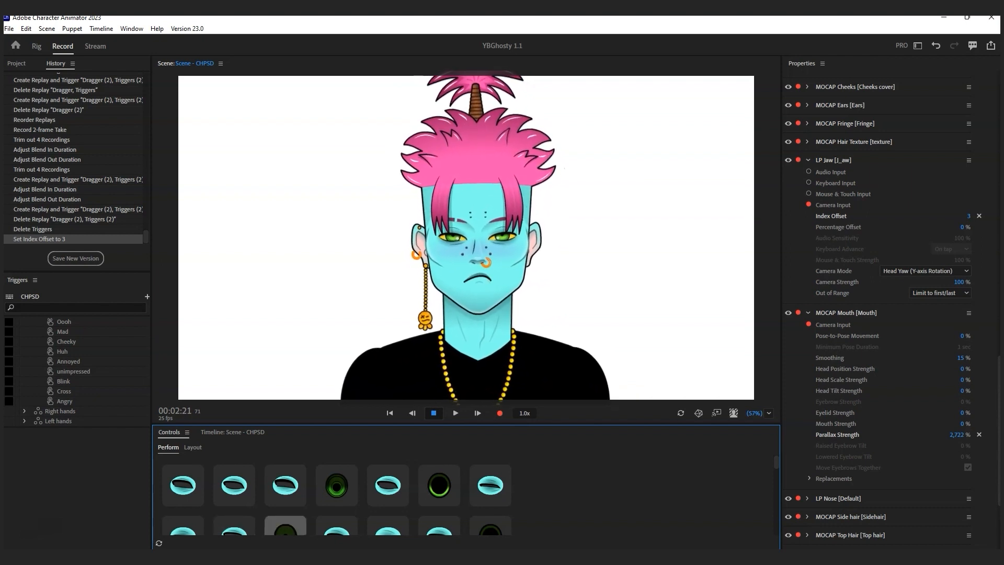
left_click(336, 525)
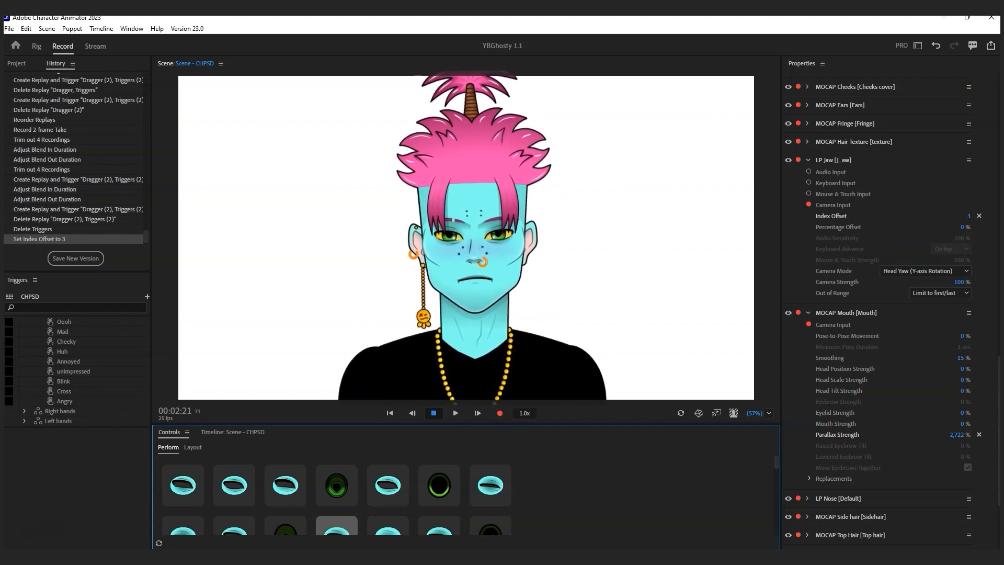
left_click(387, 524)
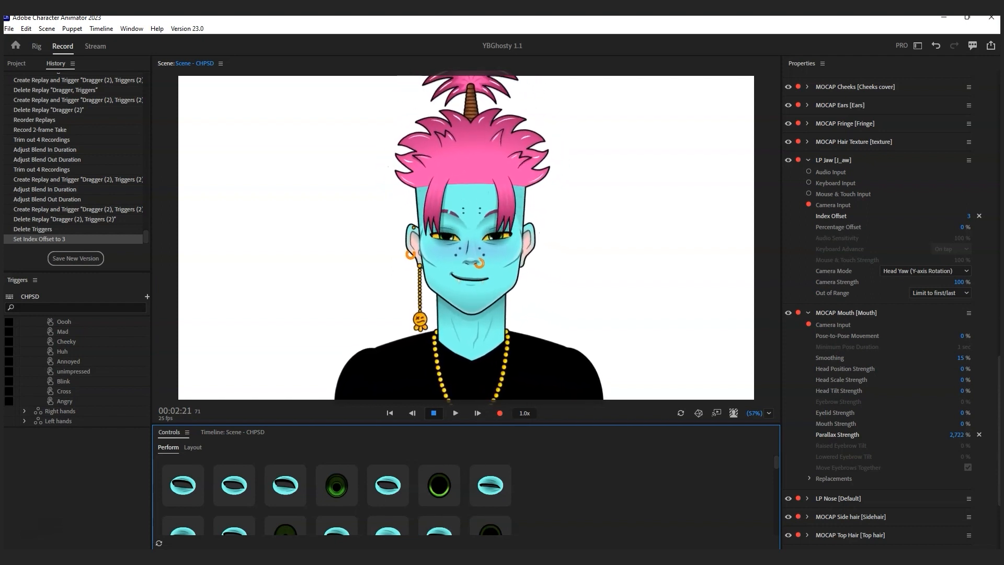
scroll(466, 494, "down", 2)
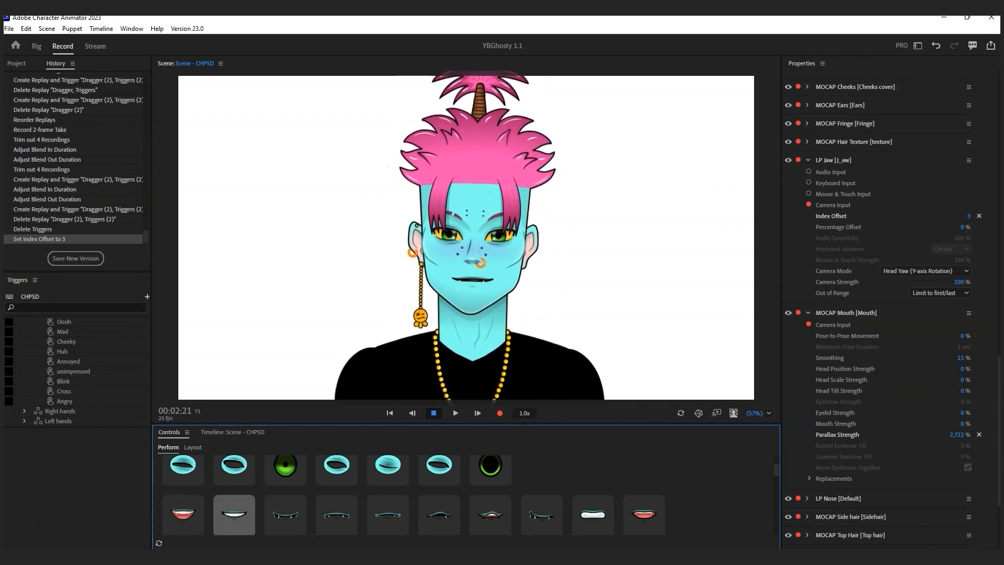
scroll(465, 494, "down", 1)
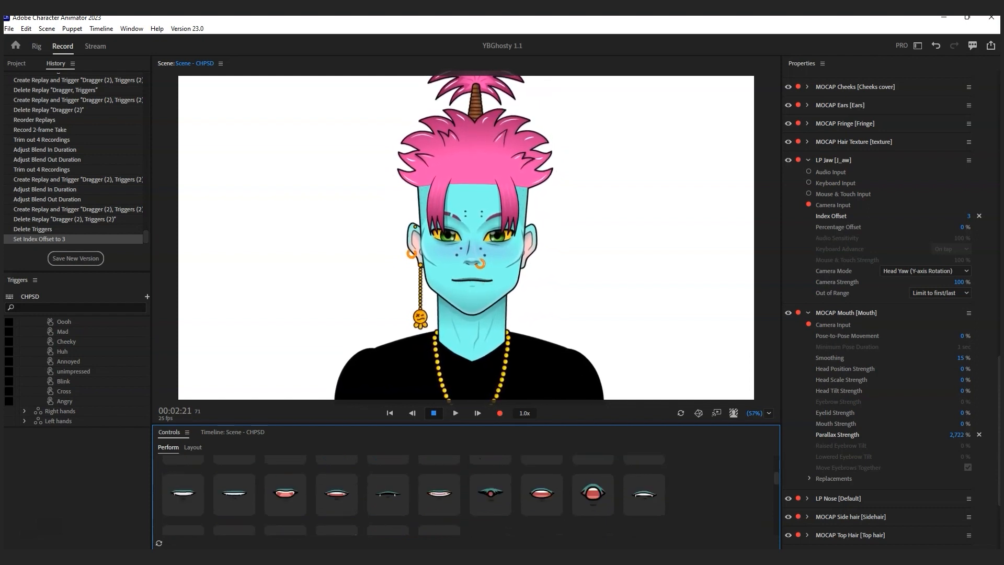
scroll(465, 494, "up", 2)
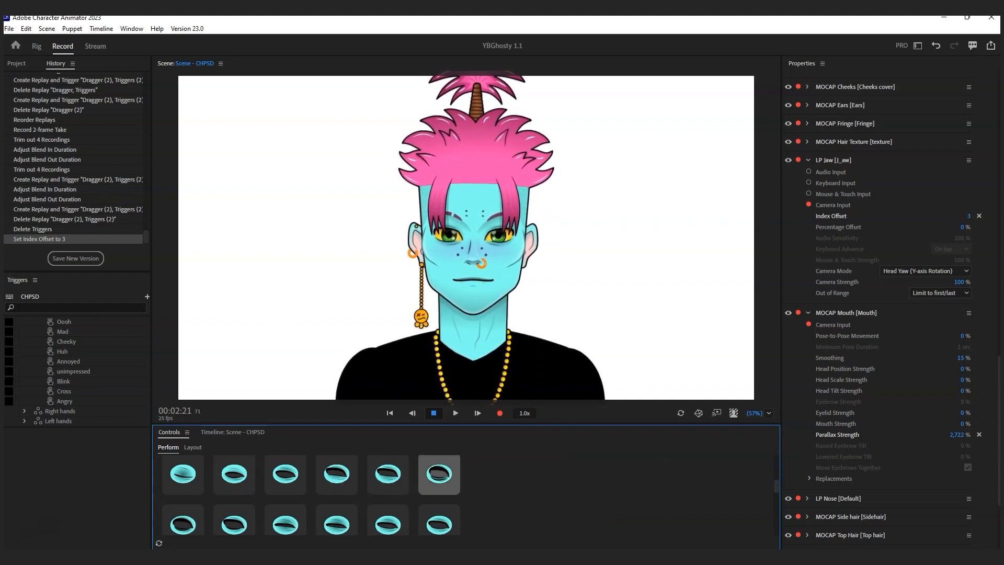
scroll(465, 494, "down", 1)
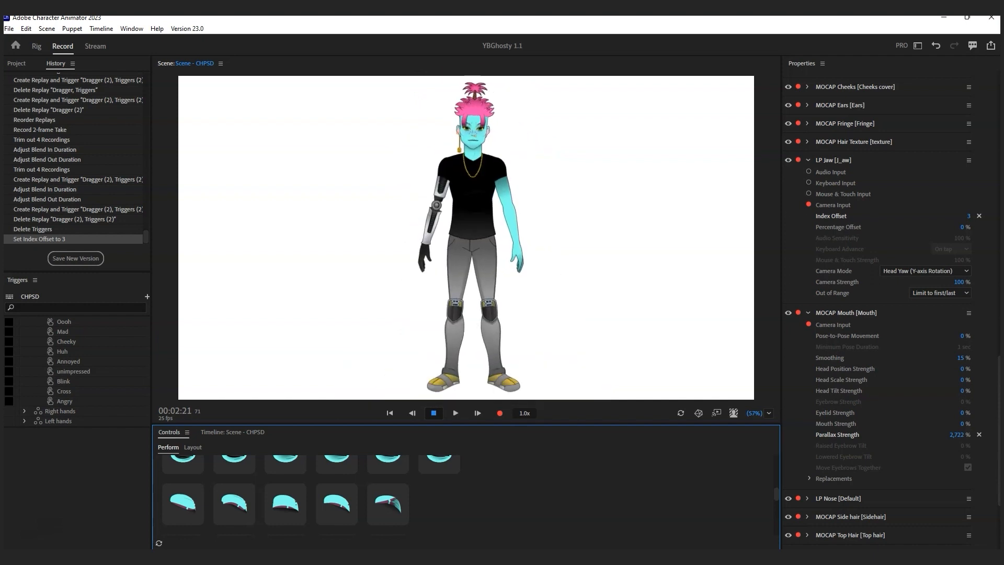
Play the second through fifth arm-gesture replays of the puppet one after another.
scroll(889, 314, "down", 5)
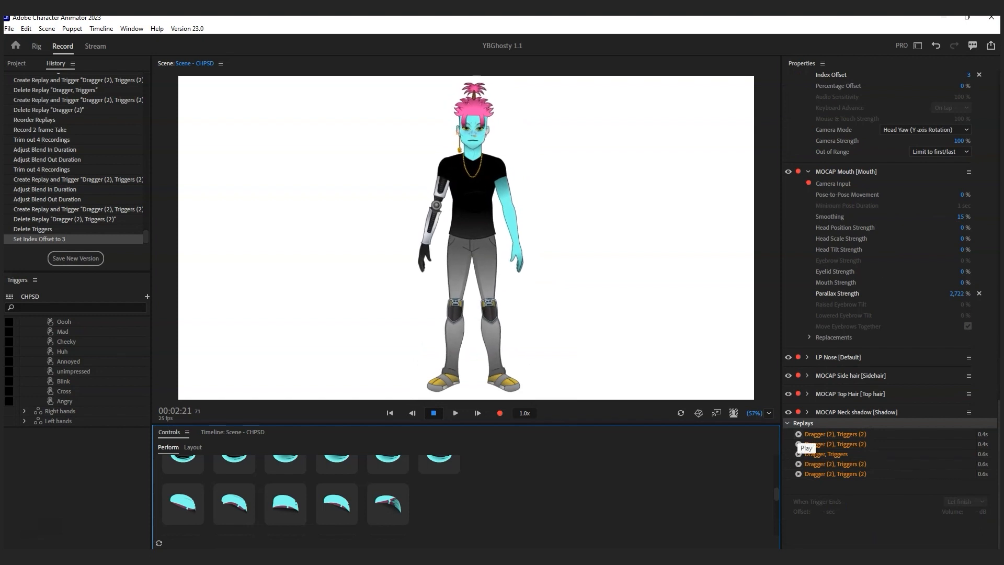
left_click(798, 443)
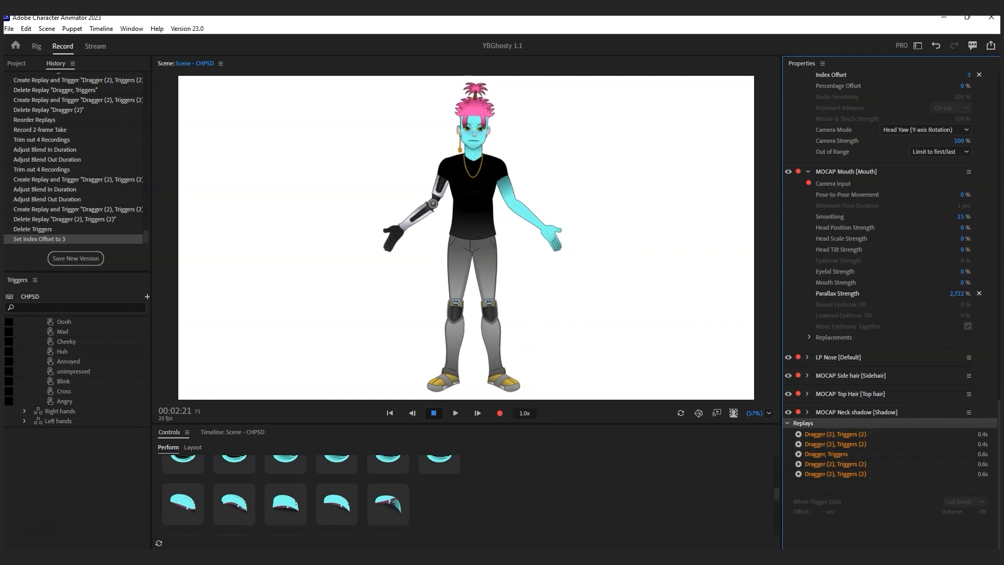
left_click(799, 454)
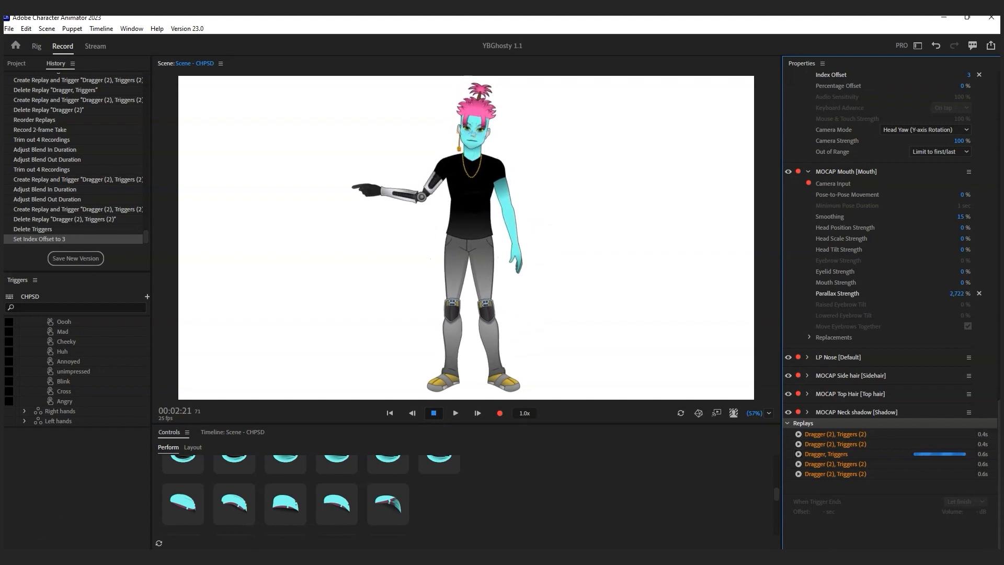
left_click(798, 463)
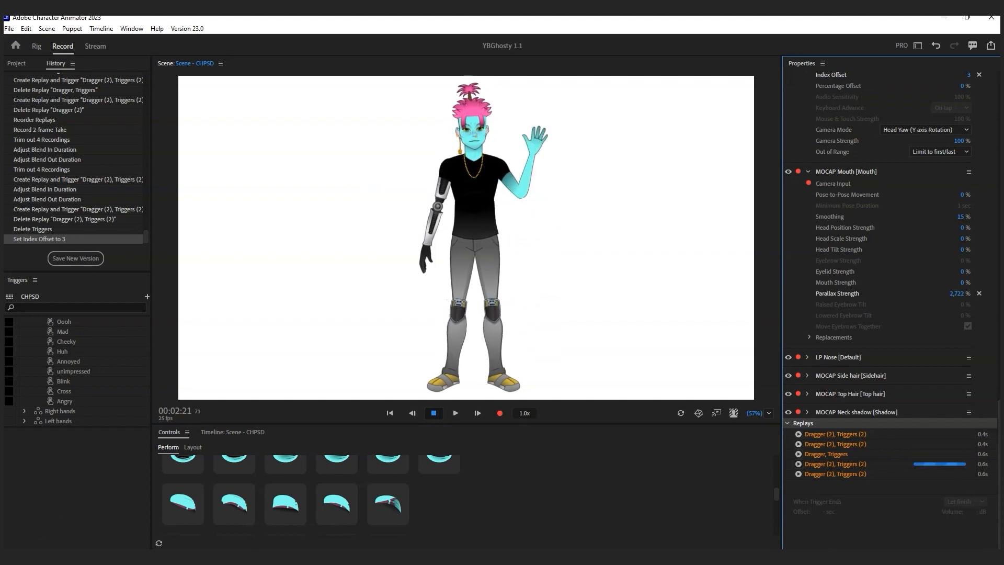
left_click(798, 474)
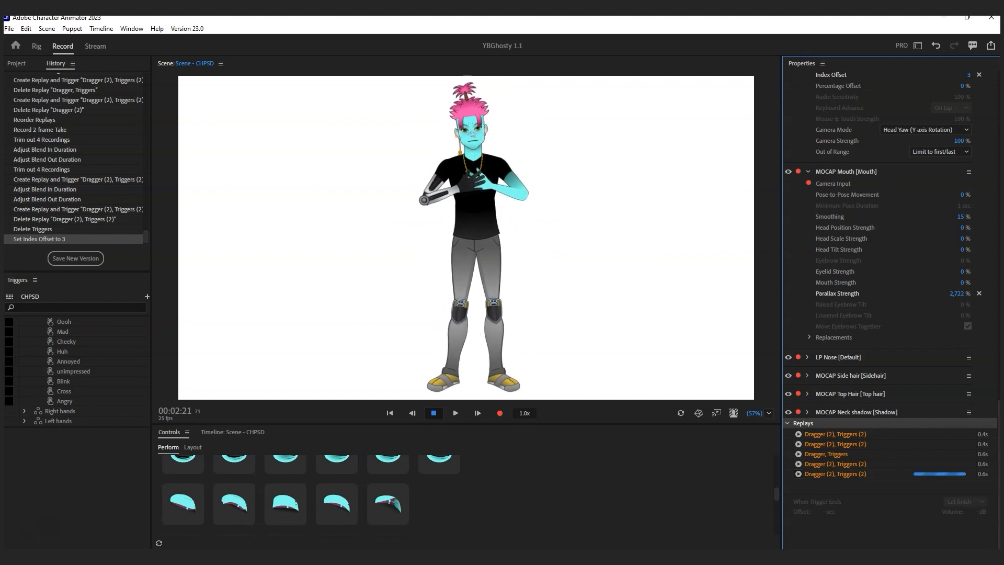